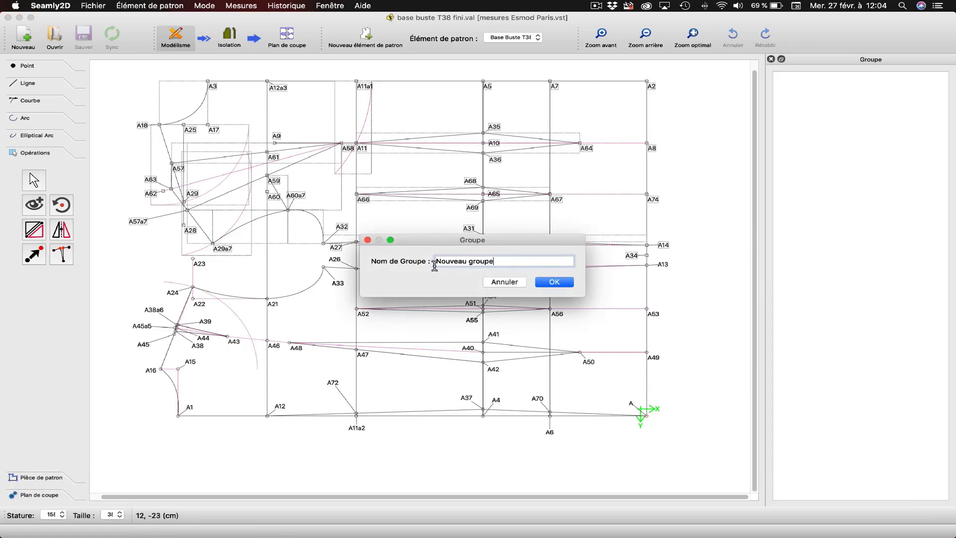
Name the new group Devant and create it.
{"action": "type", "text": "Devant"}
{"action": "key", "text": "Return"}
Draw a line between points A12 and A21 on the front bodice.
{"action": "left_click", "coordinate": [61, 86]}
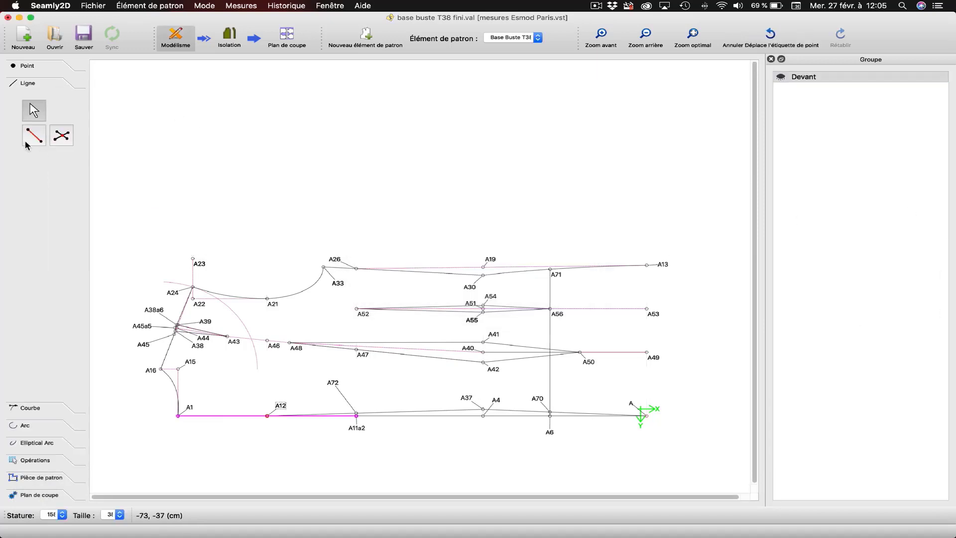
{"action": "left_click", "coordinate": [34, 134]}
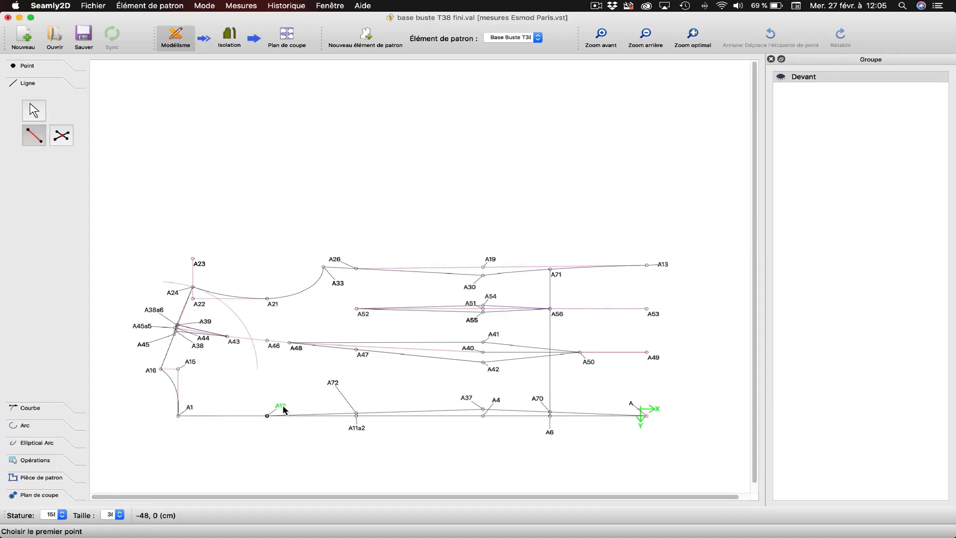
{"action": "left_click", "coordinate": [267, 415]}
{"action": "left_click", "coordinate": [273, 307]}
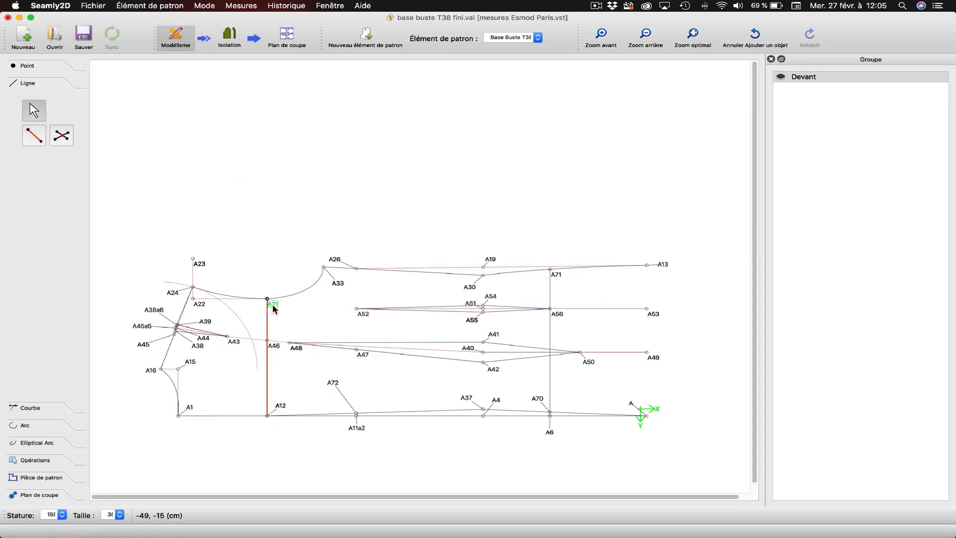
Set the line type of point A21 to dashed and its line colour to deep pink.
{"action": "right_click", "coordinate": [273, 309]}
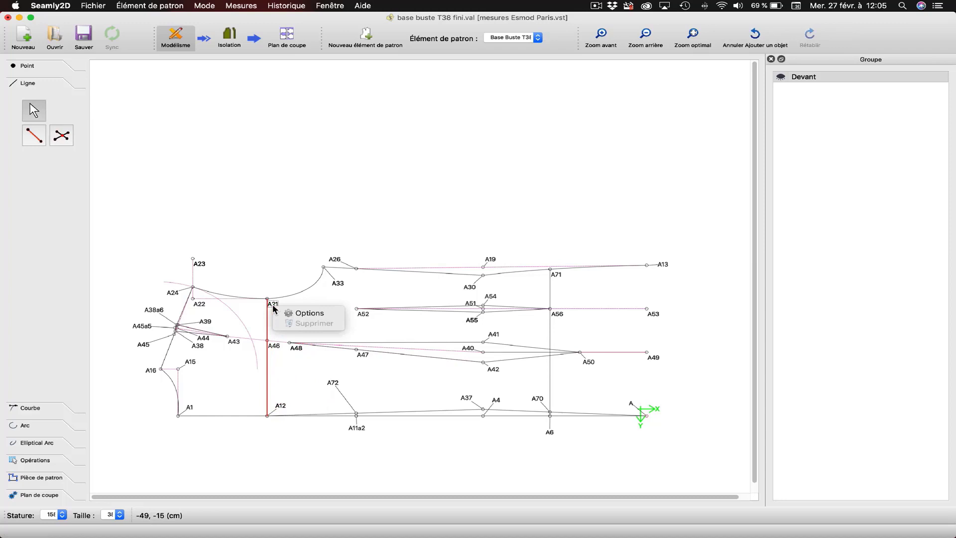
{"action": "left_click", "coordinate": [308, 312]}
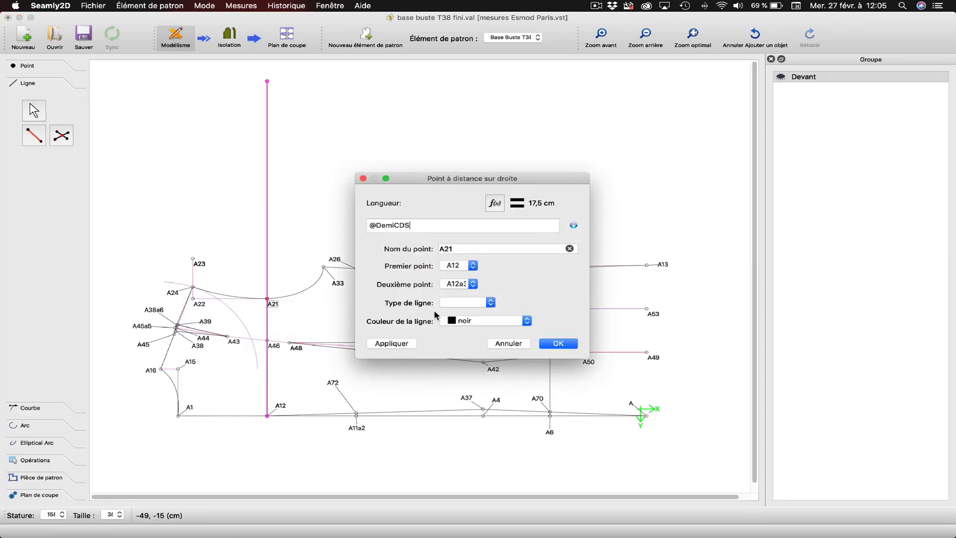
{"action": "left_click_drag", "start_coordinate": [417, 226], "coordinate": [366, 226]}
{"action": "left_click", "coordinate": [392, 344]}
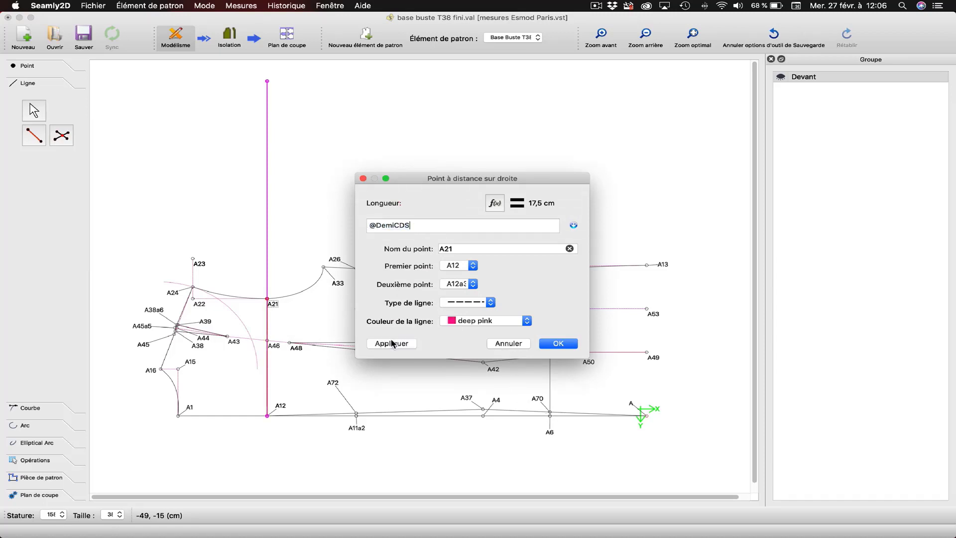
{"action": "left_click", "coordinate": [546, 344]}
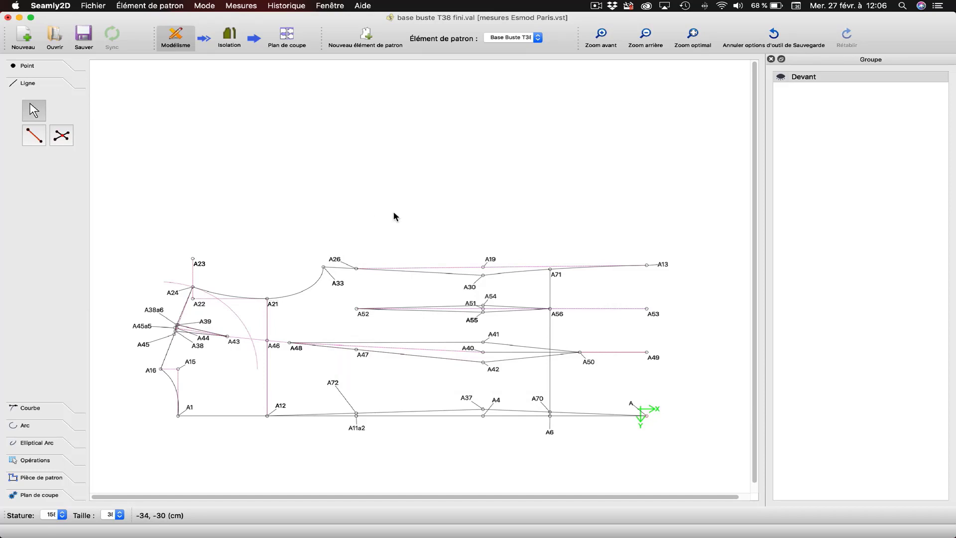
Draw a line from point A37 to point A30 along the waist.
{"action": "left_click", "coordinate": [34, 135]}
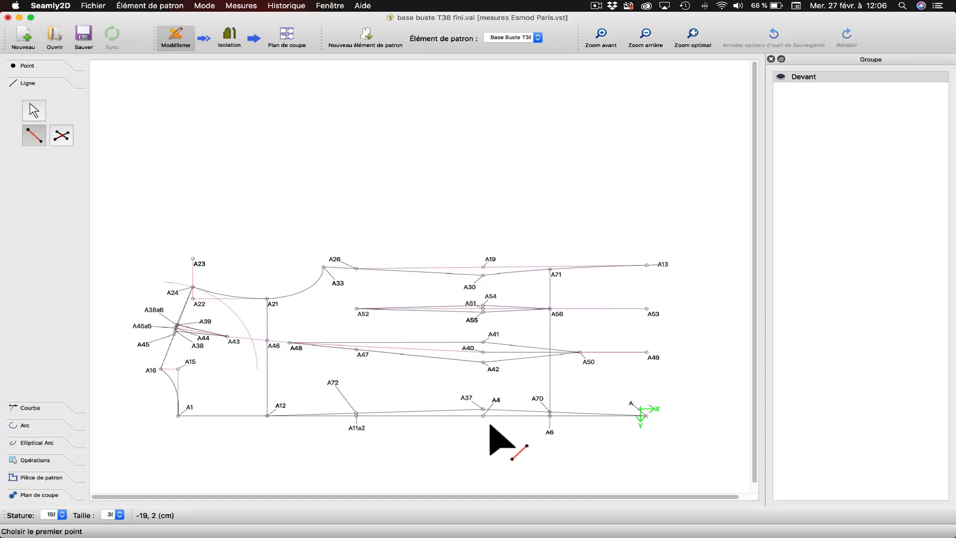
{"action": "left_click", "coordinate": [466, 400]}
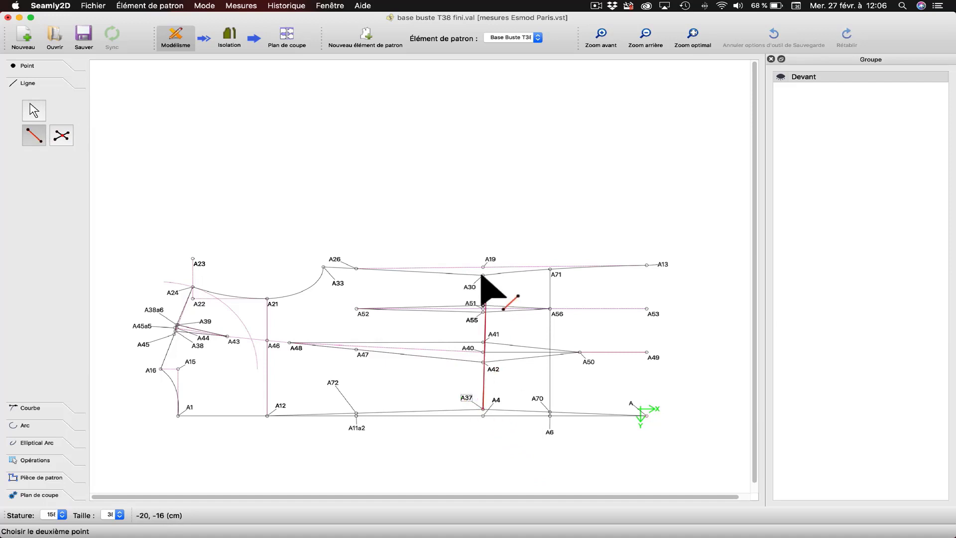
{"action": "left_click", "coordinate": [471, 290]}
Change the line between A37 and A30 to a dashed line type in deep pink.
{"action": "mouse_move", "coordinate": [472, 292]}
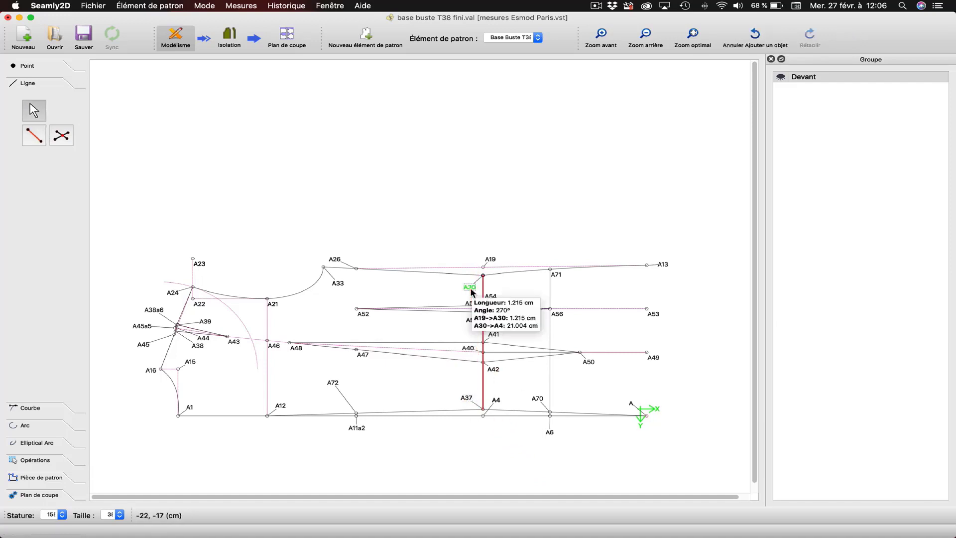
{"action": "right_click", "coordinate": [483, 289]}
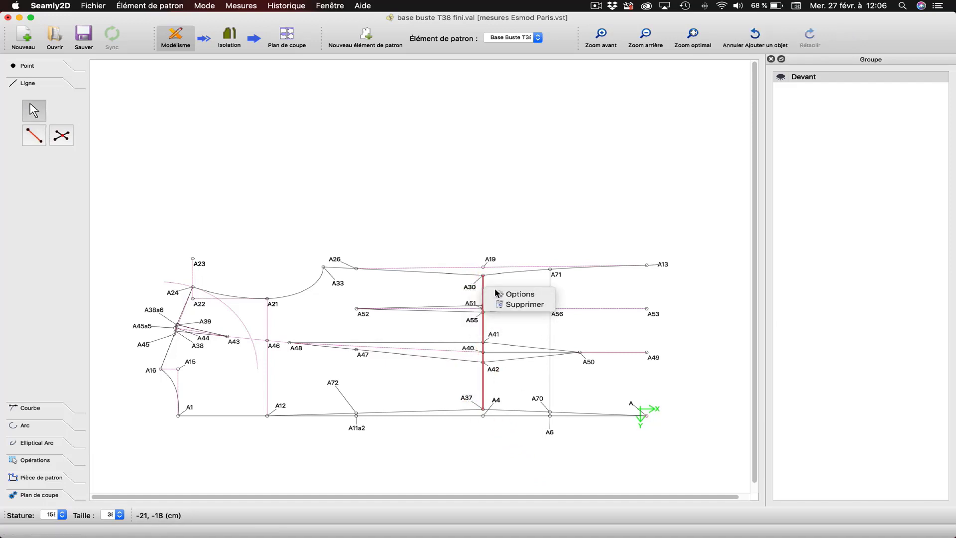
{"action": "left_click", "coordinate": [511, 295]}
{"action": "left_click", "coordinate": [494, 287]}
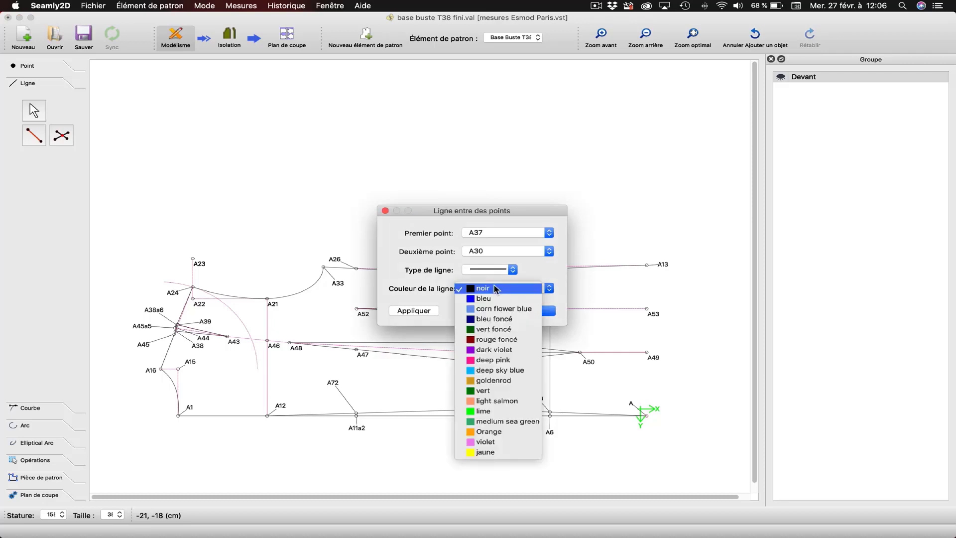
{"action": "left_click", "coordinate": [479, 360]}
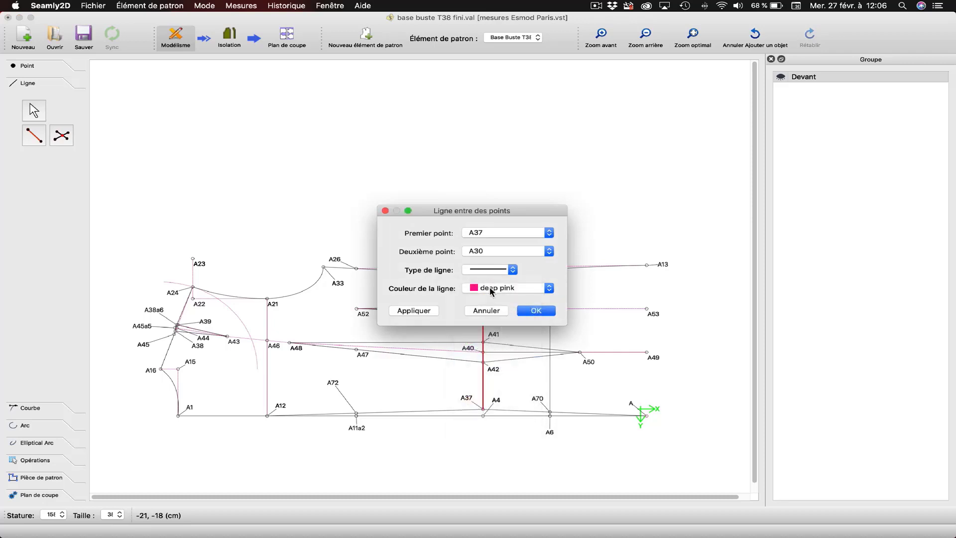
{"action": "left_click", "coordinate": [487, 270]}
{"action": "left_click", "coordinate": [482, 254]}
{"action": "left_click", "coordinate": [416, 310]}
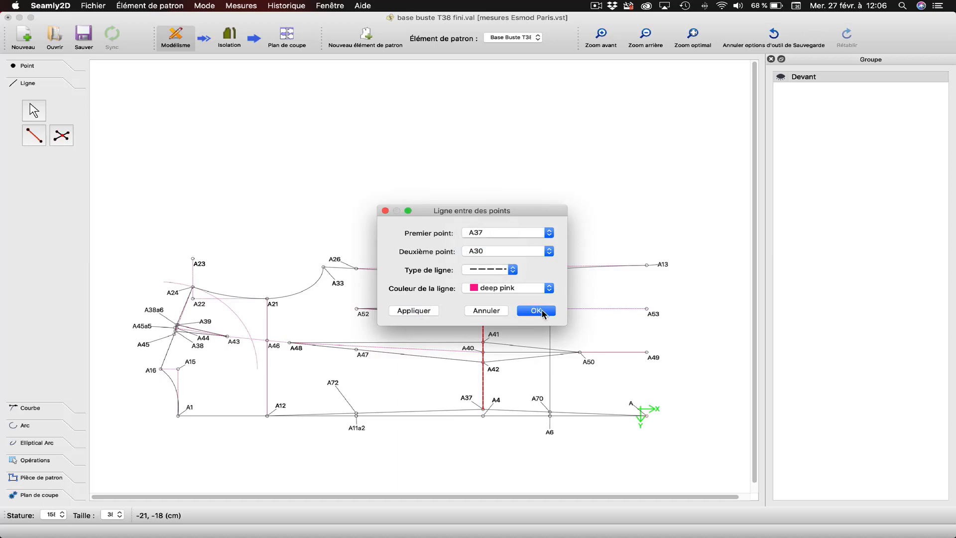
{"action": "left_click", "coordinate": [535, 310]}
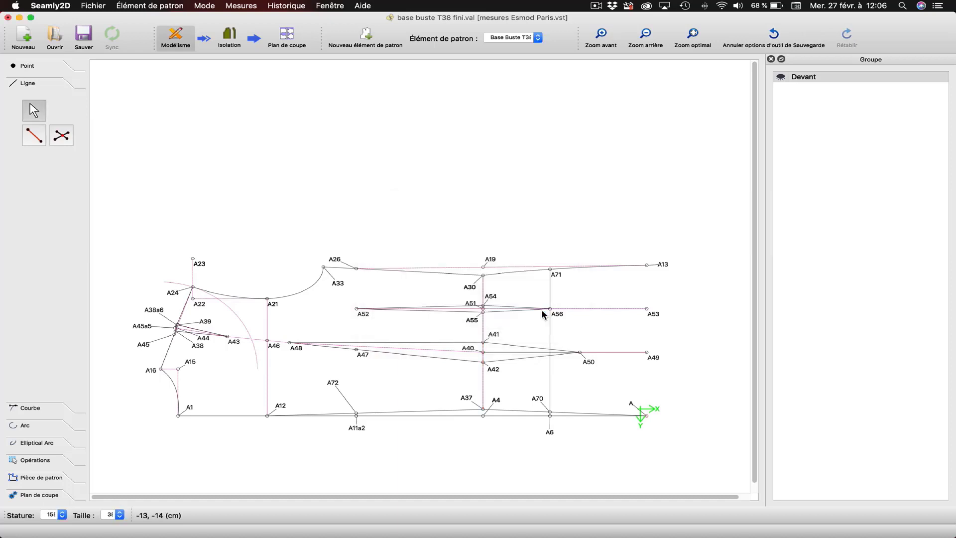
Draw a line from point A72 to point A26.
{"action": "left_click", "coordinate": [33, 136]}
{"action": "left_click", "coordinate": [334, 385]}
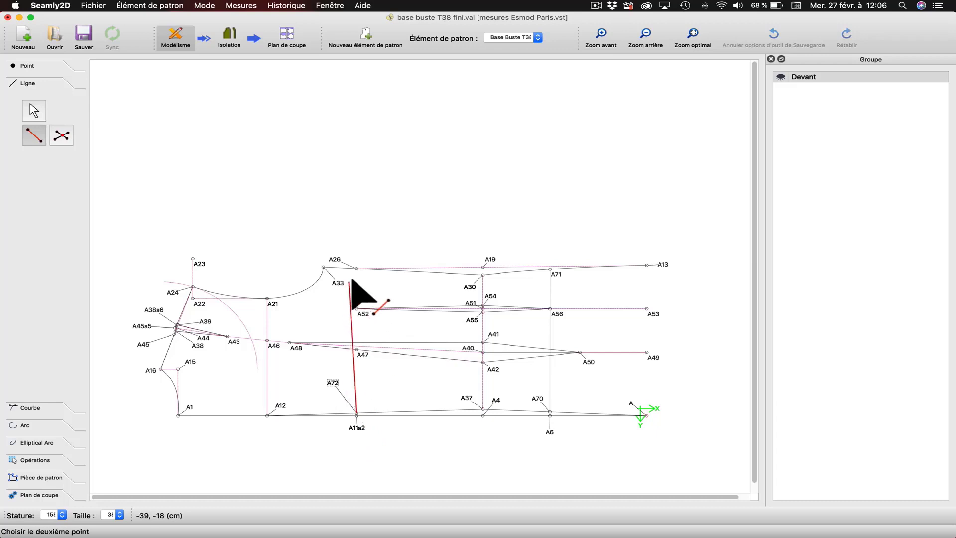
{"action": "left_click", "coordinate": [340, 262]}
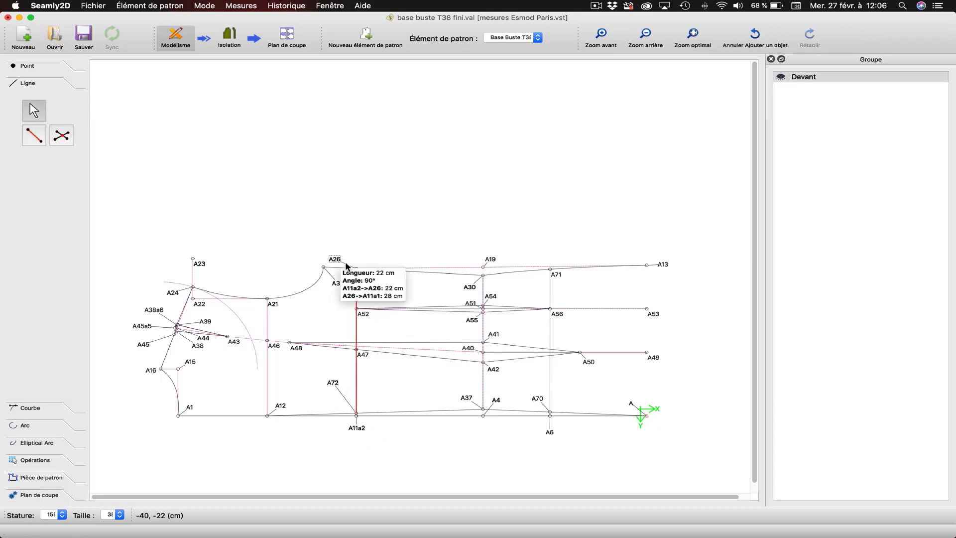
Change the line between A72 and A26 to a dashed line type in deep pink.
{"action": "right_click", "coordinate": [357, 300]}
{"action": "left_click", "coordinate": [377, 304]}
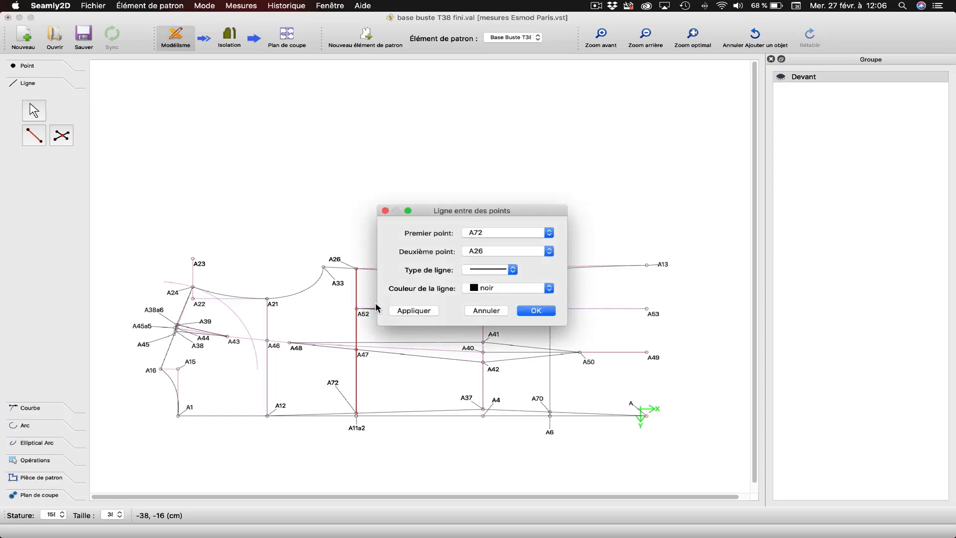
{"action": "left_click", "coordinate": [504, 287]}
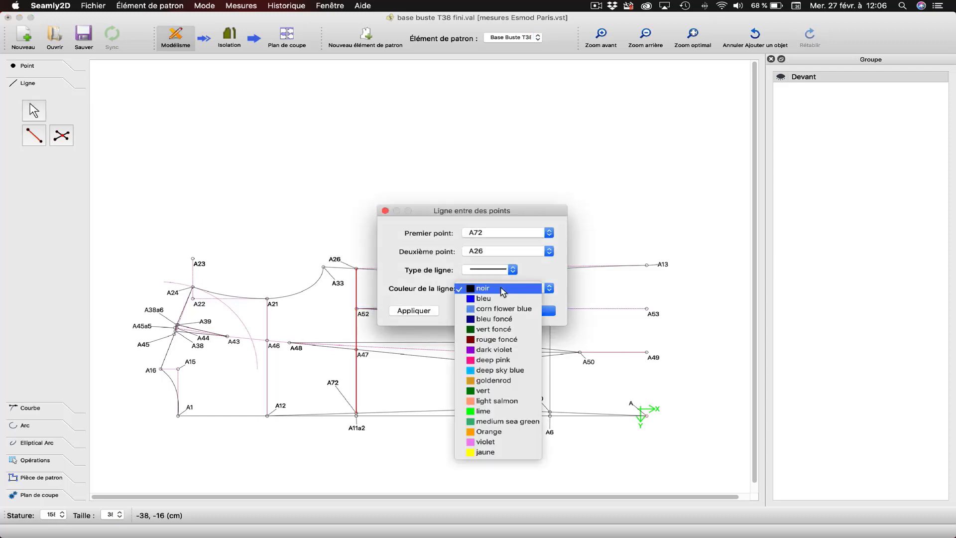
{"action": "left_click", "coordinate": [492, 359]}
{"action": "left_click", "coordinate": [479, 276]}
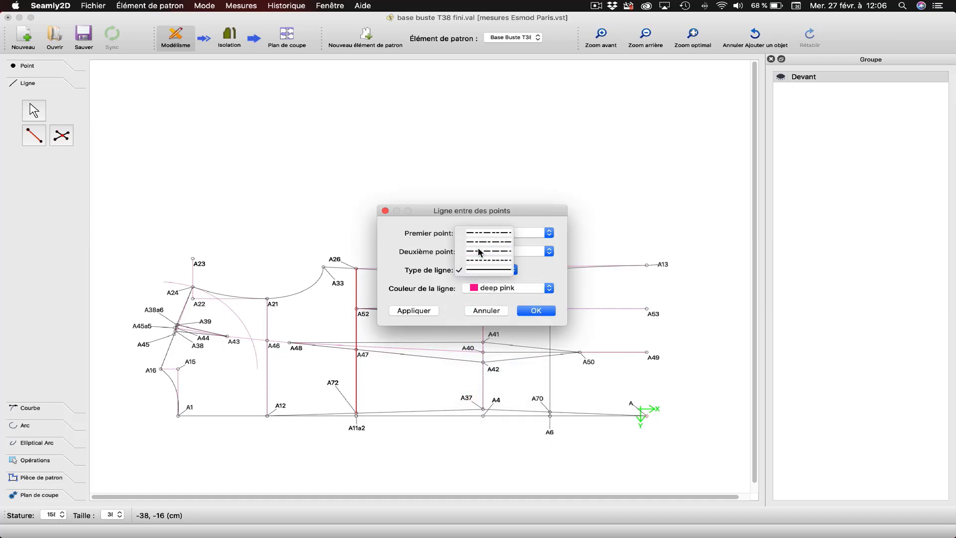
{"action": "left_click", "coordinate": [479, 250]}
{"action": "left_click", "coordinate": [416, 312]}
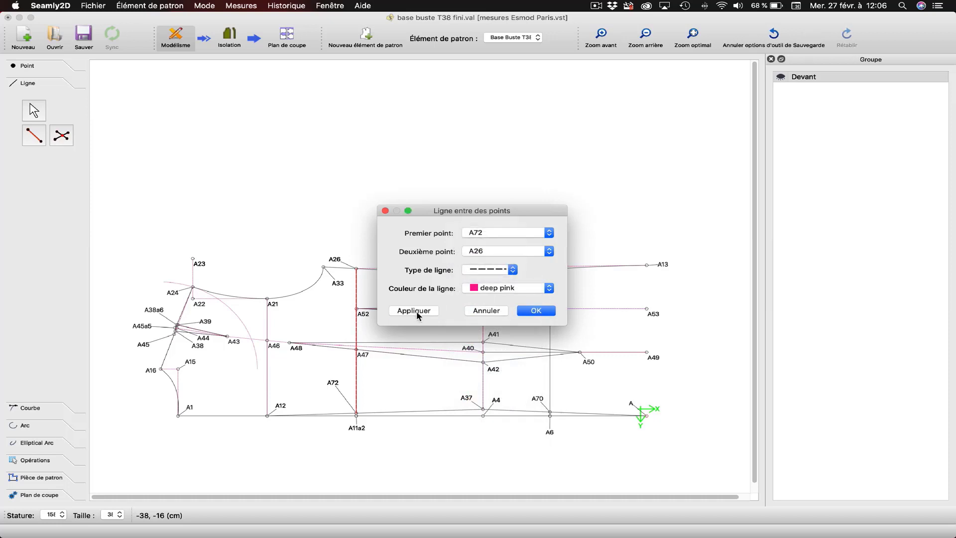
{"action": "left_click", "coordinate": [535, 311]}
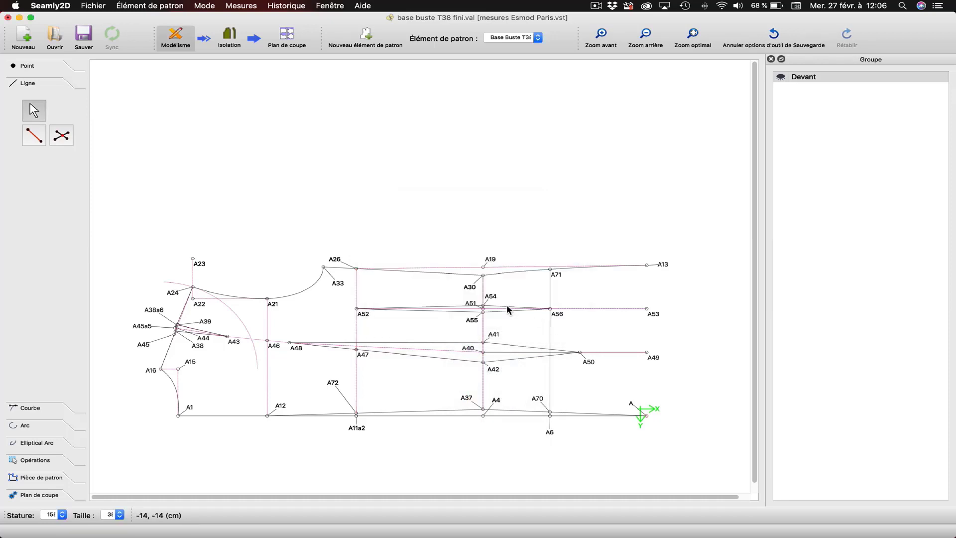
Draw a line from point A to point A13 to close the lower edge of the front.
{"action": "left_click", "coordinate": [34, 136]}
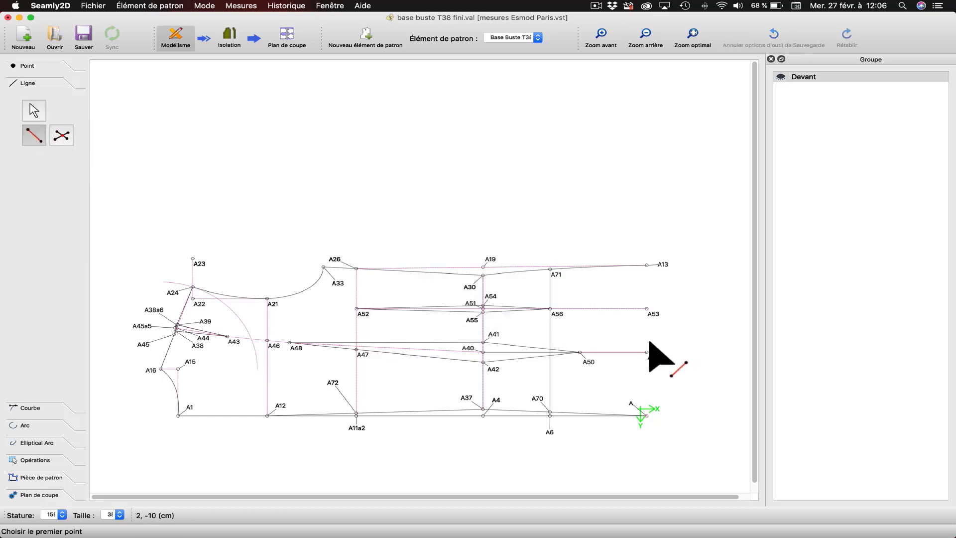
{"action": "left_click", "coordinate": [646, 416]}
{"action": "left_click", "coordinate": [660, 265]}
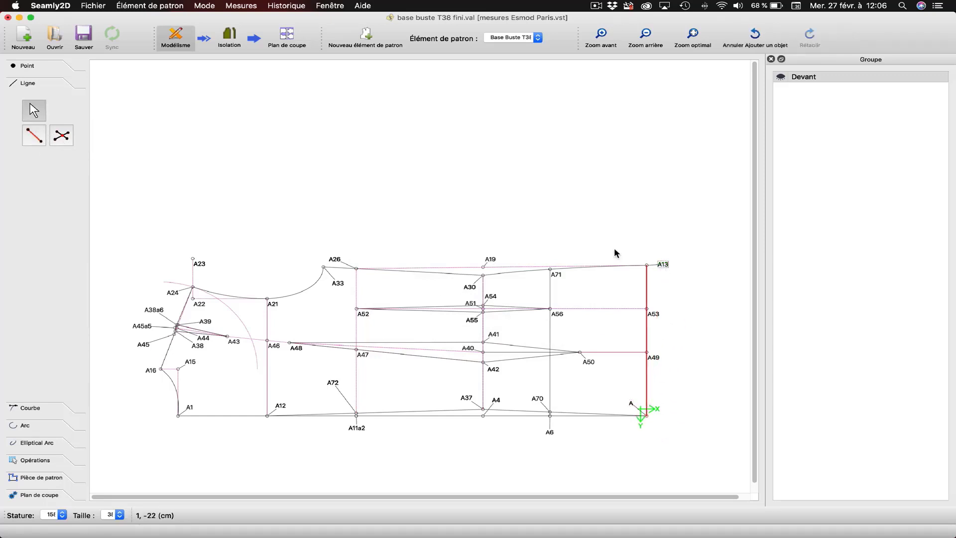
{"action": "left_click", "coordinate": [417, 208]}
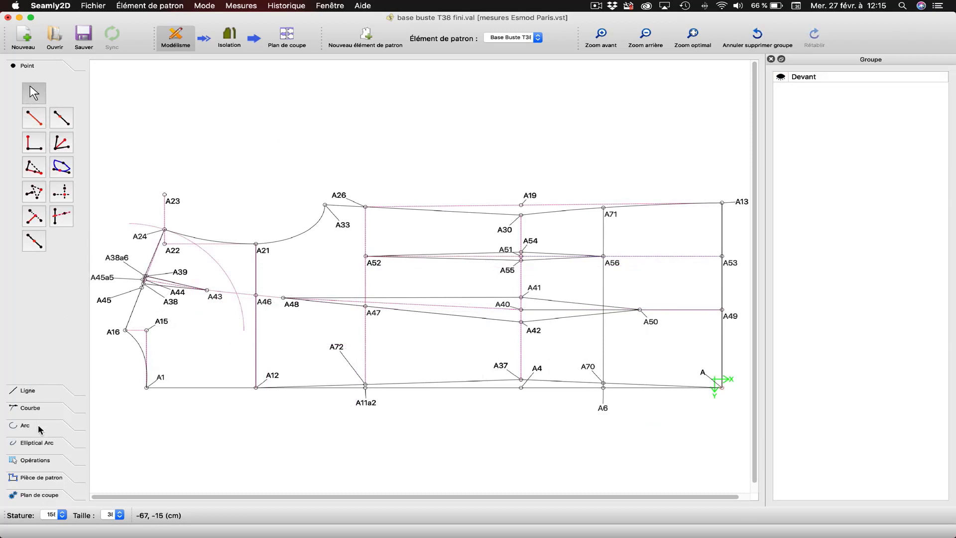
Start a new group and select points A23, A22, A39, A44, A38, A45, A15 and A19, the shoulder construction arc and the dashed side line.
{"action": "left_click", "coordinate": [30, 466]}
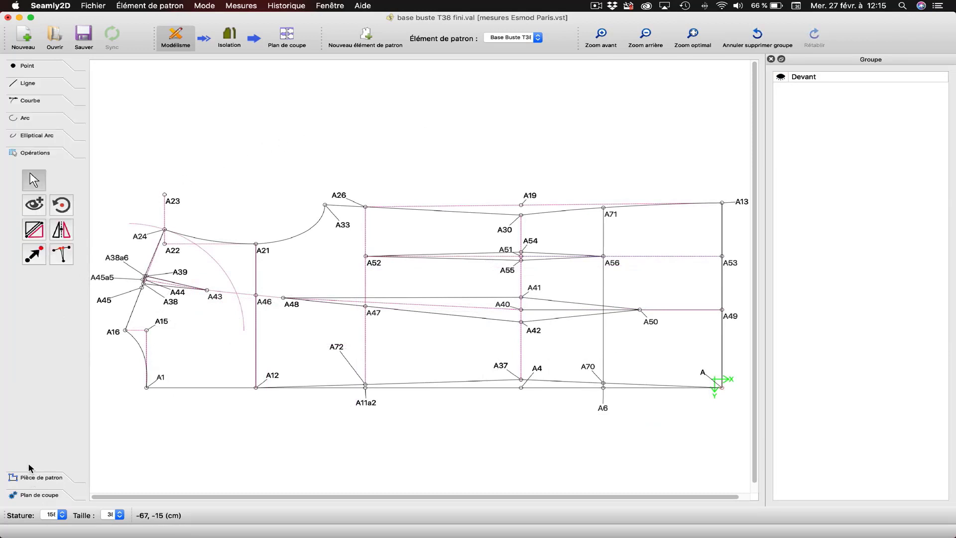
{"action": "left_click", "coordinate": [39, 203]}
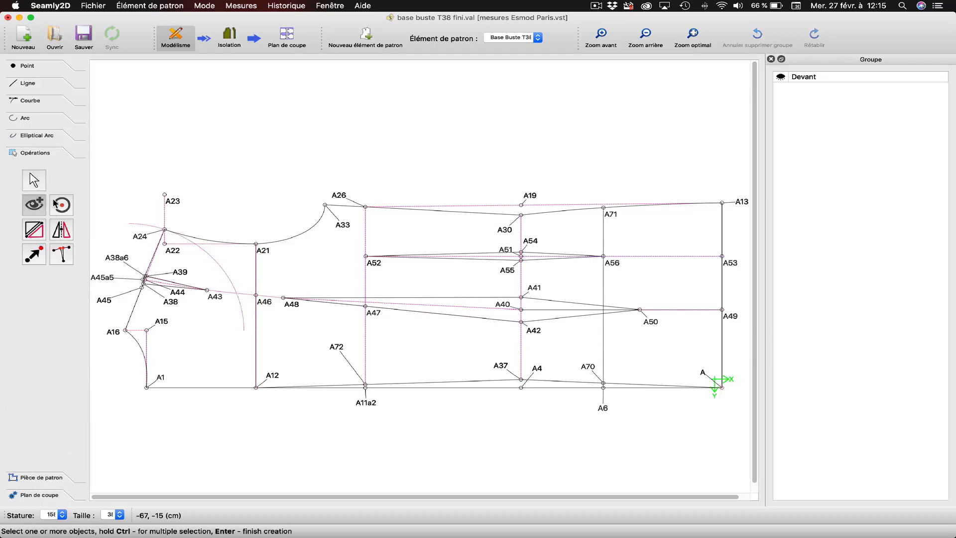
{"action": "key", "text": "super"}
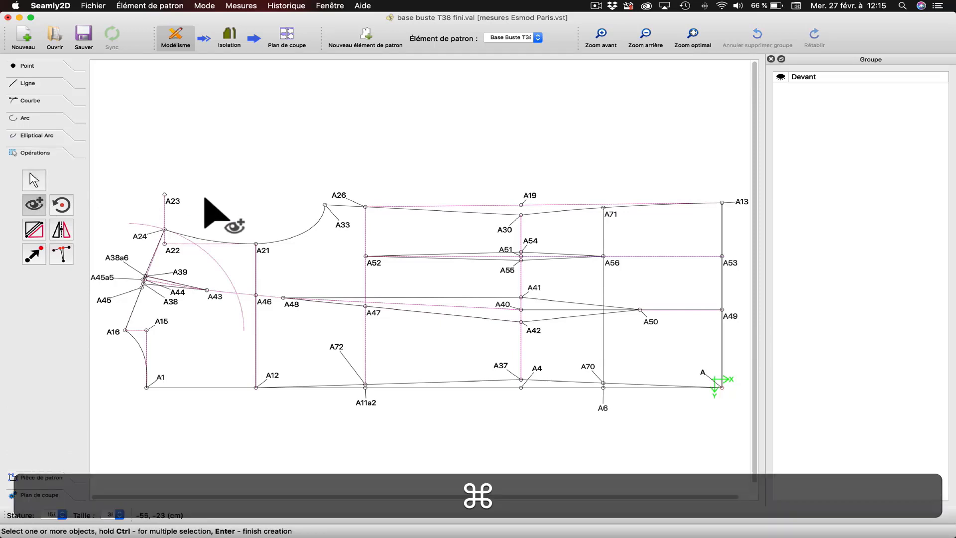
{"action": "left_click", "coordinate": [171, 199]}
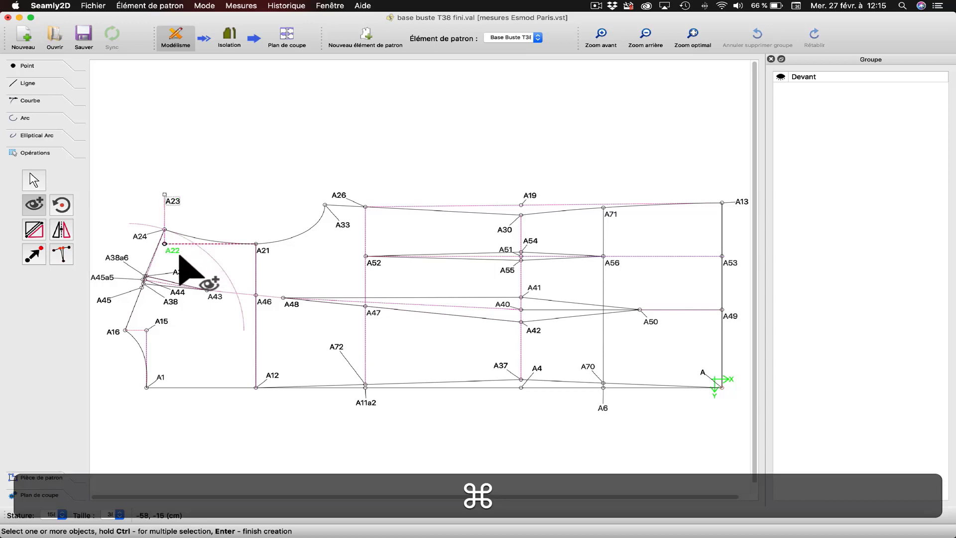
{"action": "left_click", "coordinate": [179, 255]}
{"action": "left_click", "coordinate": [221, 265]}
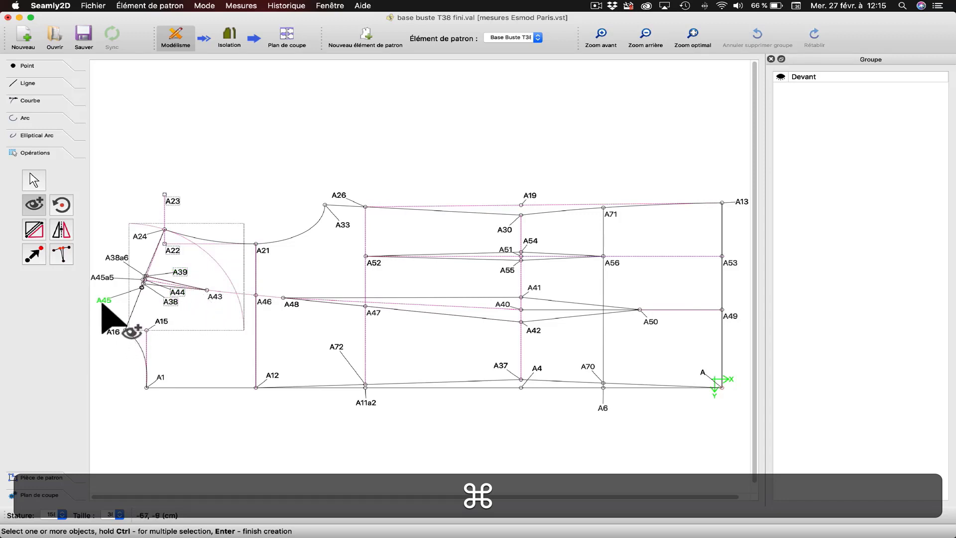
{"action": "left_click", "coordinate": [166, 324]}
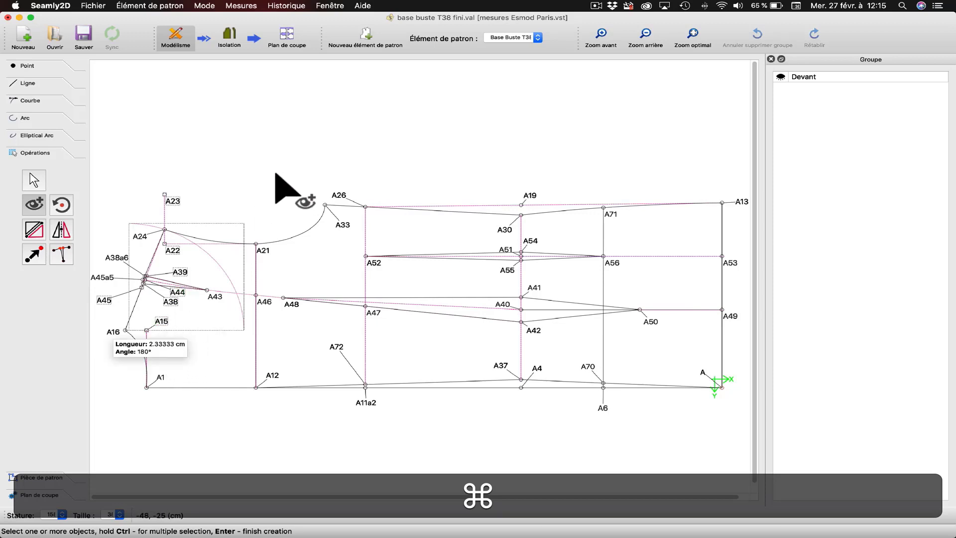
{"action": "left_click", "coordinate": [531, 196]}
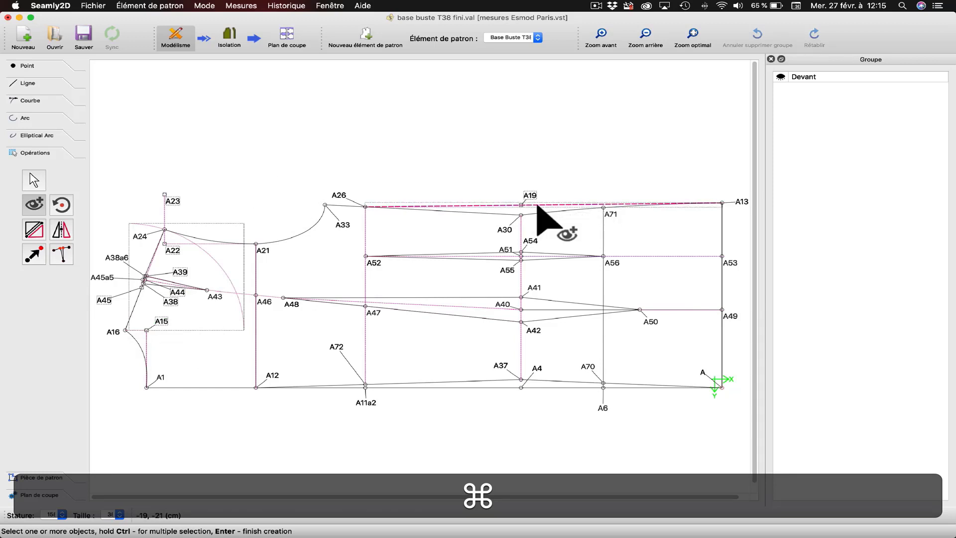
Name the new group of selected construction elements "Lignes de constructionDS" and hide it in the draft.
{"action": "key", "text": "Return"}
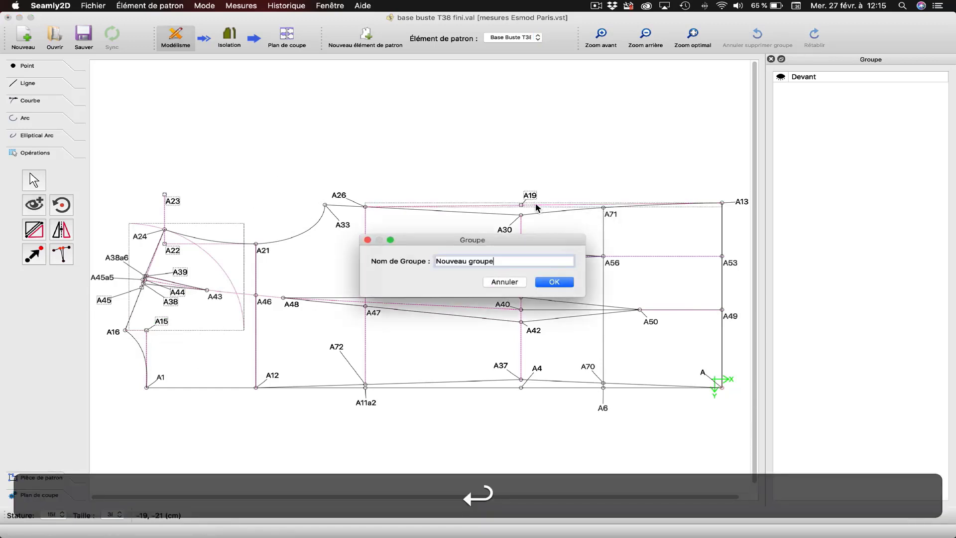
{"action": "left_click_drag", "start_coordinate": [512, 258], "coordinate": [426, 256]}
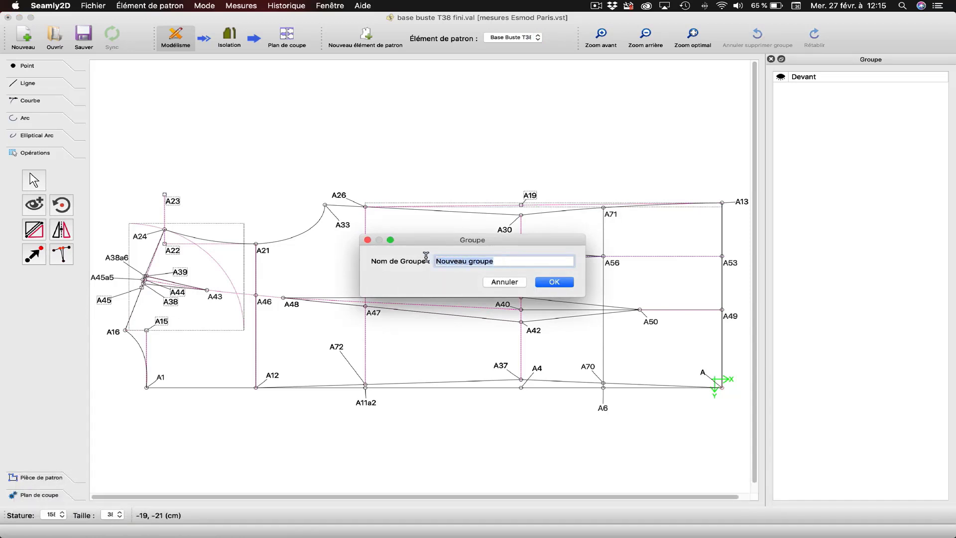
{"action": "type", "text": "Li"}
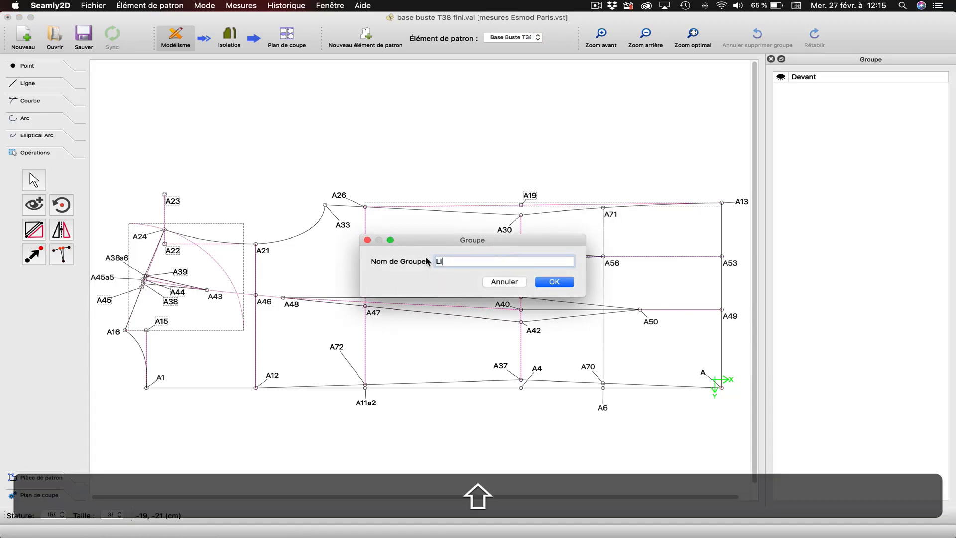
{"action": "type", "text": "gnes de construction"}
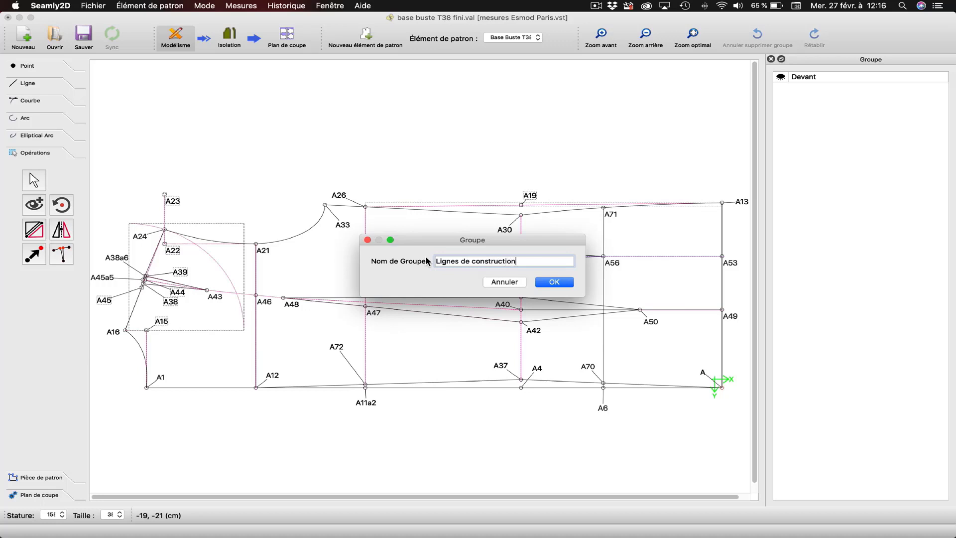
{"action": "type", "text": "D"}
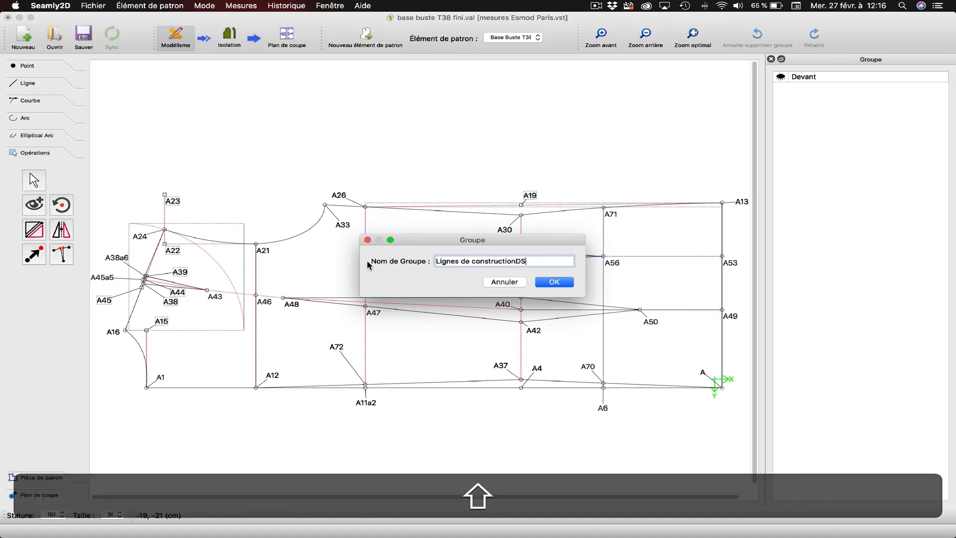
{"action": "type", "text": "S"}
{"action": "left_click", "coordinate": [561, 282]}
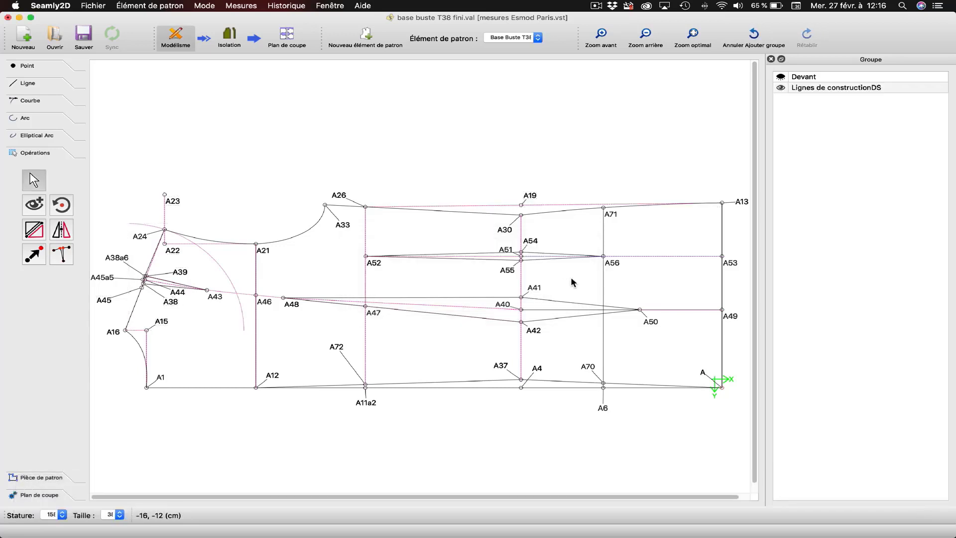
{"action": "left_click", "coordinate": [781, 88]}
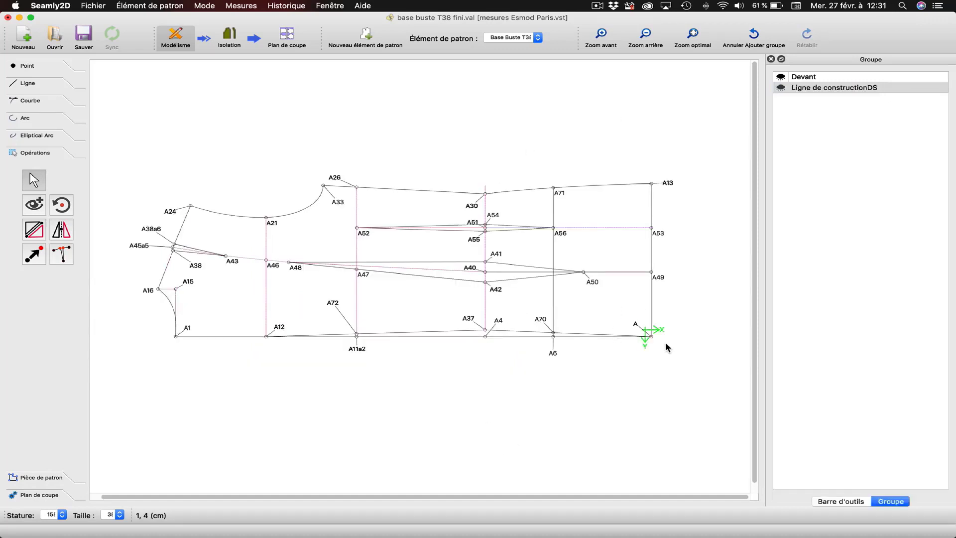
Copy the Y coordinate of base point A from its options and keep the point as it is.
{"action": "right_click", "coordinate": [635, 323]}
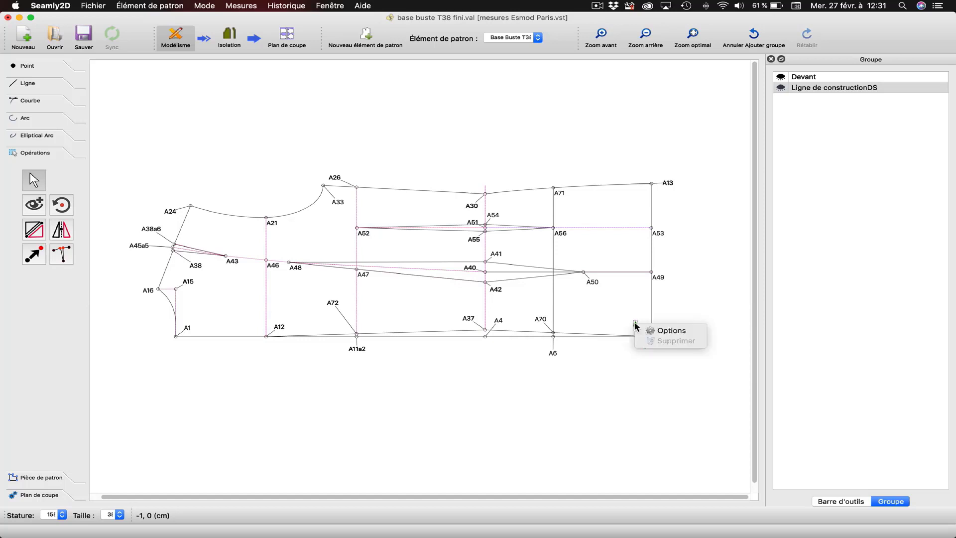
{"action": "left_click", "coordinate": [661, 332]}
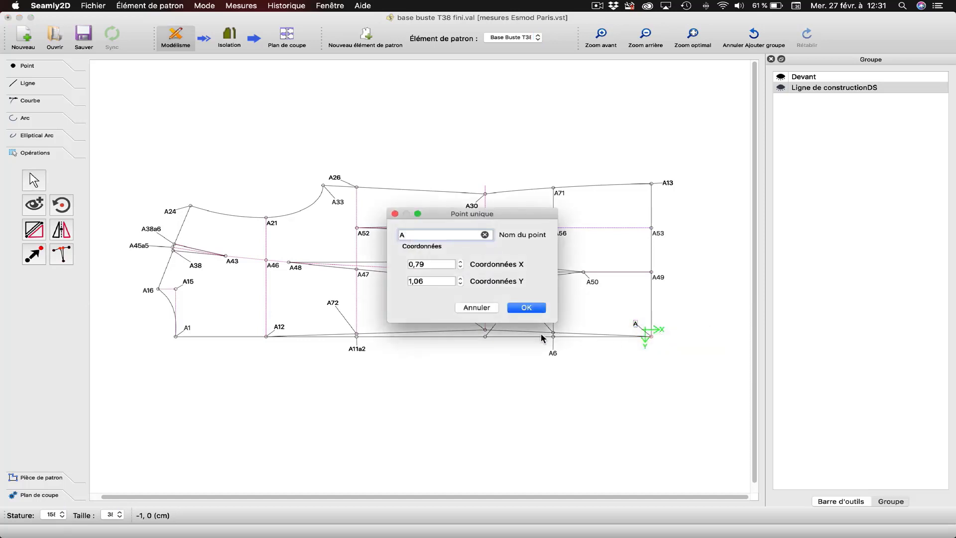
{"action": "double_click", "coordinate": [432, 281]}
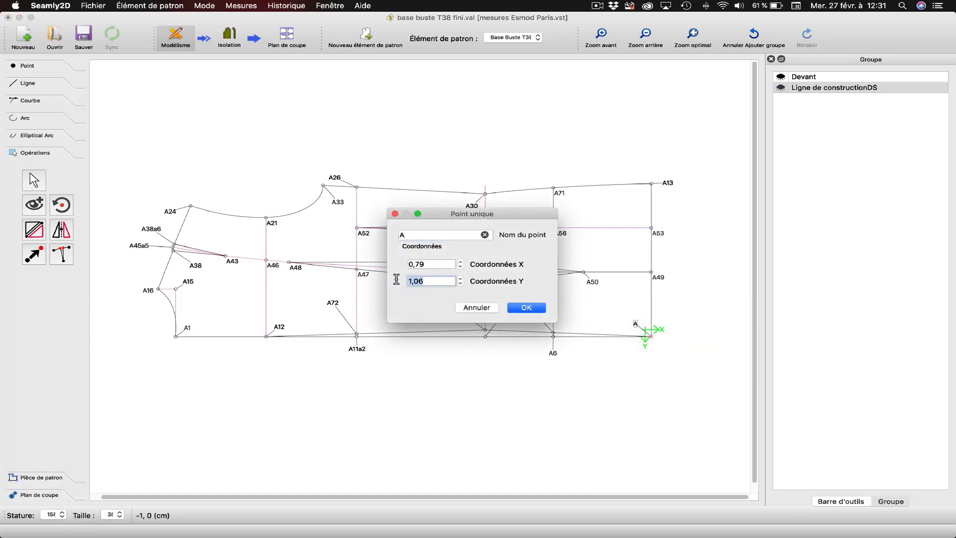
{"action": "right_click", "coordinate": [436, 279]}
{"action": "left_click", "coordinate": [458, 323]}
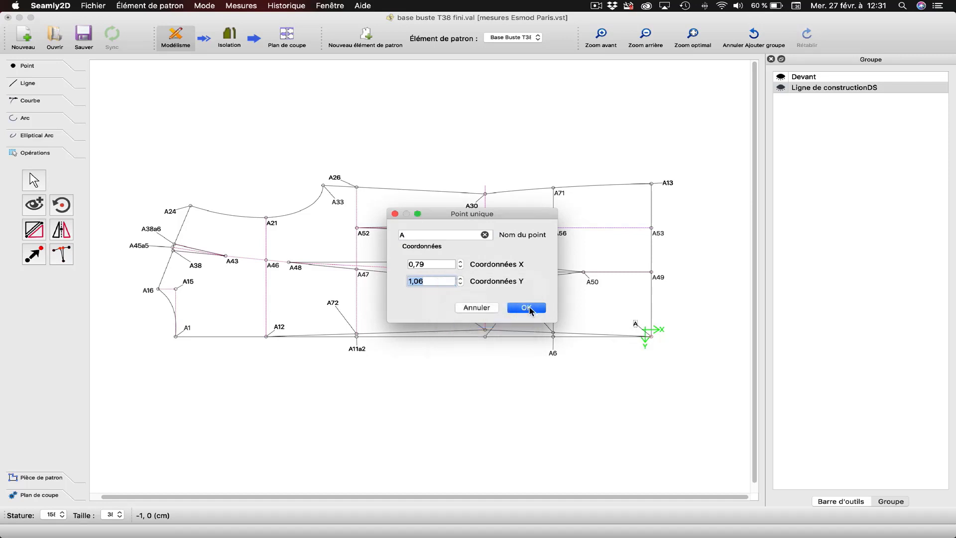
{"action": "left_click", "coordinate": [527, 307]}
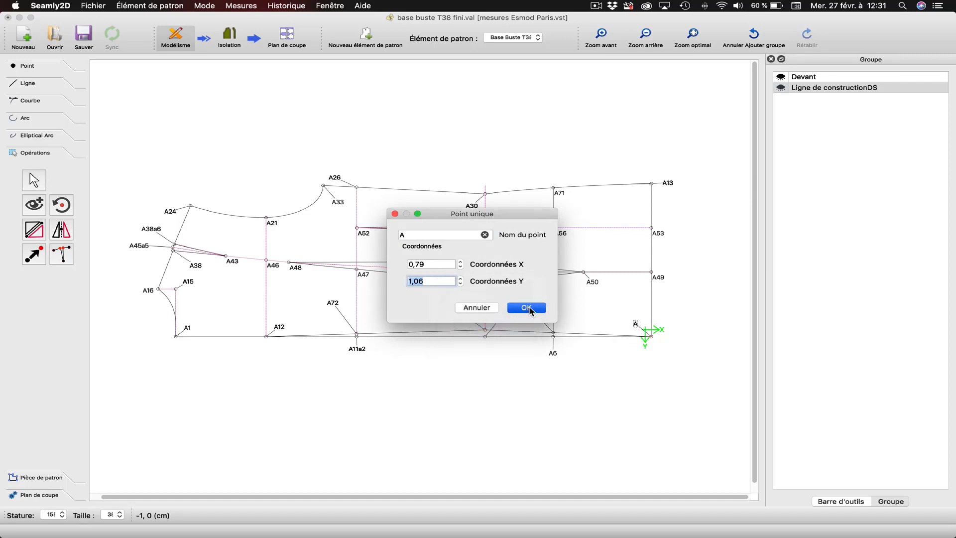
Create a new pattern element named "Dos de chemise".
{"action": "left_click", "coordinate": [368, 40]}
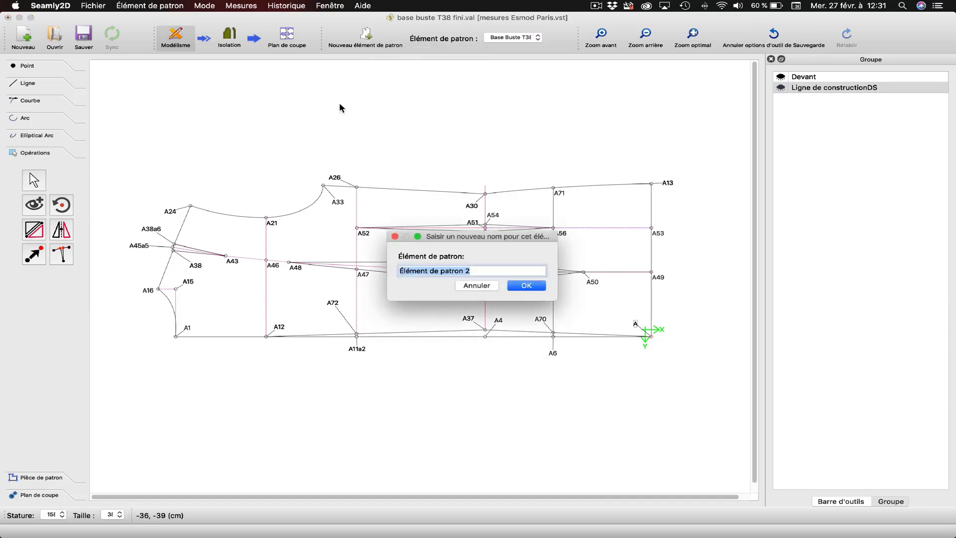
{"action": "left_click_drag", "start_coordinate": [477, 269], "coordinate": [392, 269]}
{"action": "key", "text": "shift+BackSpace"}
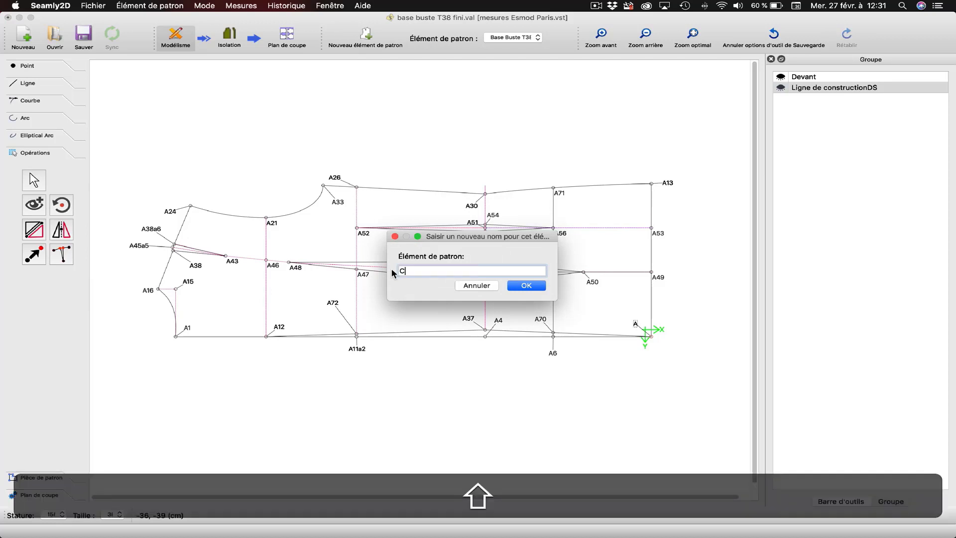
{"action": "type", "text": "Dos de"}
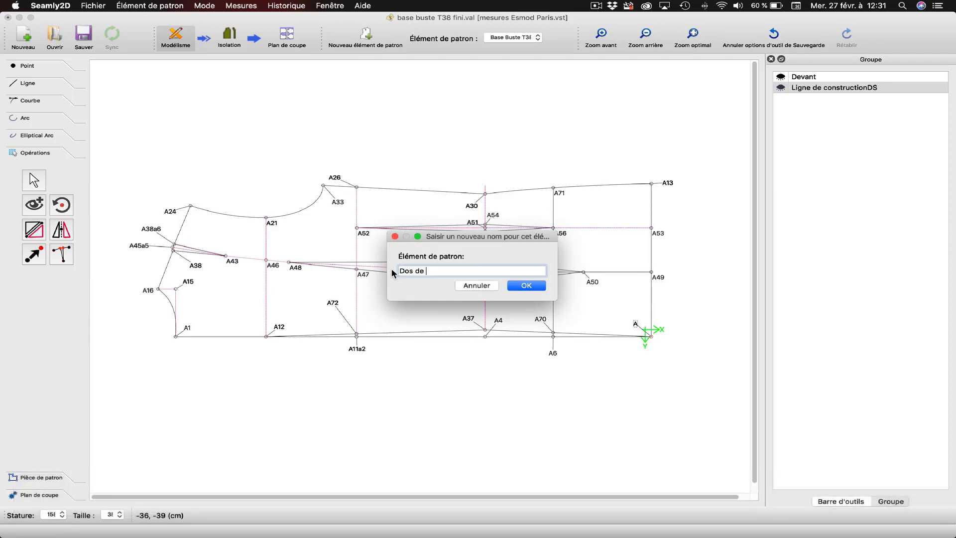
{"action": "type", "text": " chemise"}
{"action": "left_click", "coordinate": [519, 288]}
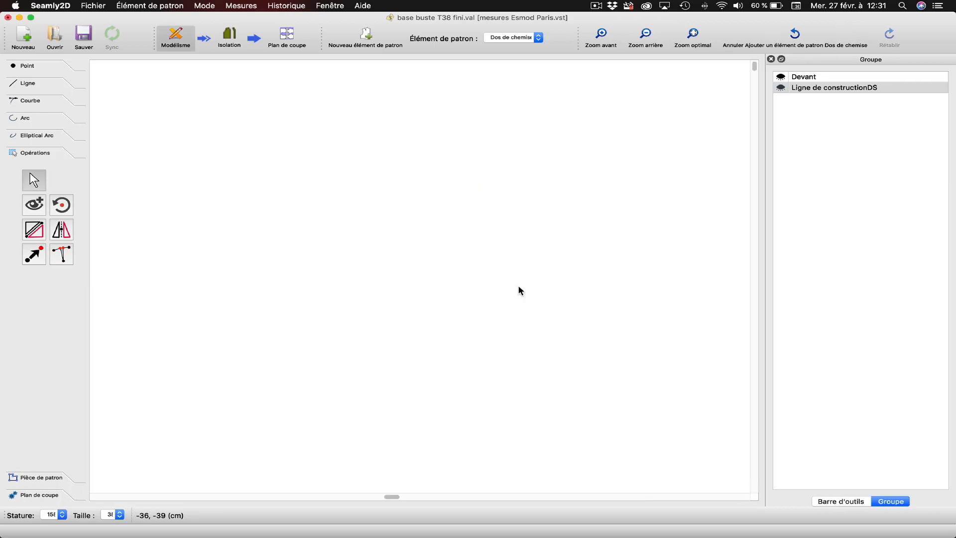
Set the Y coordinate of the new element's base point B to the copied value 1,06.
{"action": "left_click", "coordinate": [693, 35]}
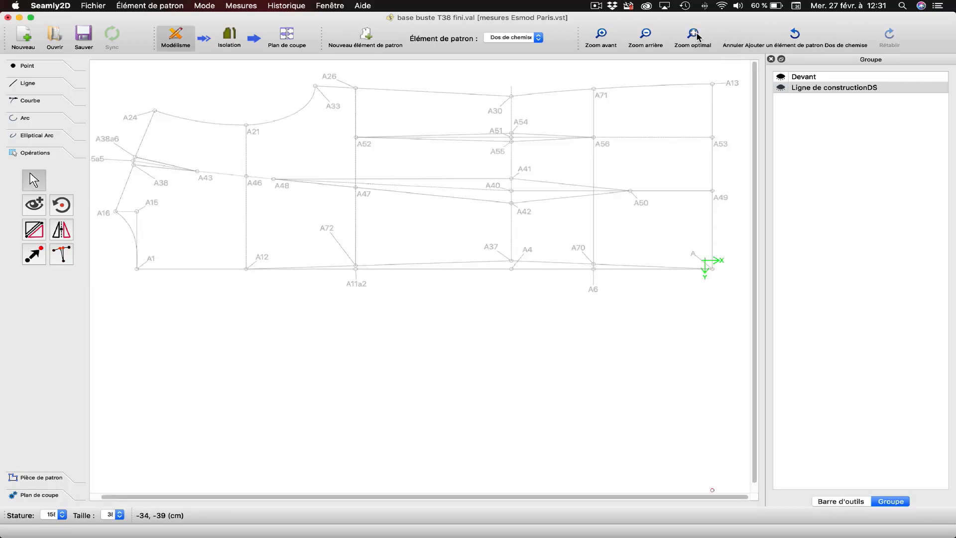
{"action": "scroll", "coordinate": [757, 360], "scroll_direction": "down", "scroll_amount": 1}
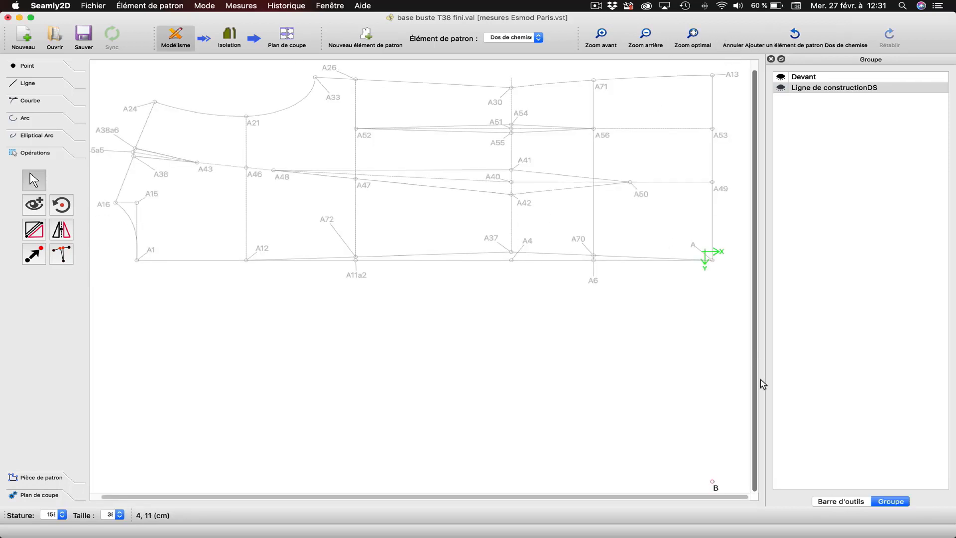
{"action": "right_click", "coordinate": [717, 490]}
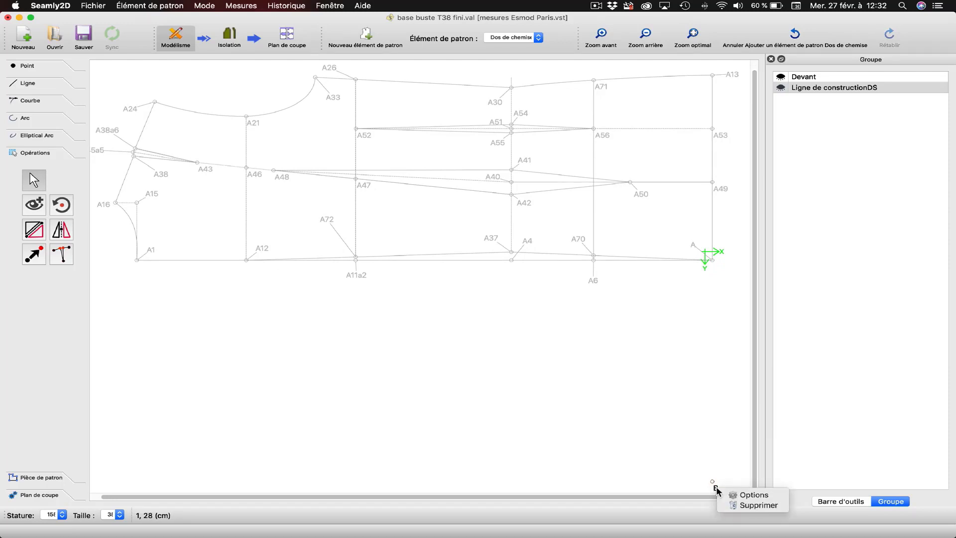
{"action": "left_click", "coordinate": [746, 493]}
{"action": "left_click_drag", "start_coordinate": [438, 280], "coordinate": [398, 280]}
{"action": "right_click", "coordinate": [437, 284]}
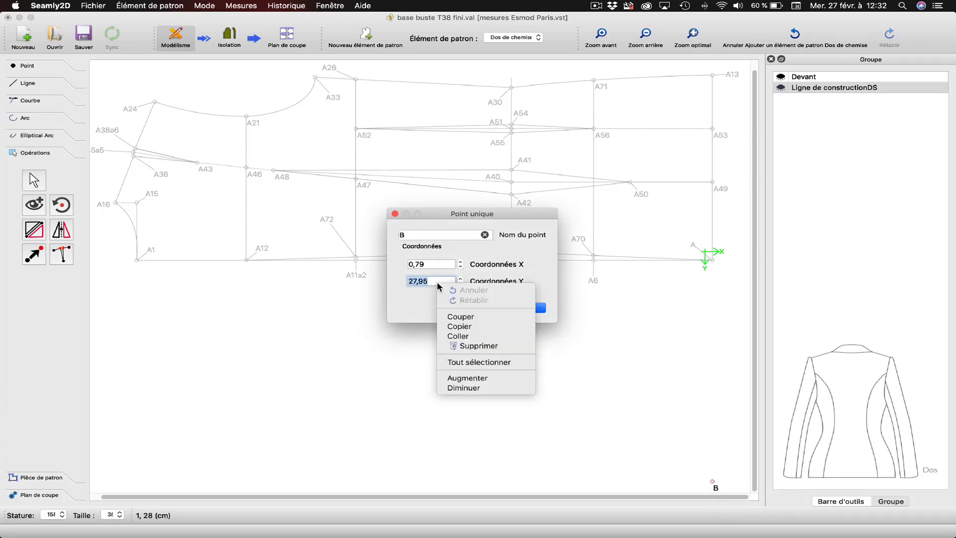
{"action": "left_click", "coordinate": [454, 336]}
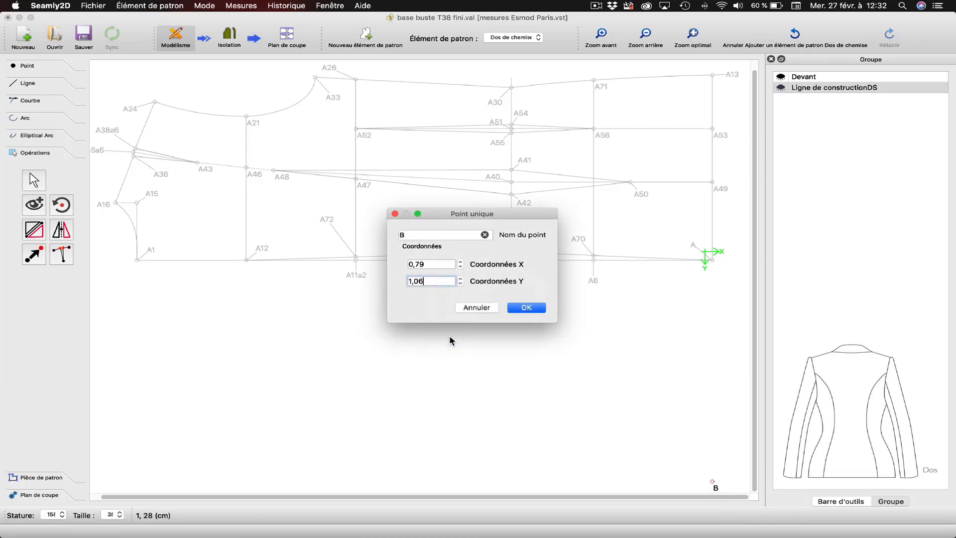
{"action": "left_click", "coordinate": [527, 308]}
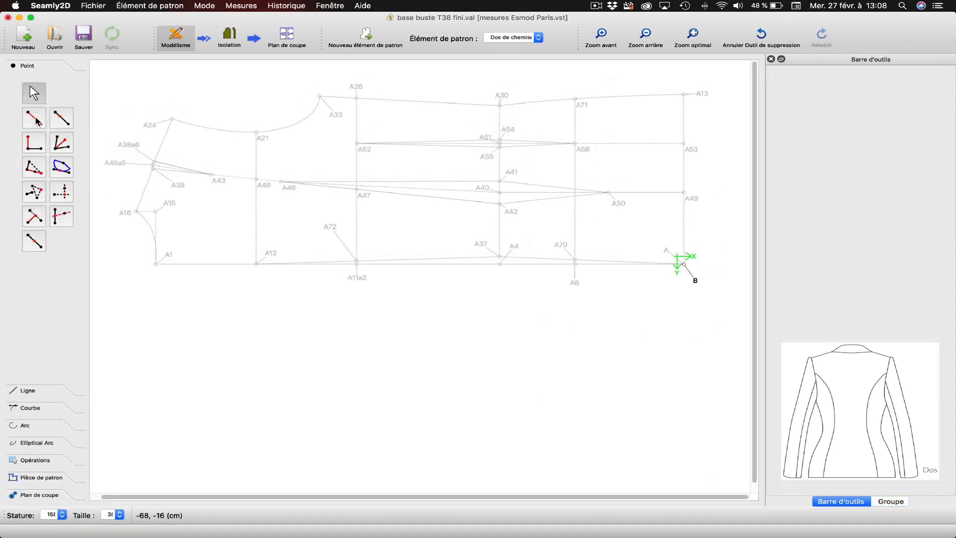
{"action": "left_click", "coordinate": [36, 119]}
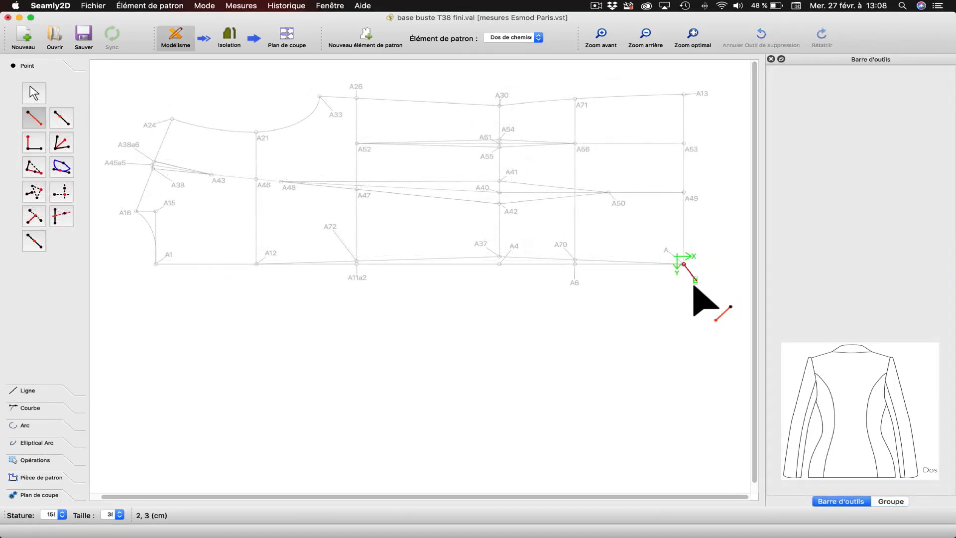
{"action": "key", "text": "shift"}
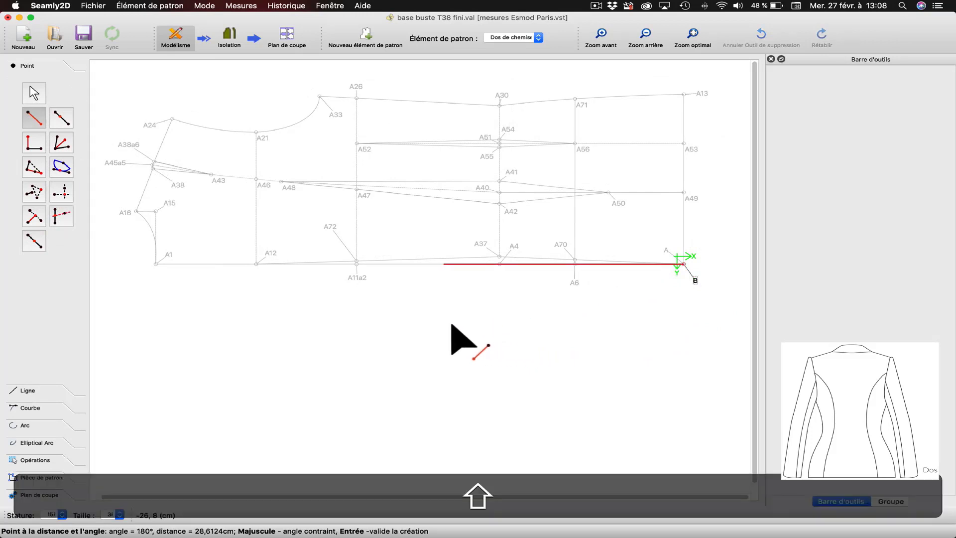
{"action": "left_click", "coordinate": [174, 299]}
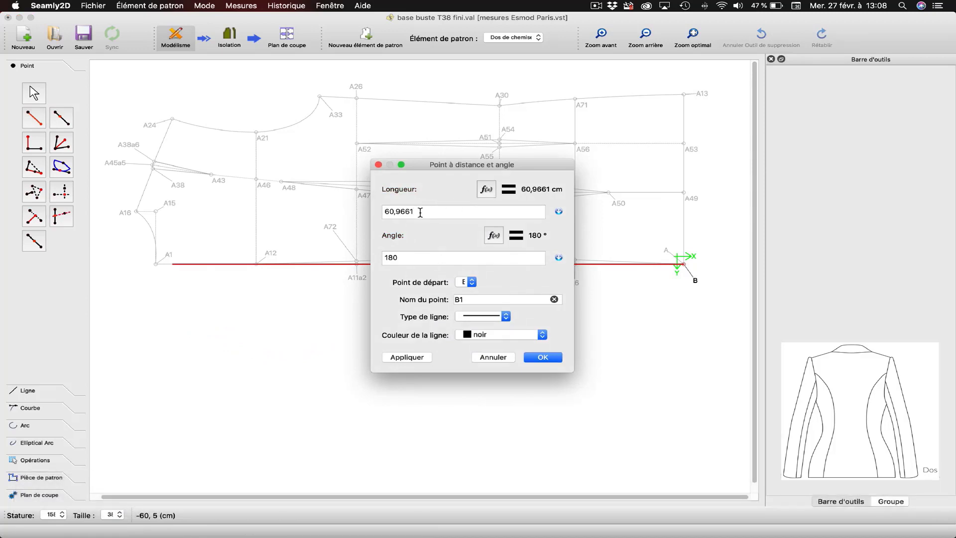
{"action": "left_click_drag", "start_coordinate": [422, 212], "coordinate": [385, 212]}
{"action": "left_click", "coordinate": [488, 190]}
{"action": "left_click", "coordinate": [498, 235]}
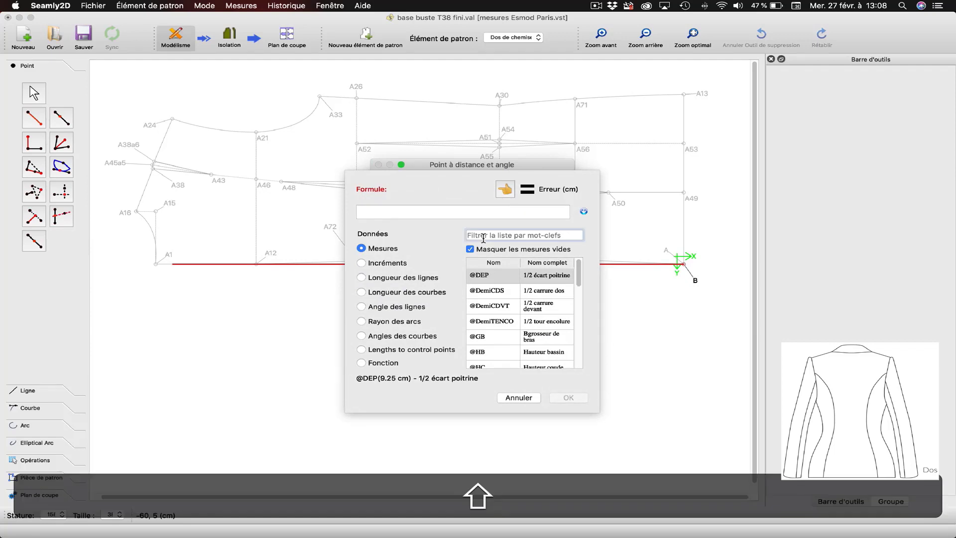
{"action": "type", "text": "L"}
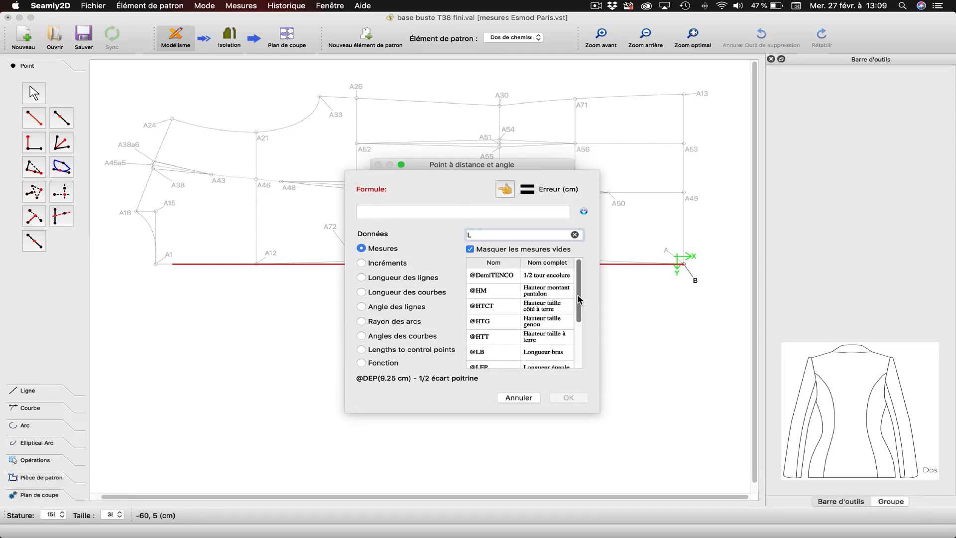
{"action": "left_click_drag", "start_coordinate": [579, 299], "coordinate": [582, 350]}
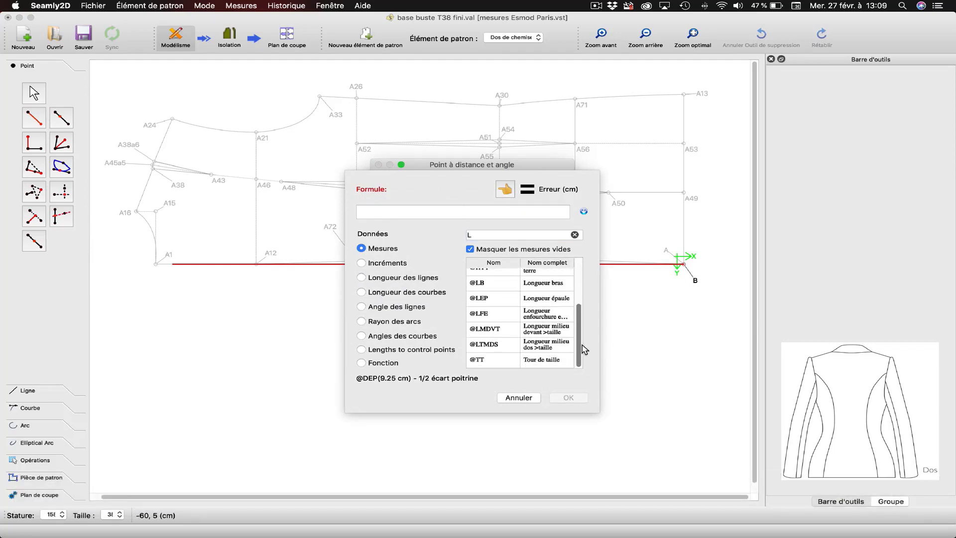
{"action": "double_click", "coordinate": [555, 350]}
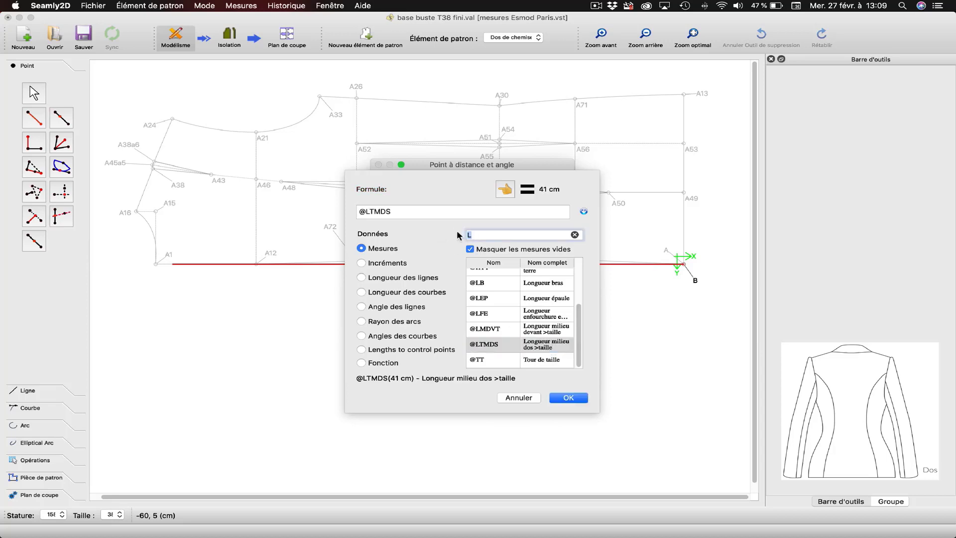
{"action": "key", "text": "BackSpace"}
{"action": "type", "text": "HB"}
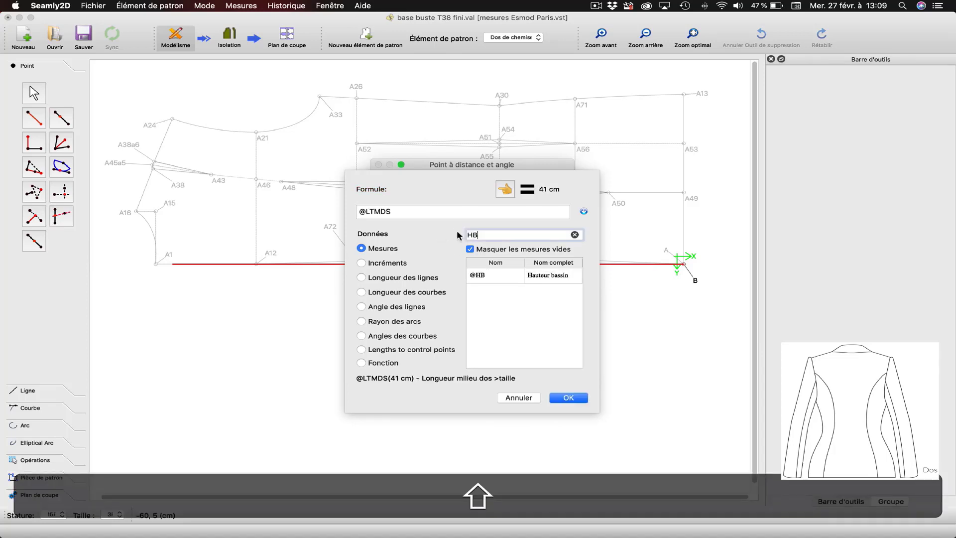
{"action": "double_click", "coordinate": [550, 277]}
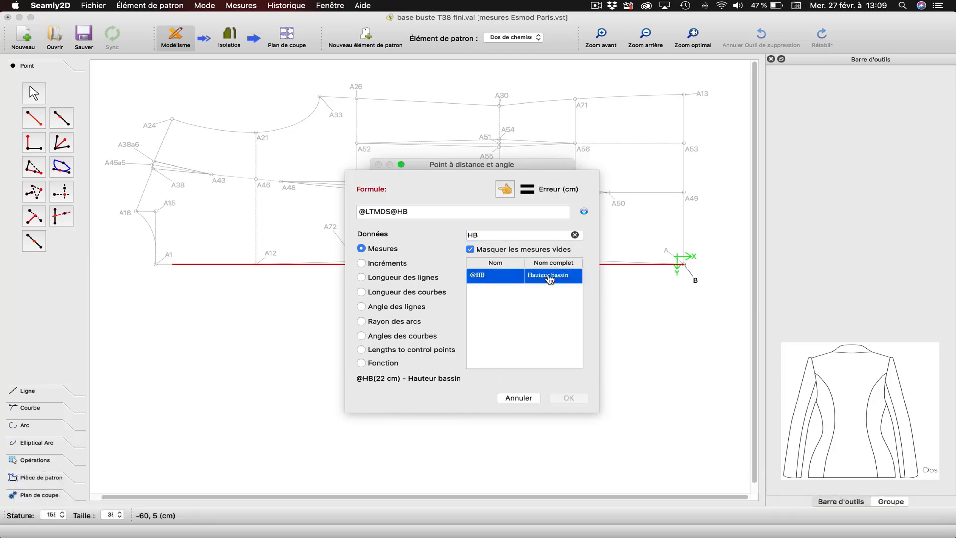
{"action": "left_click", "coordinate": [391, 211]}
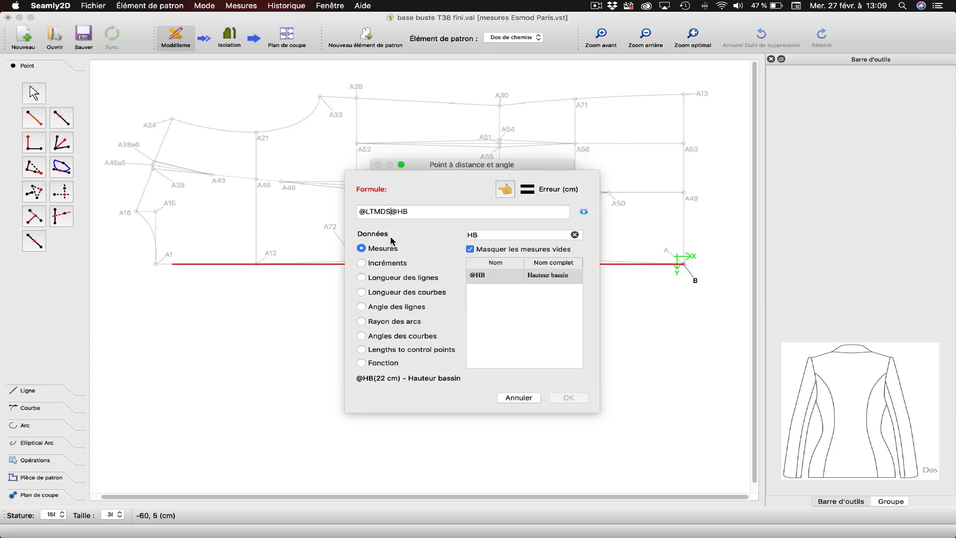
{"action": "type", "text": "+"}
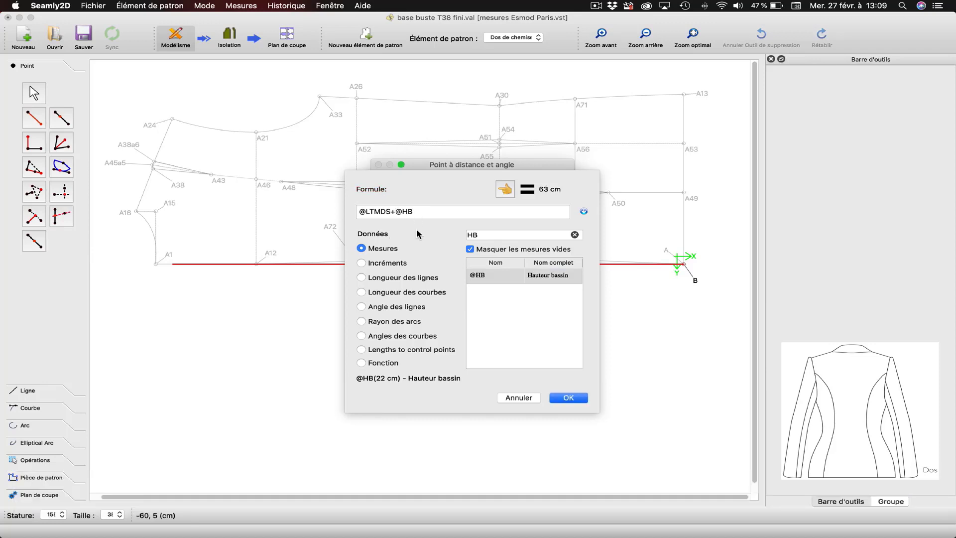
{"action": "type", "text": ")"}
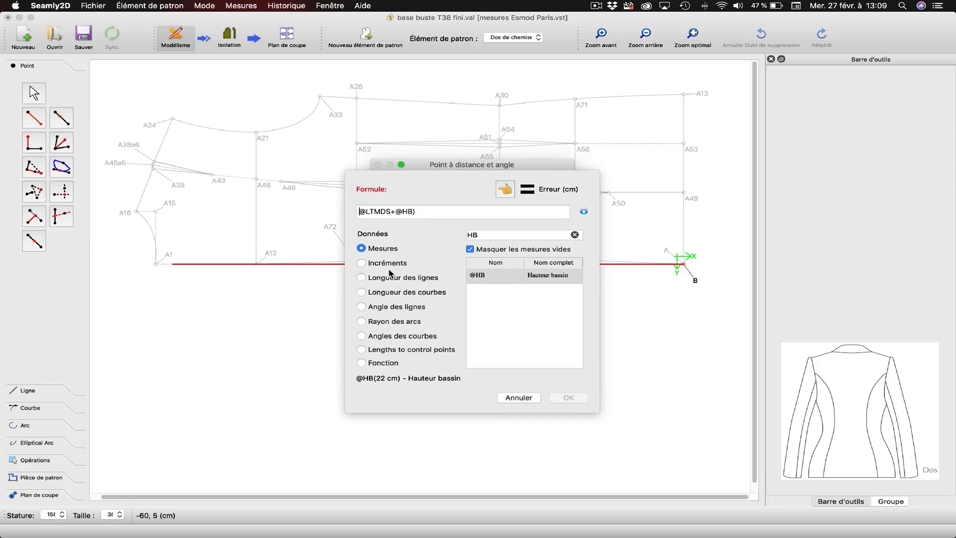
{"action": "type", "text": "("}
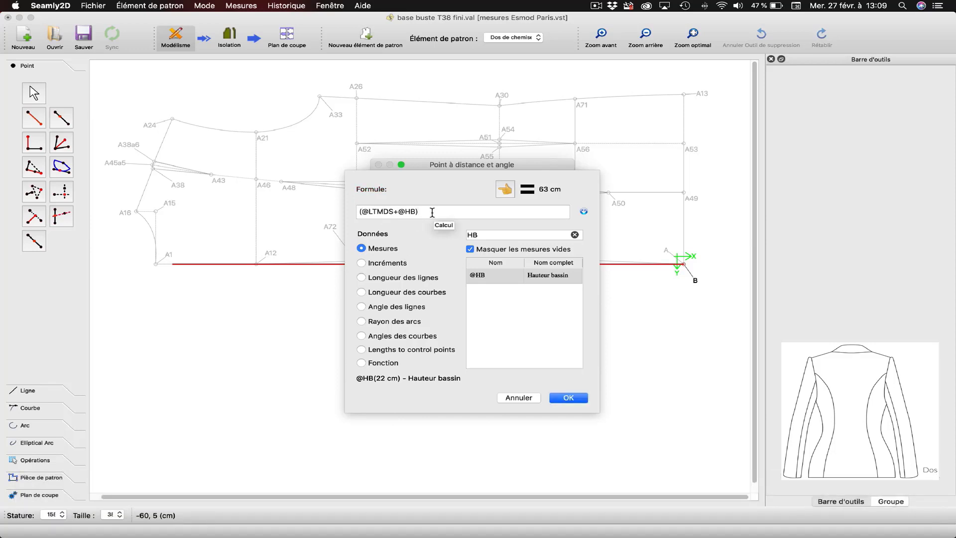
{"action": "type", "text": "-0,25"}
{"action": "left_click", "coordinate": [569, 399]}
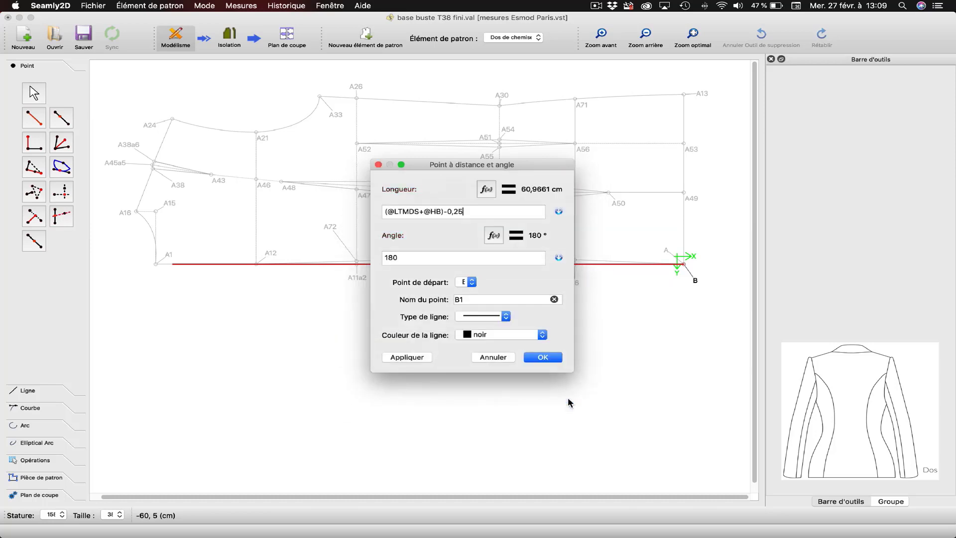
{"action": "left_click", "coordinate": [405, 357]}
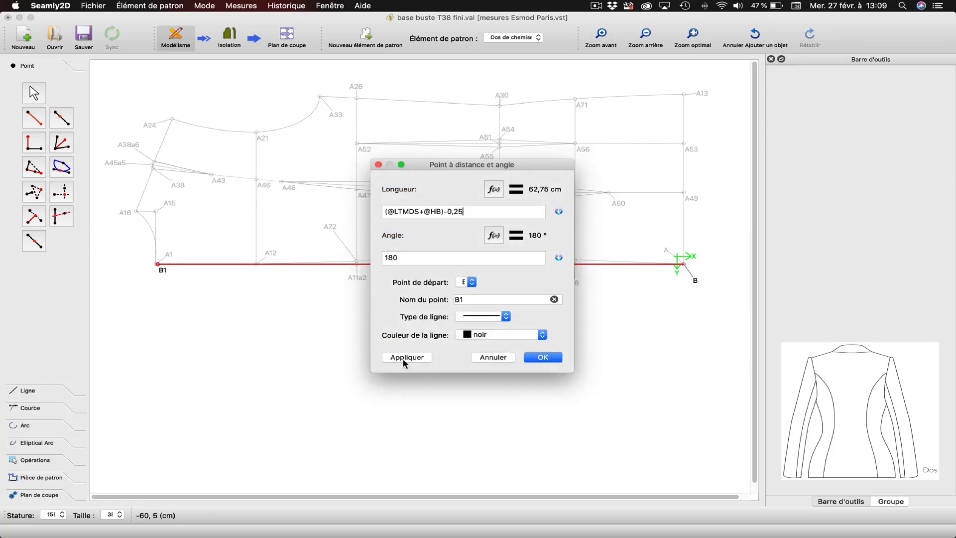
{"action": "left_click", "coordinate": [544, 357]}
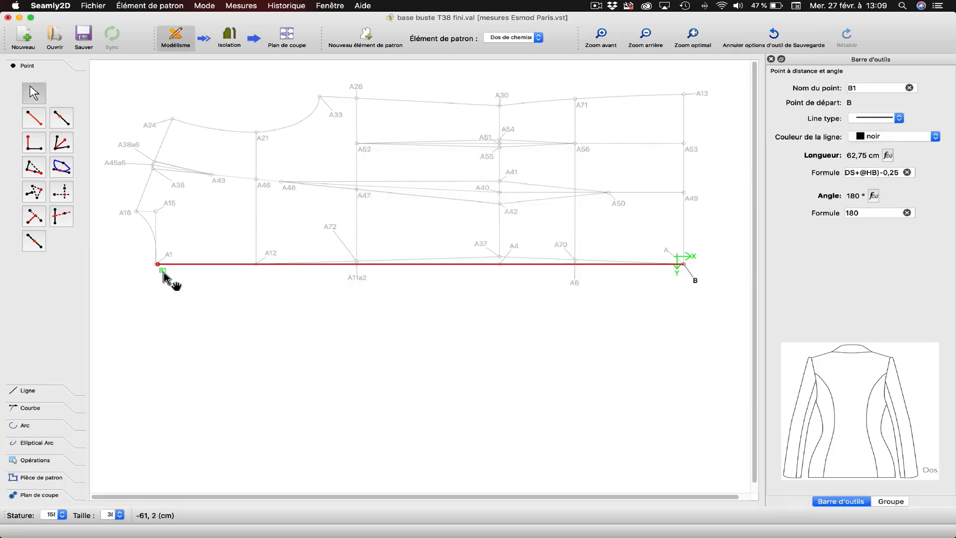
Move point B1's label straight below its point and set the colour of line B–B1 to bleu.
{"action": "left_click_drag", "start_coordinate": [162, 271], "coordinate": [160, 294]}
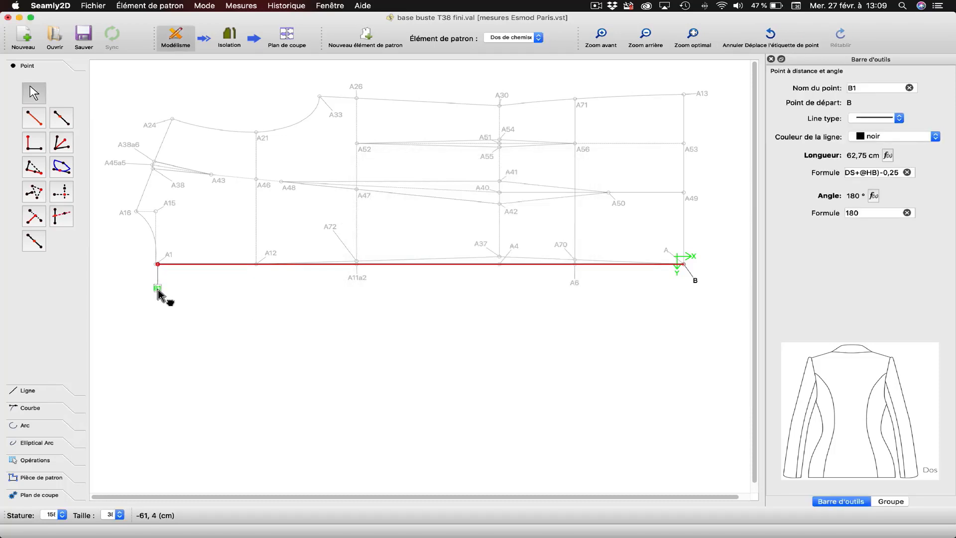
{"action": "left_click", "coordinate": [602, 36]}
{"action": "left_click", "coordinate": [601, 36]}
{"action": "left_click", "coordinate": [601, 36]}
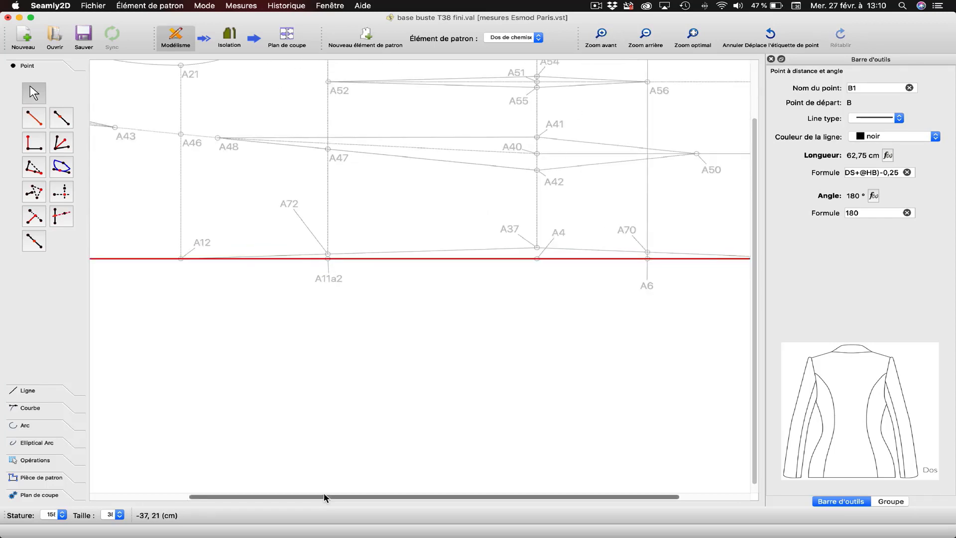
{"action": "left_click_drag", "start_coordinate": [325, 497], "coordinate": [204, 482]}
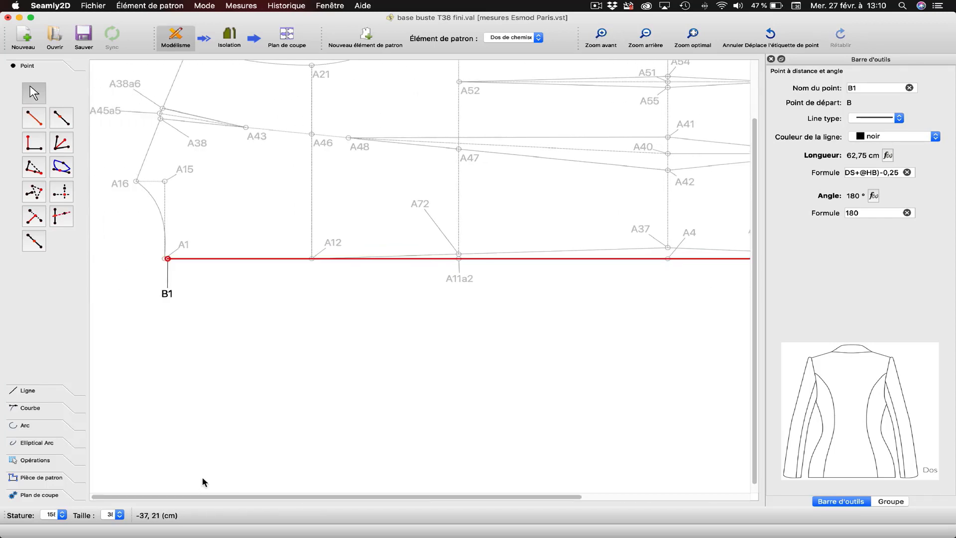
{"action": "right_click", "coordinate": [168, 295]}
{"action": "left_click", "coordinate": [204, 302]}
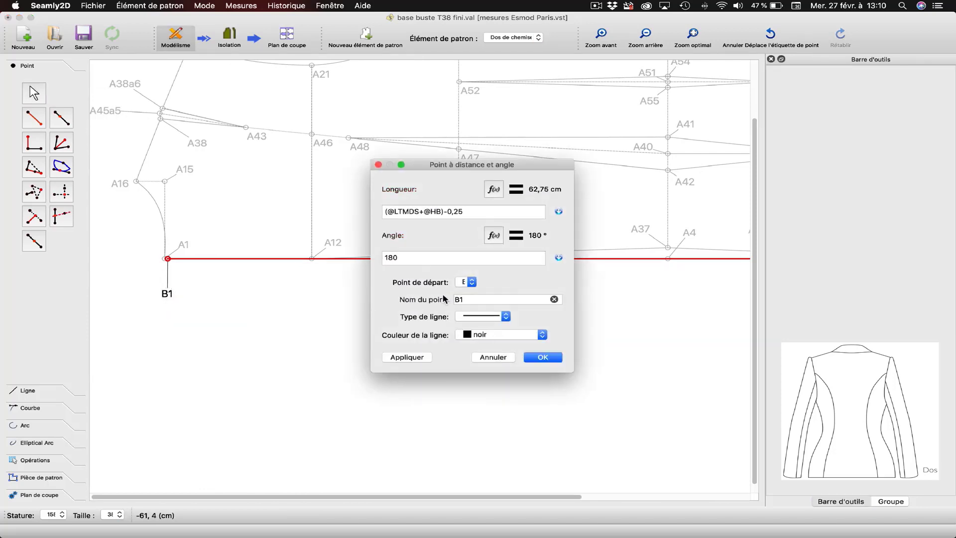
{"action": "left_click", "coordinate": [468, 333]}
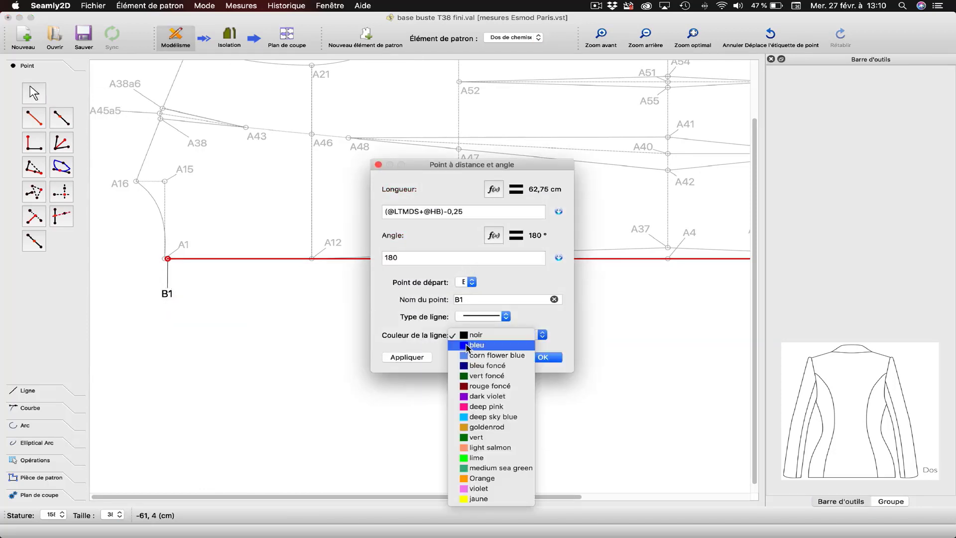
{"action": "left_click", "coordinate": [468, 345]}
{"action": "left_click", "coordinate": [422, 357]}
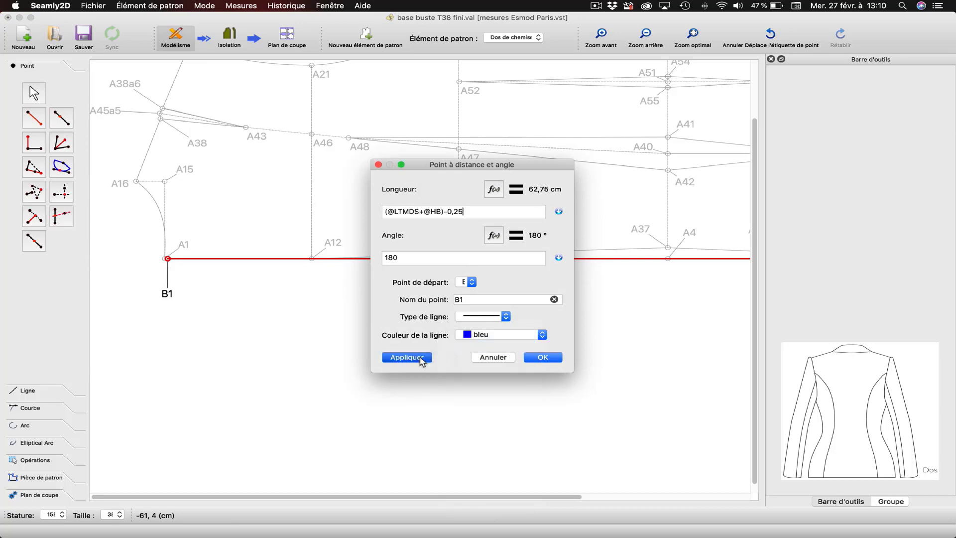
{"action": "left_click", "coordinate": [529, 358]}
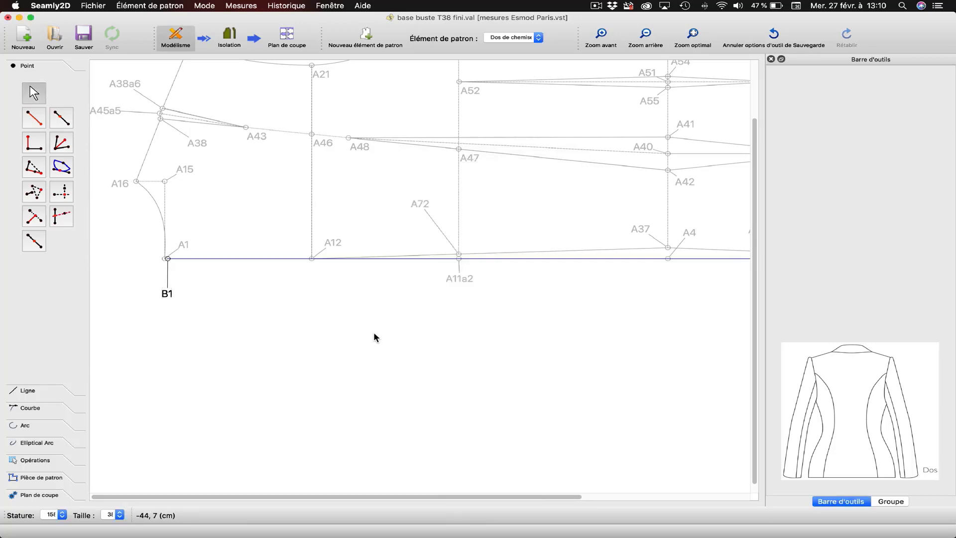
{"action": "left_click", "coordinate": [34, 119]}
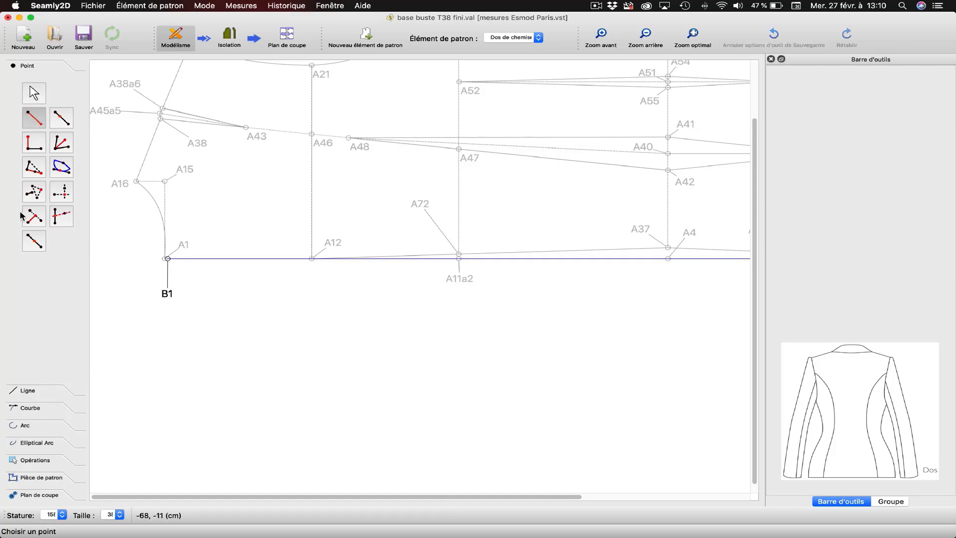
{"action": "left_click", "coordinate": [167, 294], "text": "shift"}
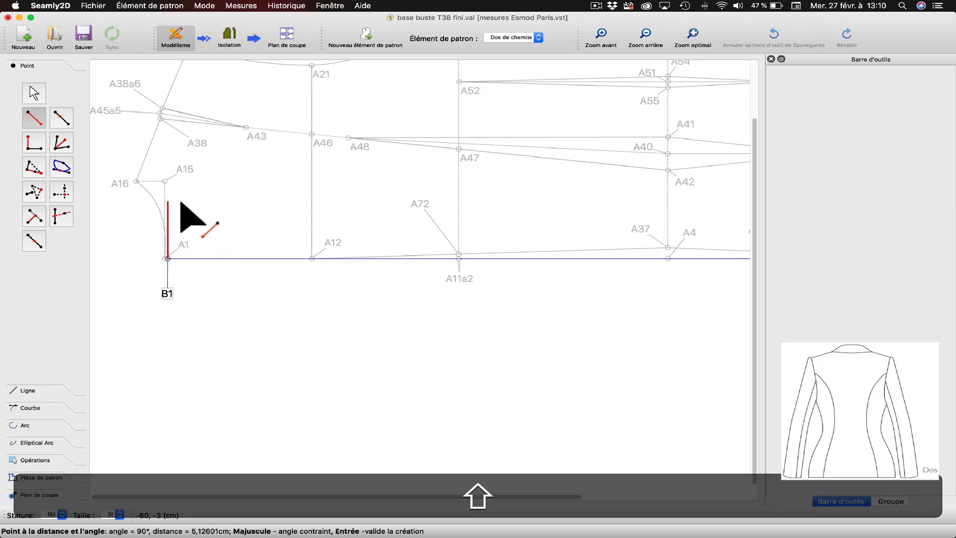
{"action": "left_click", "coordinate": [177, 170], "text": "shift"}
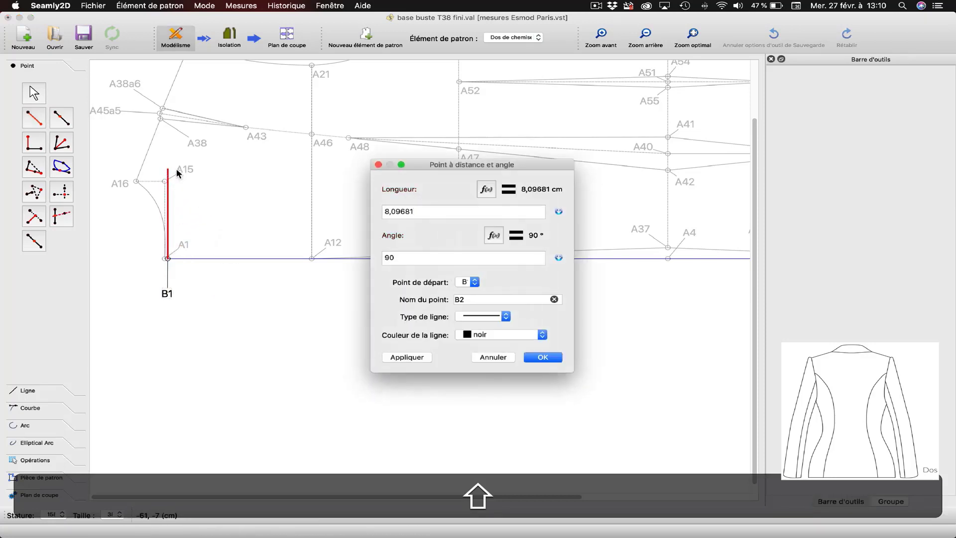
{"action": "left_click", "coordinate": [486, 189]}
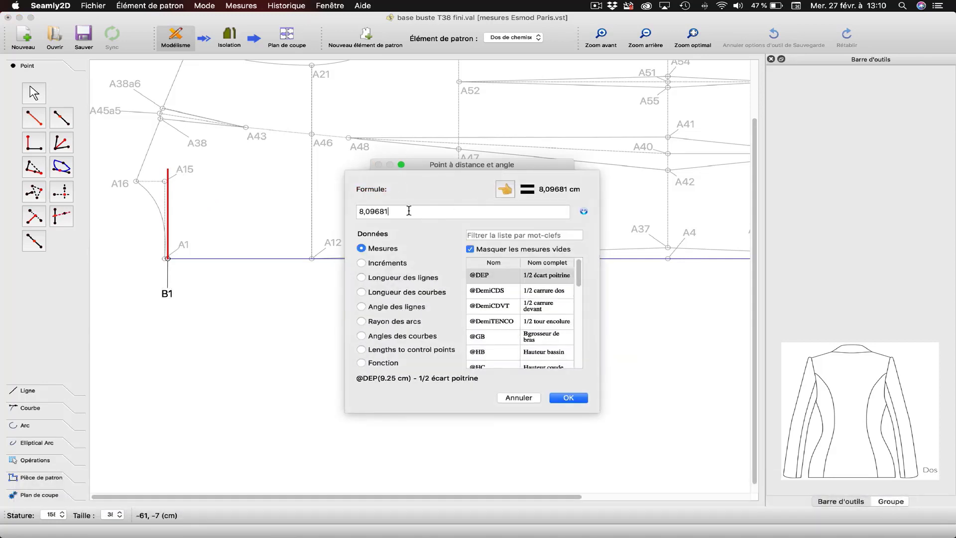
{"action": "left_click_drag", "start_coordinate": [409, 210], "coordinate": [342, 209]}
{"action": "key", "text": "BackSpace"}
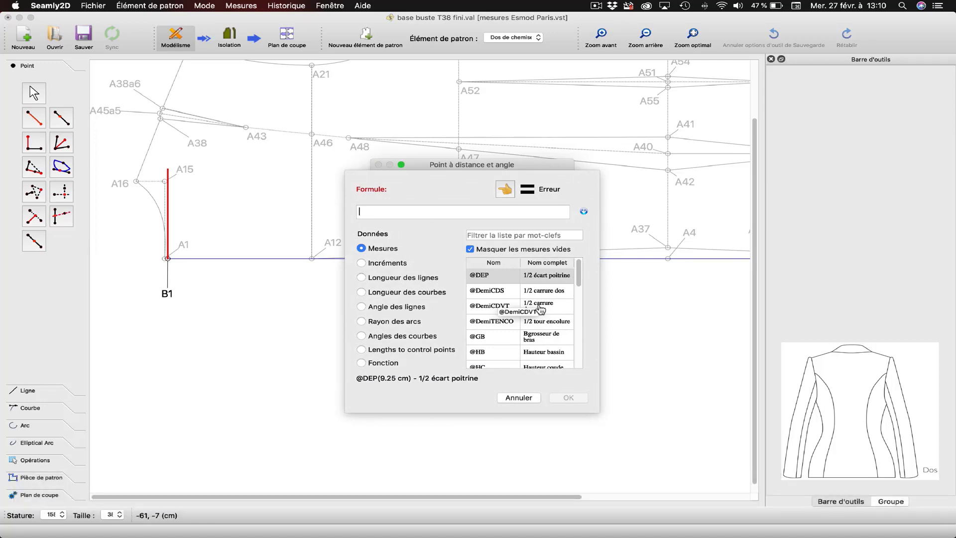
{"action": "left_click", "coordinate": [483, 231]}
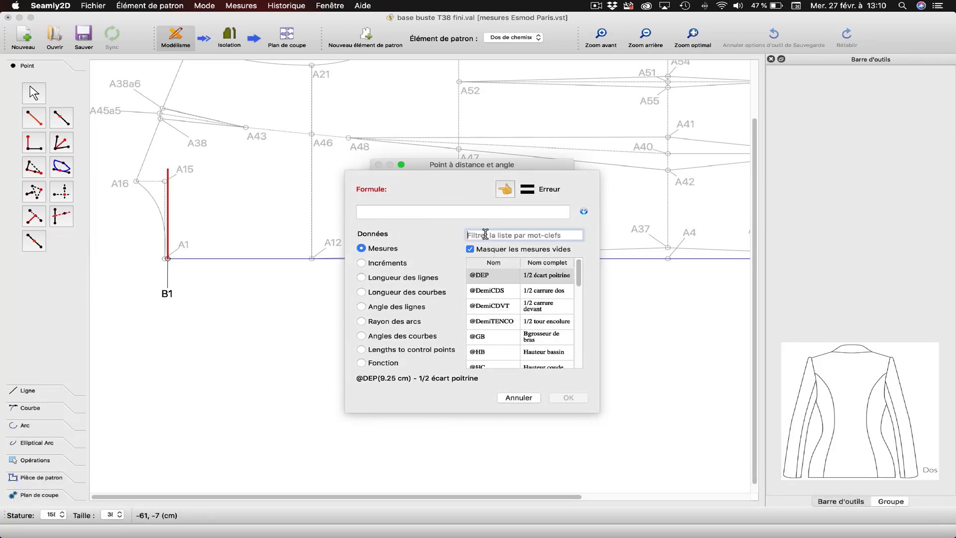
{"action": "type", "text": "TE"}
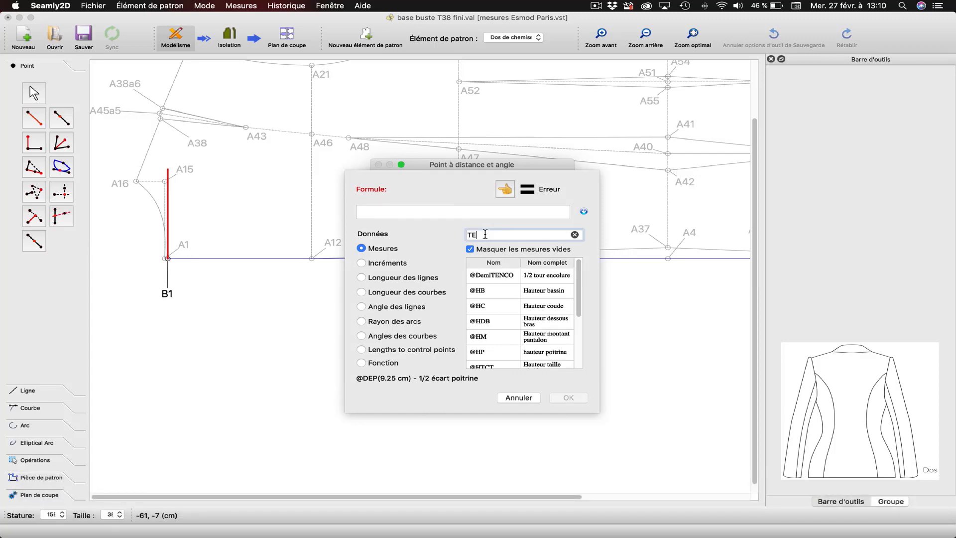
{"action": "double_click", "coordinate": [548, 278]}
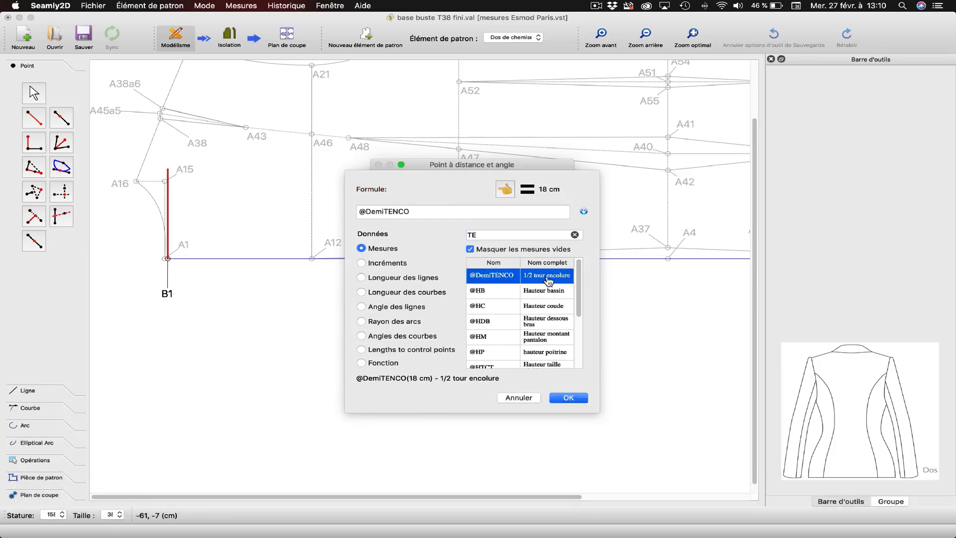
{"action": "left_click", "coordinate": [432, 214]}
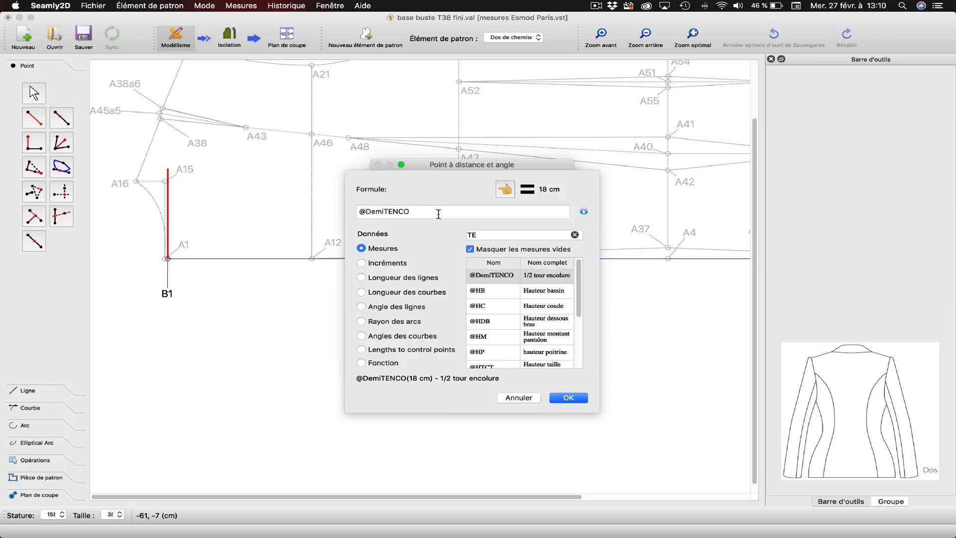
{"action": "type", "text": "/3"}
{"action": "key", "text": "shift"}
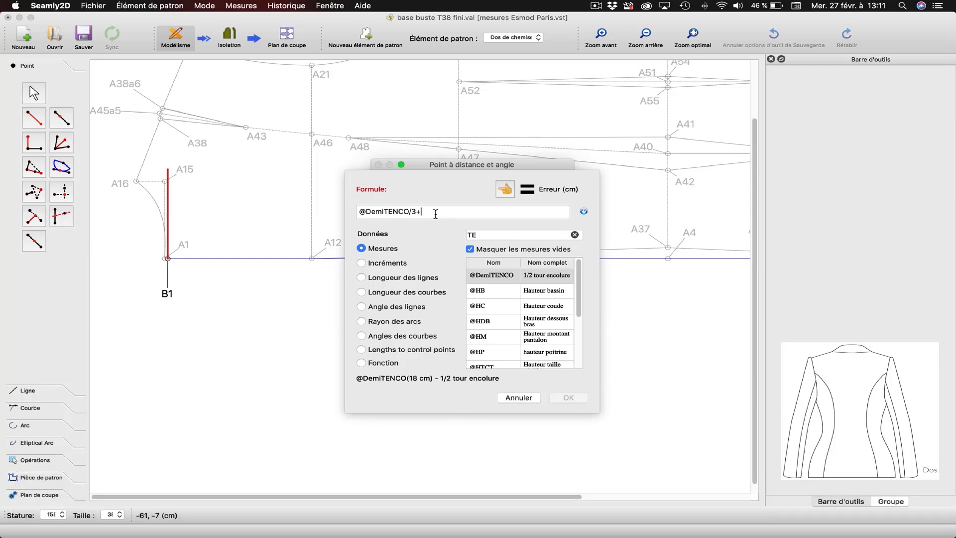
{"action": "type", "text": ",5"}
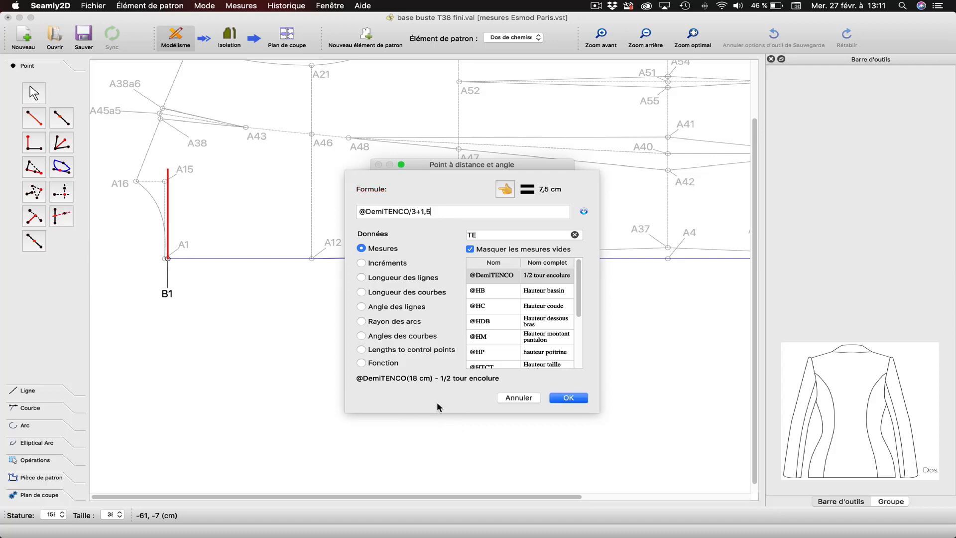
{"action": "left_click", "coordinate": [569, 398]}
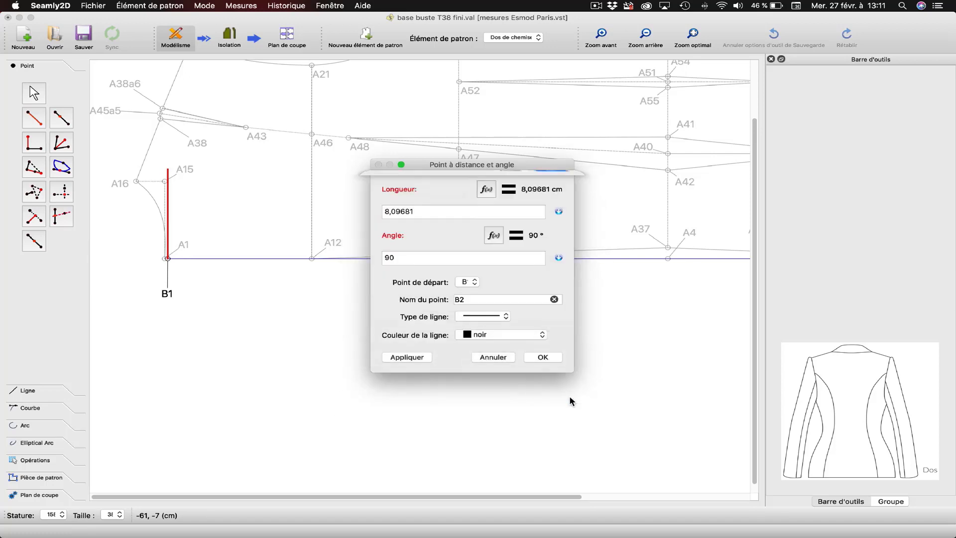
{"action": "left_click", "coordinate": [420, 354]}
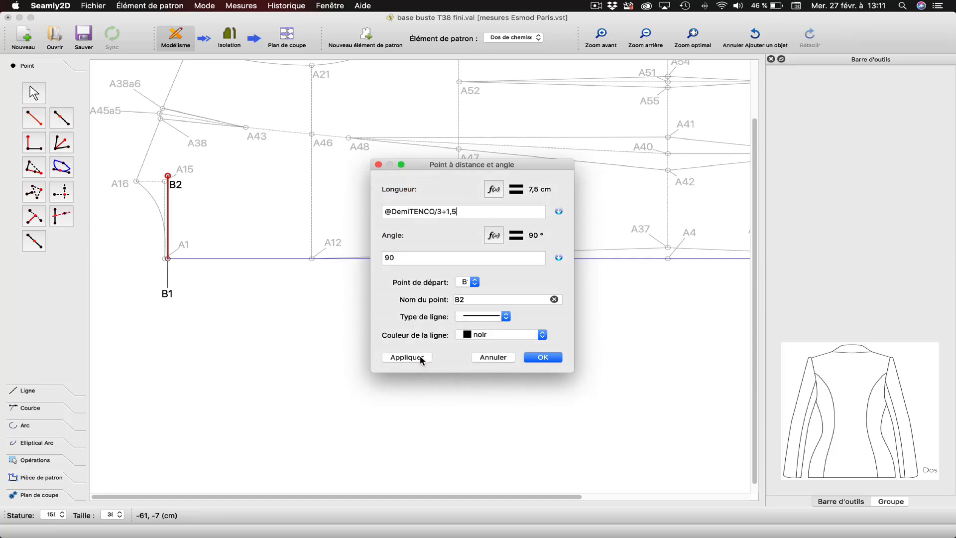
{"action": "left_click", "coordinate": [543, 358]}
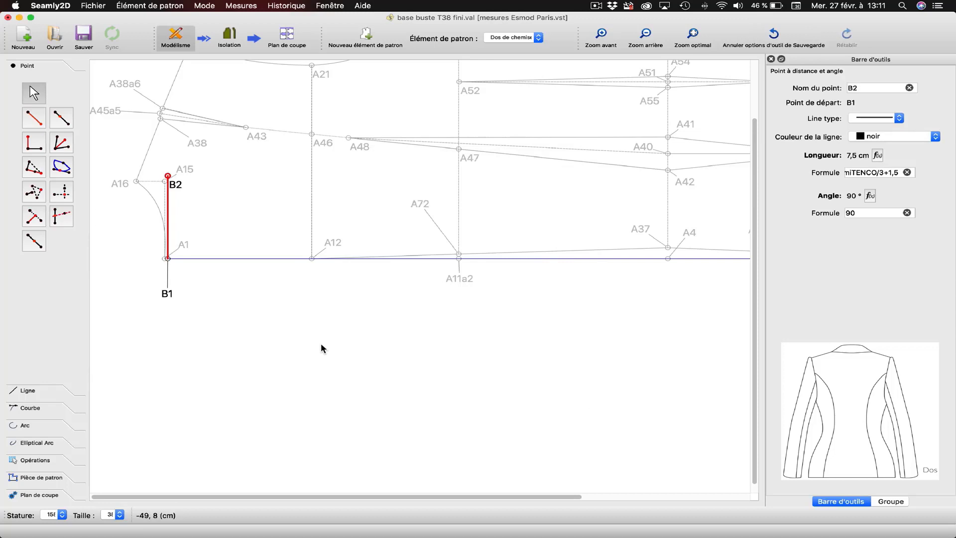
Set the colour of the line from B1 to B2 to bleu in the point's options.
{"action": "left_click", "coordinate": [177, 185]}
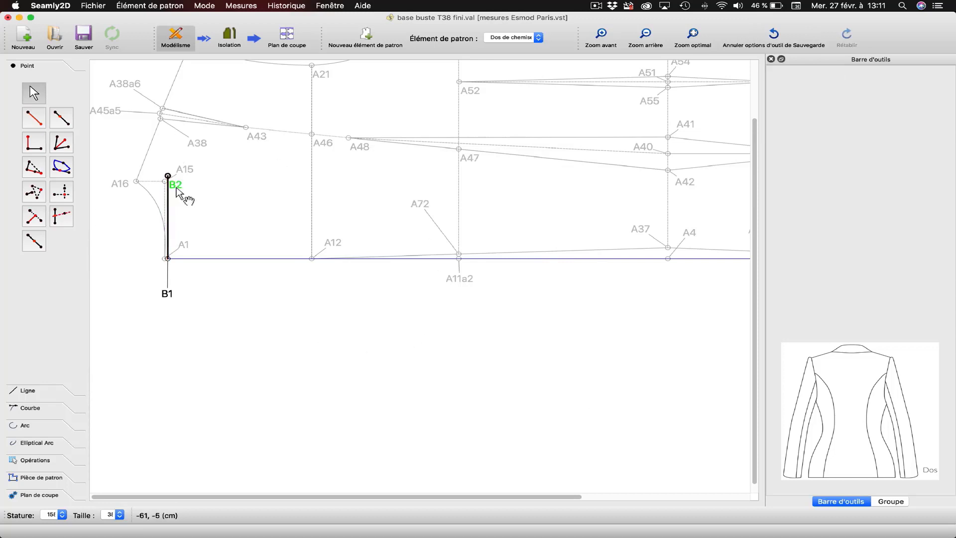
{"action": "right_click", "coordinate": [176, 189]}
{"action": "left_click", "coordinate": [210, 197]}
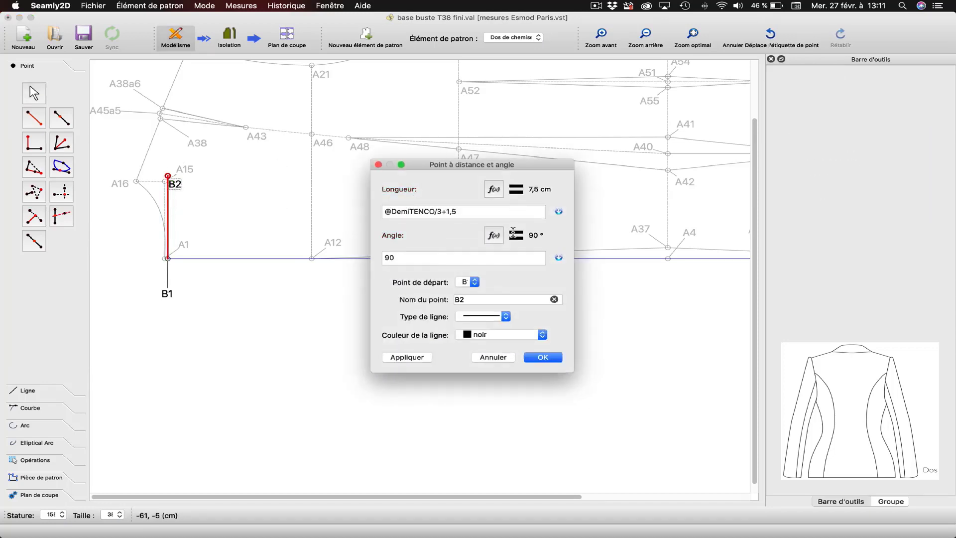
{"action": "left_click", "coordinate": [494, 337]}
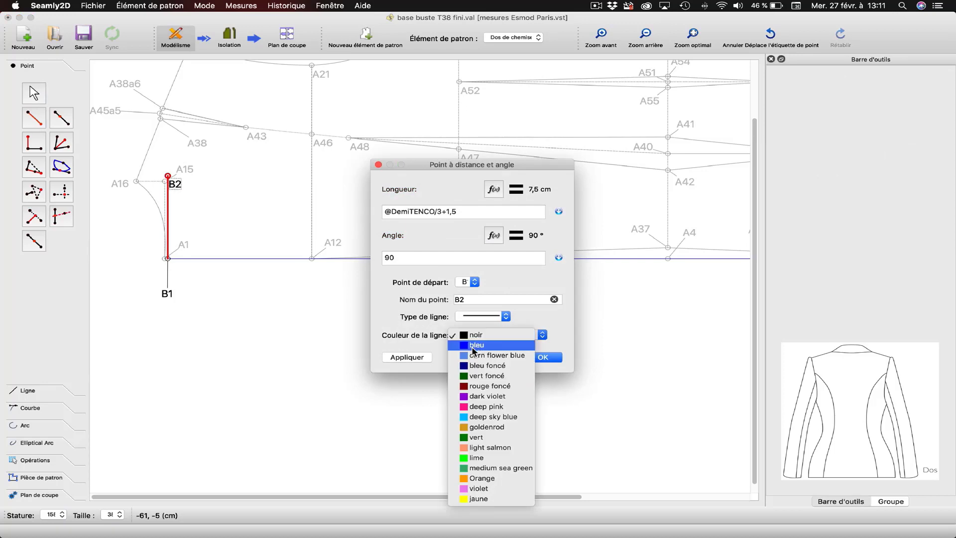
{"action": "left_click", "coordinate": [482, 346]}
{"action": "left_click", "coordinate": [406, 357]}
{"action": "left_click", "coordinate": [542, 359]}
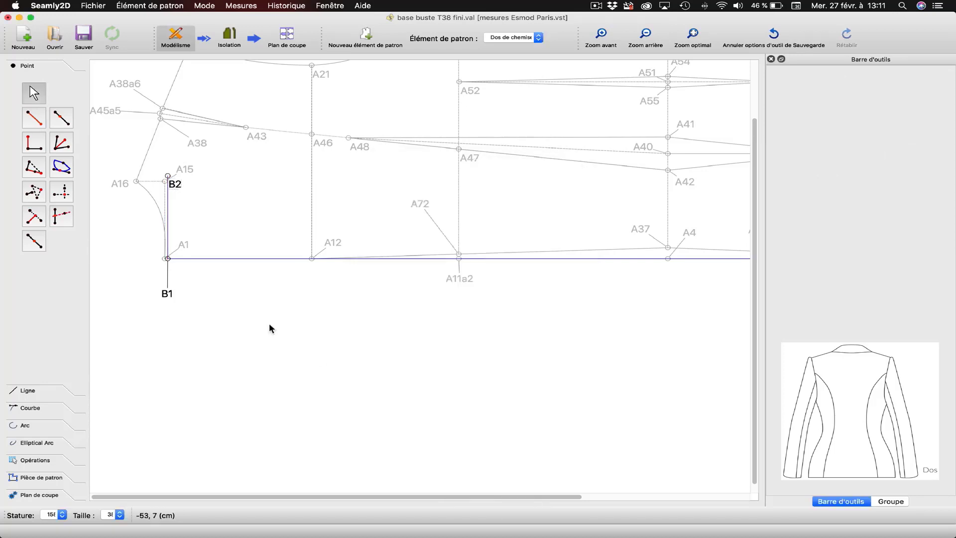
{"action": "left_click", "coordinate": [602, 34]}
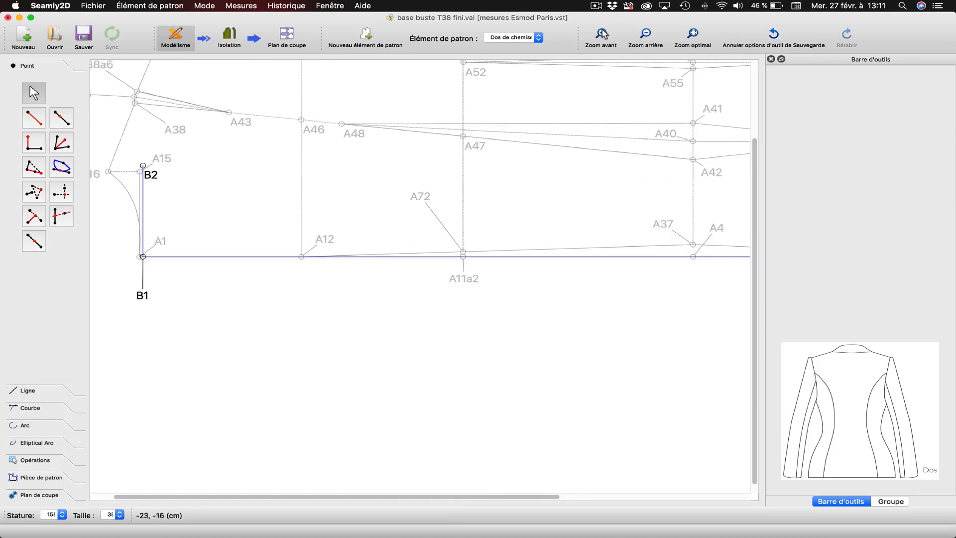
Create point B3 at distance and angle from B2, with a length of 2,4 cm and an angle of 180°.
{"action": "left_click", "coordinate": [601, 34]}
{"action": "left_click", "coordinate": [602, 34]}
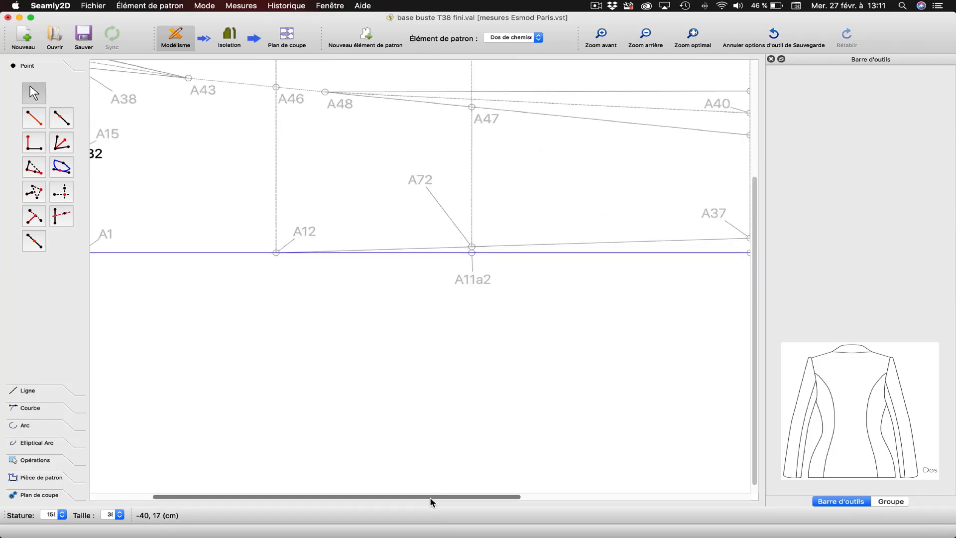
{"action": "left_click_drag", "start_coordinate": [427, 498], "coordinate": [135, 497]}
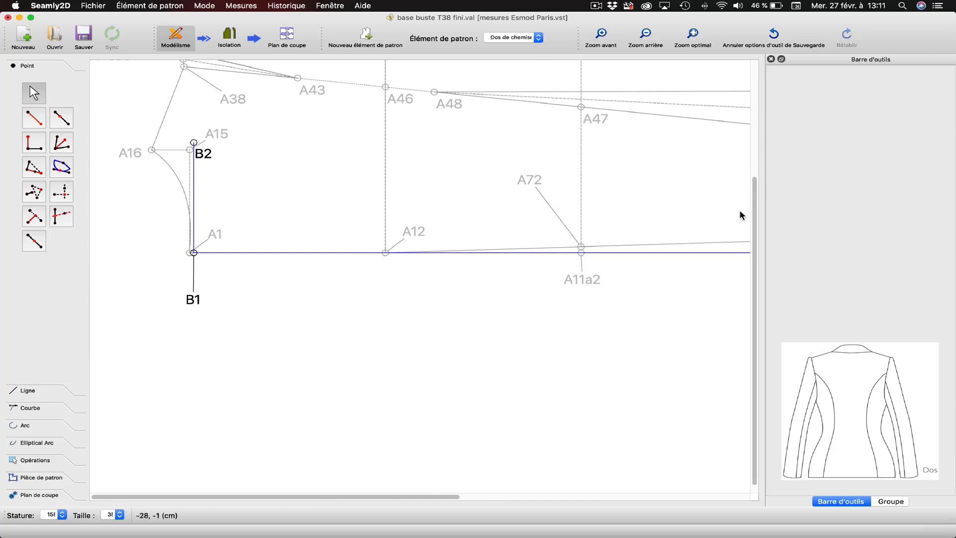
{"action": "left_click_drag", "start_coordinate": [756, 225], "coordinate": [773, 135]}
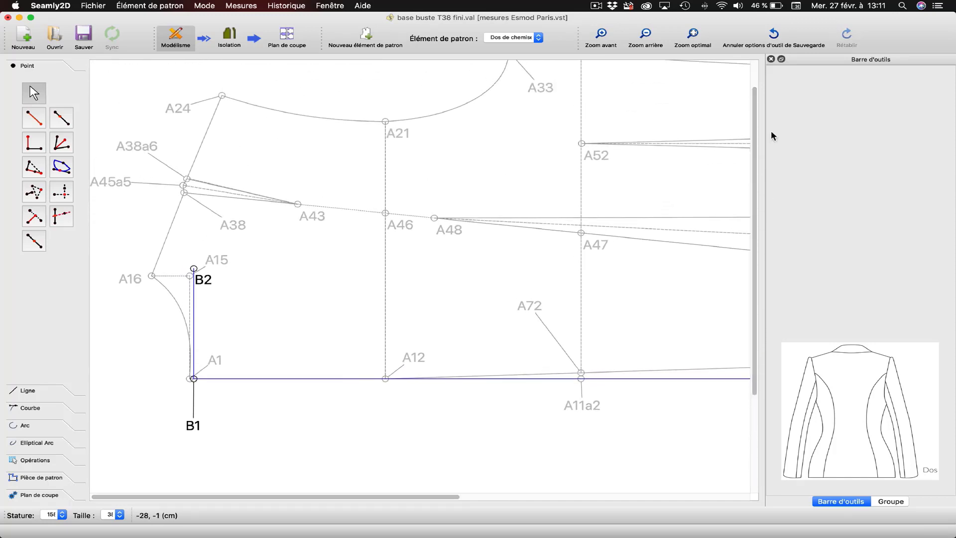
{"action": "left_click", "coordinate": [33, 119]}
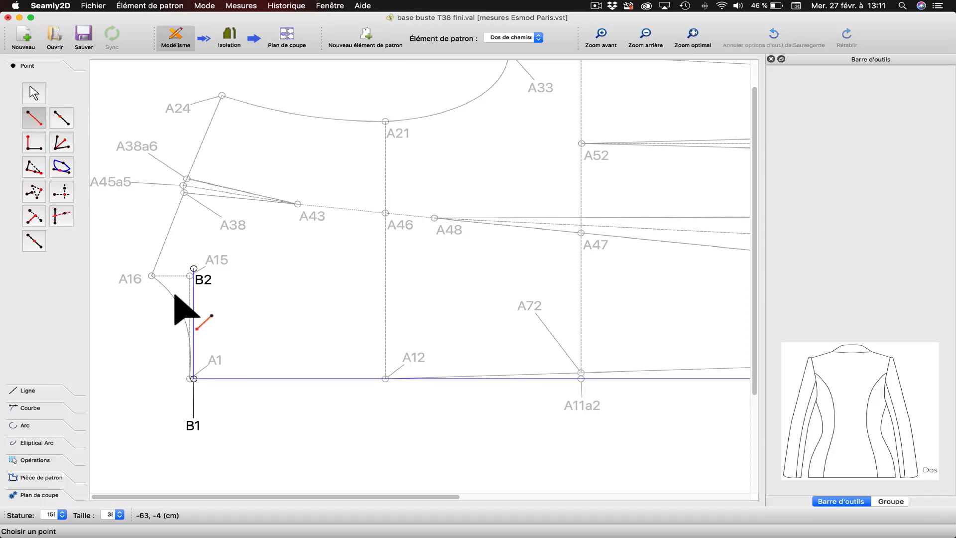
{"action": "left_click", "coordinate": [193, 270], "text": "shift"}
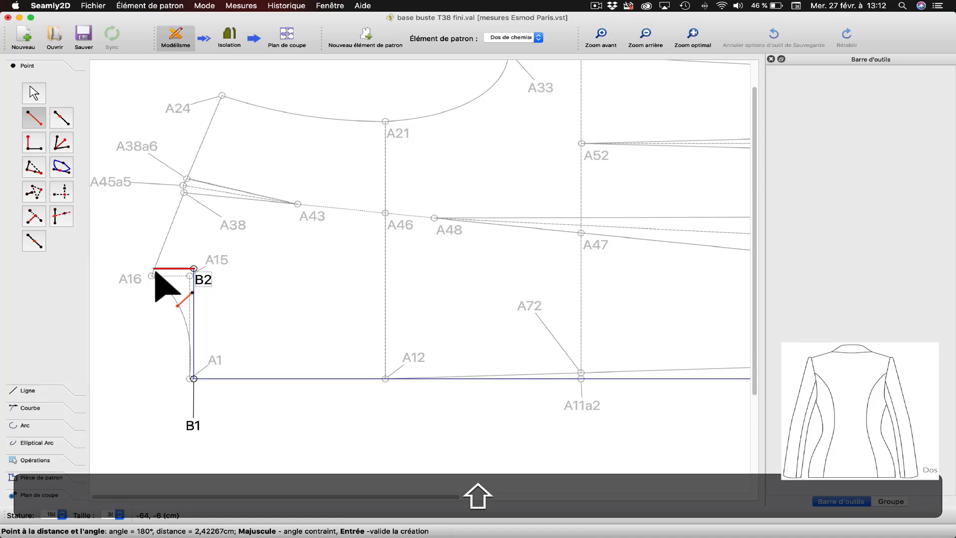
{"action": "left_click", "coordinate": [155, 271]}
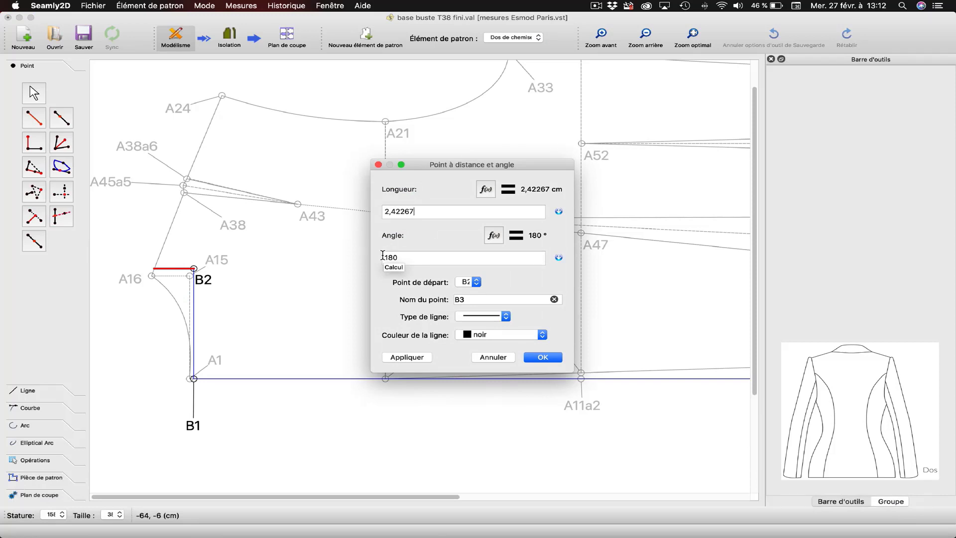
{"action": "key", "text": "BackSpace"}
{"action": "key", "text": "BackSpace"}
{"action": "key", "text": "BackSpace"}
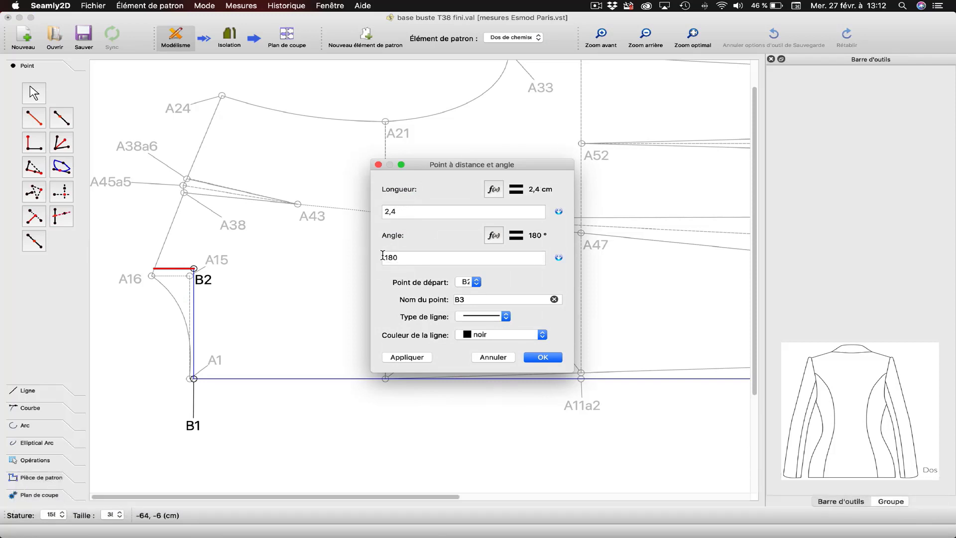
{"action": "left_click", "coordinate": [421, 356]}
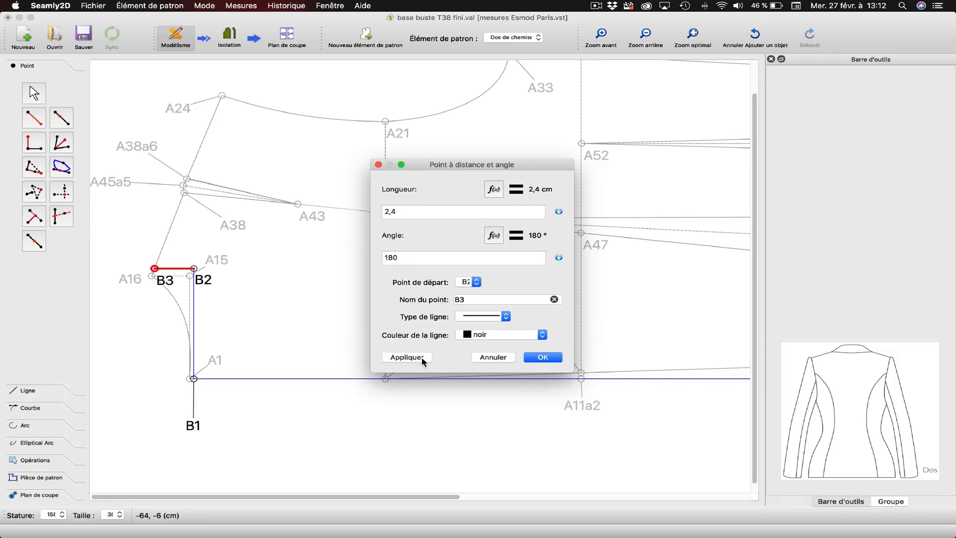
{"action": "left_click", "coordinate": [553, 358]}
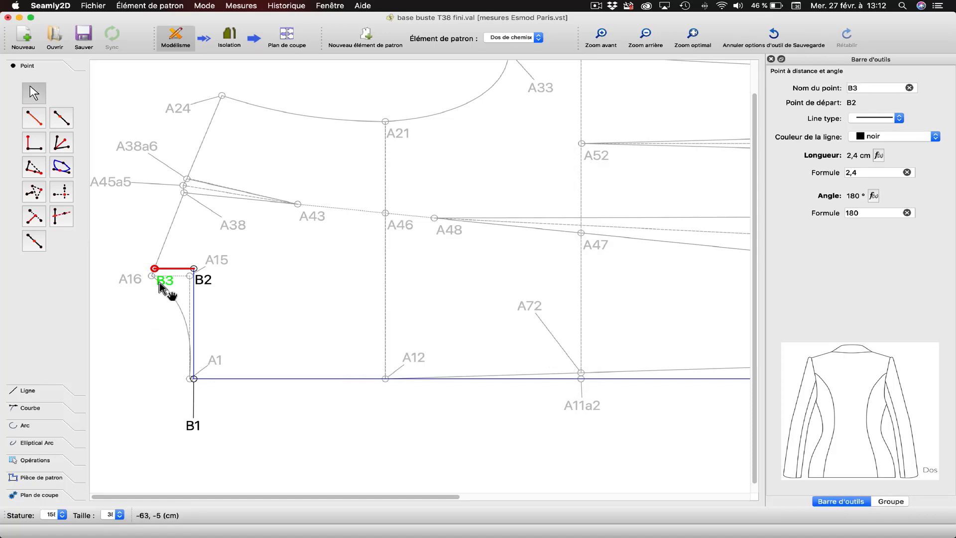
Move point B3's label up and to the left of its point and set the colour of line B2–B3 to bleu.
{"action": "left_click_drag", "start_coordinate": [166, 285], "coordinate": [137, 257]}
{"action": "right_click", "coordinate": [133, 255]}
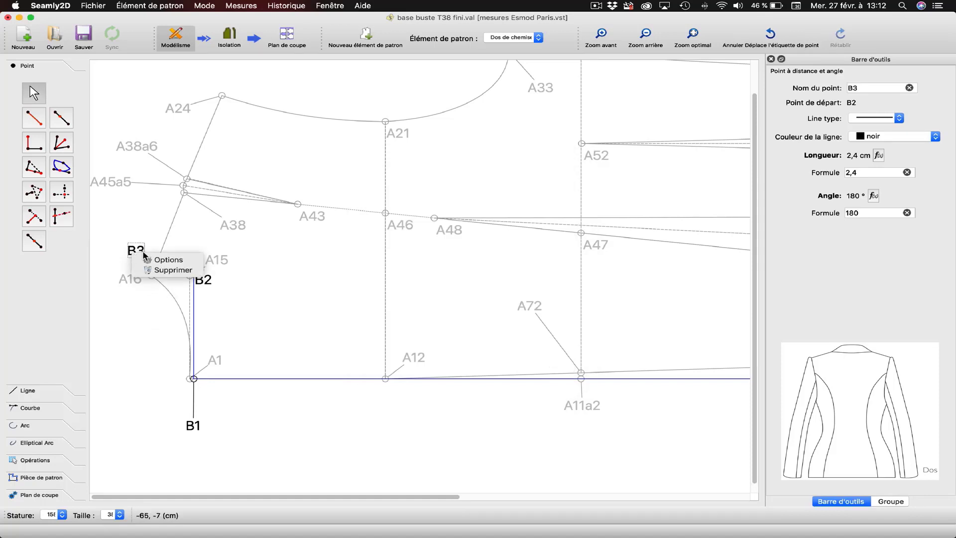
{"action": "left_click", "coordinate": [165, 260]}
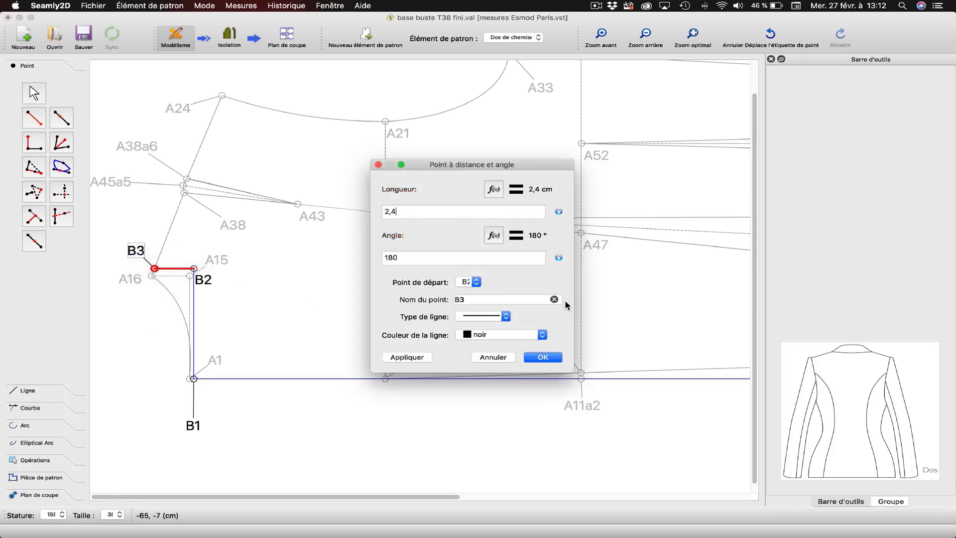
{"action": "left_click", "coordinate": [467, 334]}
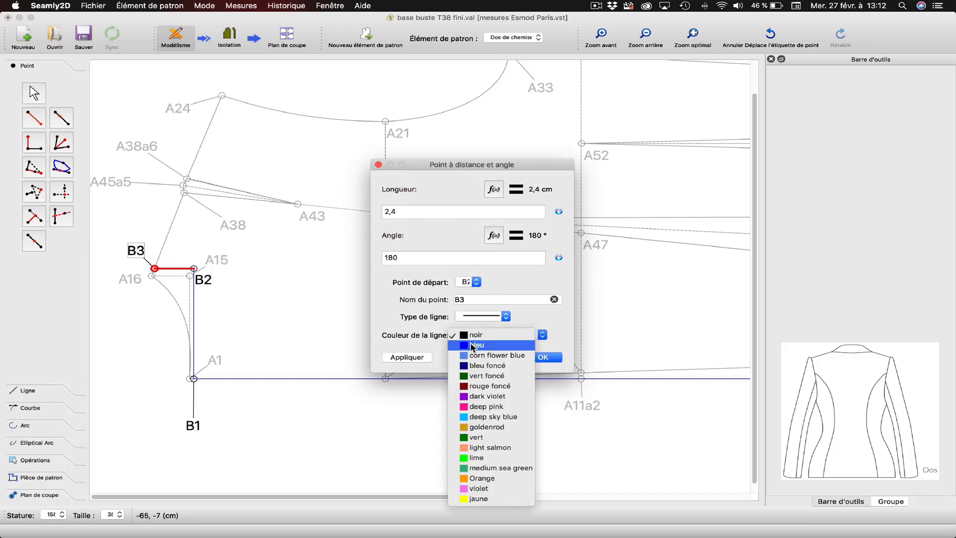
{"action": "left_click", "coordinate": [473, 345]}
{"action": "left_click", "coordinate": [408, 358]}
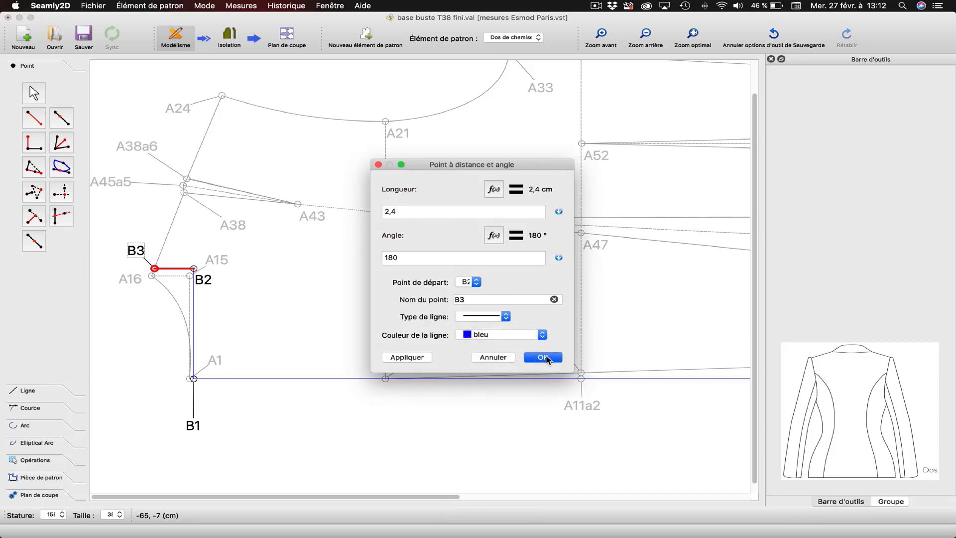
{"action": "left_click", "coordinate": [543, 358]}
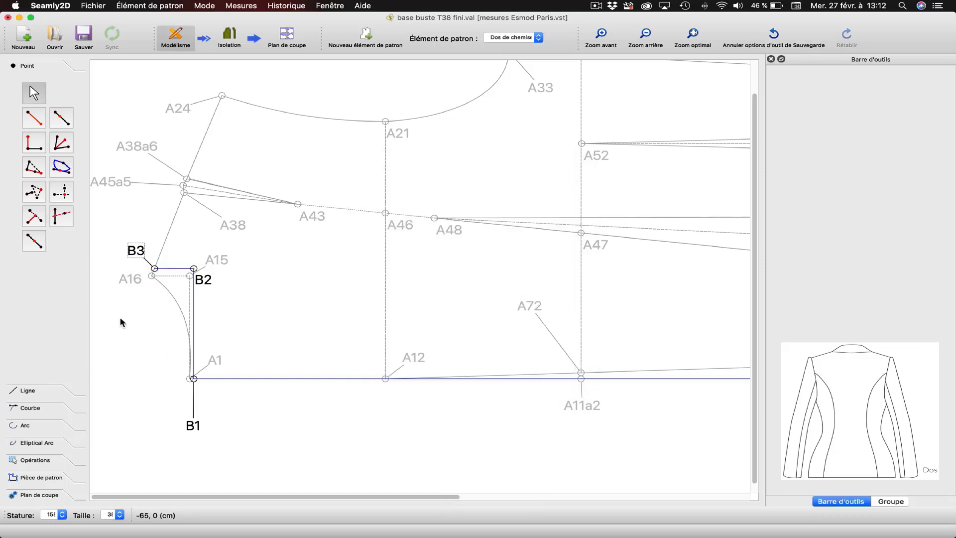
Draw the neckline as a simple curve from B1 to B3, with handles about 3.8 cm at 90° and about 2.2 cm at 326°.
{"action": "left_click", "coordinate": [21, 413]}
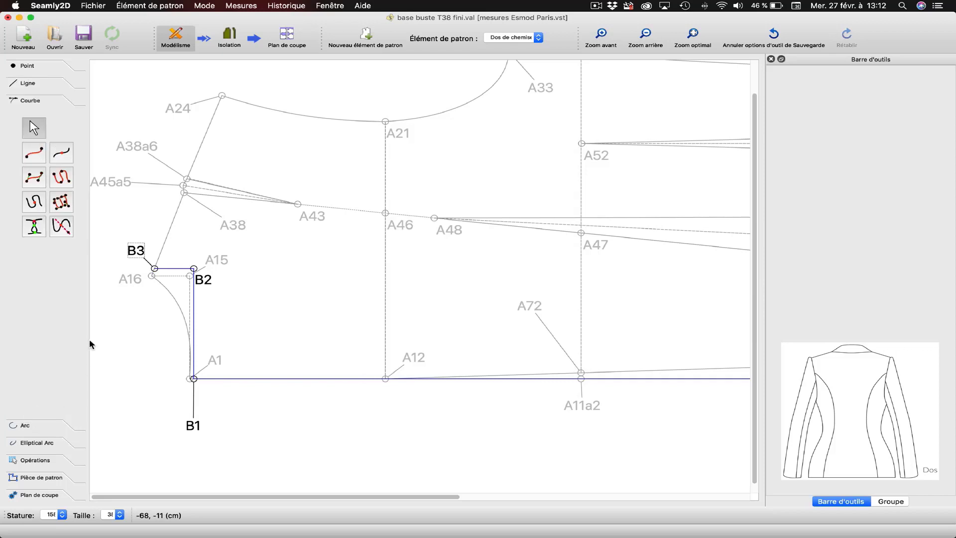
{"action": "left_click", "coordinate": [35, 160]}
{"action": "left_click", "coordinate": [192, 423]}
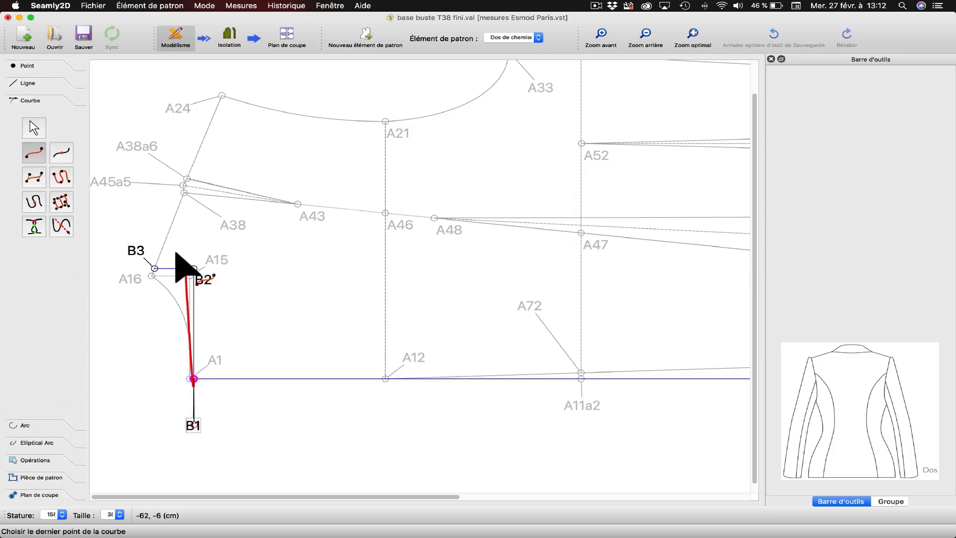
{"action": "left_click", "coordinate": [154, 268]}
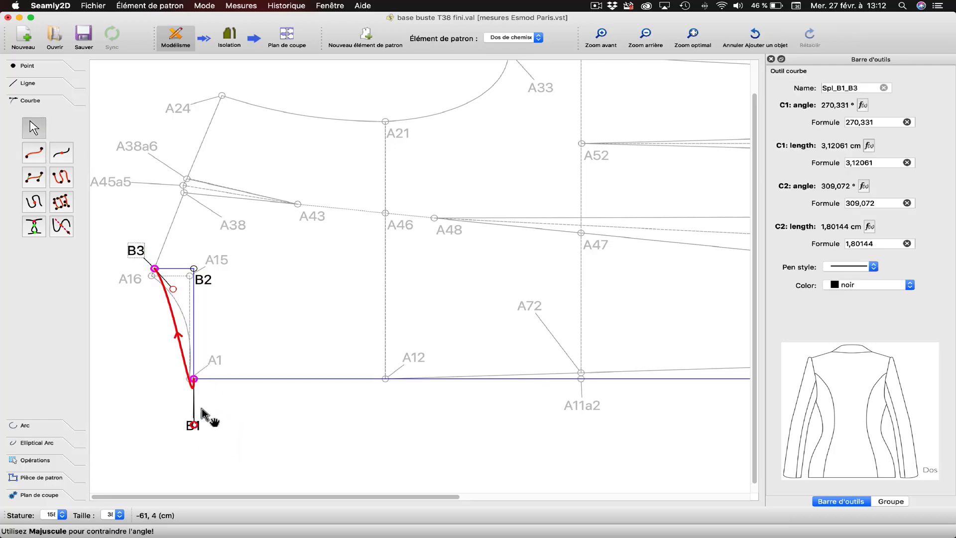
{"action": "left_click_drag", "start_coordinate": [202, 408], "coordinate": [196, 325]}
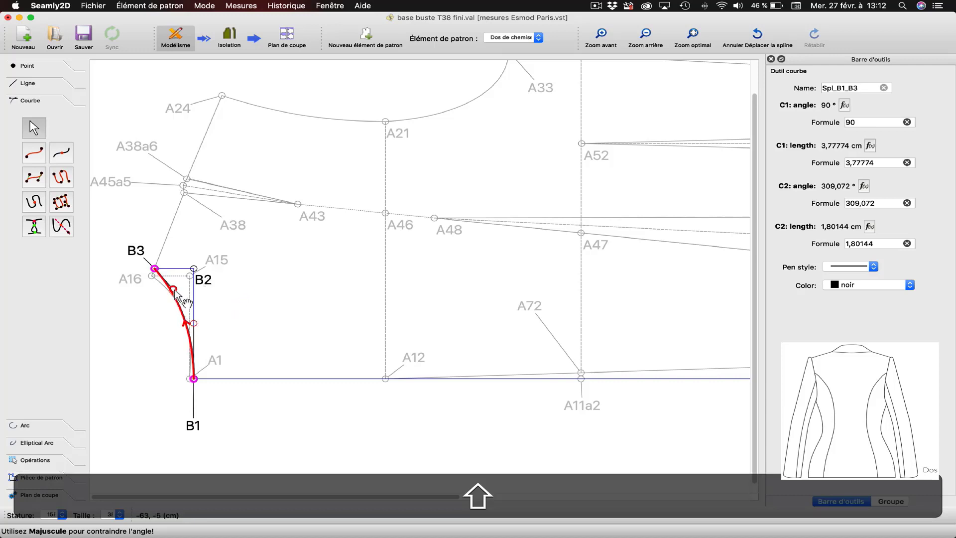
{"action": "mouse_move", "coordinate": [175, 291]}
{"action": "left_mouse_down", "text": "shift"}
{"action": "mouse_move", "coordinate": [203, 278]}
{"action": "mouse_move", "coordinate": [184, 287]}
{"action": "left_mouse_up", "text": "shift"}
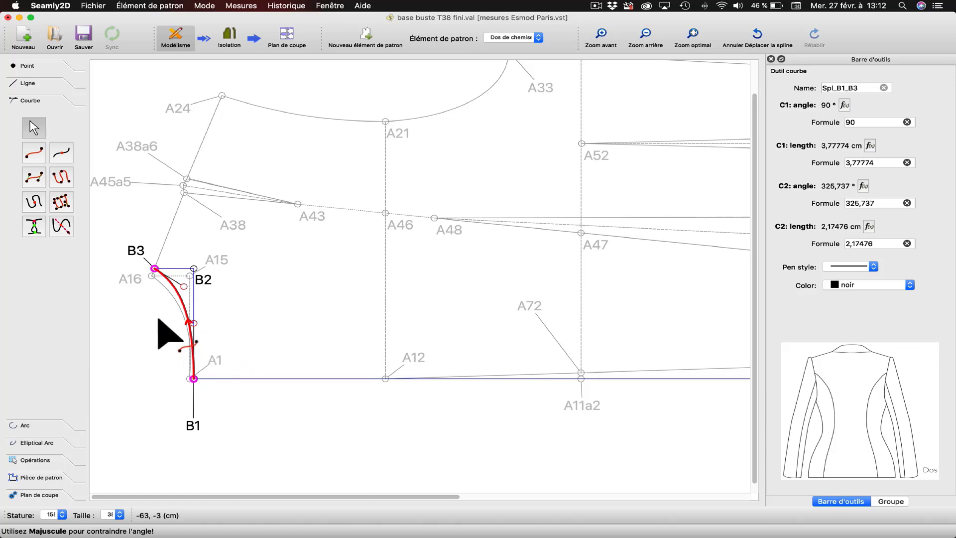
{"action": "left_click", "coordinate": [161, 329]}
Set the colour of the neckline curve between B1 and B3 to bleu in its options.
{"action": "right_click", "coordinate": [179, 296]}
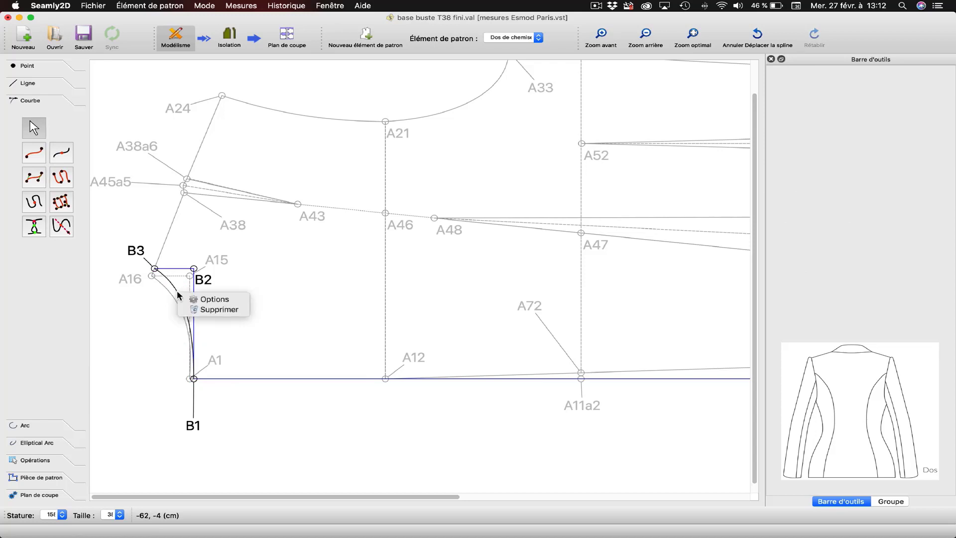
{"action": "left_click", "coordinate": [201, 299]}
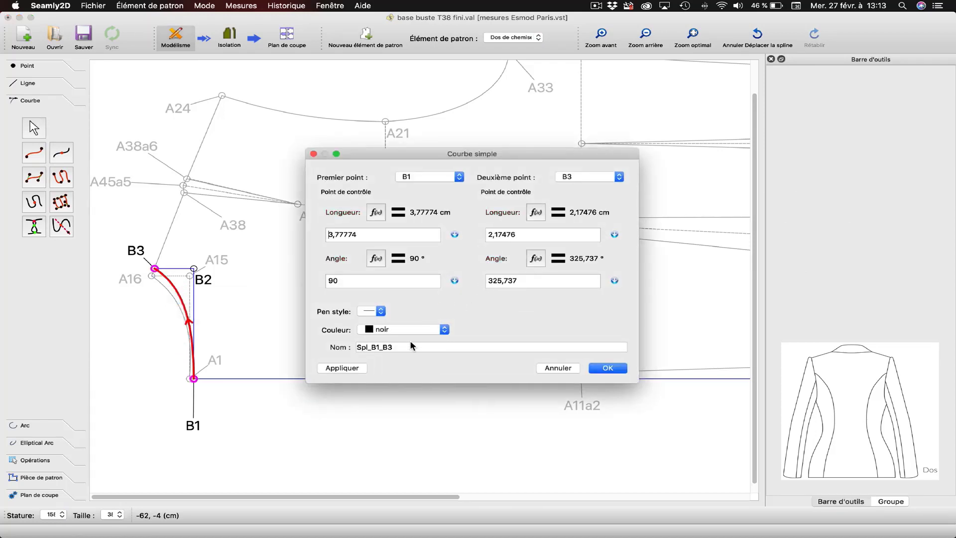
{"action": "left_click", "coordinate": [386, 329]}
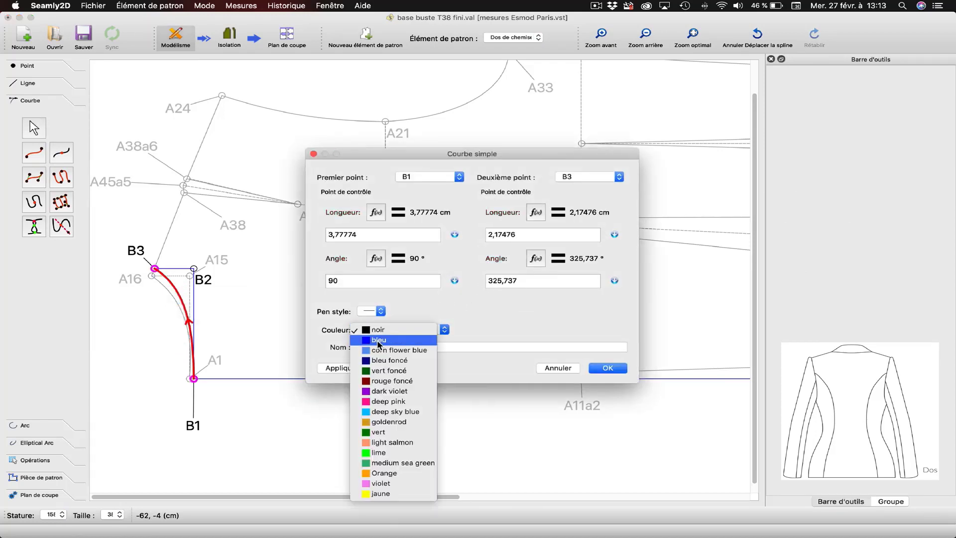
{"action": "left_click", "coordinate": [378, 340]}
{"action": "left_click", "coordinate": [350, 369]}
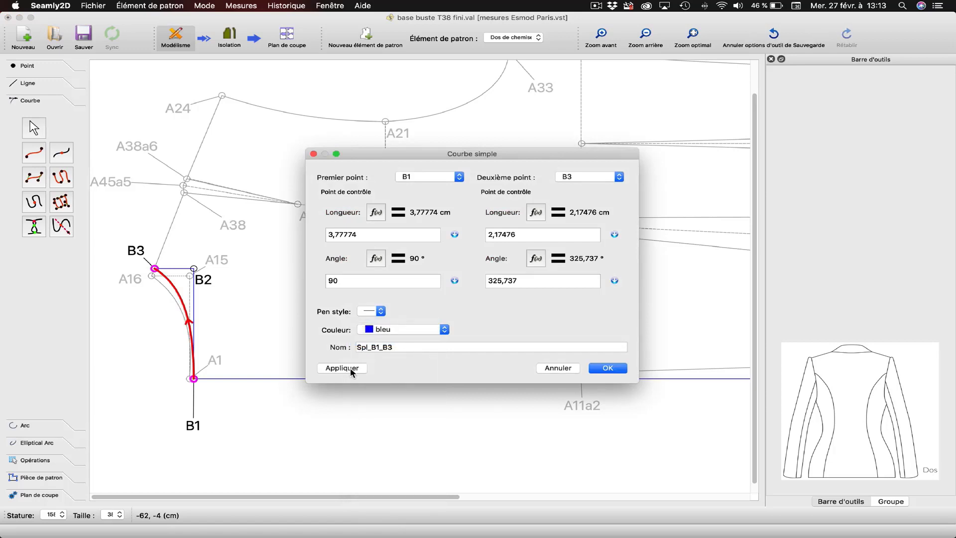
{"action": "left_click", "coordinate": [607, 368]}
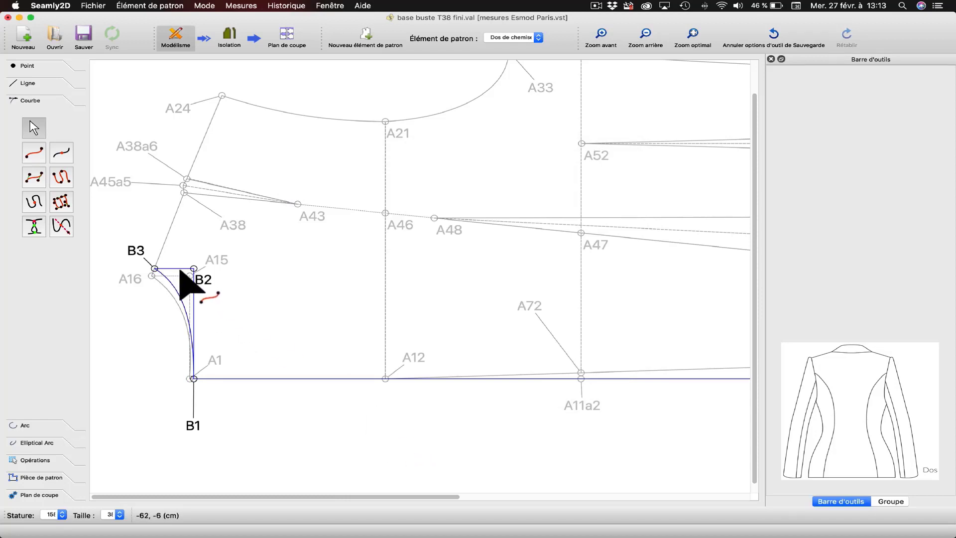
Change the line type of B2–B3 to dashed in point B3's options.
{"action": "left_click", "coordinate": [137, 251]}
{"action": "right_click", "coordinate": [136, 252]}
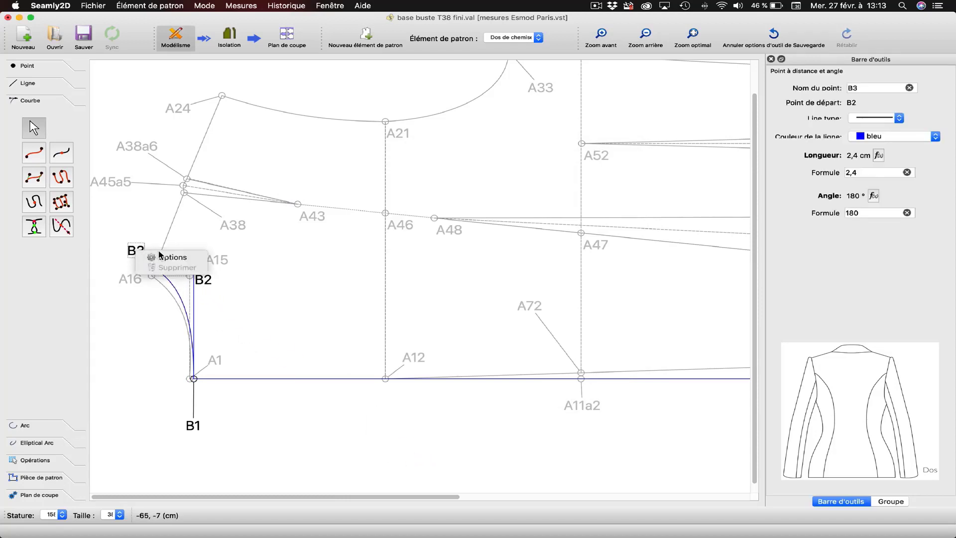
{"action": "left_click", "coordinate": [173, 258]}
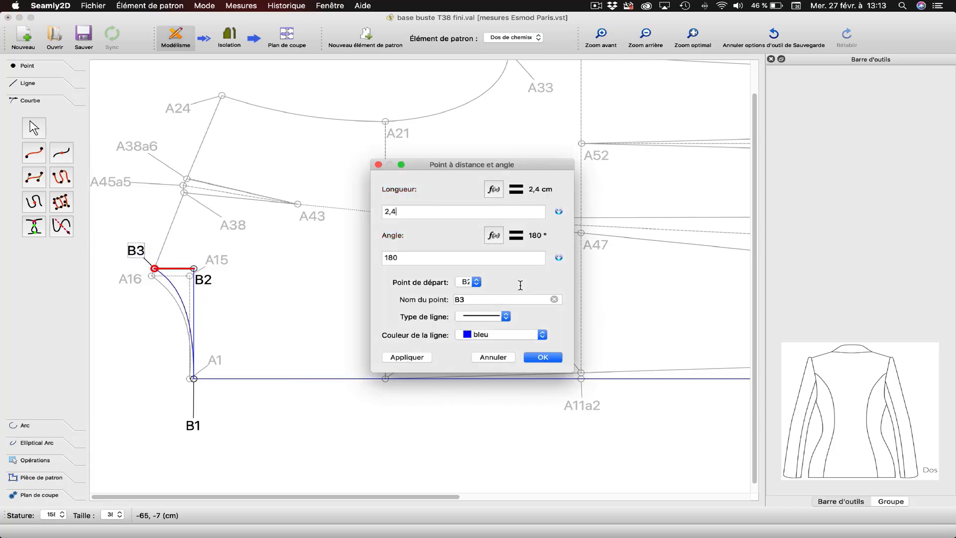
{"action": "left_click", "coordinate": [490, 316]}
{"action": "left_click", "coordinate": [487, 307]}
{"action": "left_click", "coordinate": [543, 357]}
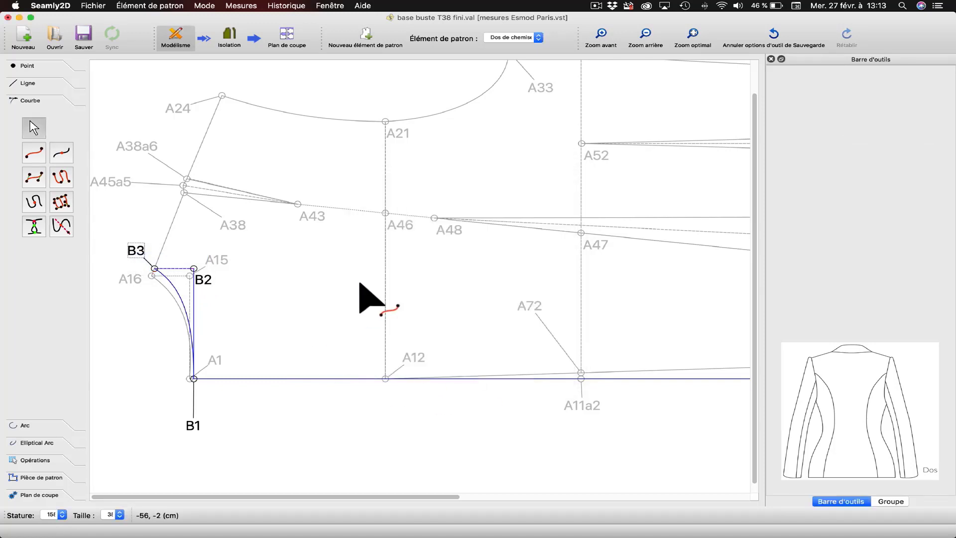
Change the line type of B1–B2 to dashed in point B2's options.
{"action": "left_click", "coordinate": [204, 280]}
{"action": "right_click", "coordinate": [208, 283]}
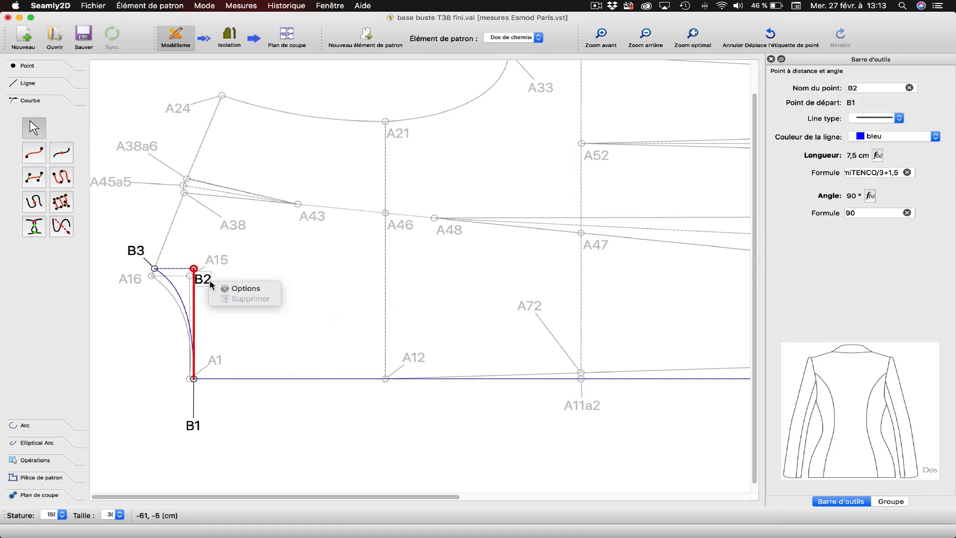
{"action": "left_click", "coordinate": [237, 290]}
{"action": "left_click", "coordinate": [480, 318]}
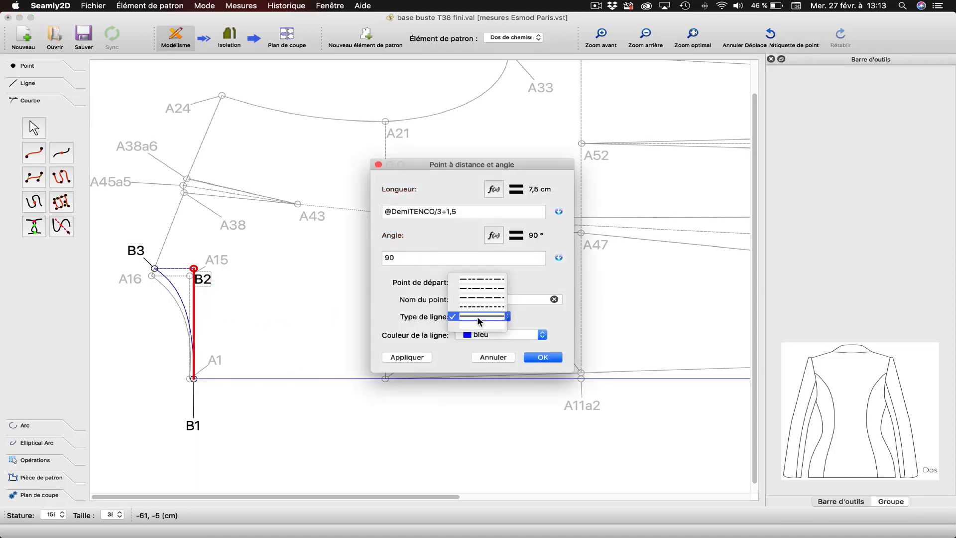
{"action": "left_click", "coordinate": [481, 297]}
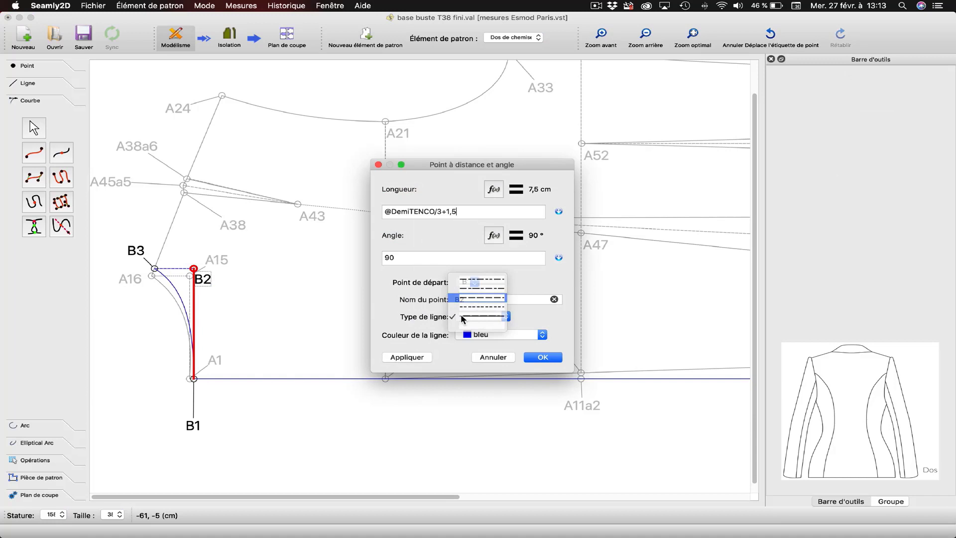
{"action": "left_click", "coordinate": [405, 358]}
{"action": "left_click", "coordinate": [544, 358]}
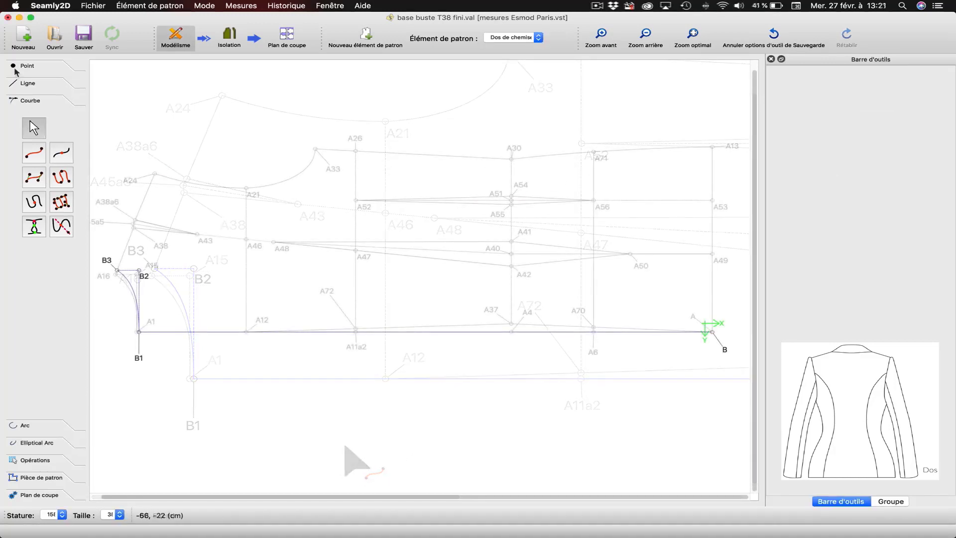
Place a point on the centre back line from B towards B1, at a distance of 22 cm from B.
{"action": "left_click", "coordinate": [14, 69]}
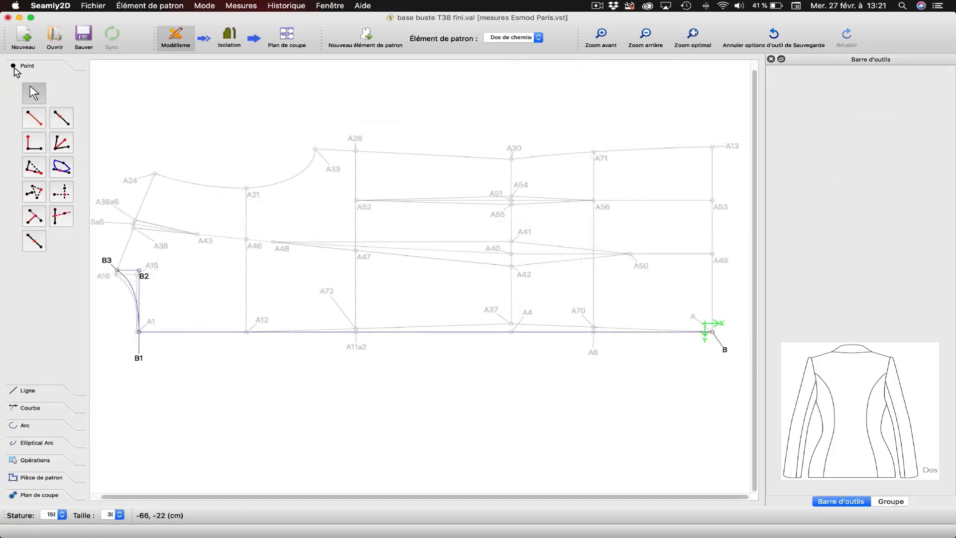
{"action": "left_click", "coordinate": [61, 121]}
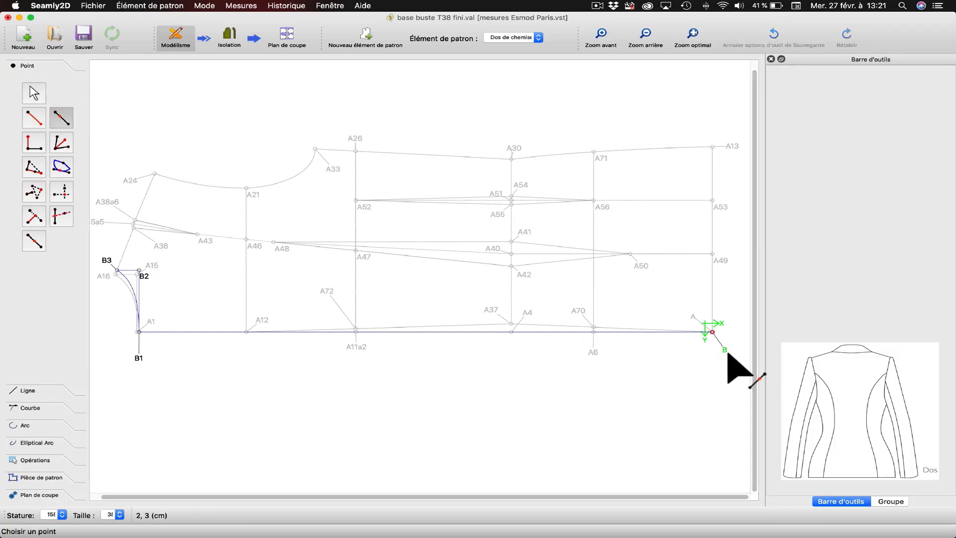
{"action": "left_click", "coordinate": [712, 332]}
{"action": "left_click", "coordinate": [139, 355]}
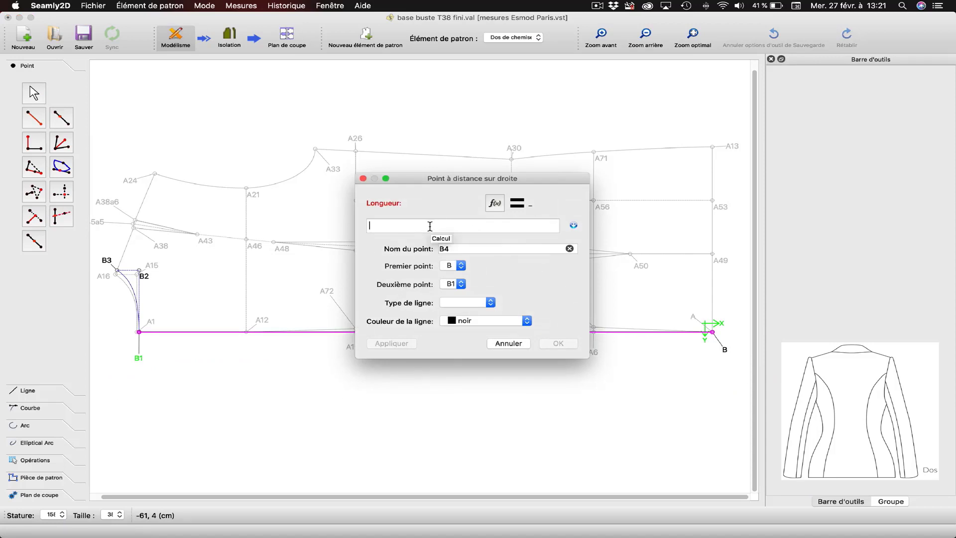
{"action": "type", "text": "22"}
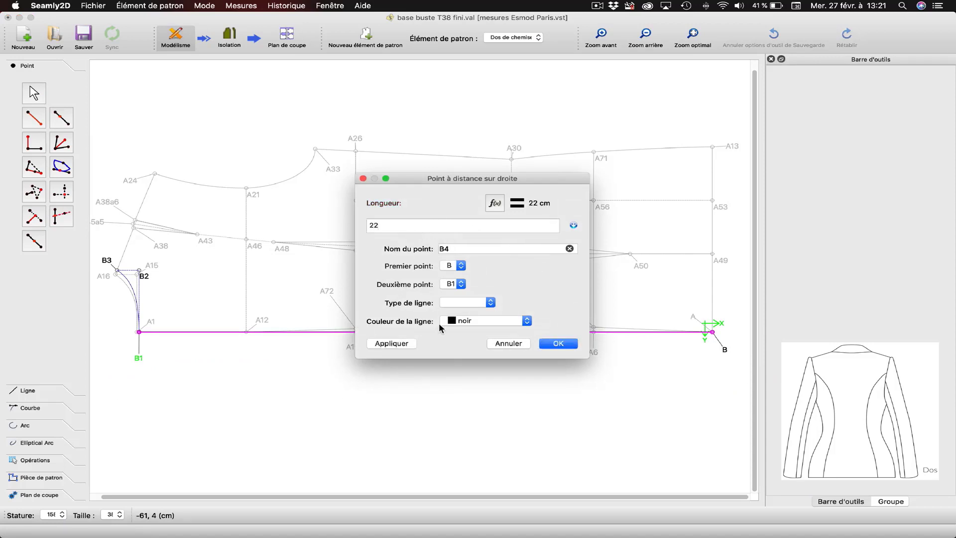
{"action": "left_click", "coordinate": [404, 344]}
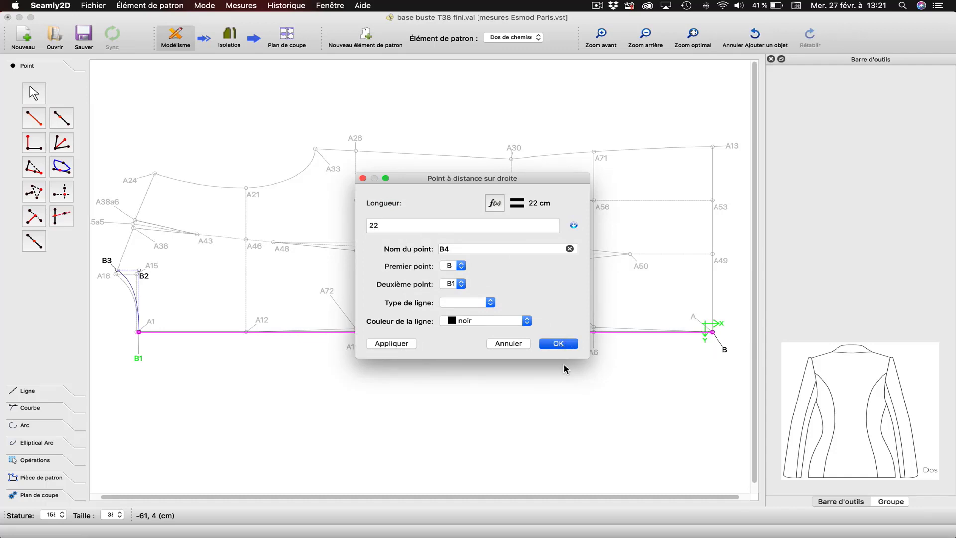
{"action": "left_click", "coordinate": [561, 343]}
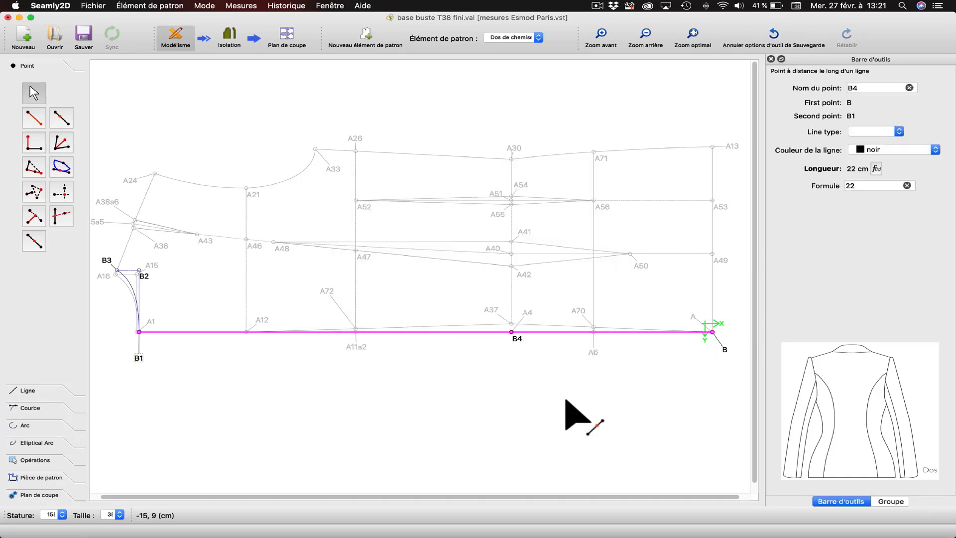
Project a point from B4 at a 90° angle, about 23.3 cm away, for the waist line.
{"action": "left_click", "coordinate": [35, 119]}
{"action": "key", "text": "shift"}
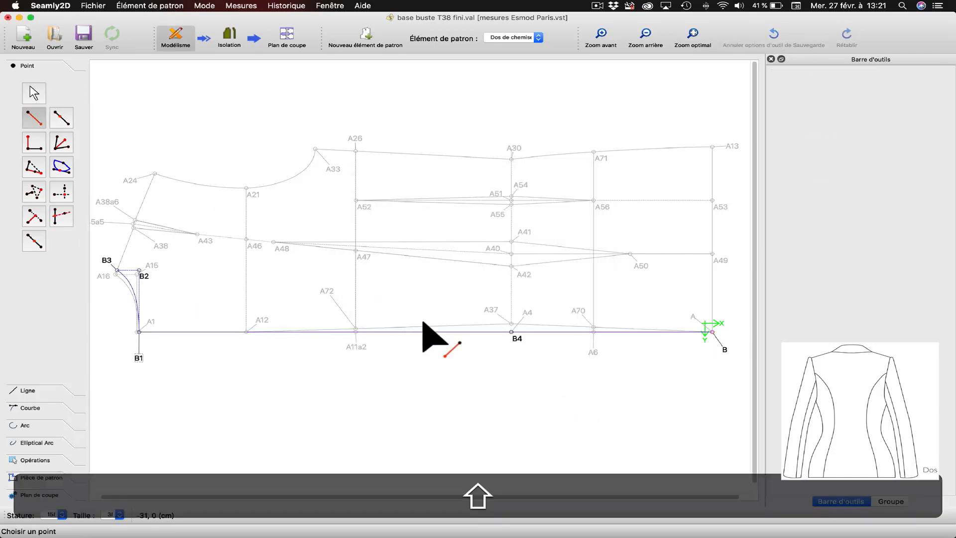
{"action": "left_click", "coordinate": [518, 345]}
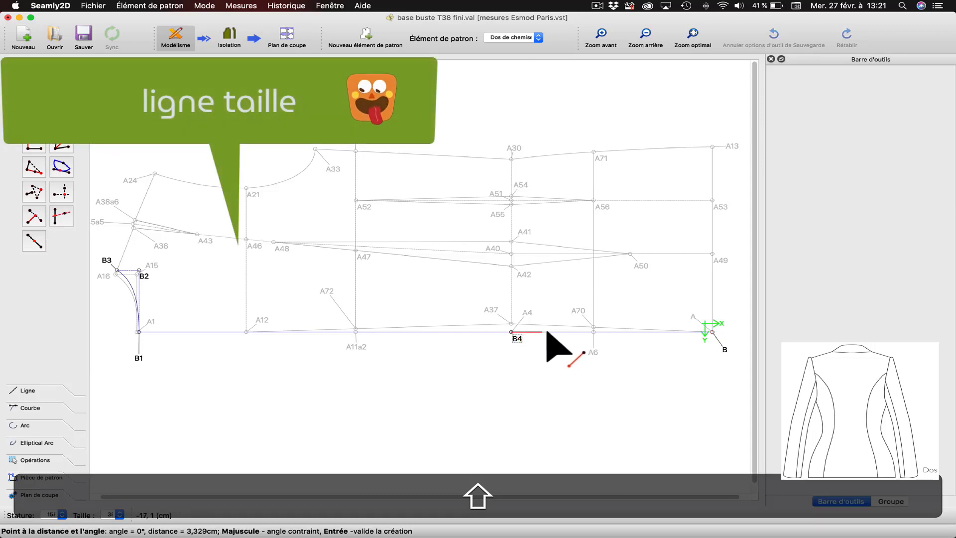
{"action": "left_click", "coordinate": [522, 144]}
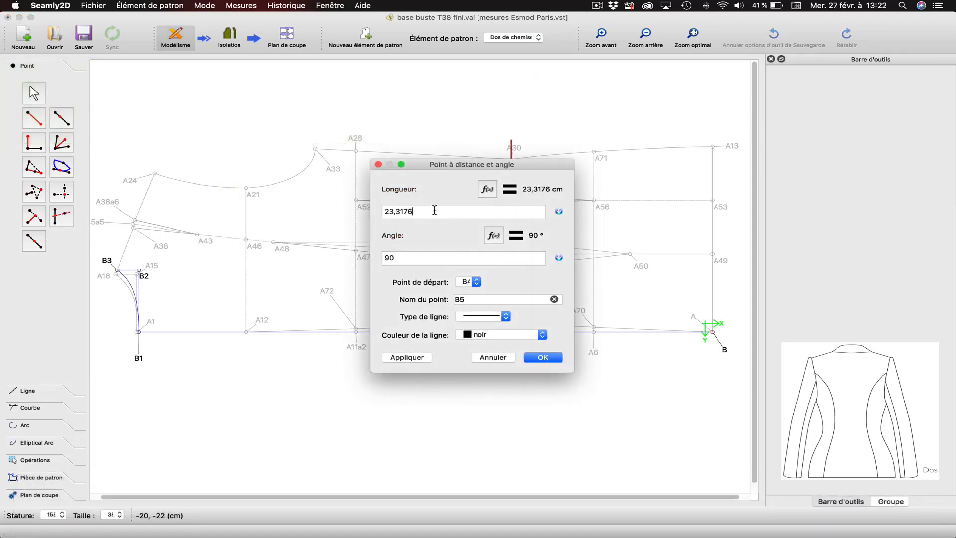
{"action": "left_click", "coordinate": [488, 189]}
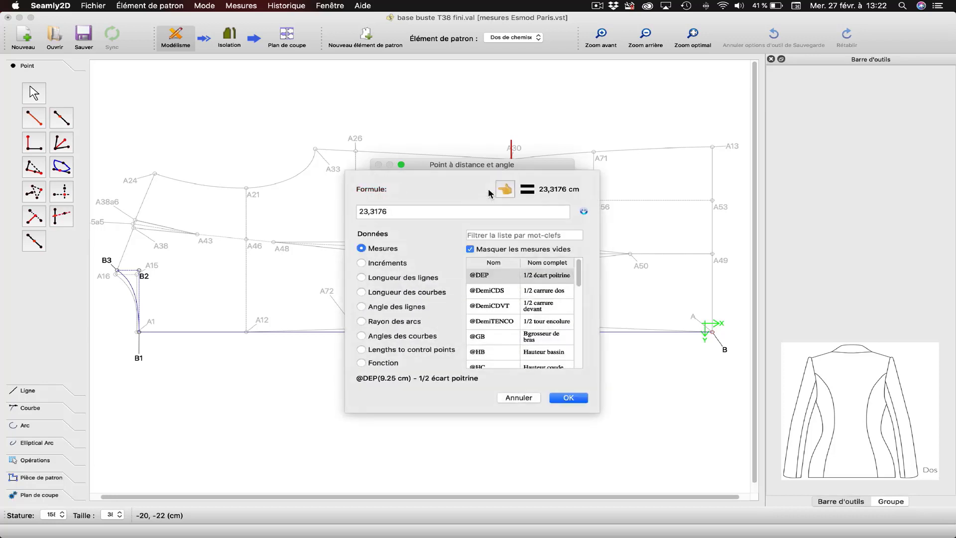
{"action": "key", "text": "BackSpace"}
{"action": "key", "text": "BackSpace"}
{"action": "key", "text": "BackSpace"}
{"action": "key", "text": "BackSpace"}
{"action": "key", "text": "BackSpace"}
{"action": "key", "text": "BackSpace"}
{"action": "key", "text": "BackSpace"}
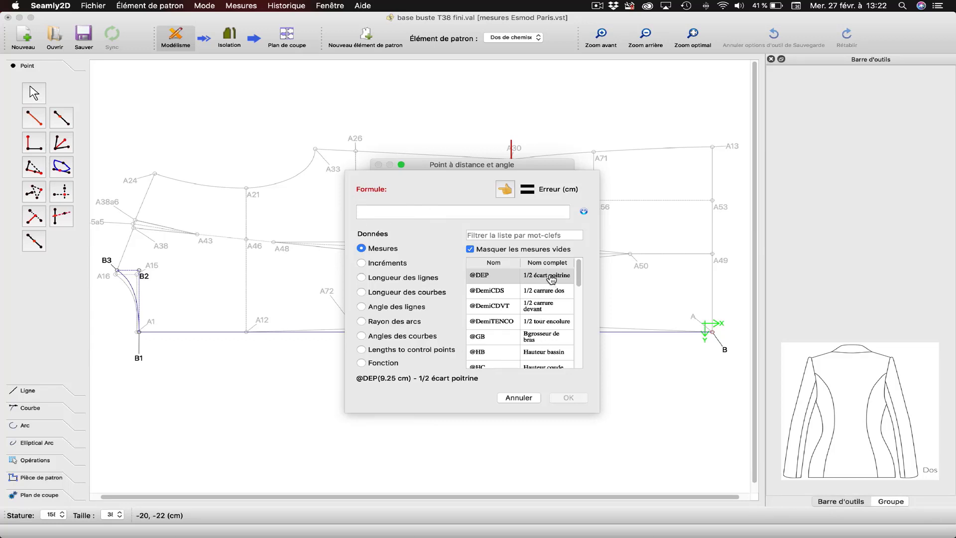
{"action": "left_click", "coordinate": [481, 233]}
{"action": "type", "text": "T"}
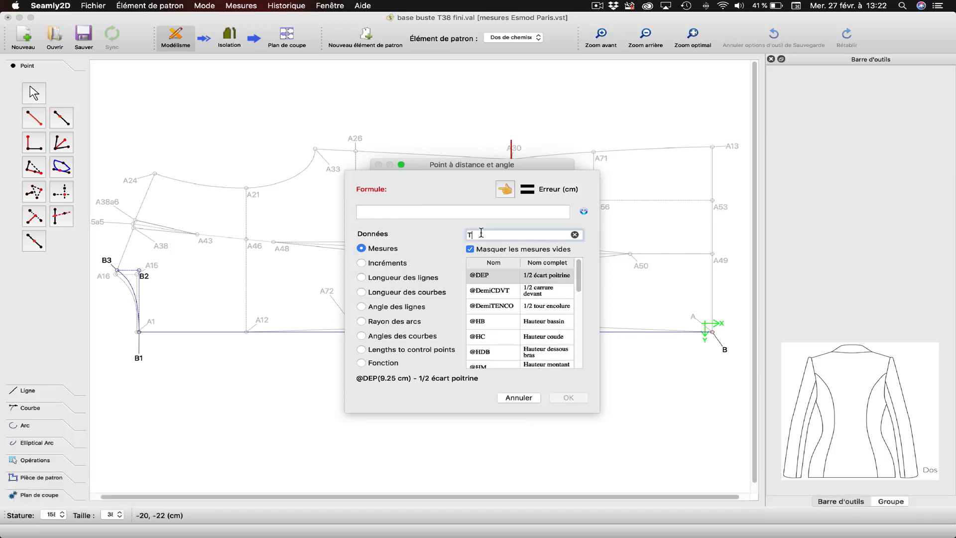
{"action": "type", "text": "T"}
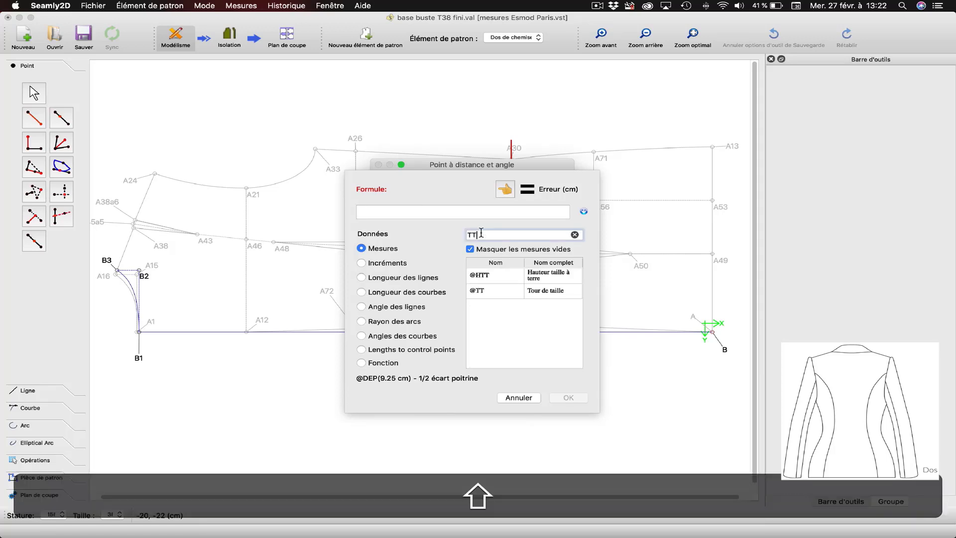
{"action": "double_click", "coordinate": [546, 294]}
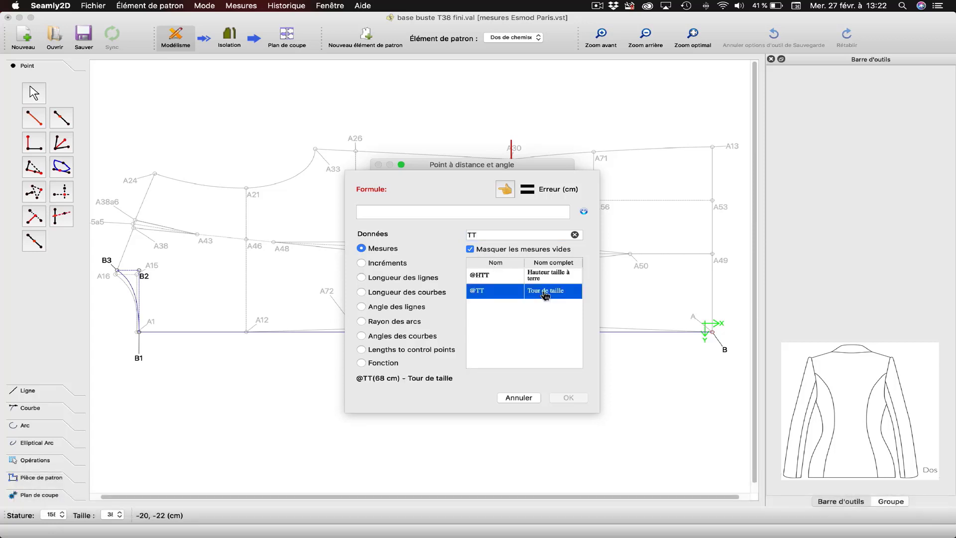
{"action": "left_click", "coordinate": [390, 212]}
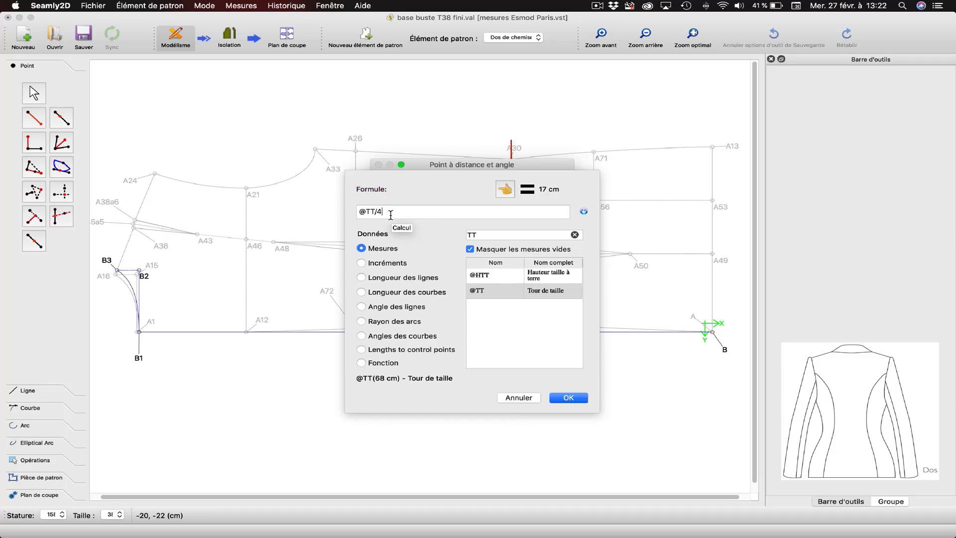
{"action": "type", "text": "+5"}
{"action": "left_click", "coordinate": [573, 398]}
{"action": "left_click", "coordinate": [406, 357]}
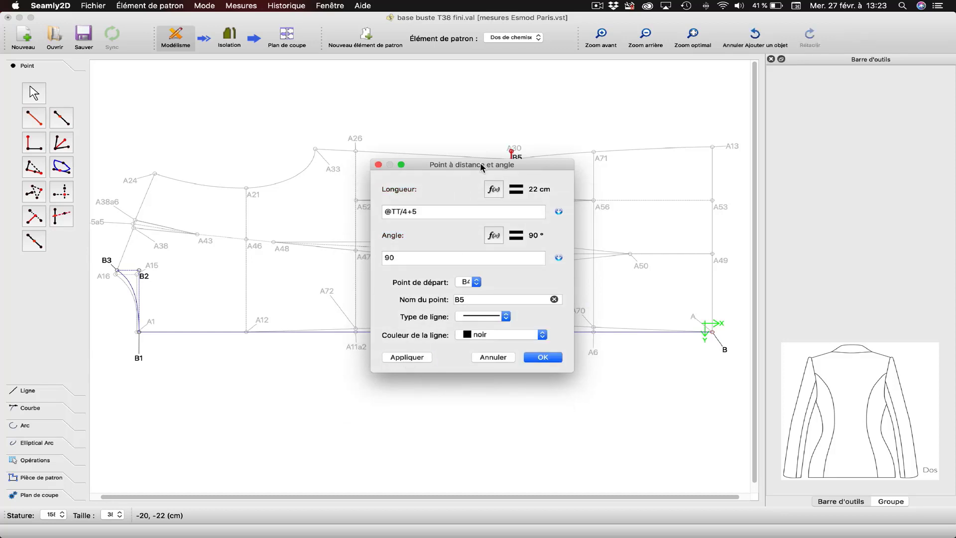
{"action": "left_click_drag", "start_coordinate": [479, 166], "coordinate": [315, 135]}
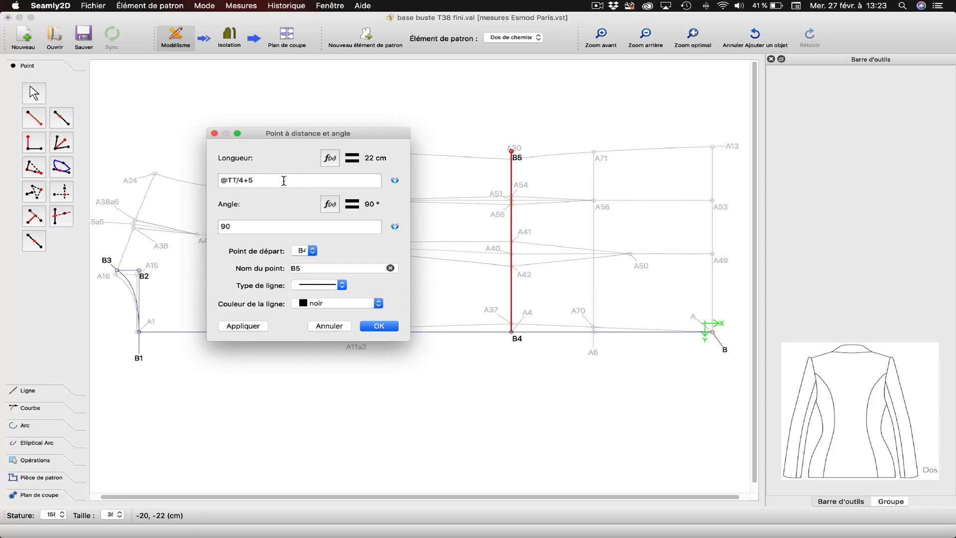
{"action": "key", "text": "BackSpace"}
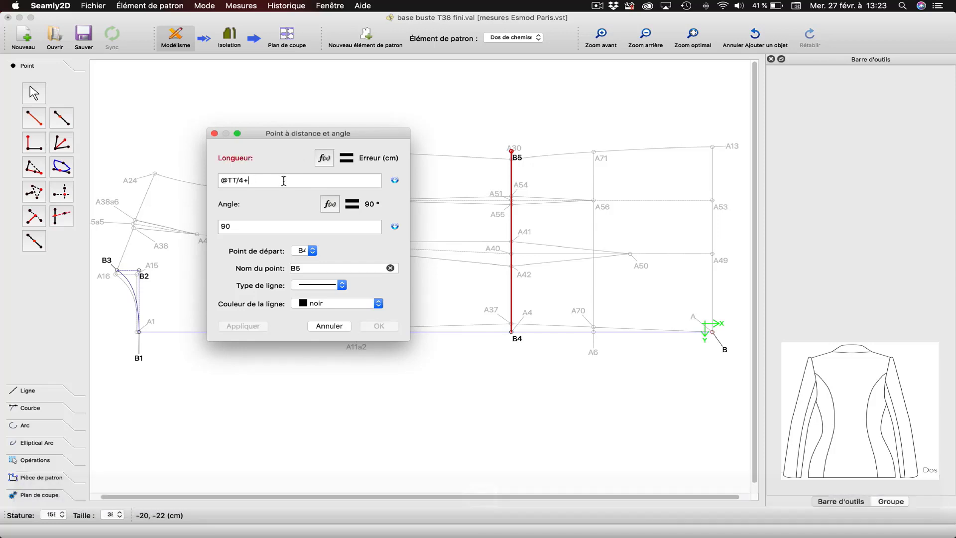
{"action": "type", "text": "4"}
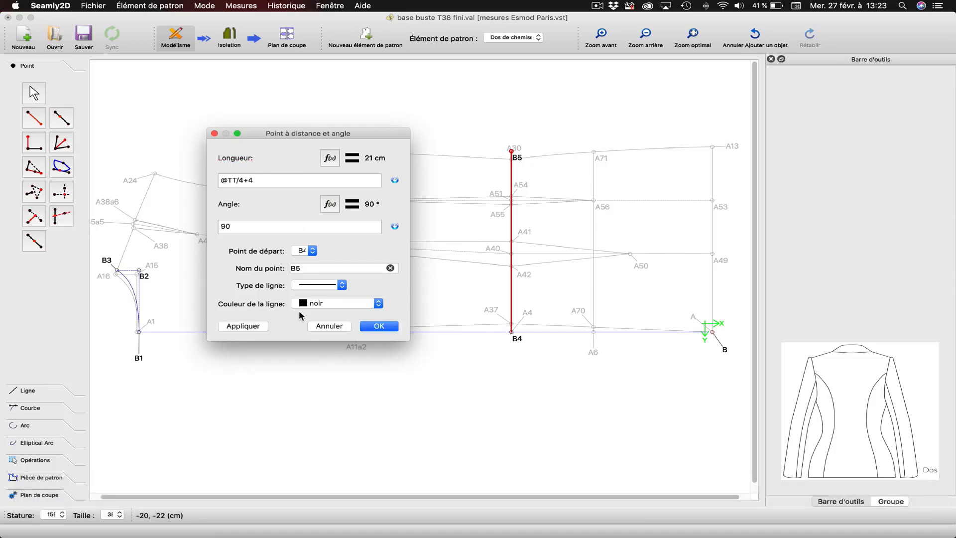
{"action": "left_click", "coordinate": [253, 327]}
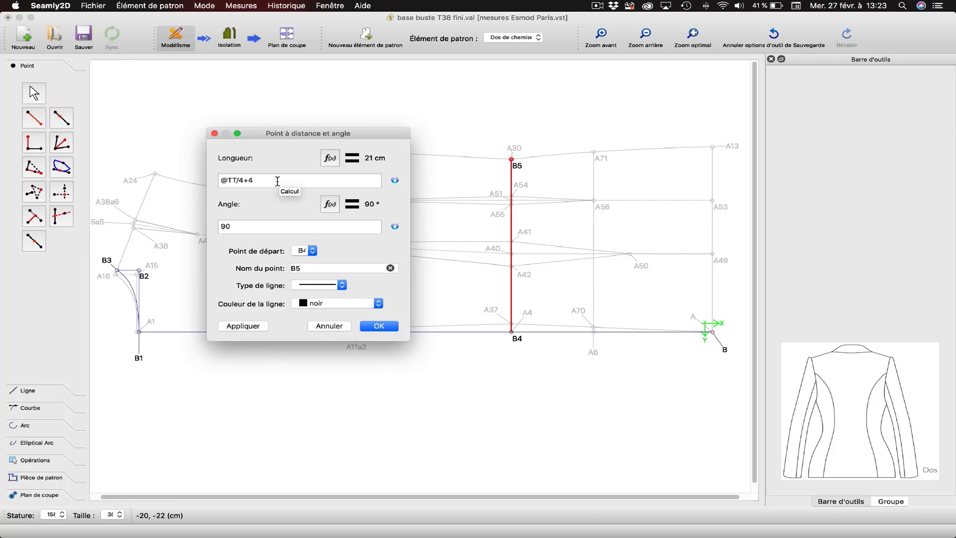
{"action": "key", "text": "BackSpace"}
{"action": "type", "text": "5"}
{"action": "left_click", "coordinate": [256, 326]}
{"action": "left_click", "coordinate": [373, 327]}
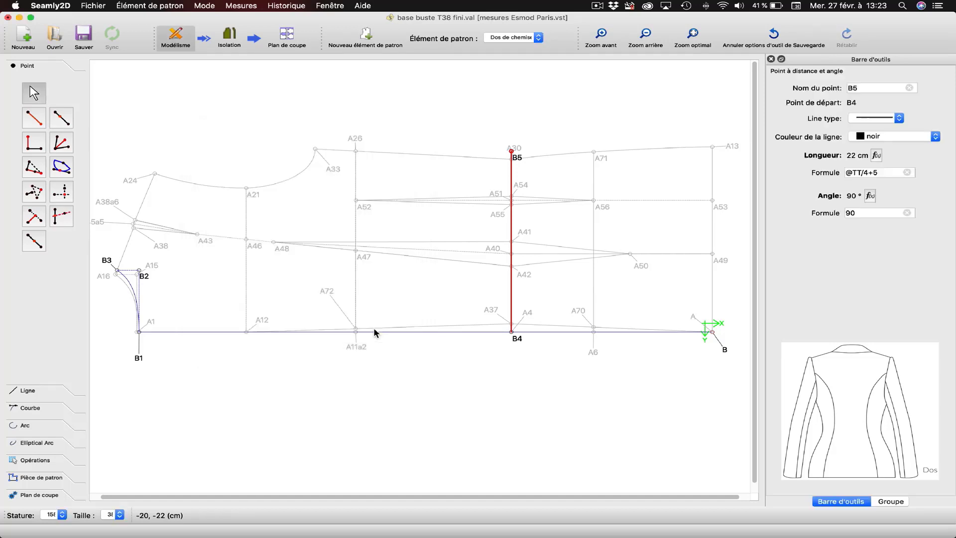
Change the waist line B4–B5 to a dashed line type and the colour bleu in point B5's options.
{"action": "left_click", "coordinate": [676, 416]}
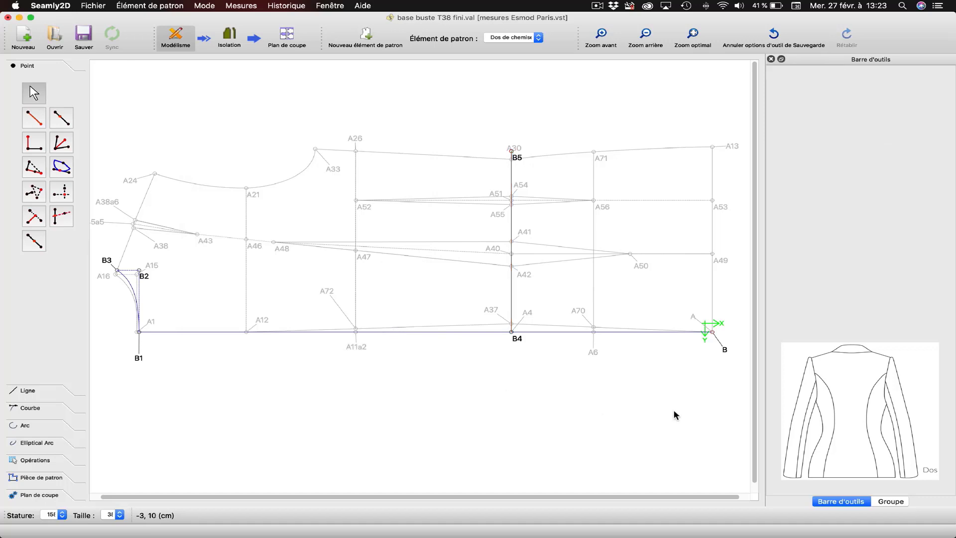
{"action": "right_click", "coordinate": [517, 160]}
{"action": "left_click", "coordinate": [554, 166]}
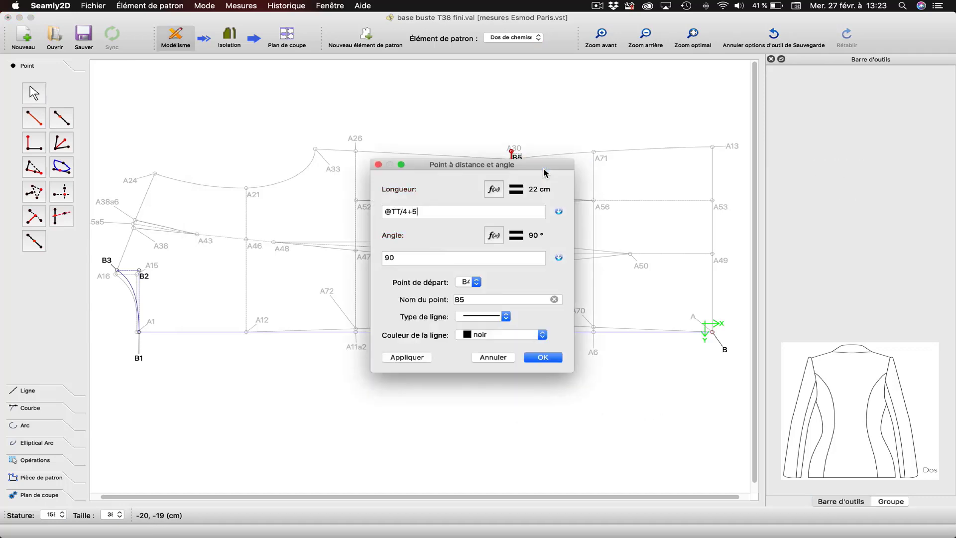
{"action": "left_click", "coordinate": [488, 319]}
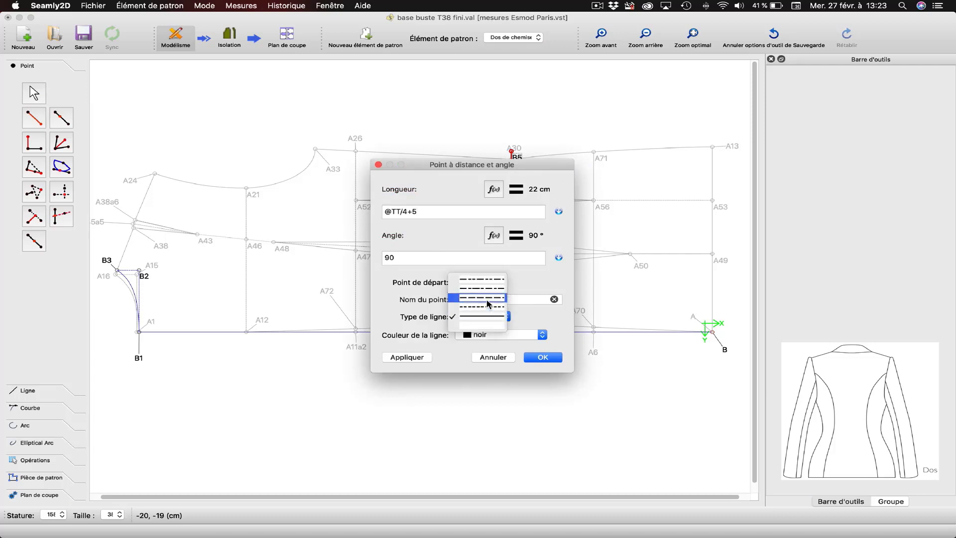
{"action": "left_click", "coordinate": [487, 300]}
{"action": "left_click", "coordinate": [467, 335]}
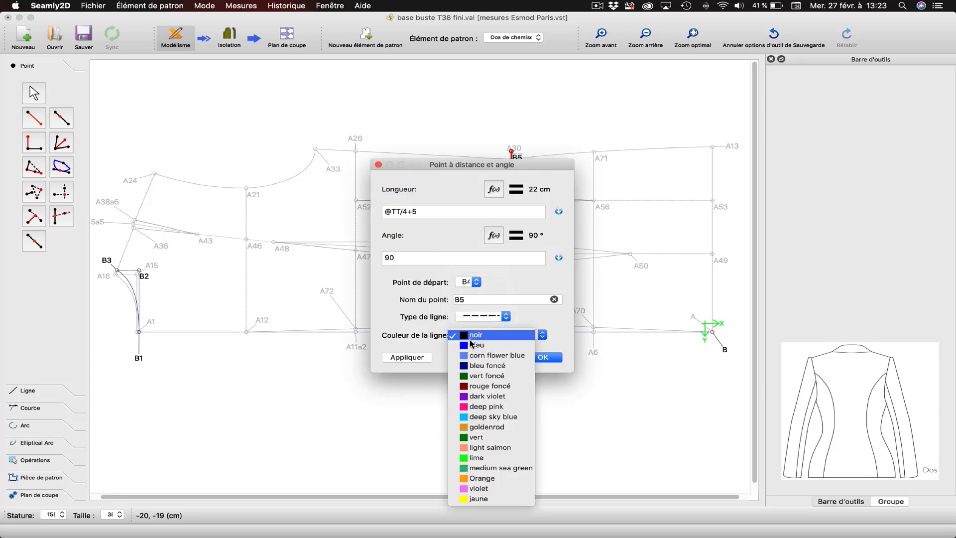
{"action": "left_click", "coordinate": [468, 343]}
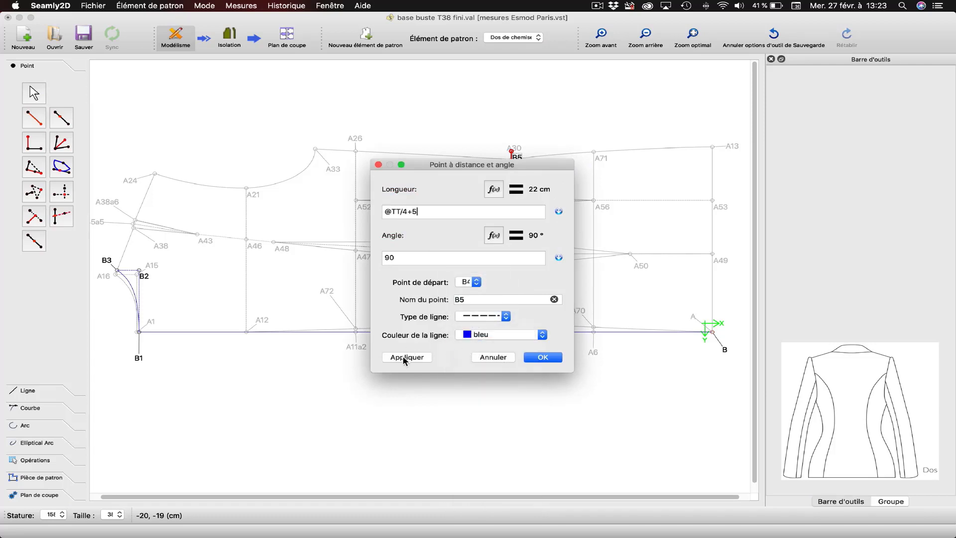
{"action": "left_click", "coordinate": [543, 357]}
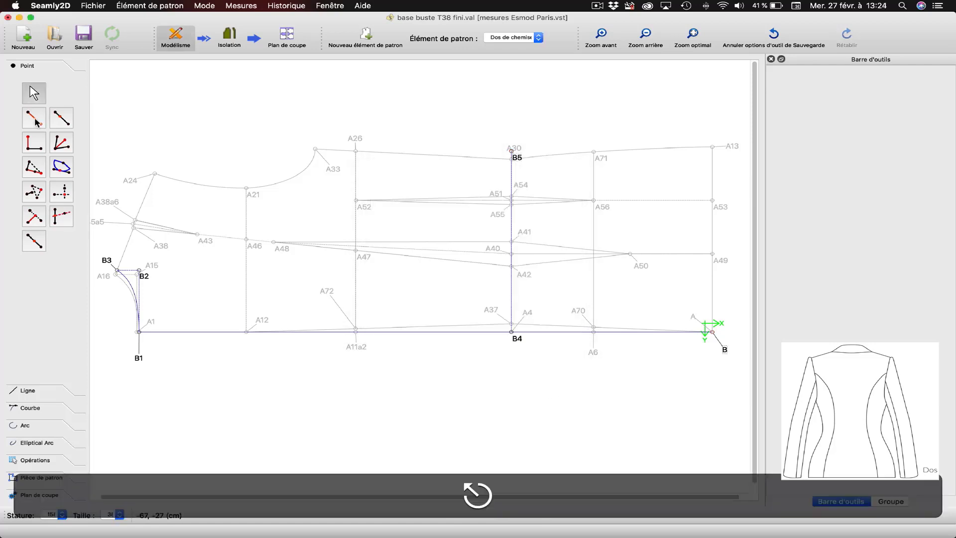
Project a point from B at a 90° angle, about 25.5 cm away, for the hip line.
{"action": "key", "text": "alt+l"}
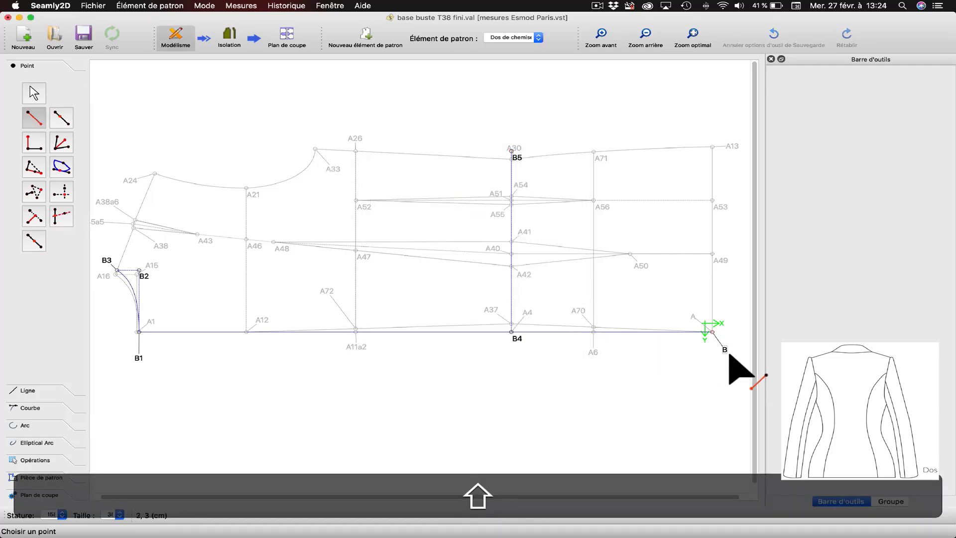
{"action": "left_click", "coordinate": [713, 331]}
{"action": "left_click", "coordinate": [712, 122]}
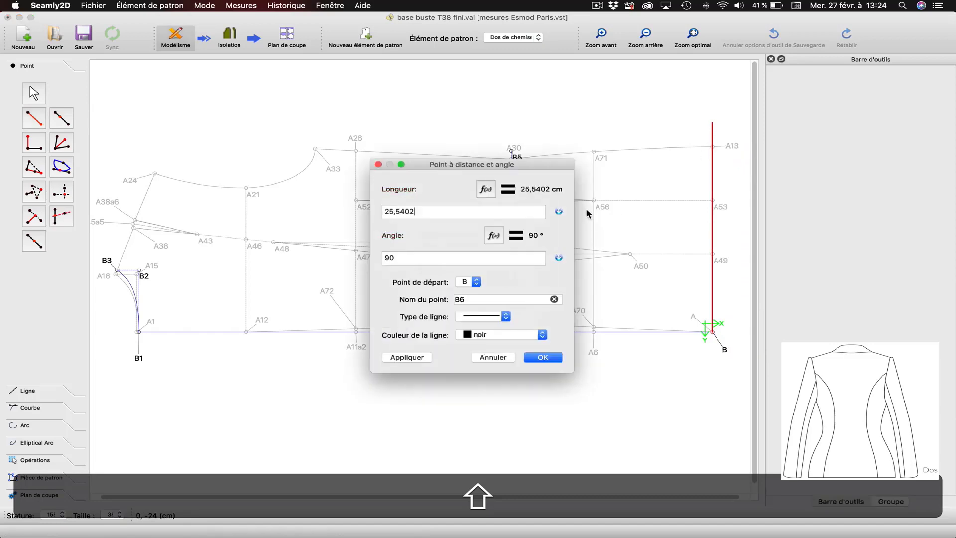
{"action": "key", "text": "BackSpace"}
{"action": "key", "text": "BackSpace"}
{"action": "key", "text": "BackSpace"}
{"action": "key", "text": "BackSpace"}
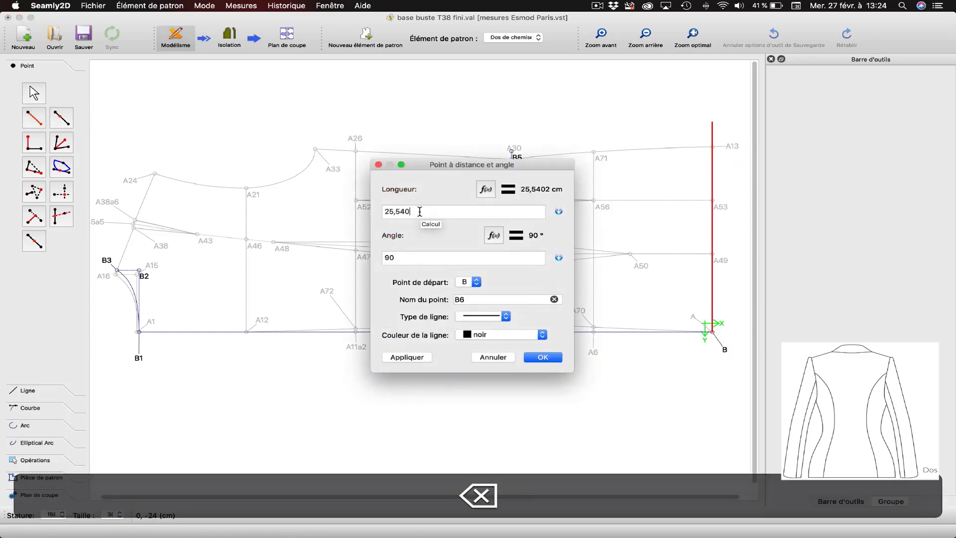
{"action": "key", "text": "BackSpace"}
{"action": "key", "text": "BackSpace"}
{"action": "key", "text": "BackSpace"}
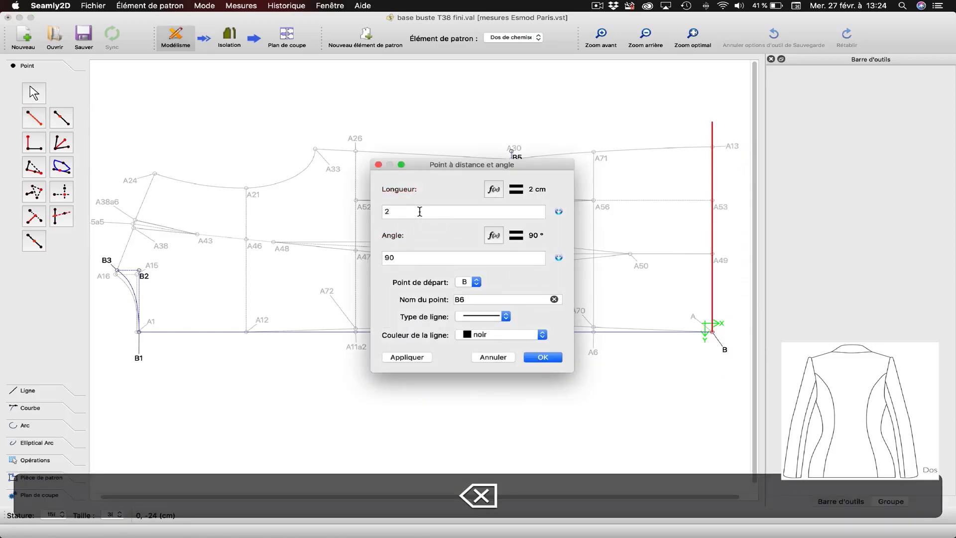
{"action": "left_click", "coordinate": [494, 190]}
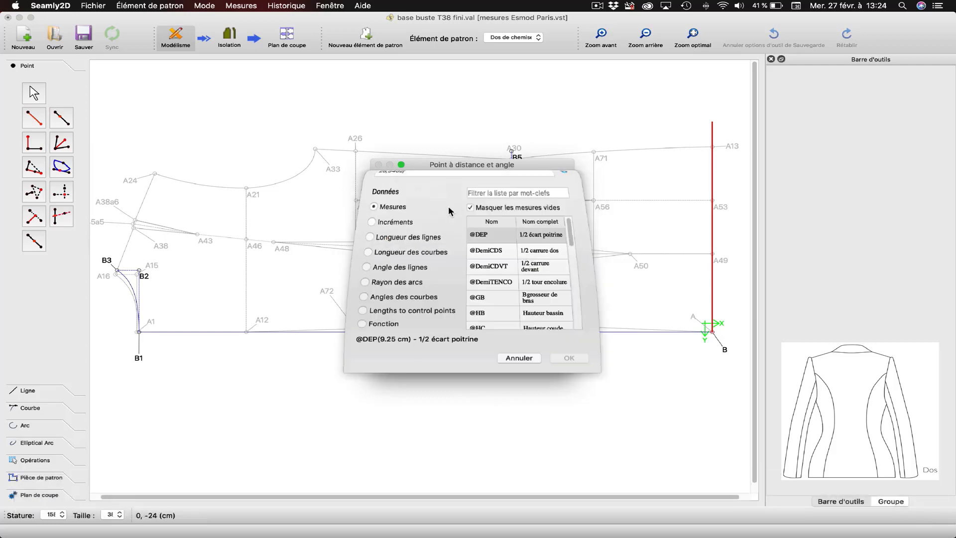
{"action": "left_click_drag", "start_coordinate": [405, 211], "coordinate": [341, 212]}
{"action": "key", "text": "BackSpace"}
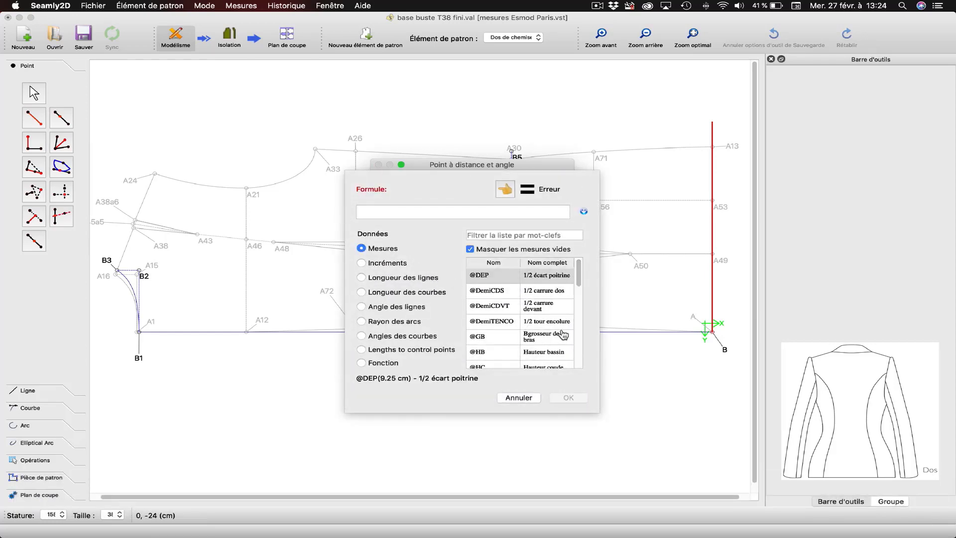
{"action": "left_click", "coordinate": [510, 236]}
{"action": "type", "text": "tb"}
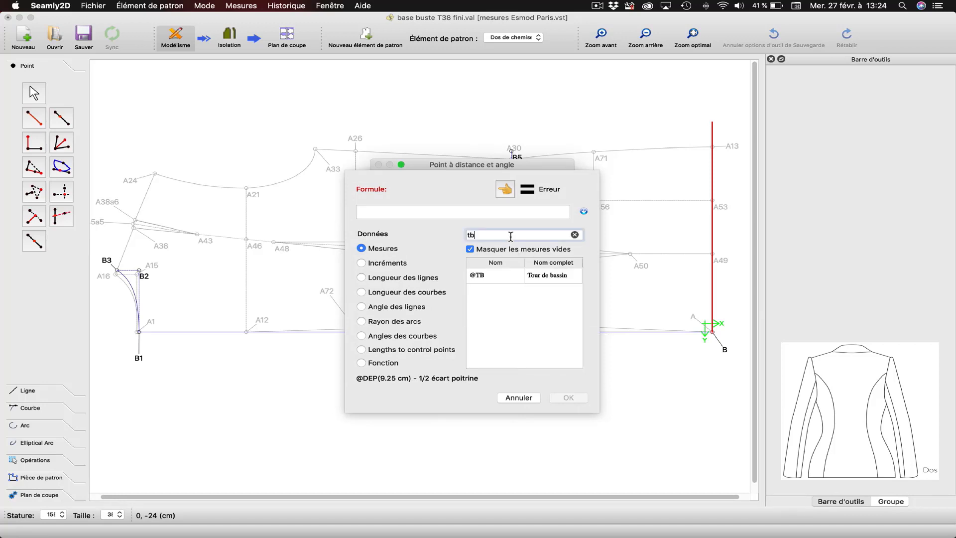
{"action": "double_click", "coordinate": [539, 281]}
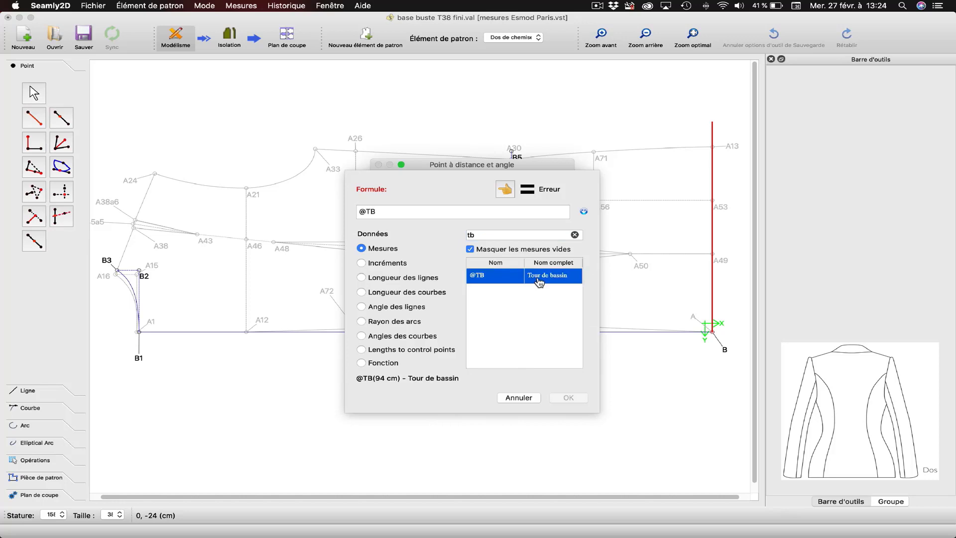
{"action": "left_click", "coordinate": [398, 213]}
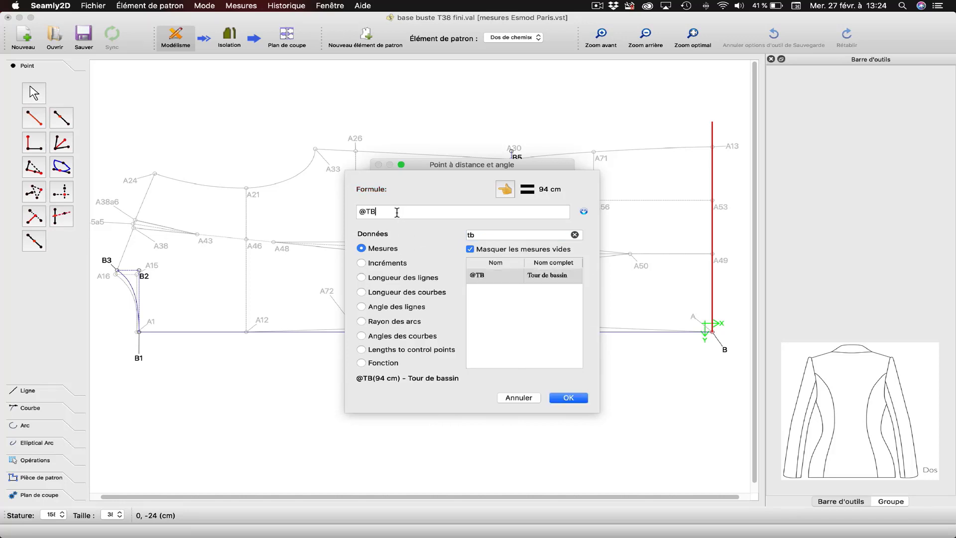
{"action": "key", "text": "shift"}
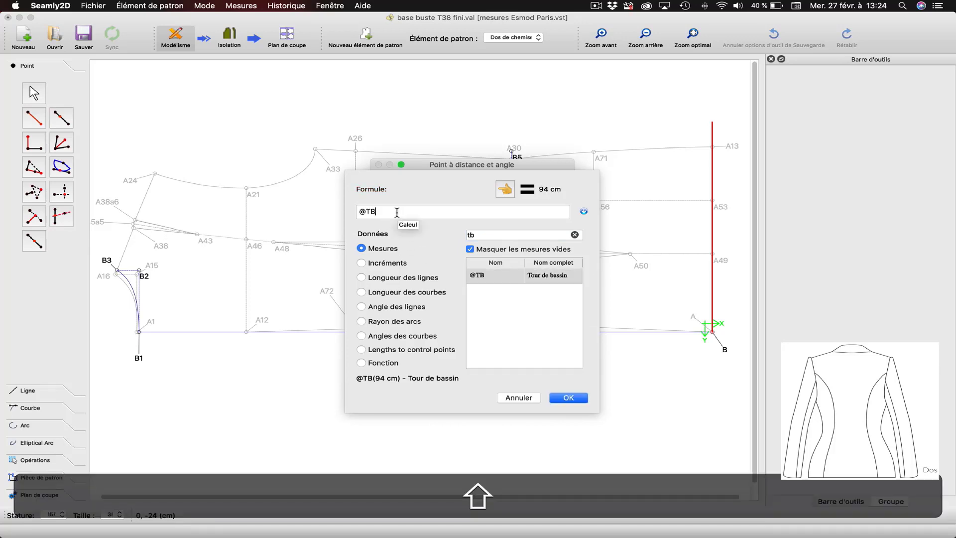
{"action": "type", "text": "/4-"}
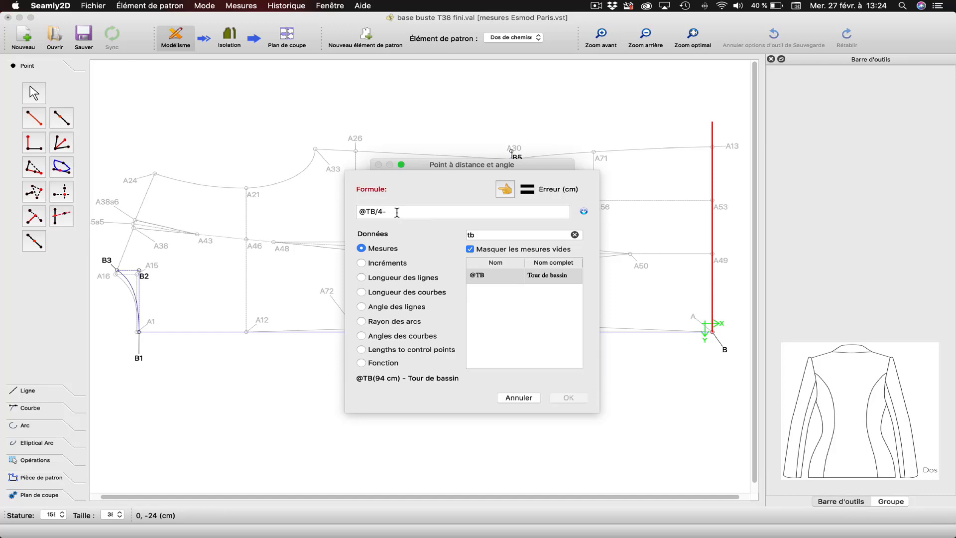
{"action": "key", "text": "shift"}
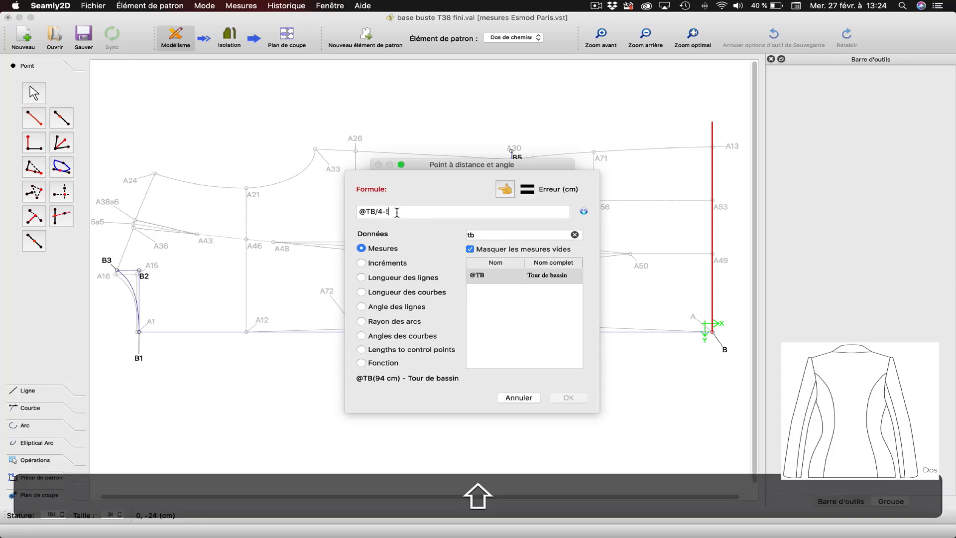
{"action": "key", "text": "BackSpace"}
{"action": "type", "text": "1"}
{"action": "left_click", "coordinate": [562, 398]}
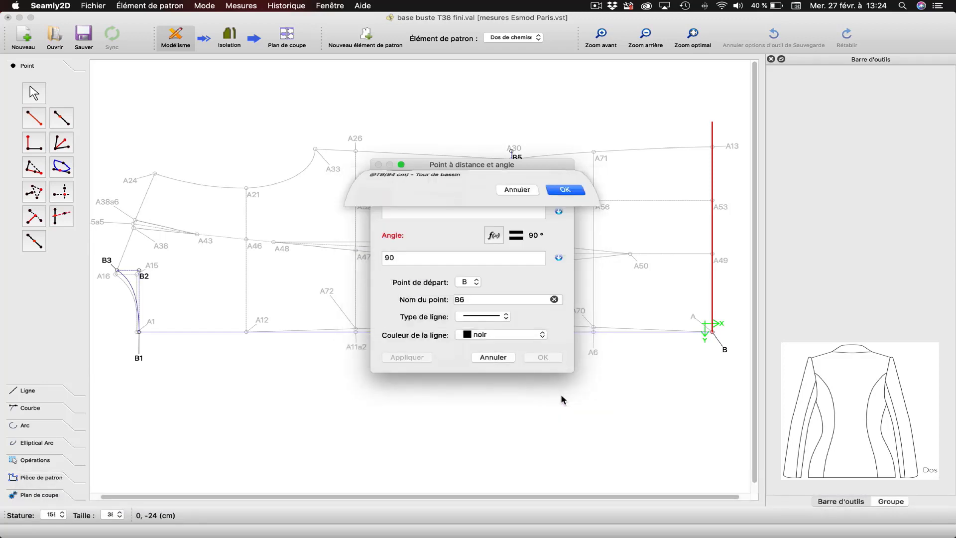
{"action": "left_click", "coordinate": [416, 357]}
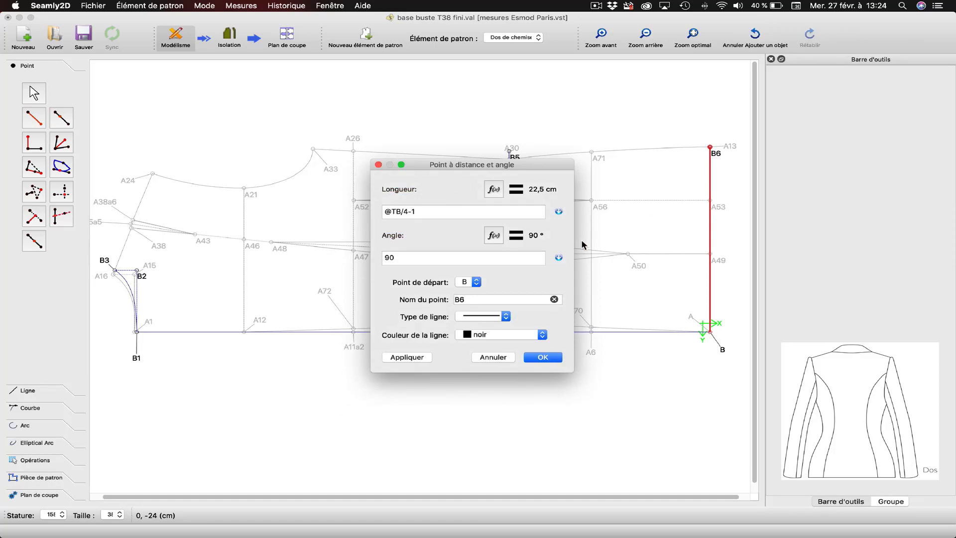
{"action": "left_click", "coordinate": [428, 213]}
{"action": "key", "text": "shift"}
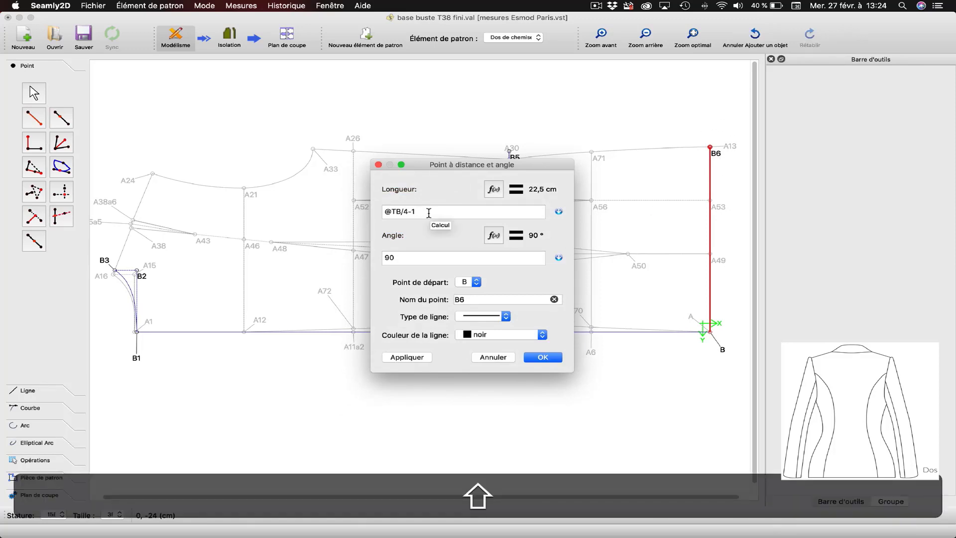
{"action": "type", "text": "+1"}
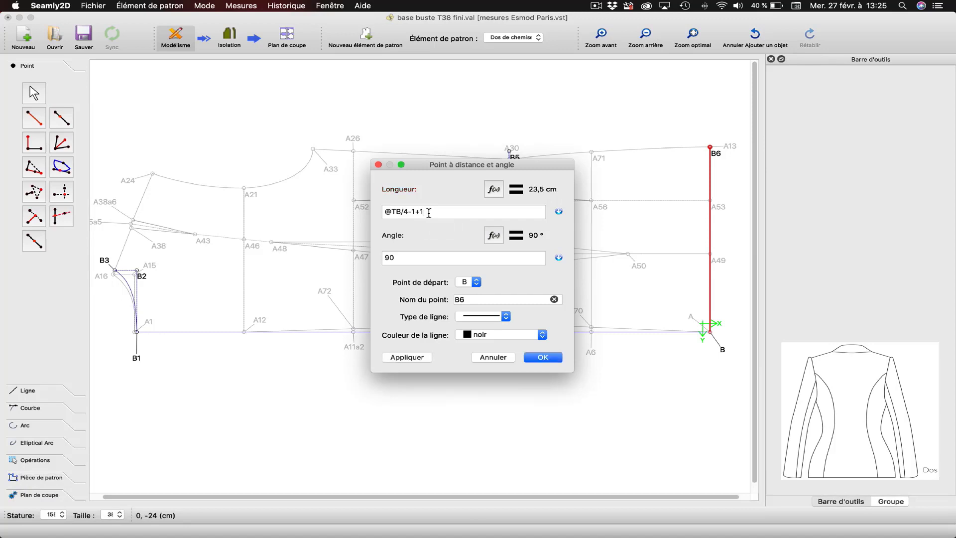
{"action": "type", "text": "5"}
{"action": "left_click", "coordinate": [421, 358]}
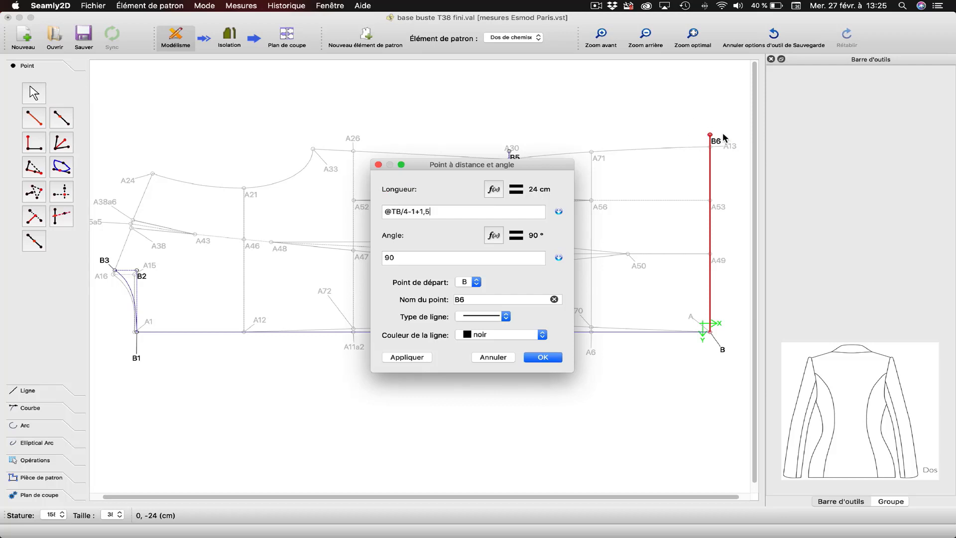
{"action": "left_click", "coordinate": [543, 357]}
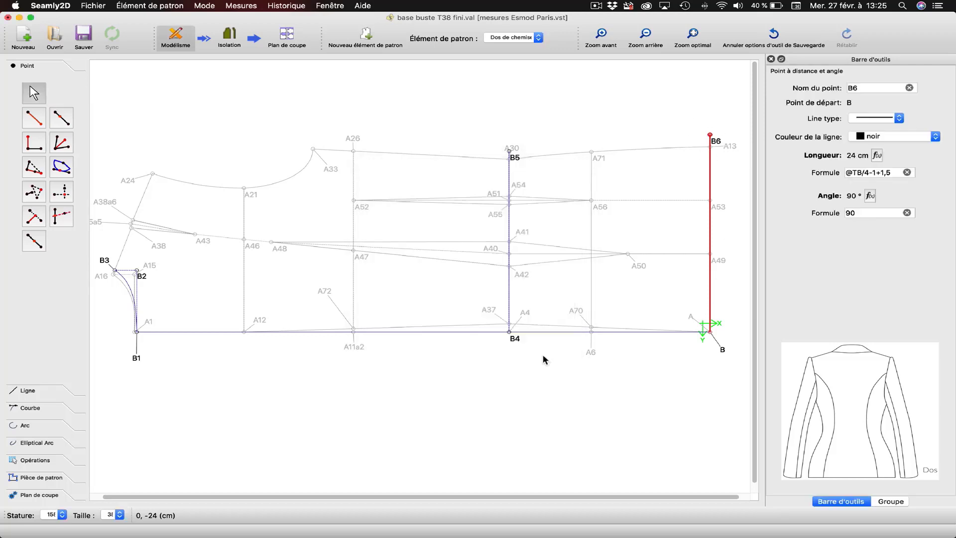
Change the colour of the hip line B–B6 to bleu in point B6's options.
{"action": "right_click", "coordinate": [718, 144]}
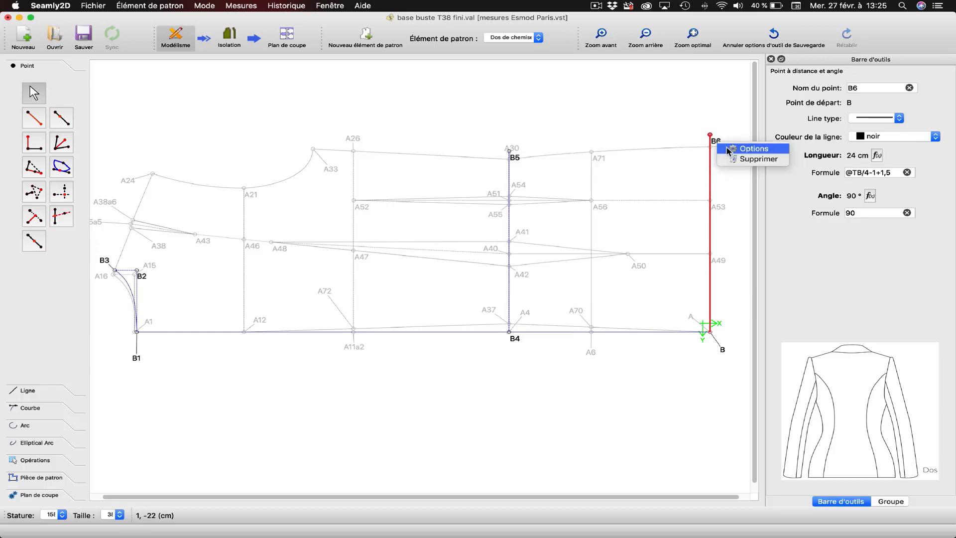
{"action": "left_click", "coordinate": [752, 149]}
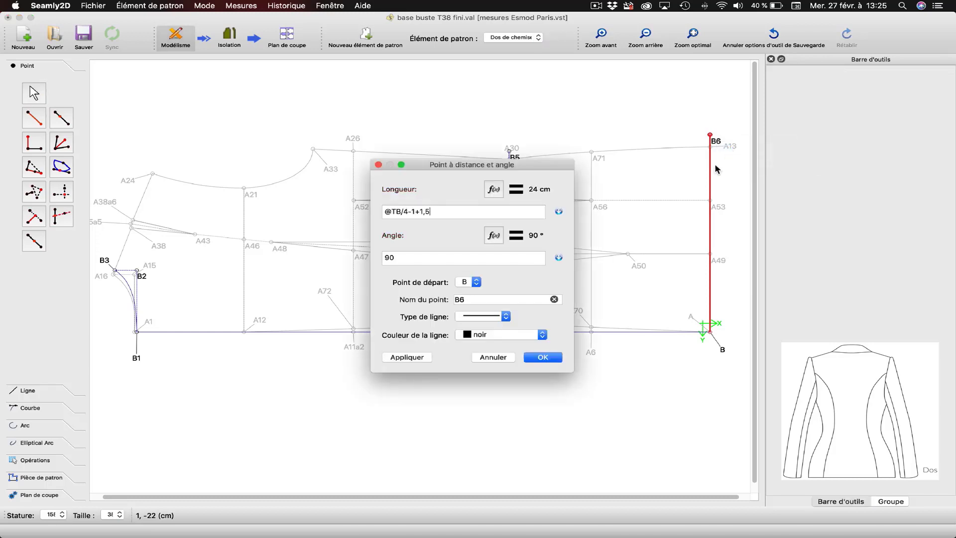
{"action": "left_click", "coordinate": [493, 335]}
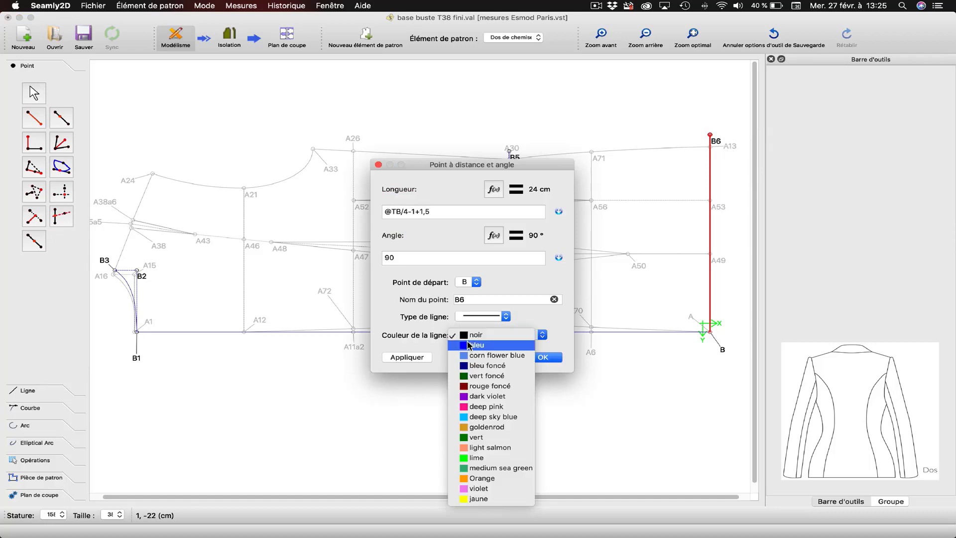
{"action": "left_click", "coordinate": [470, 345]}
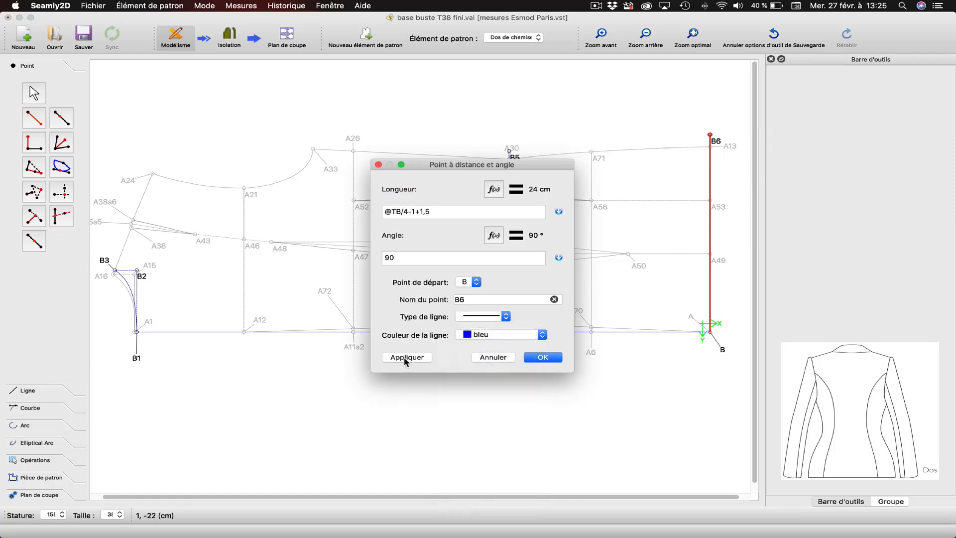
{"action": "left_click", "coordinate": [548, 358]}
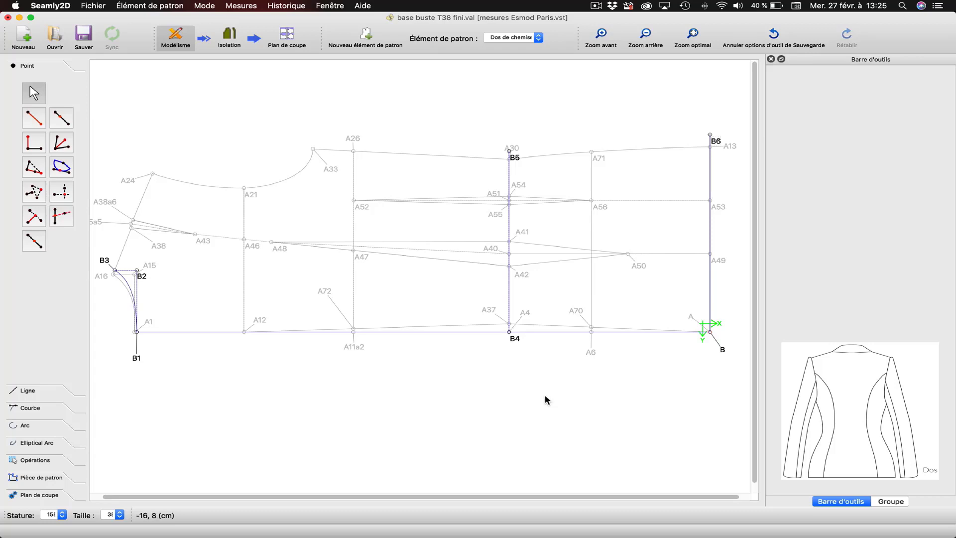
Project a point from B7 on the centre back at a 90° angle toward A26, about 23.8 cm away.
{"action": "left_click", "coordinate": [34, 120]}
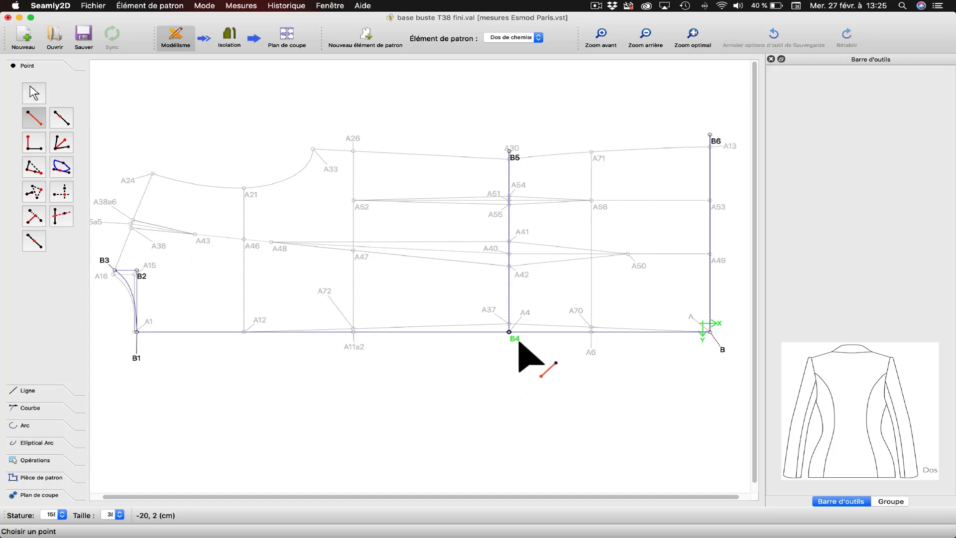
{"action": "left_click", "coordinate": [60, 119]}
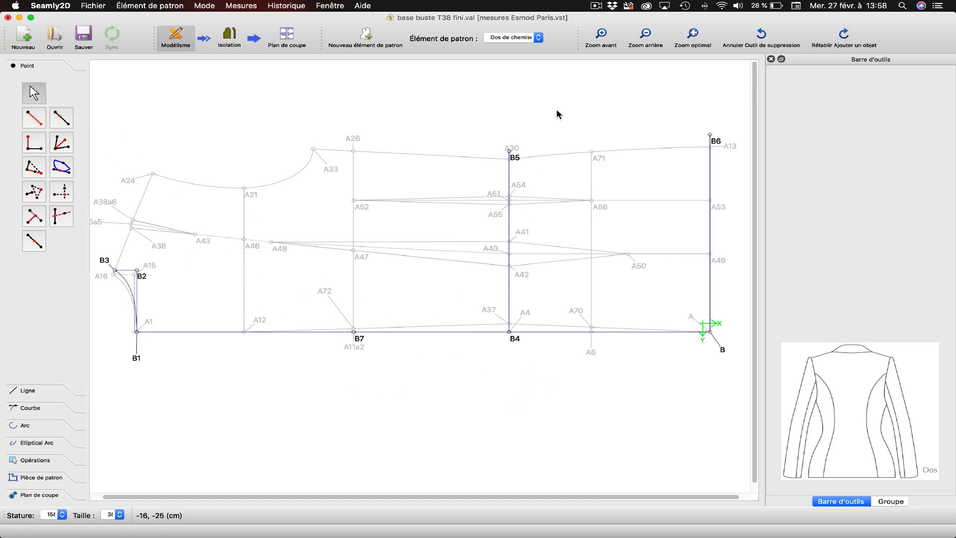
{"action": "left_click", "coordinate": [38, 122]}
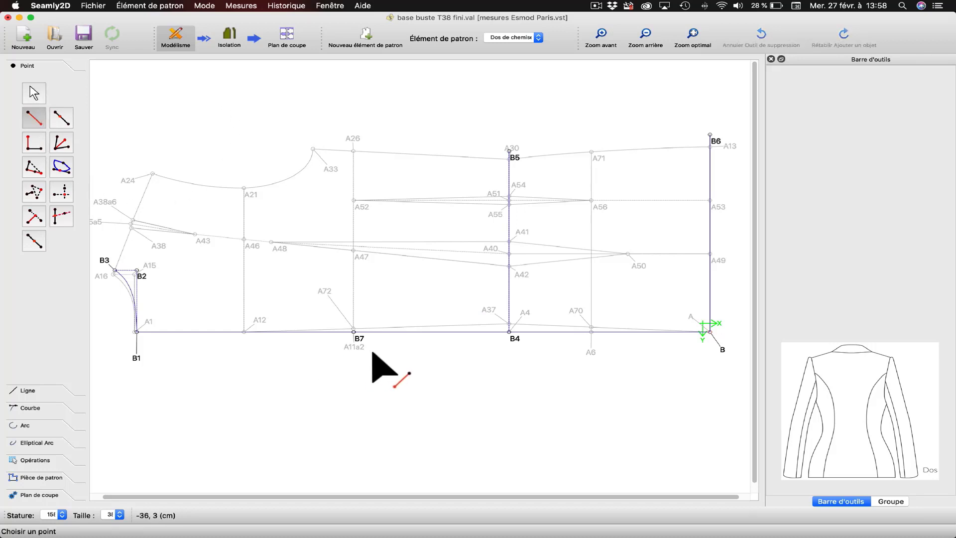
{"action": "left_click", "coordinate": [354, 332], "text": "shift"}
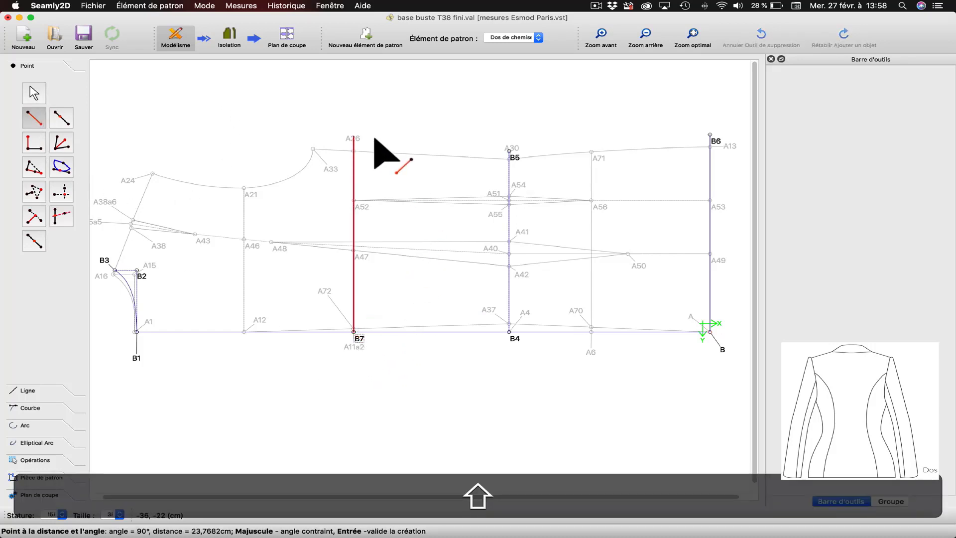
{"action": "left_click", "coordinate": [373, 137], "text": "shift"}
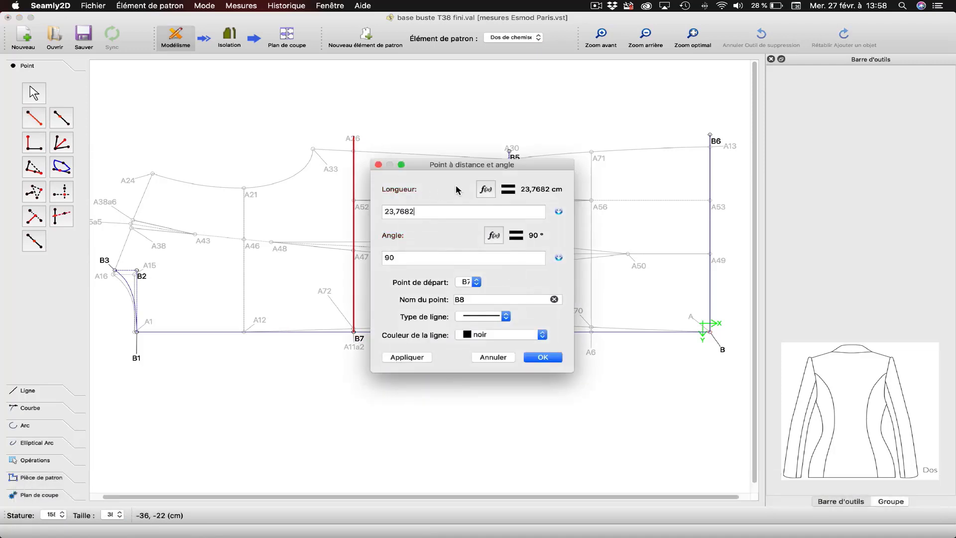
Replace the length of the new line from B7 with the base line length Ligne_A11a2_A26.
{"action": "left_click", "coordinate": [486, 190]}
{"action": "left_click_drag", "start_coordinate": [391, 212], "coordinate": [352, 212]}
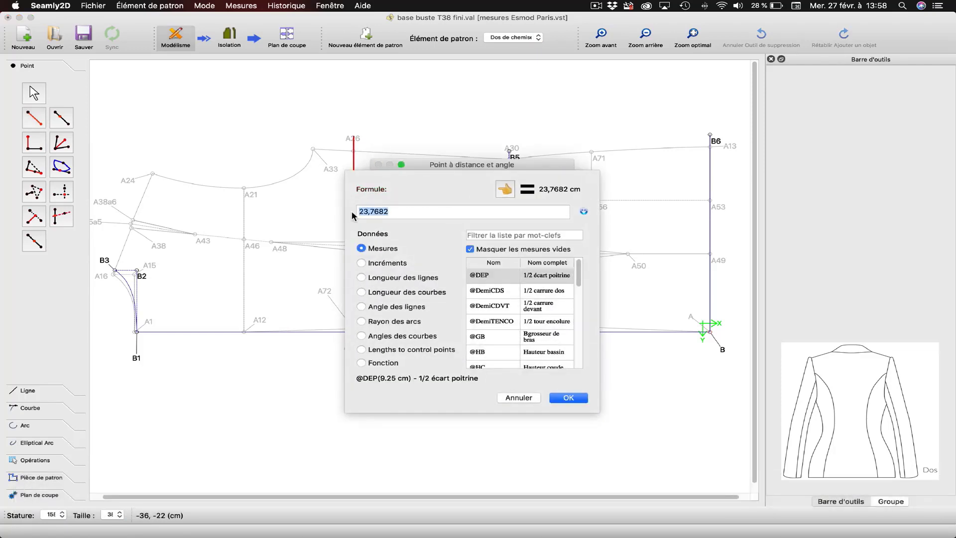
{"action": "key", "text": "BackSpace"}
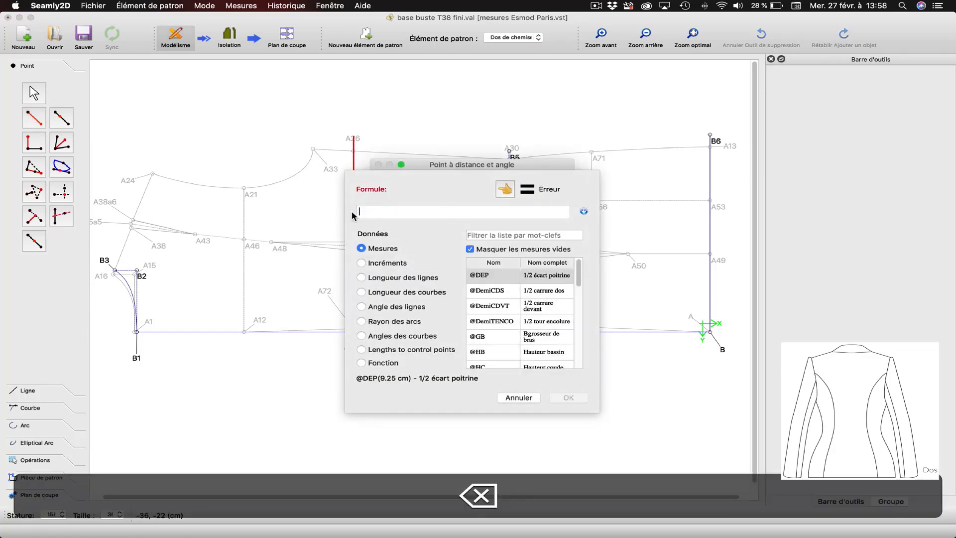
{"action": "left_click", "coordinate": [396, 277]}
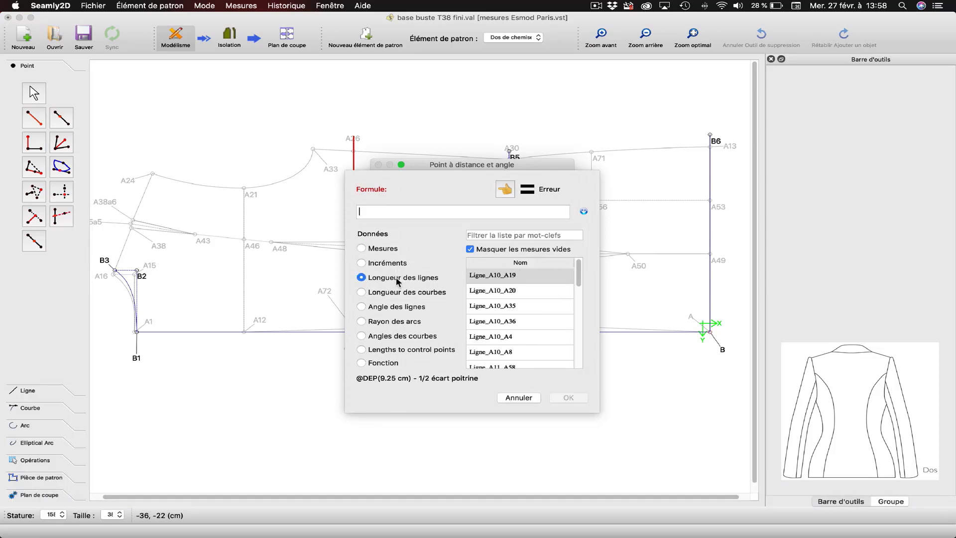
{"action": "left_click", "coordinate": [505, 236]}
{"action": "type", "text": "A26"}
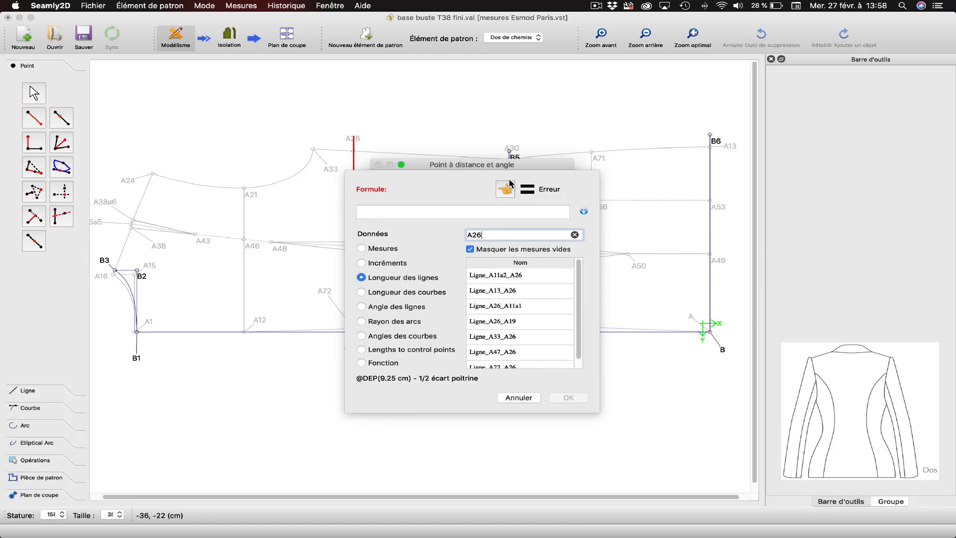
{"action": "left_click_drag", "start_coordinate": [499, 164], "coordinate": [574, 159]}
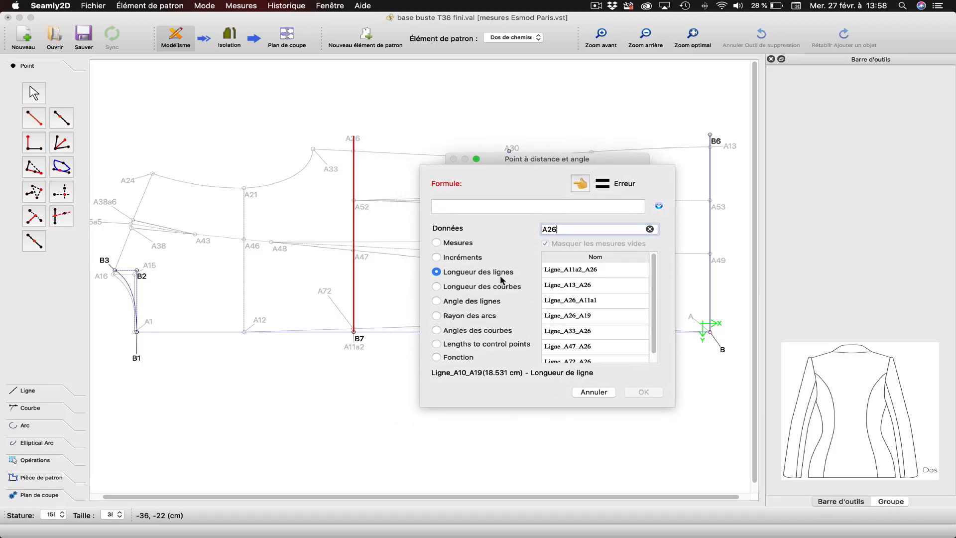
{"action": "double_click", "coordinate": [577, 269]}
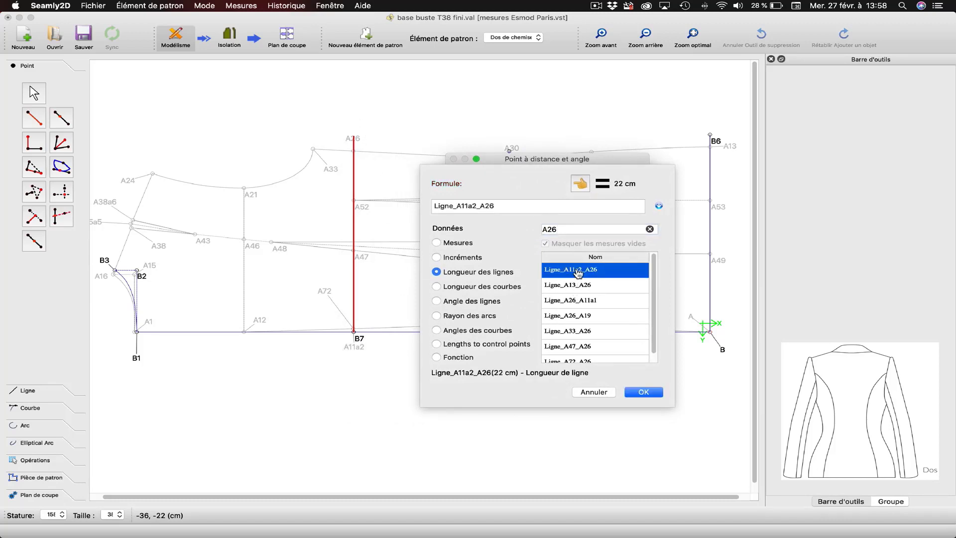
Add 2 cm so the length formula of the line from B7 reads Ligne_A11a2_A26+2, and apply it.
{"action": "left_click", "coordinate": [540, 207]}
{"action": "type", "text": "+"}
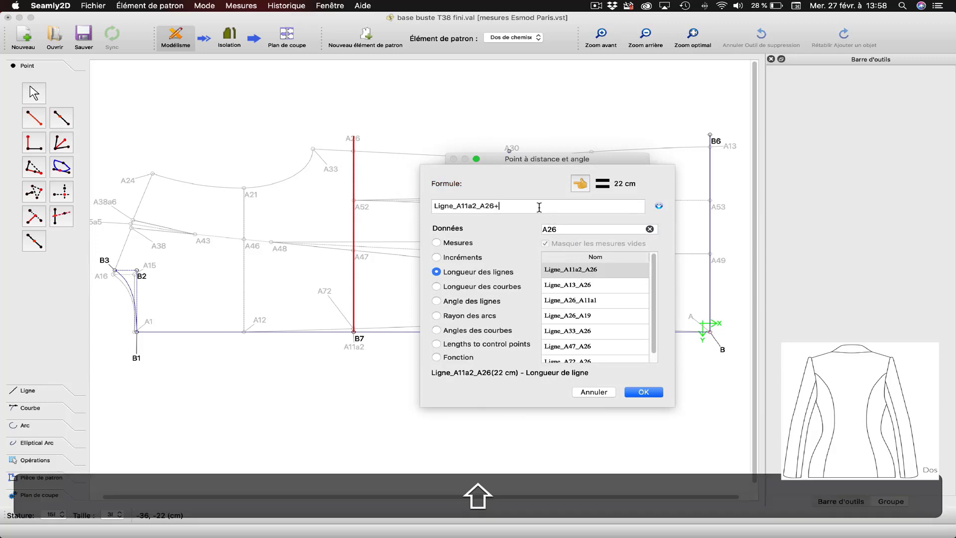
{"action": "type", "text": "2"}
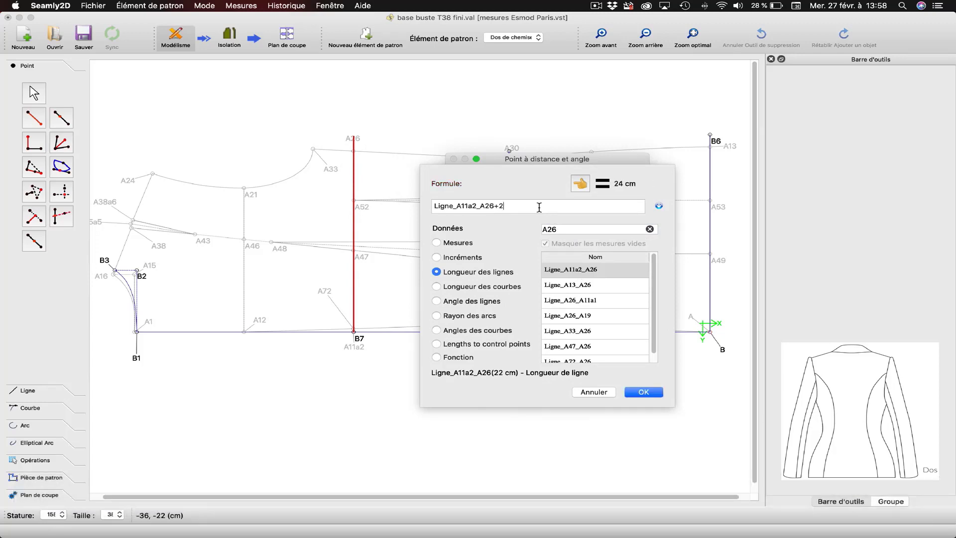
{"action": "left_click", "coordinate": [644, 393]}
{"action": "left_click", "coordinate": [493, 351]}
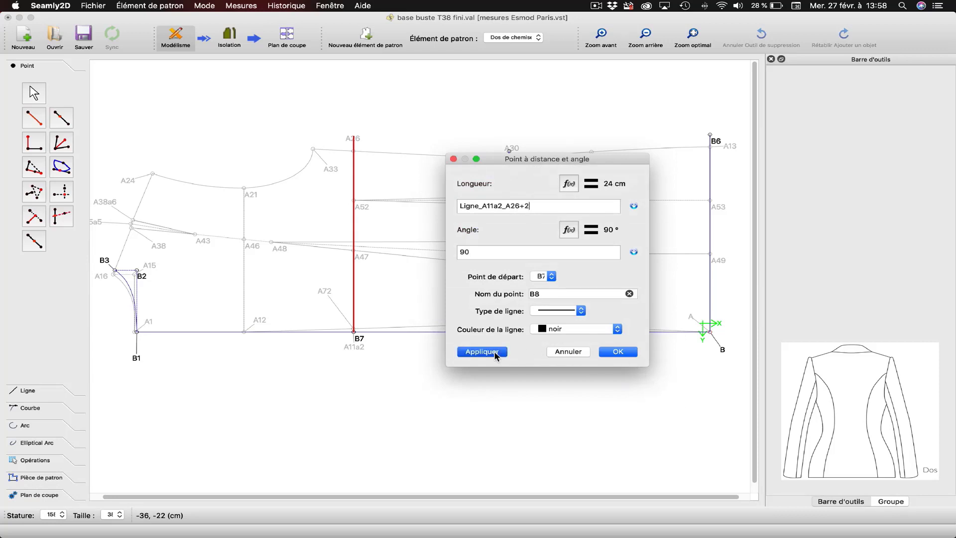
Accept point B8 at the end of the bust line and project a point from B5 toward B8, about 17.1 cm away.
{"action": "left_click", "coordinate": [620, 352]}
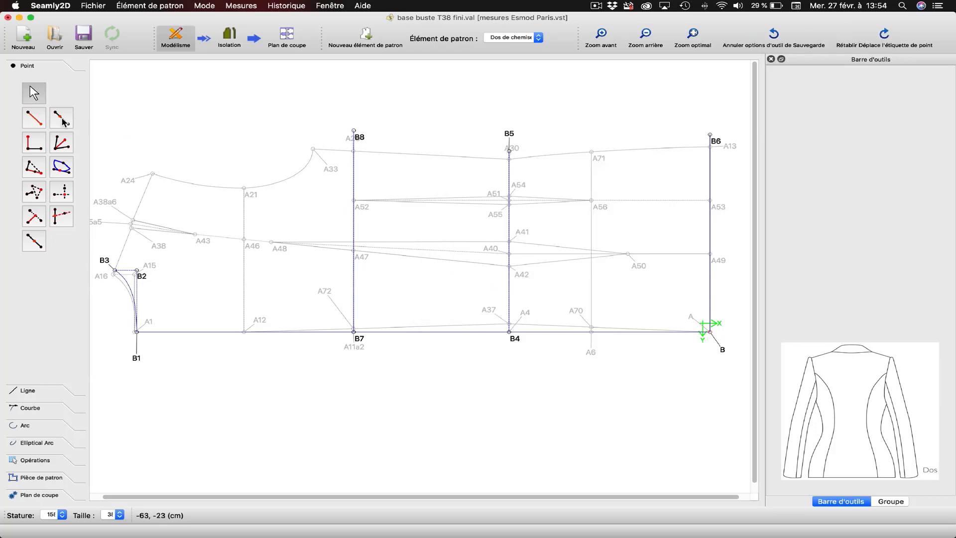
{"action": "left_click", "coordinate": [34, 118]}
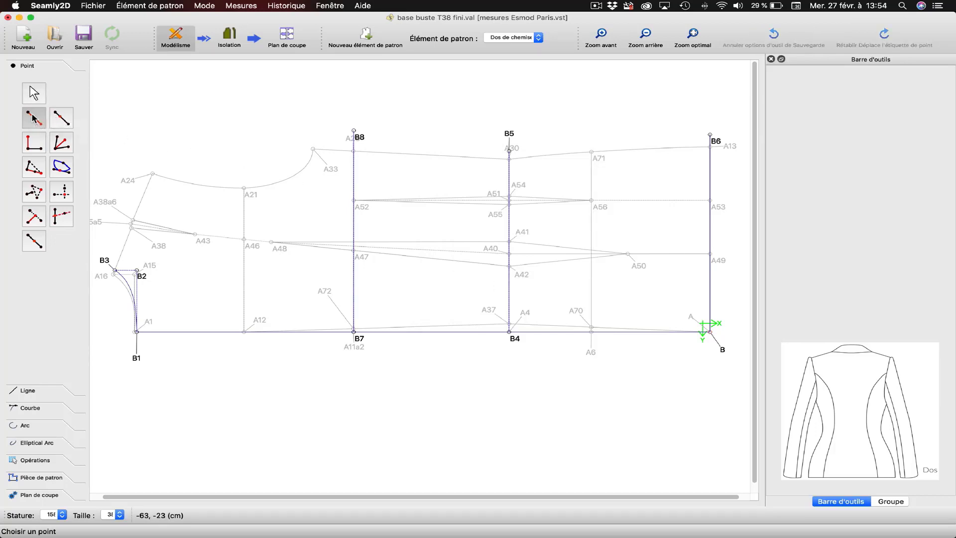
{"action": "left_click", "coordinate": [509, 150]}
{"action": "left_click", "coordinate": [354, 133]}
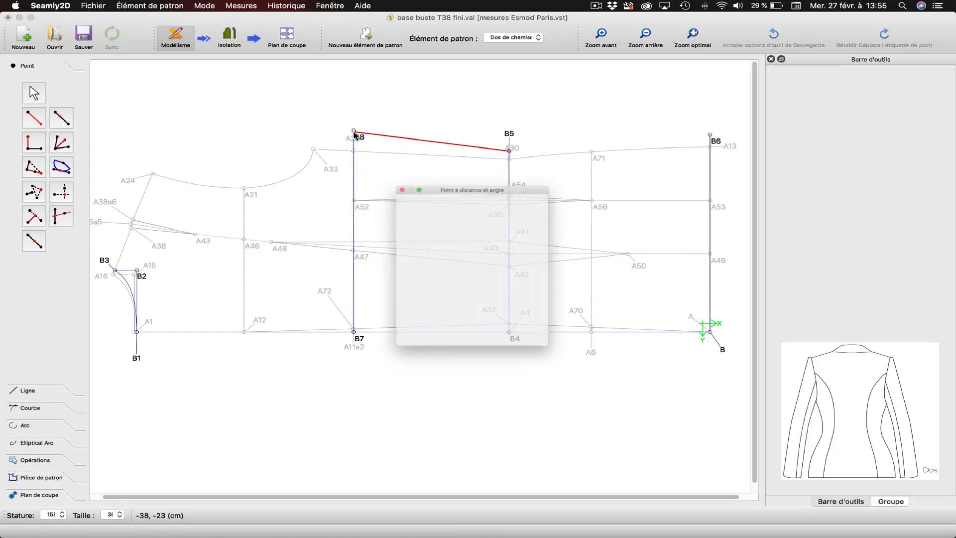
Clear the length formula of the new line from B5 and filter the line lengths (Longueur des lignes) by a33.
{"action": "left_click", "coordinate": [498, 191]}
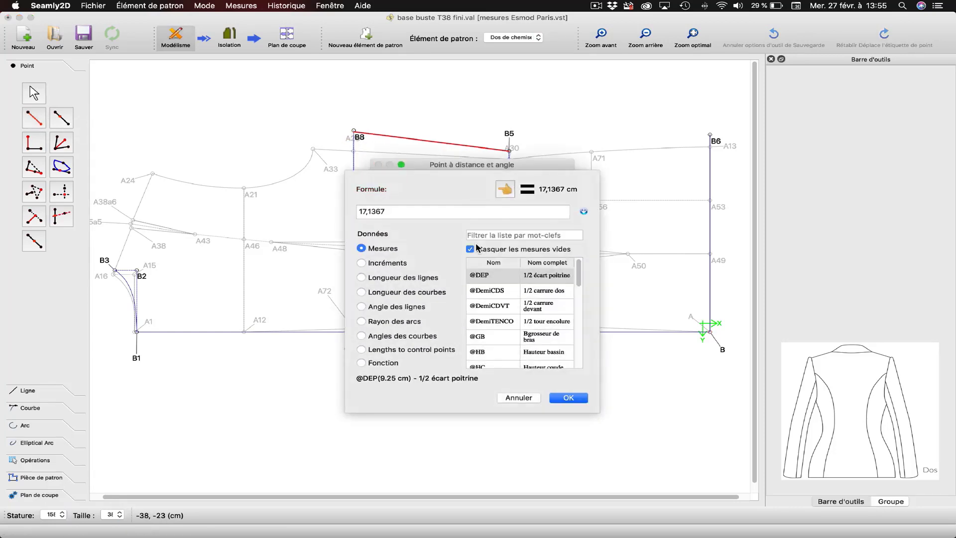
{"action": "left_click_drag", "start_coordinate": [418, 212], "coordinate": [358, 209]}
{"action": "key", "text": "BackSpace"}
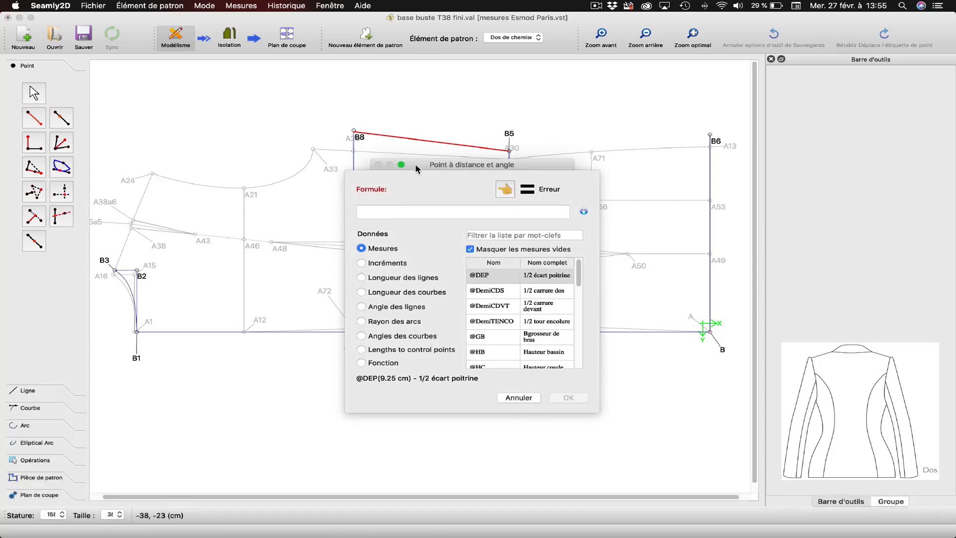
{"action": "left_click_drag", "start_coordinate": [419, 164], "coordinate": [402, 200]}
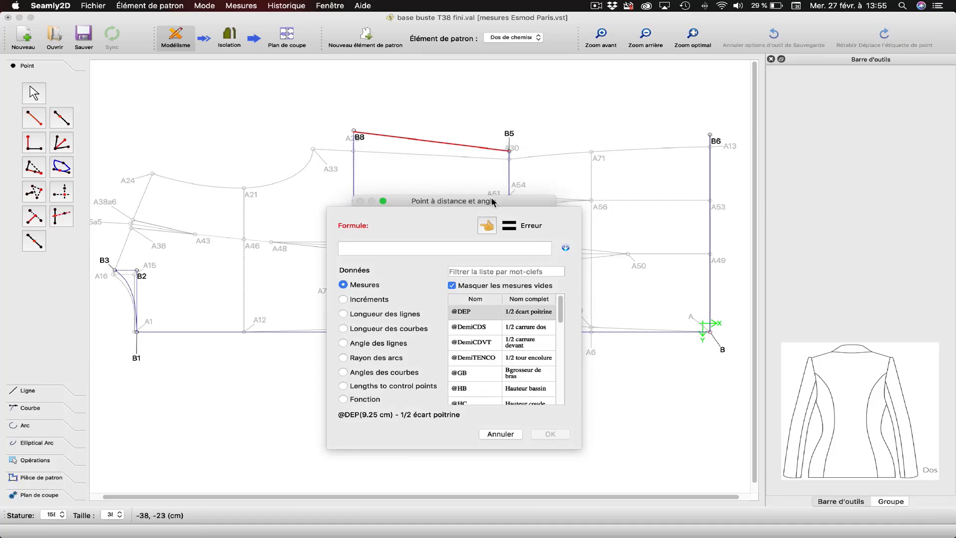
{"action": "left_click", "coordinate": [387, 314]}
{"action": "left_click", "coordinate": [476, 272]}
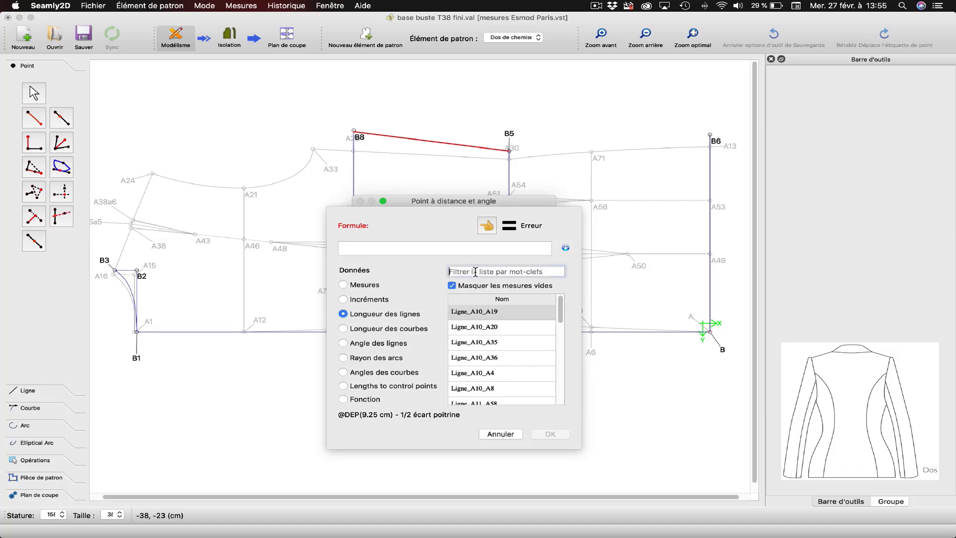
{"action": "type", "text": "a334"}
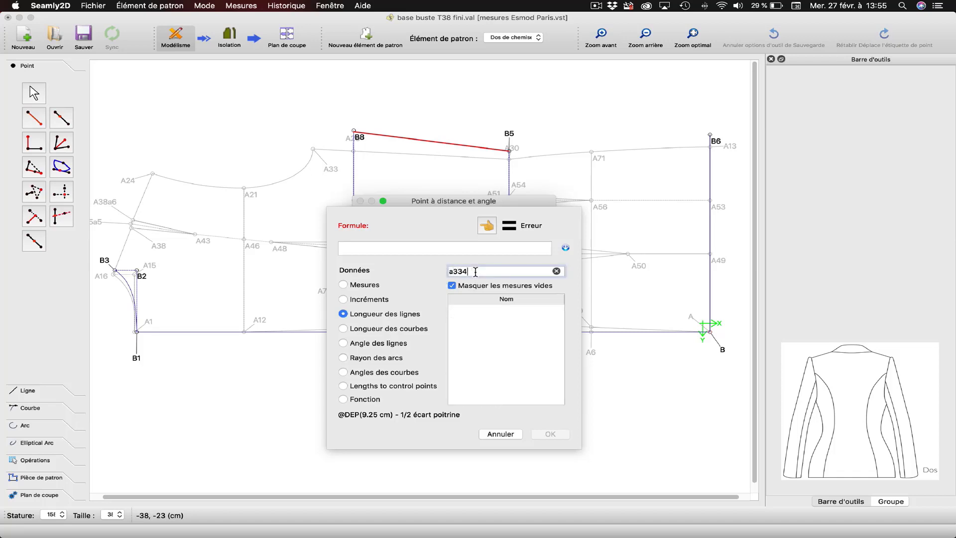
{"action": "key", "text": "BackSpace"}
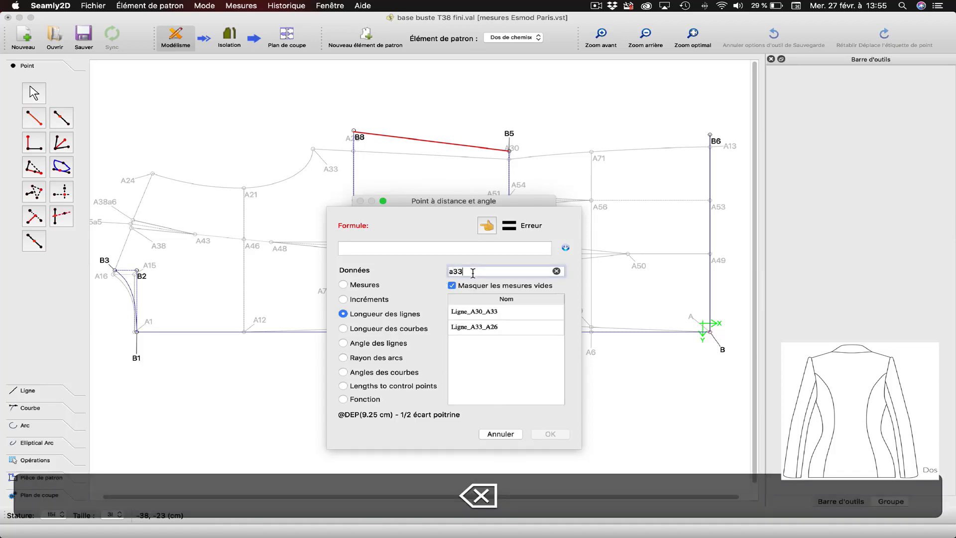
Set the length formula of the new point from B5 to Ligne_A30_A33-2,5 and create it with a blue (bleu) line.
{"action": "double_click", "coordinate": [483, 314]}
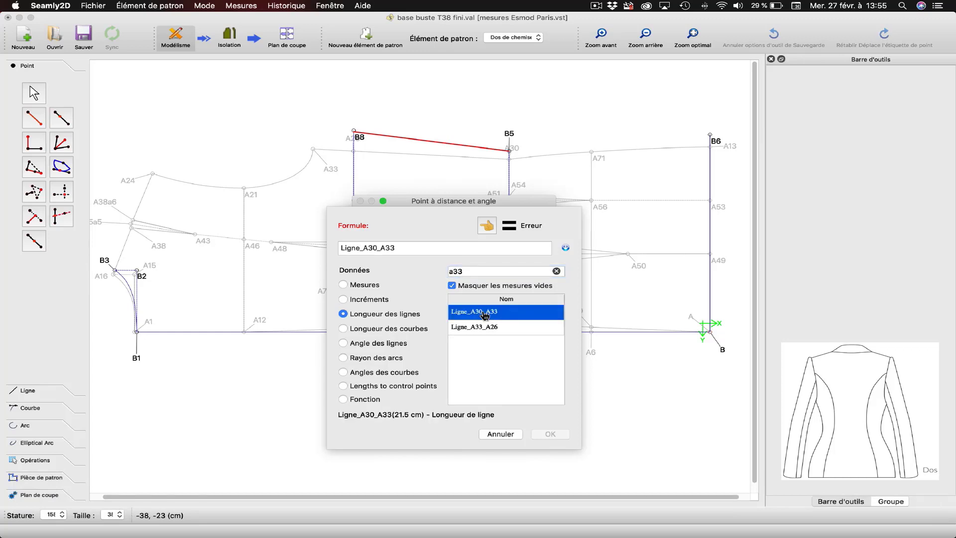
{"action": "left_click", "coordinate": [438, 249]}
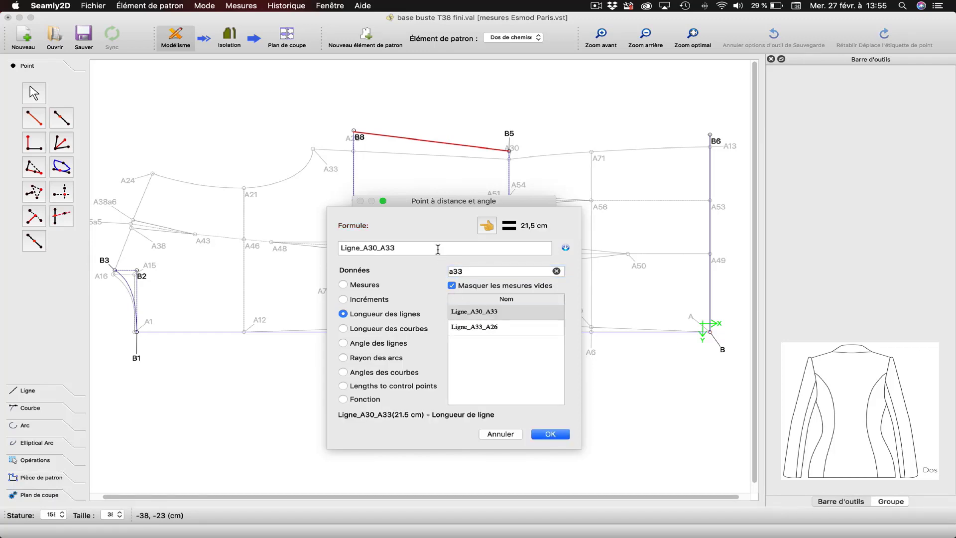
{"action": "type", "text": "-2,5"}
{"action": "left_click", "coordinate": [555, 434]}
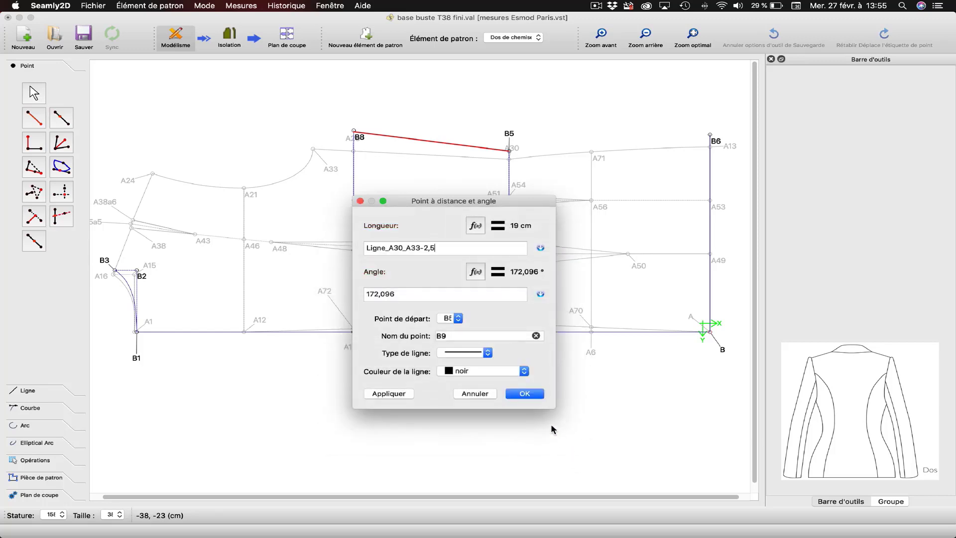
{"action": "left_click", "coordinate": [400, 394]}
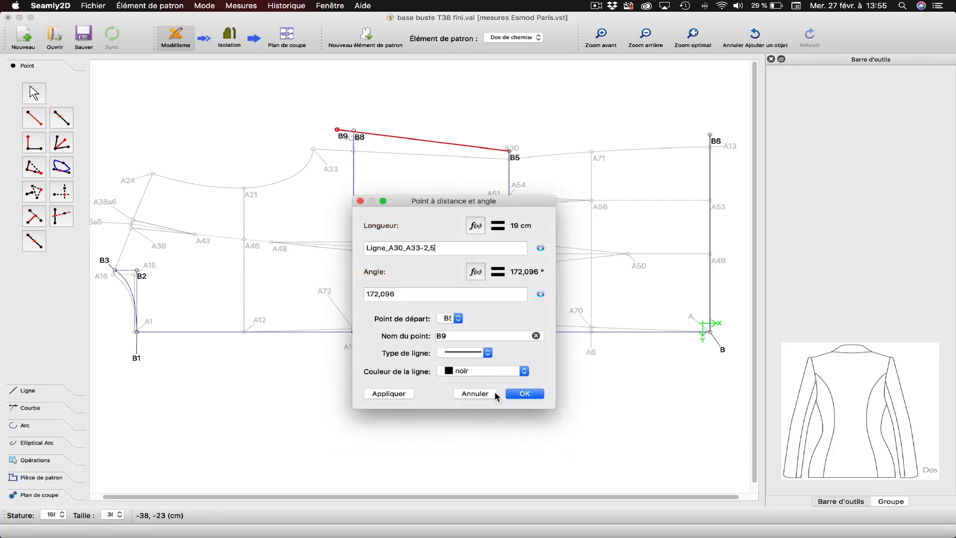
{"action": "left_click", "coordinate": [453, 370]}
{"action": "left_click", "coordinate": [453, 376]}
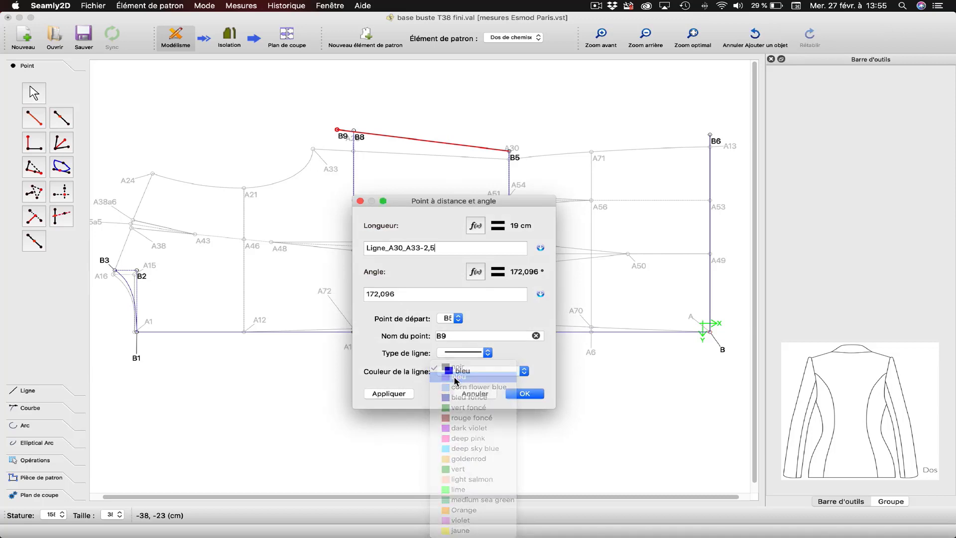
{"action": "left_click", "coordinate": [525, 393]}
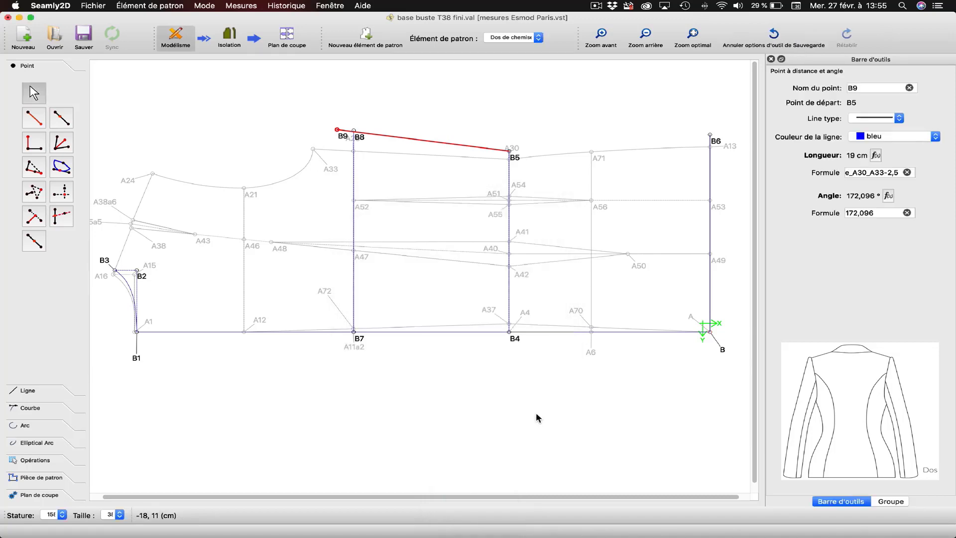
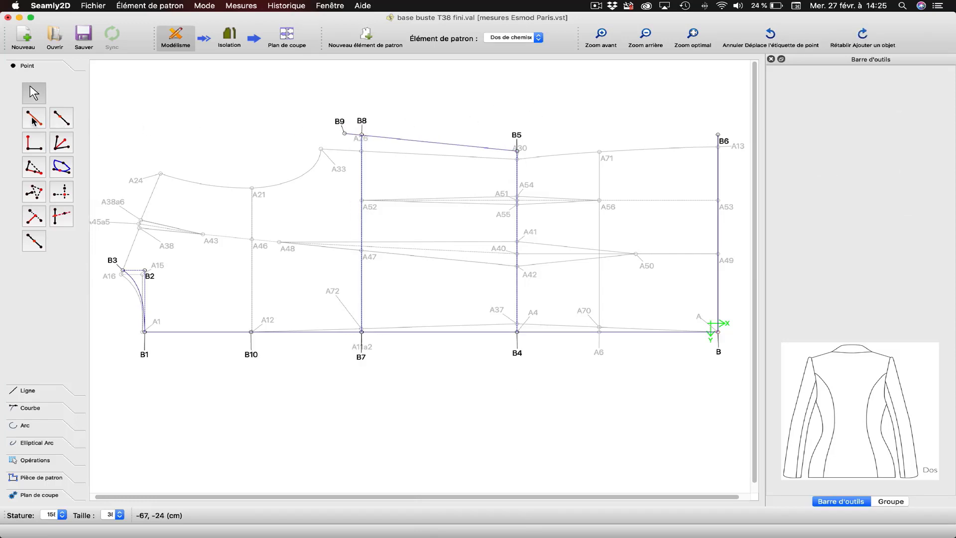
Draw a simple curve from point B5 to point B6.
{"action": "left_click", "coordinate": [26, 408]}
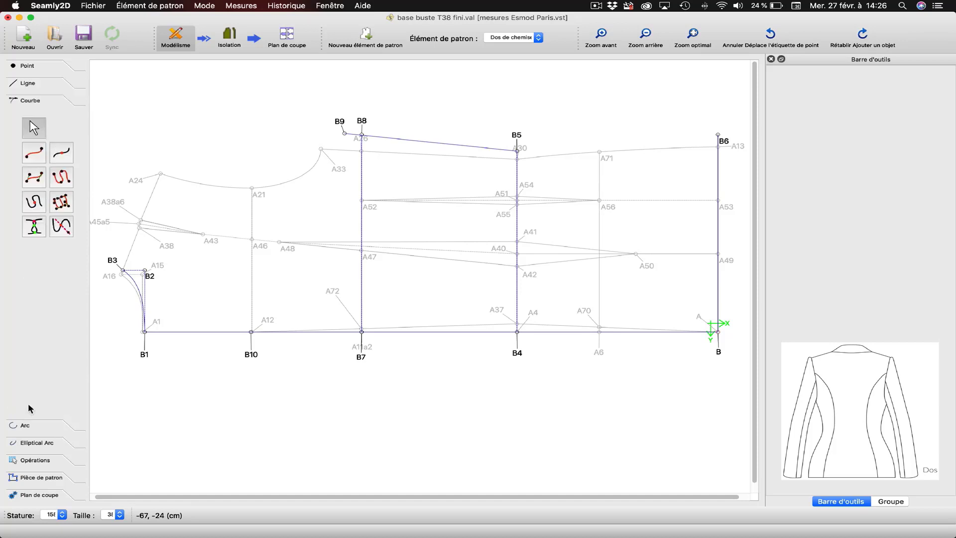
{"action": "left_click", "coordinate": [38, 149]}
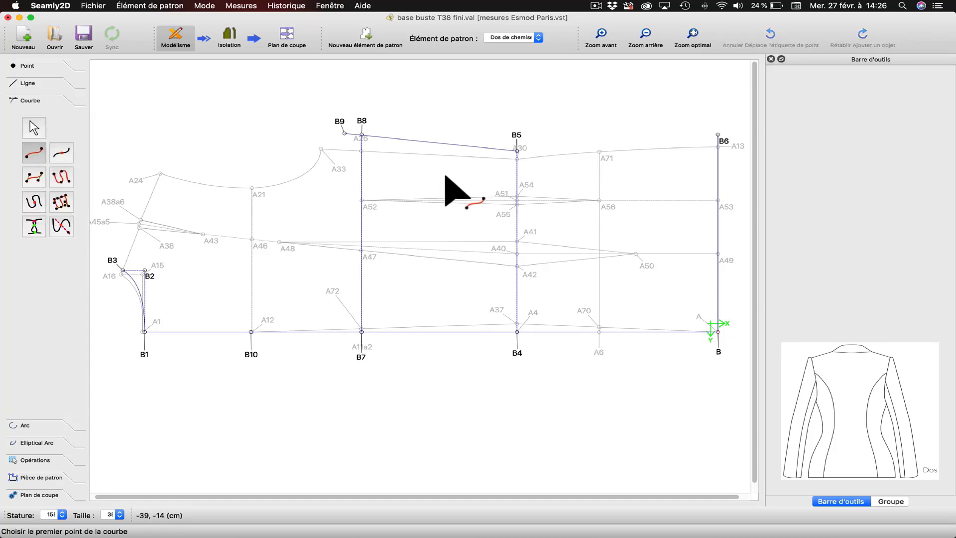
{"action": "left_click", "coordinate": [520, 136]}
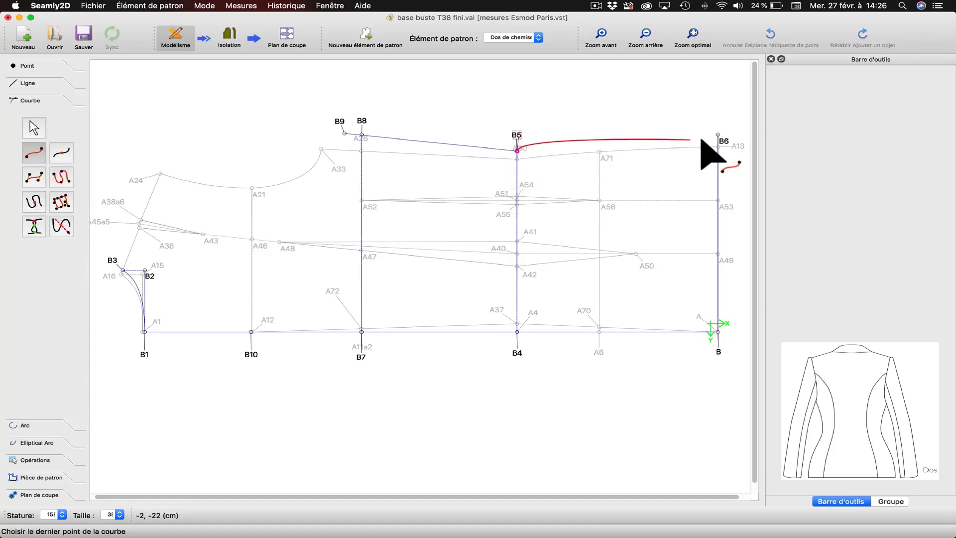
{"action": "left_click", "coordinate": [723, 142]}
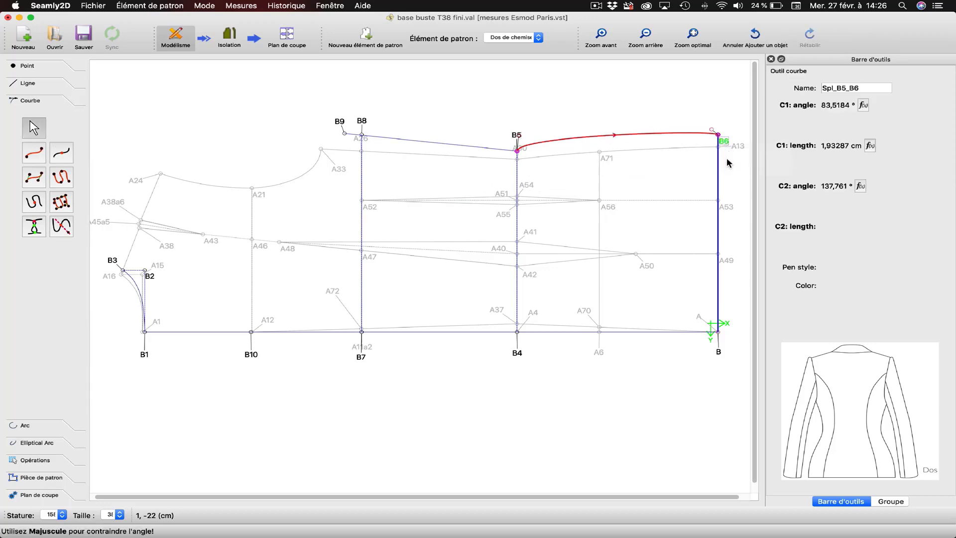
Shape the B5–B6 curve: B5 control point about 2.1 cm at about 1.4°, B6 control point about 10.6 cm at 180°.
{"action": "key", "text": "shift"}
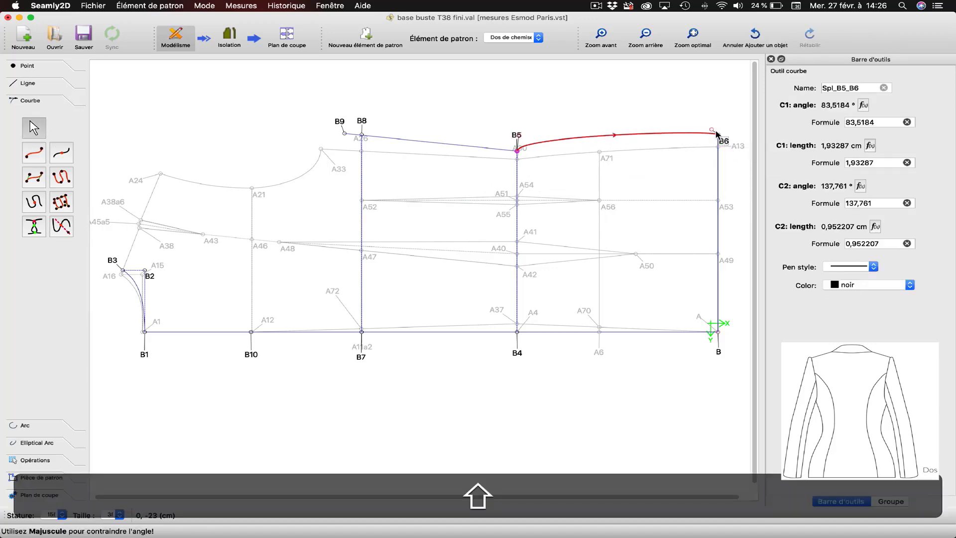
{"action": "left_click_drag", "start_coordinate": [712, 130], "coordinate": [679, 134], "text": "shift"}
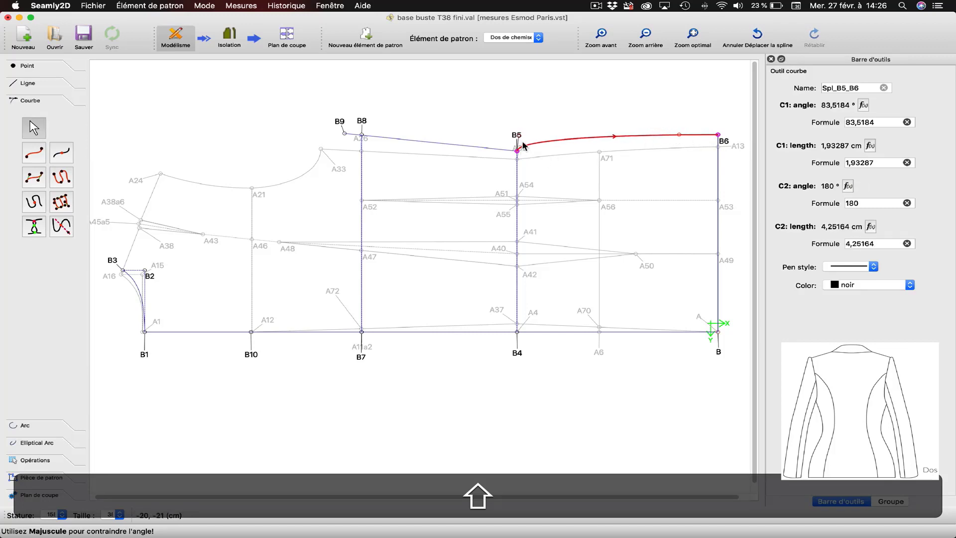
{"action": "left_click_drag", "start_coordinate": [518, 136], "coordinate": [536, 152], "text": "shift"}
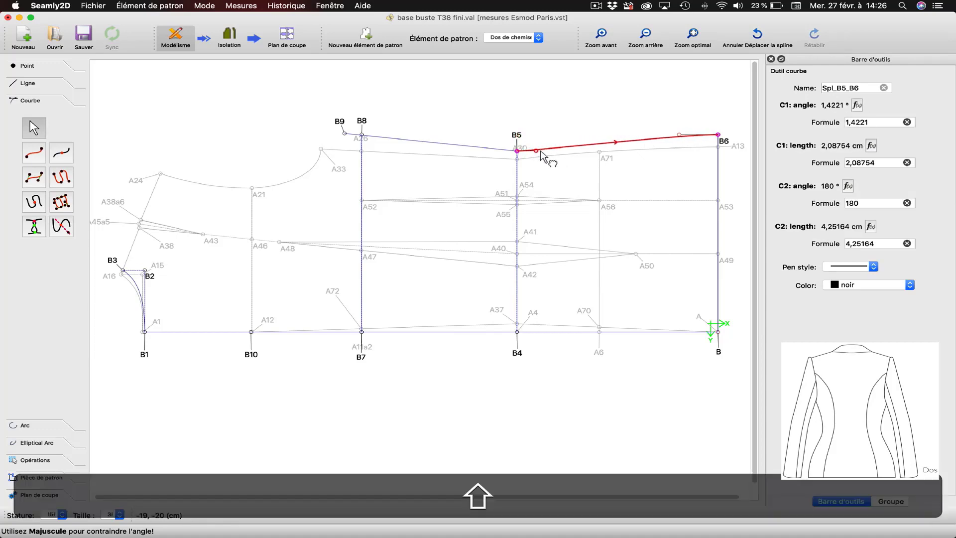
{"action": "left_click_drag", "start_coordinate": [677, 135], "coordinate": [621, 142], "text": "shift"}
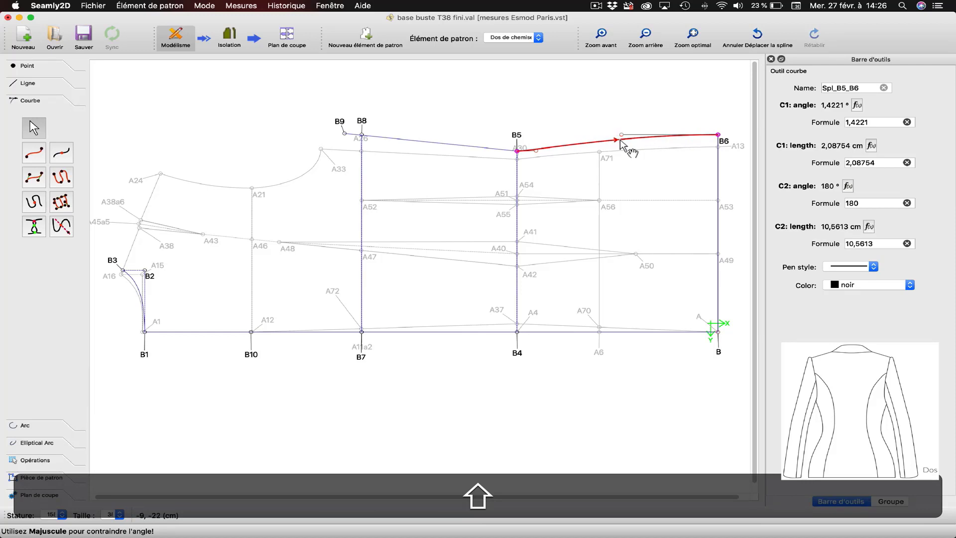
{"action": "left_click", "coordinate": [582, 114]}
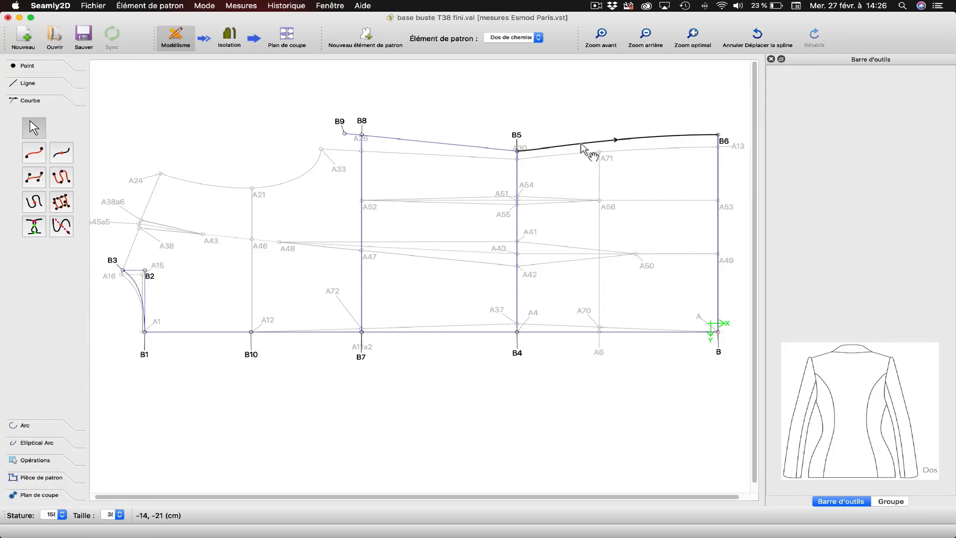
Change the colour of the B5–B6 curve to blue (bleu) in its options.
{"action": "right_click", "coordinate": [582, 147]}
{"action": "left_click", "coordinate": [593, 149]}
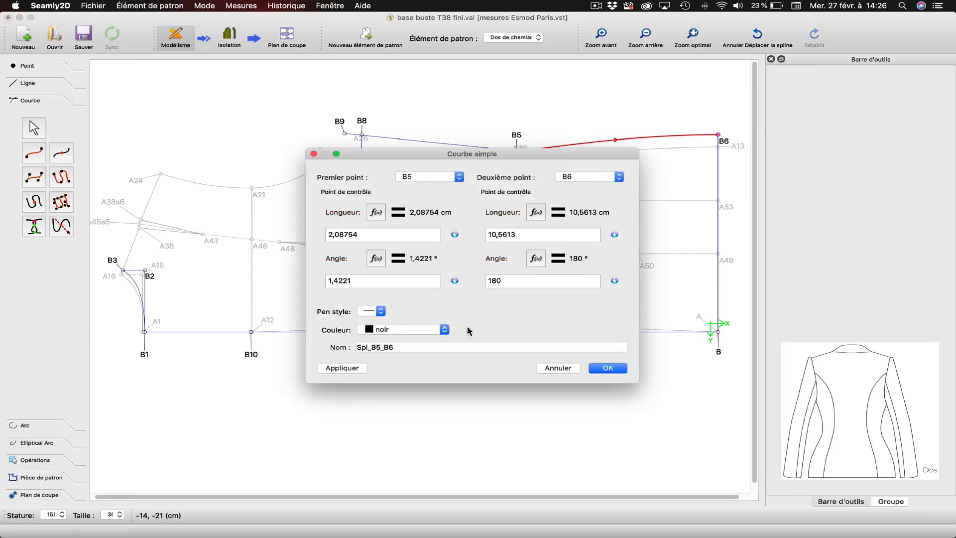
{"action": "left_click", "coordinate": [383, 331]}
{"action": "left_click", "coordinate": [380, 341]}
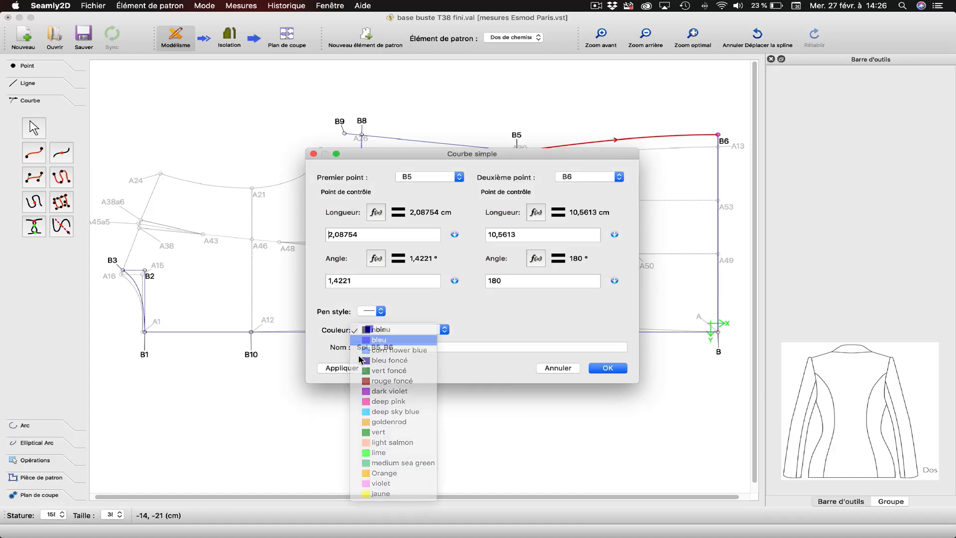
{"action": "left_click", "coordinate": [337, 367]}
{"action": "left_click", "coordinate": [614, 371]}
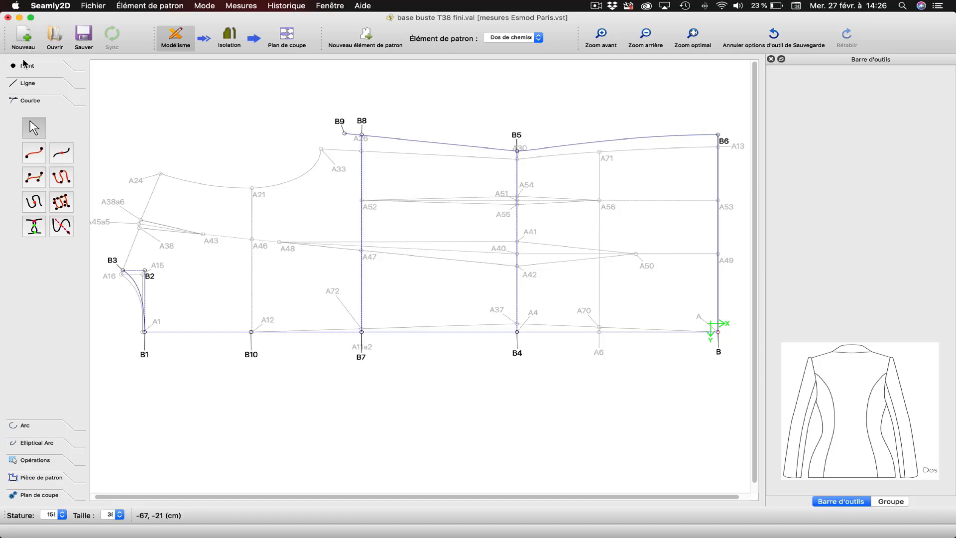
Place a point at distance and angle from B10, directed straight up at 90° to about 19.8 cm.
{"action": "left_click", "coordinate": [24, 85]}
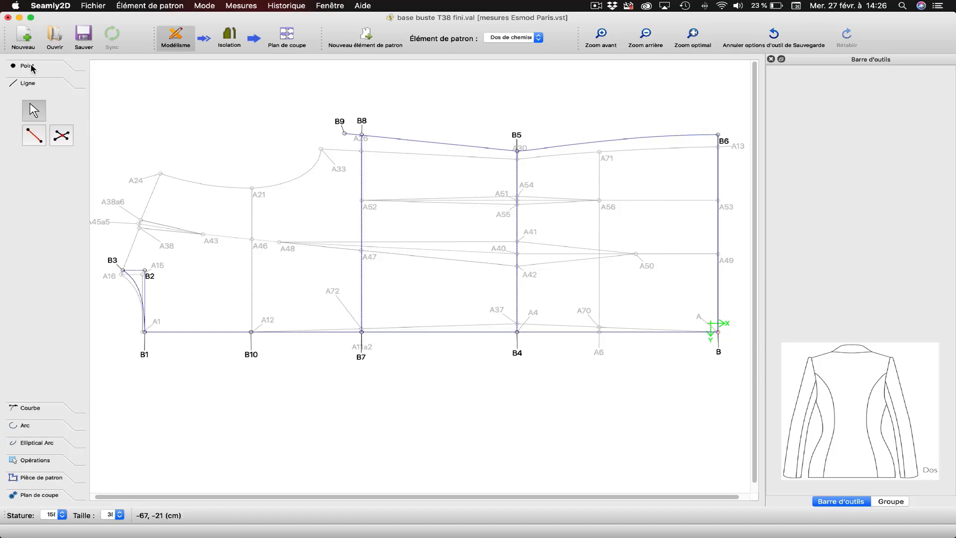
{"action": "left_click", "coordinate": [30, 70]}
{"action": "left_click", "coordinate": [35, 124]}
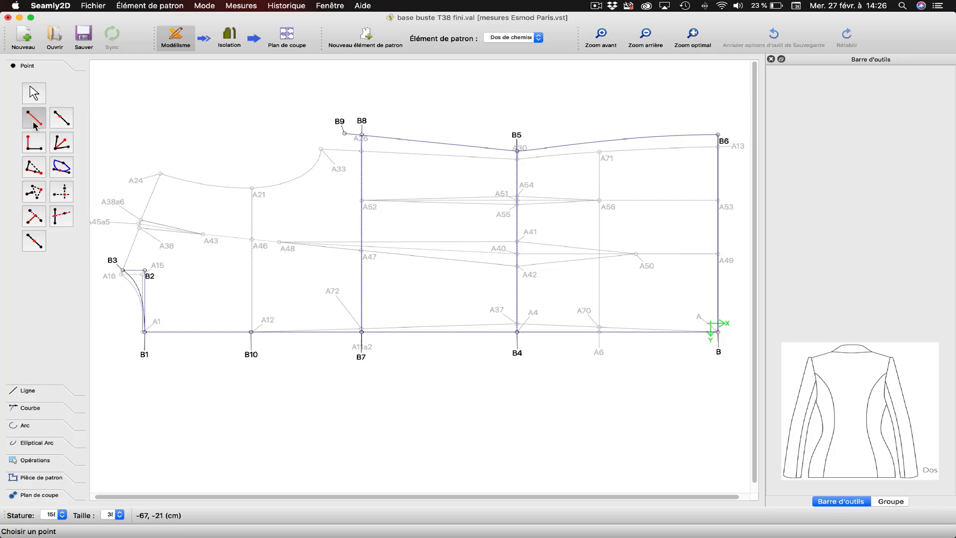
{"action": "left_click", "coordinate": [251, 352], "text": "shift"}
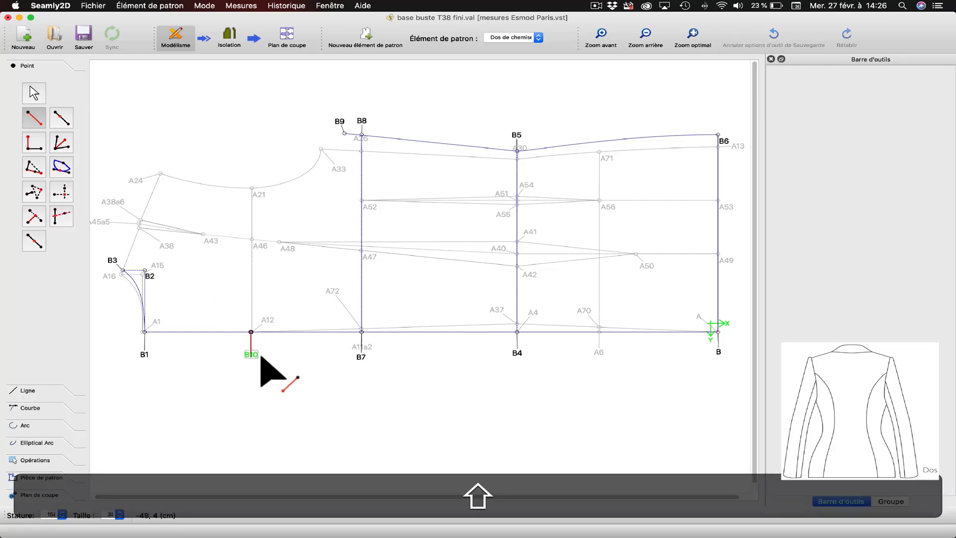
{"action": "left_click", "coordinate": [274, 170], "text": "shift"}
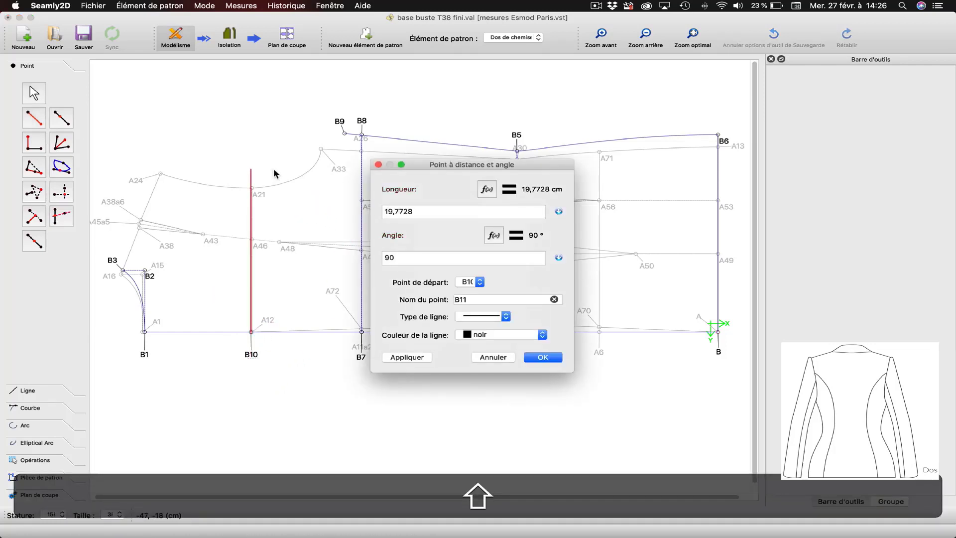
Set the length of the new point above B10 to the formula Ligne_A12_A21+0,5 and create the point.
{"action": "left_click", "coordinate": [486, 190]}
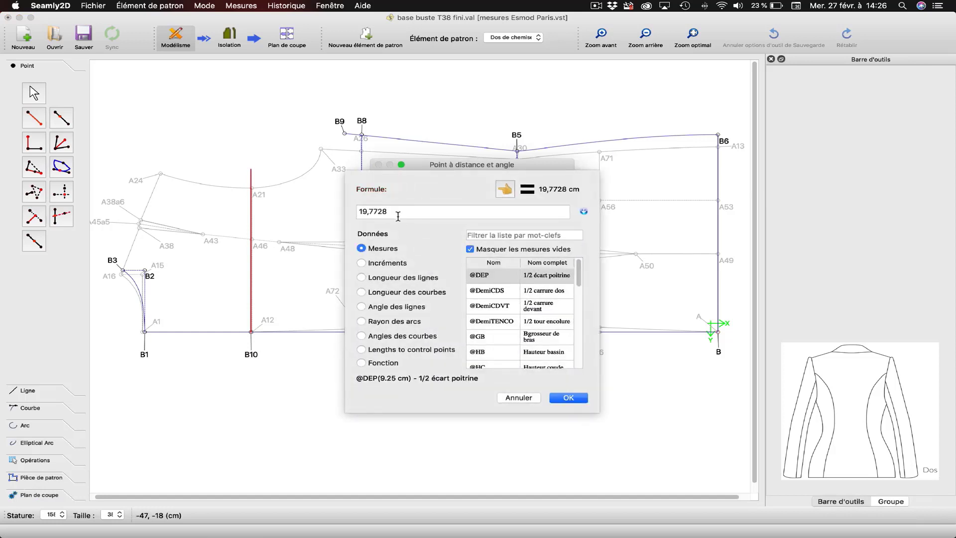
{"action": "left_click_drag", "start_coordinate": [399, 211], "coordinate": [355, 209]}
{"action": "key", "text": "BackSpace"}
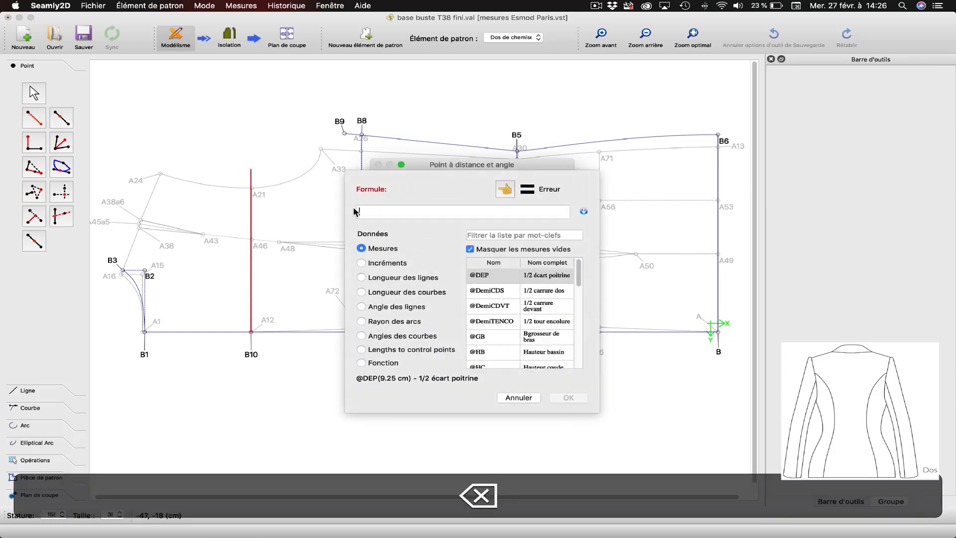
{"action": "left_click", "coordinate": [409, 278]}
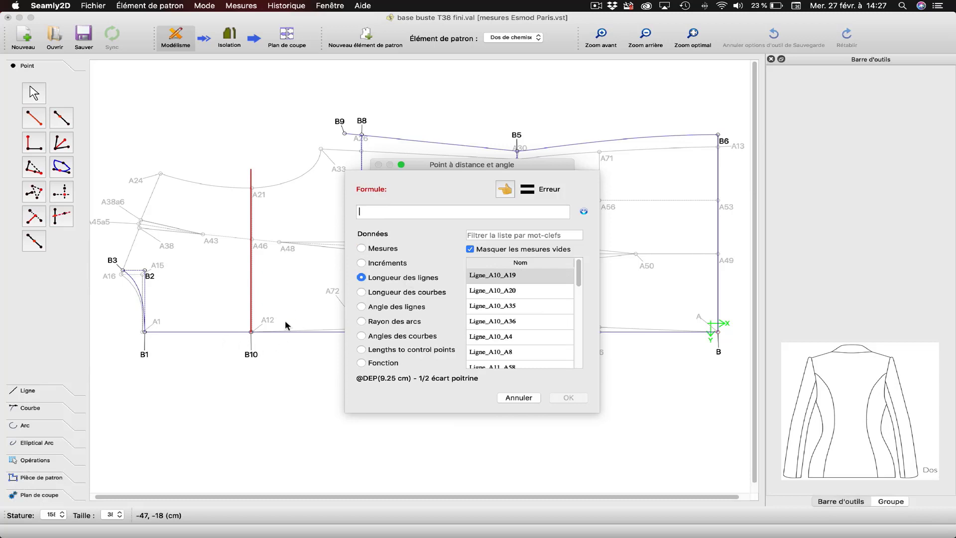
{"action": "left_click", "coordinate": [482, 234]}
{"action": "type", "text": "a12"}
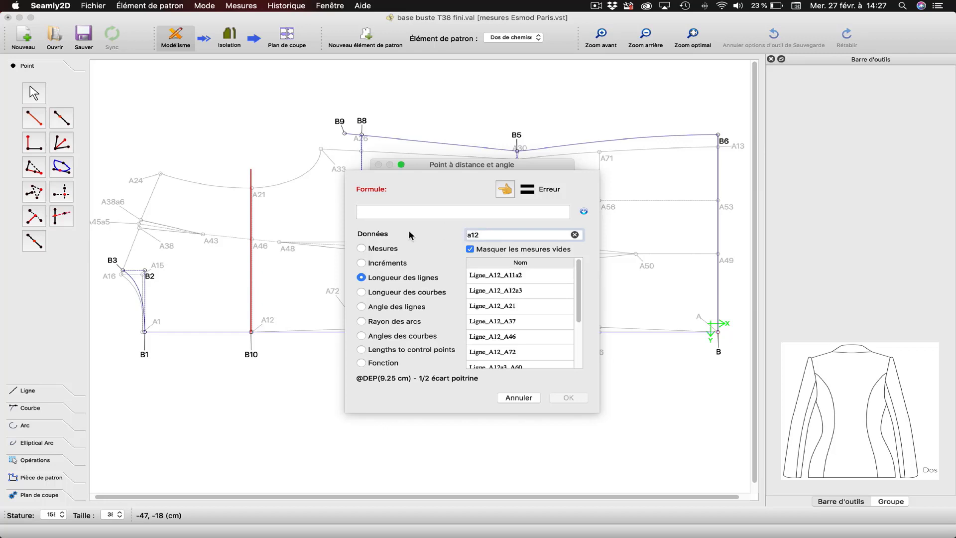
{"action": "left_click", "coordinate": [503, 308]}
{"action": "double_click", "coordinate": [502, 308]}
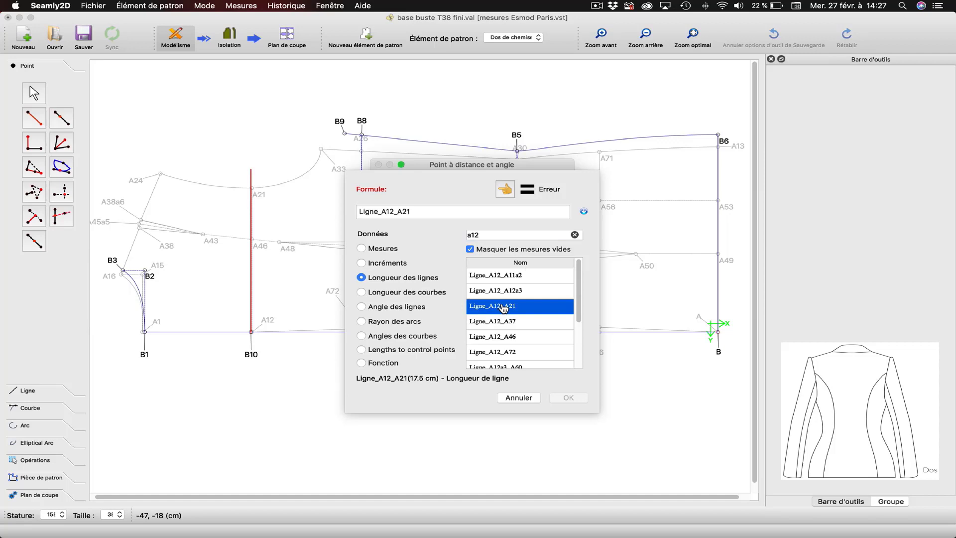
{"action": "left_click", "coordinate": [421, 209]}
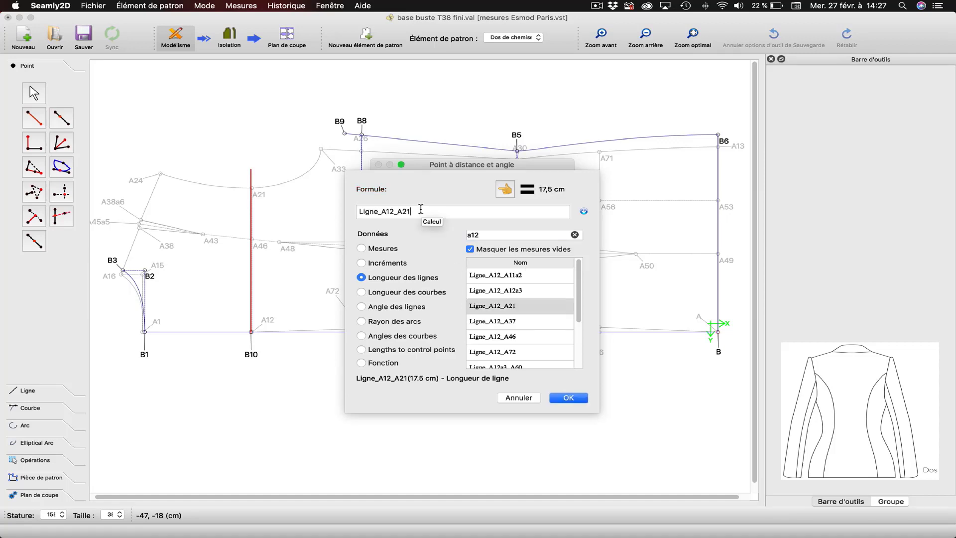
{"action": "type", "text": "+0,5"}
{"action": "left_click", "coordinate": [578, 399]}
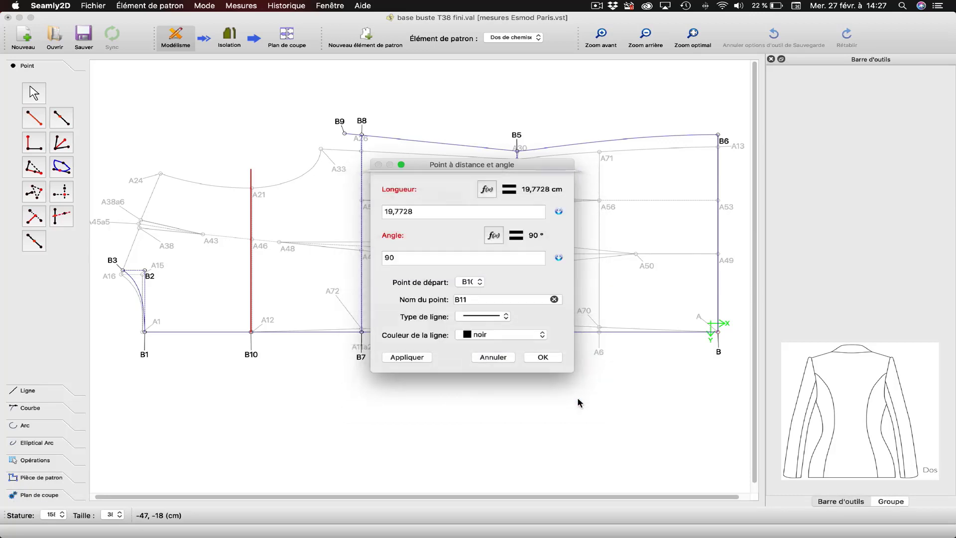
{"action": "left_click", "coordinate": [412, 357]}
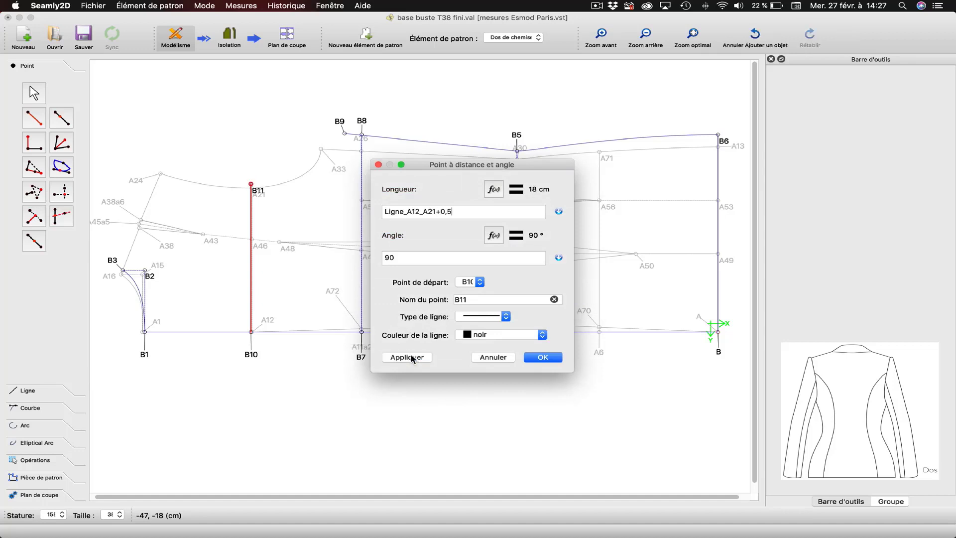
{"action": "left_click", "coordinate": [543, 358]}
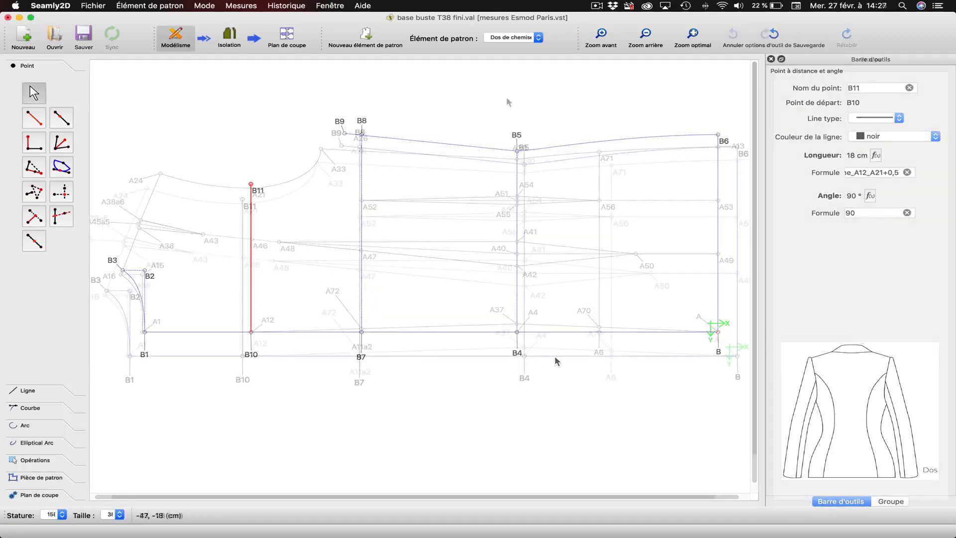
Change the B10–B11 line to a dashed line type and colour it blue (bleu) in B11's options.
{"action": "left_click", "coordinate": [252, 210]}
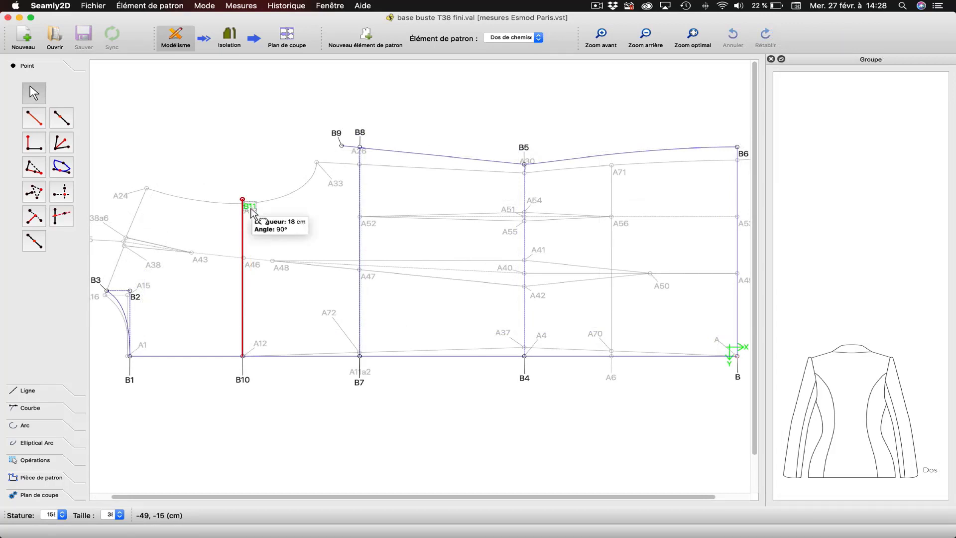
{"action": "right_click", "coordinate": [251, 210]}
{"action": "left_click", "coordinate": [282, 216]}
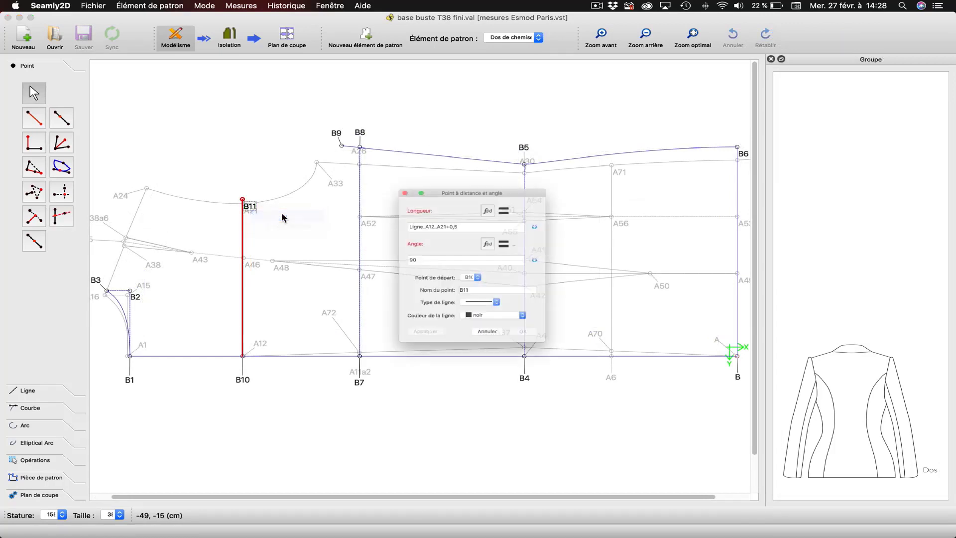
{"action": "left_click", "coordinate": [481, 316]}
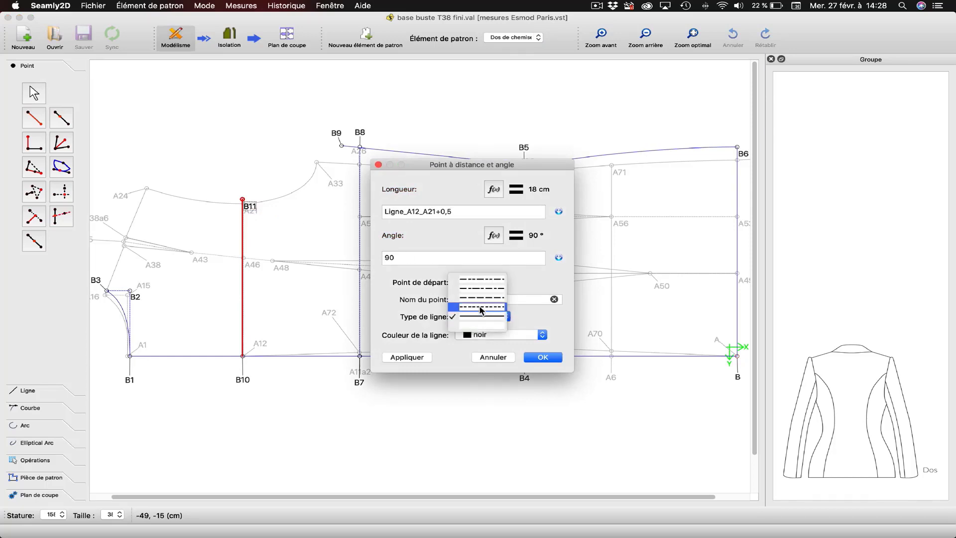
{"action": "left_click", "coordinate": [477, 299]}
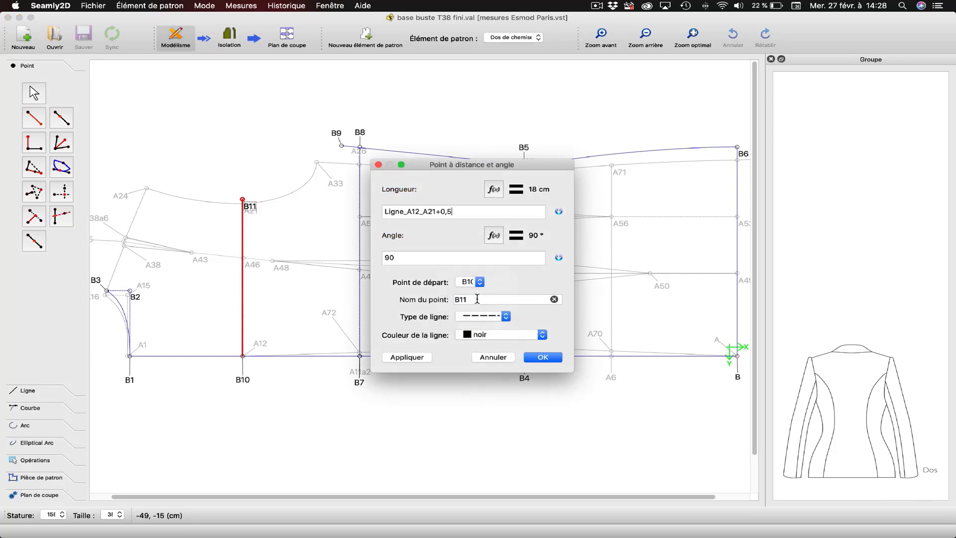
{"action": "left_click", "coordinate": [470, 338]}
{"action": "left_click", "coordinate": [469, 343]}
{"action": "left_click", "coordinate": [413, 357]}
{"action": "left_click", "coordinate": [542, 357]}
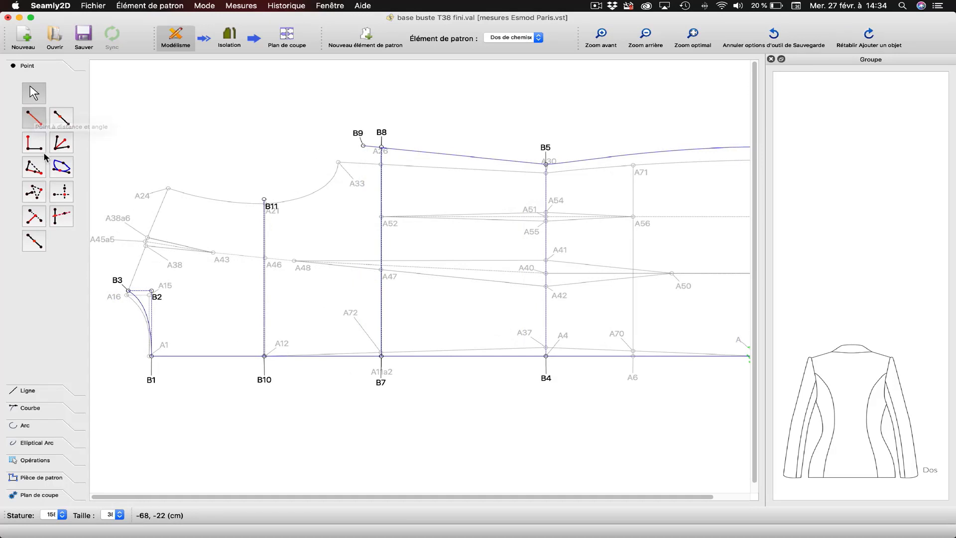
Place a point at distance and angle from B3 onto A24, about 12.5 cm at about 71°.
{"action": "left_click", "coordinate": [34, 117]}
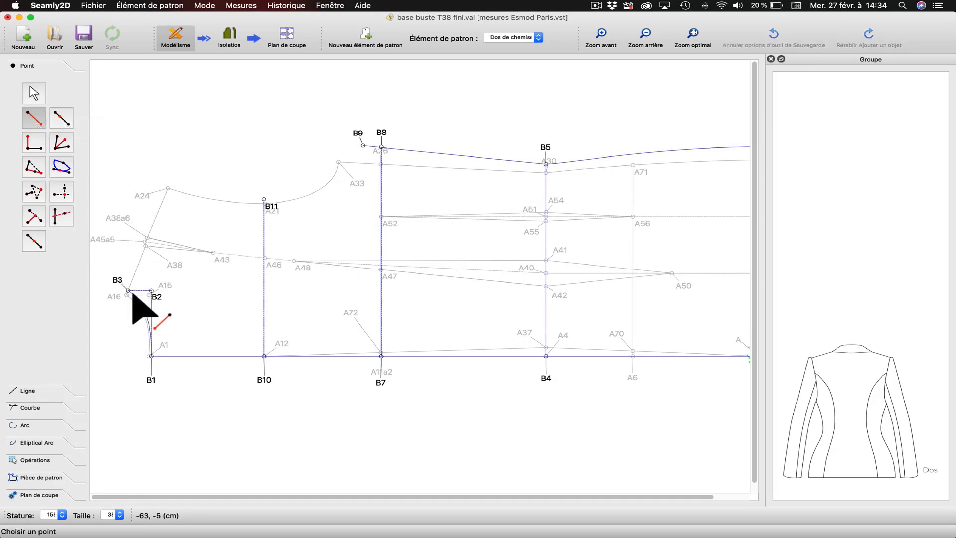
{"action": "left_click", "coordinate": [128, 290]}
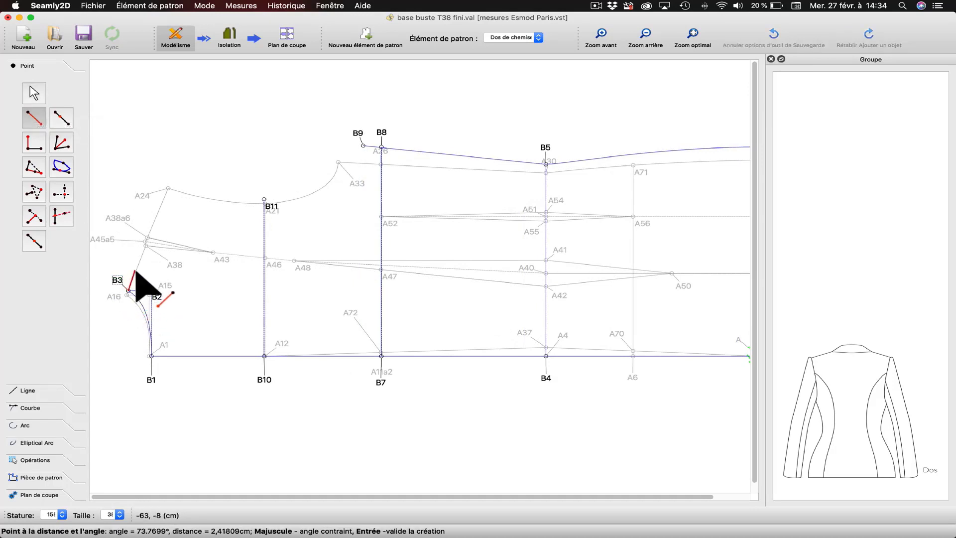
{"action": "left_click", "coordinate": [168, 188]}
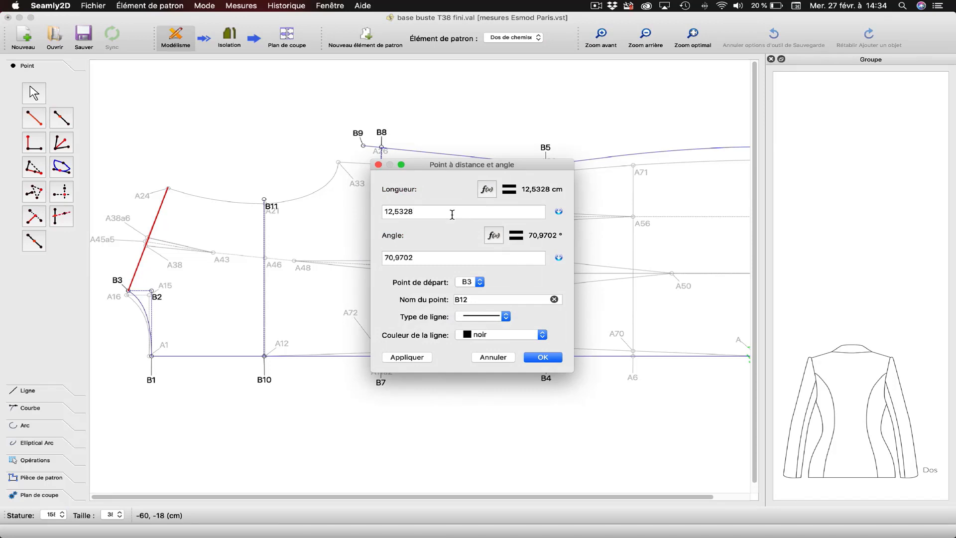
{"action": "left_click", "coordinate": [487, 190]}
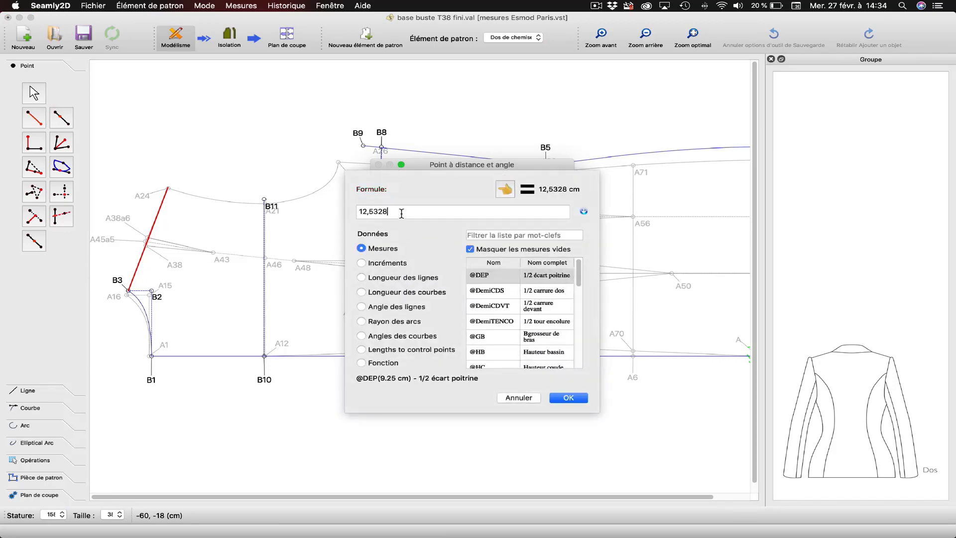
{"action": "left_click_drag", "start_coordinate": [389, 212], "coordinate": [353, 212]}
{"action": "key", "text": "BackSpace"}
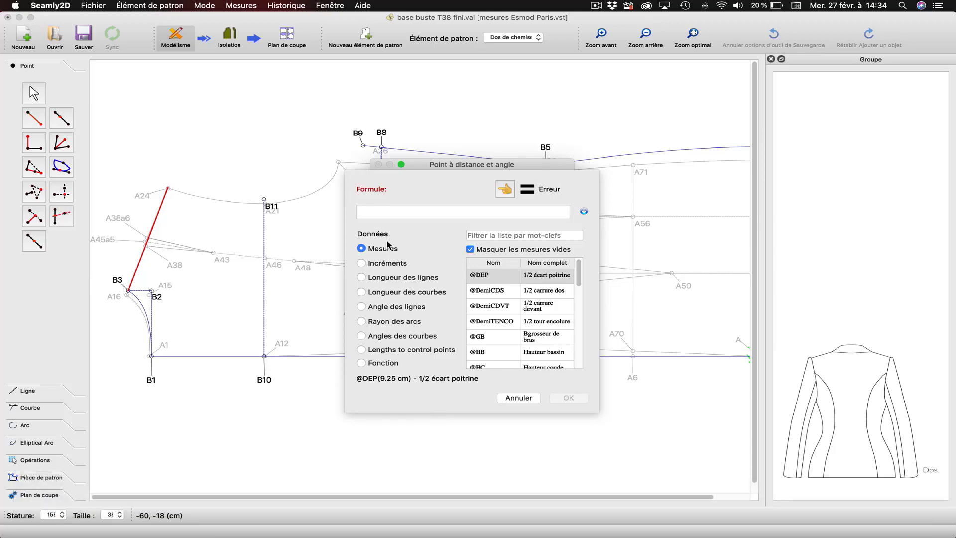
{"action": "left_click", "coordinate": [477, 235]}
{"action": "key", "text": "shift"}
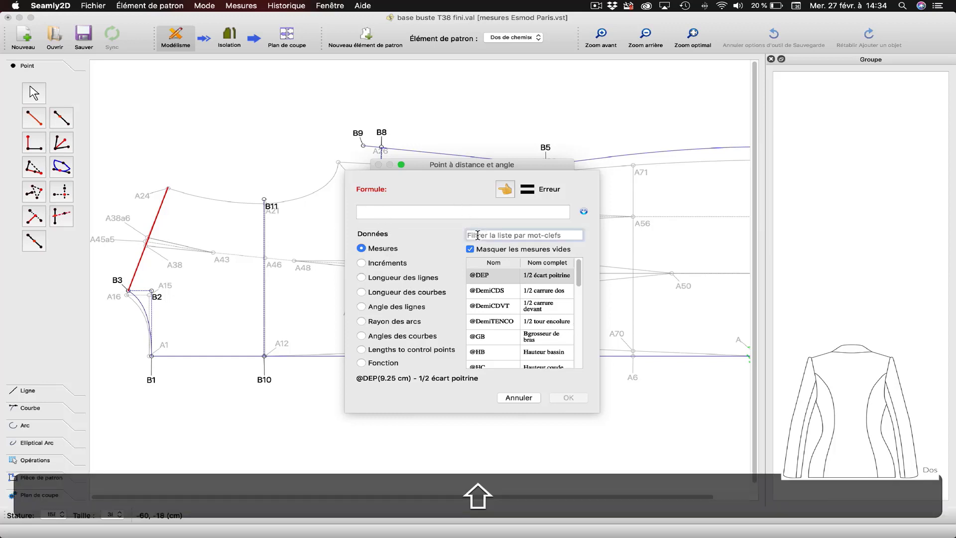
{"action": "type", "text": "LE"}
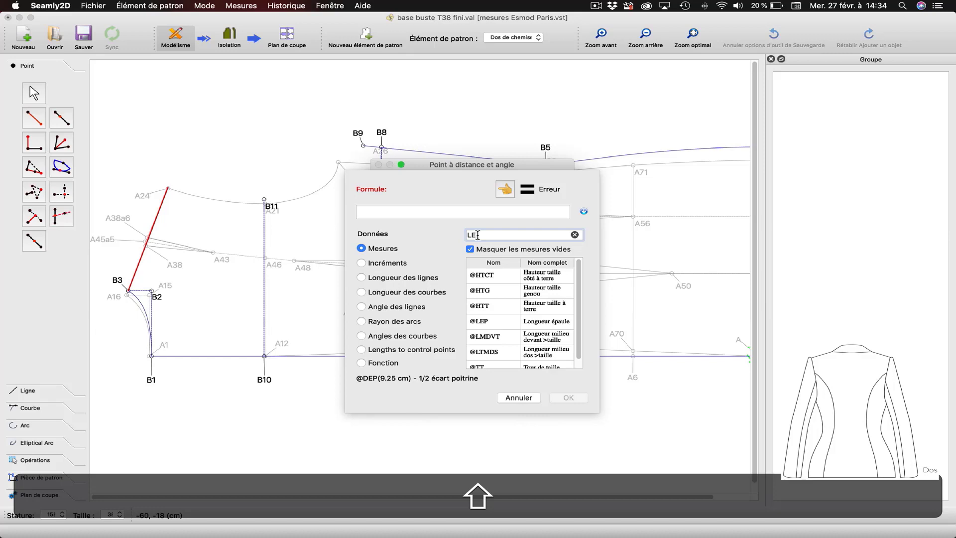
{"action": "double_click", "coordinate": [547, 323]}
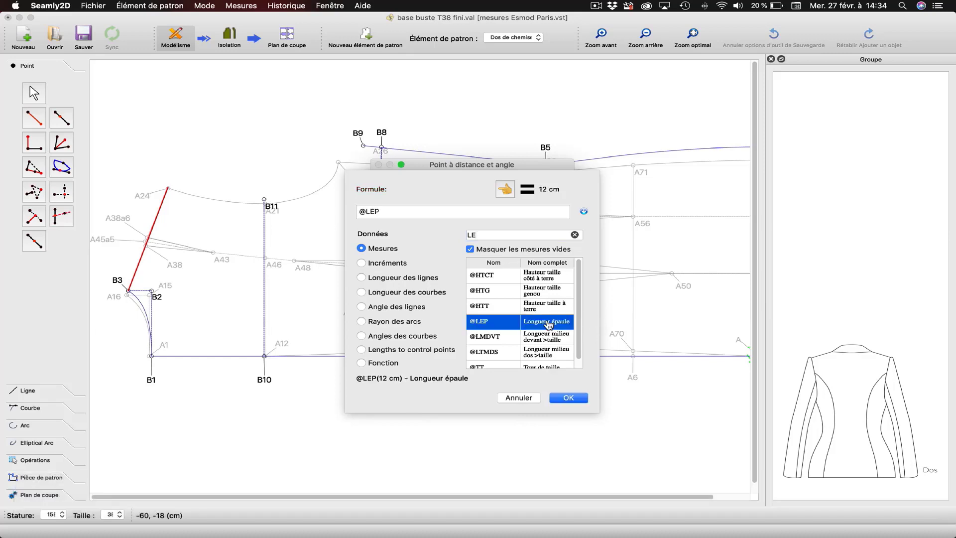
{"action": "left_click", "coordinate": [411, 212]}
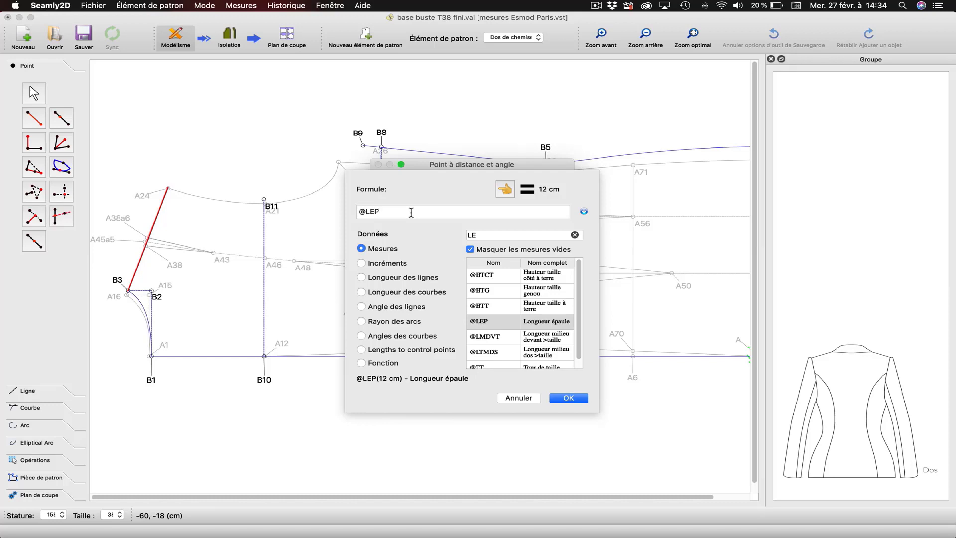
{"action": "type", "text": "+0"}
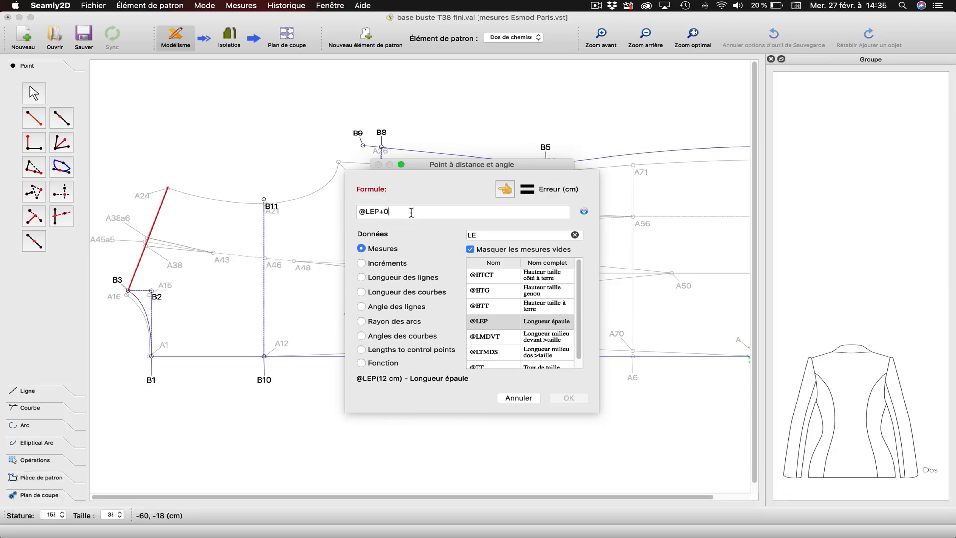
{"action": "type", "text": ",5"}
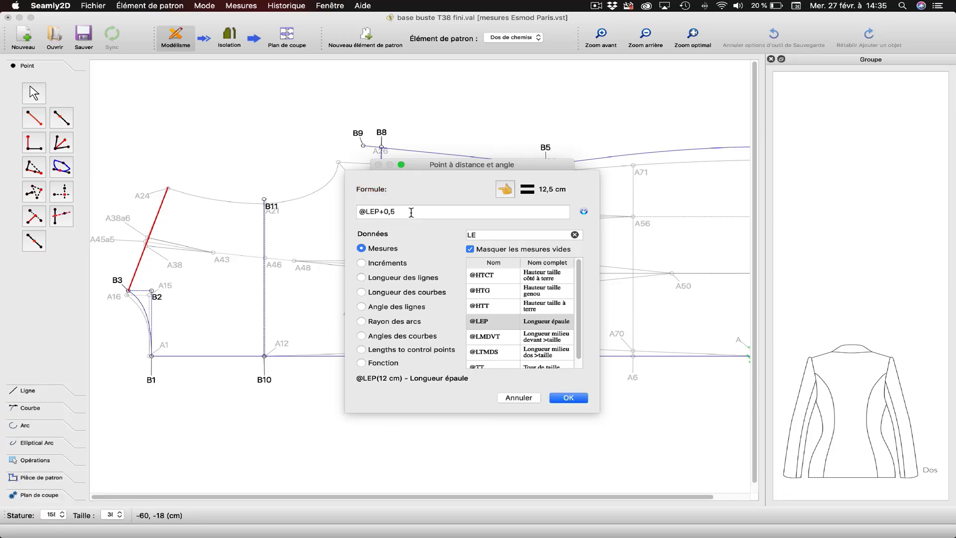
{"action": "left_click", "coordinate": [562, 398]}
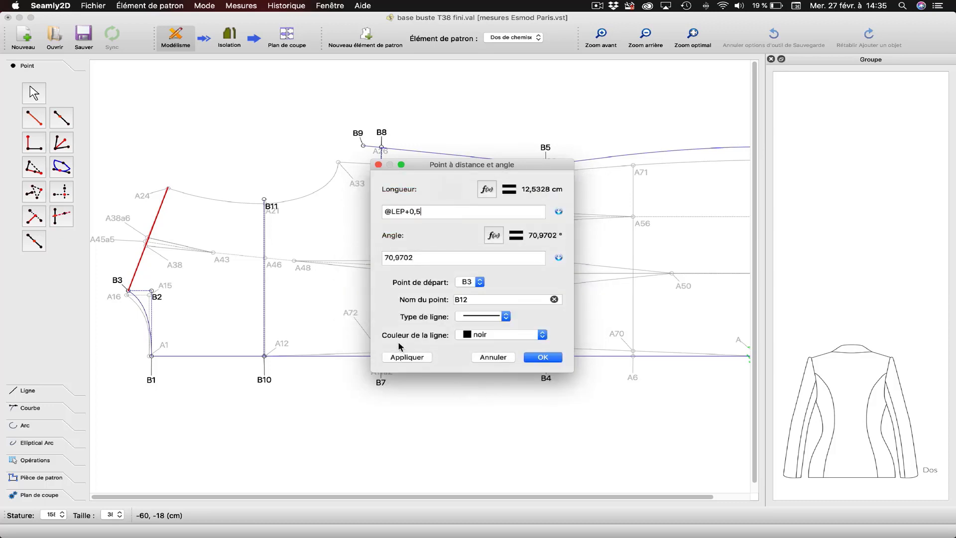
{"action": "left_click", "coordinate": [404, 357]}
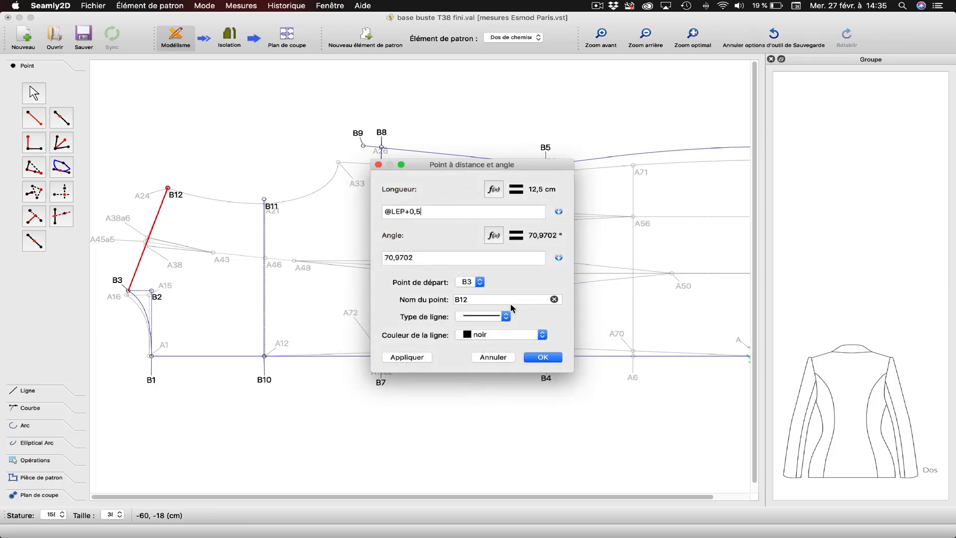
Set the colour of the B3–B12 shoulder line to blue (bleu) and confirm the point.
{"action": "left_click", "coordinate": [482, 335]}
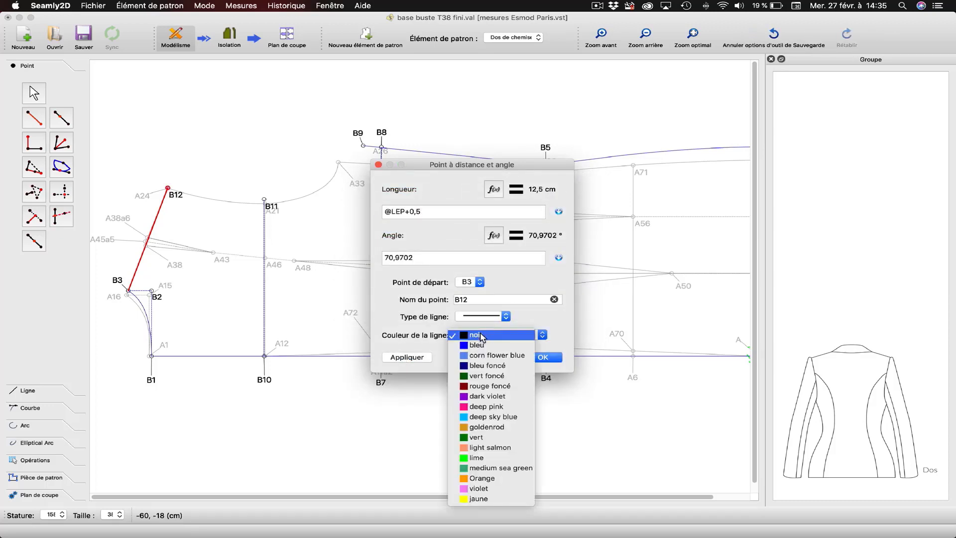
{"action": "left_click", "coordinate": [466, 345]}
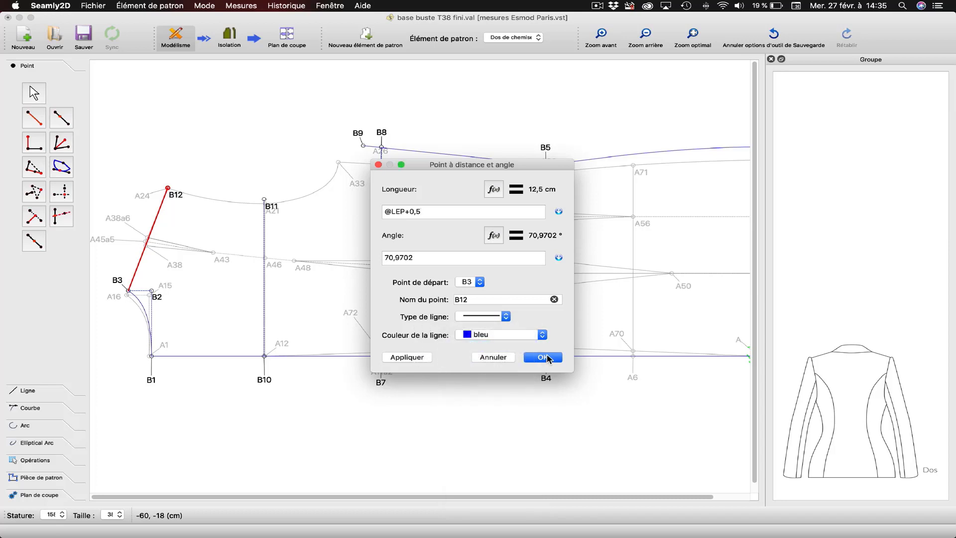
{"action": "left_click", "coordinate": [544, 358]}
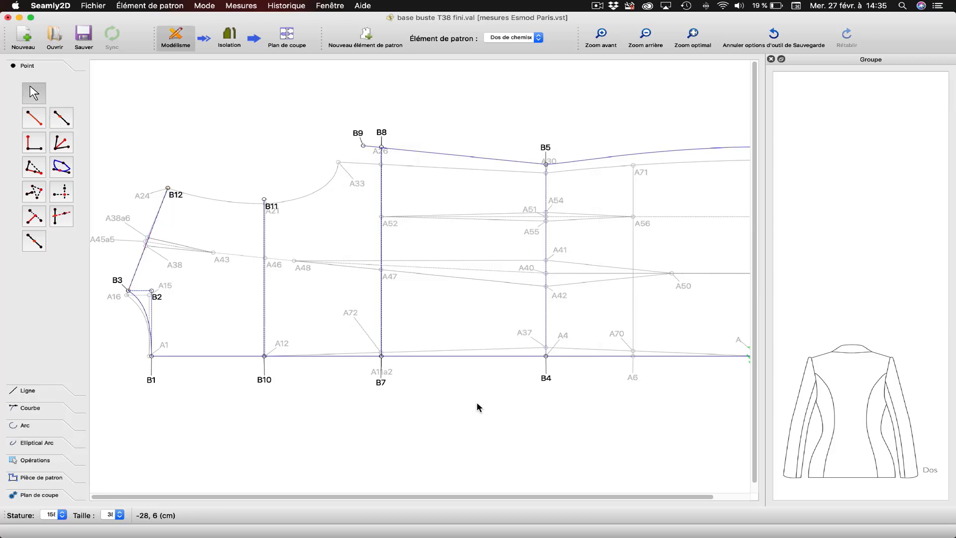
Draw a simple curve from B12 to B11 and adjust both control points into a shallow armhole curve arriving level at B11.
{"action": "left_click", "coordinate": [606, 36]}
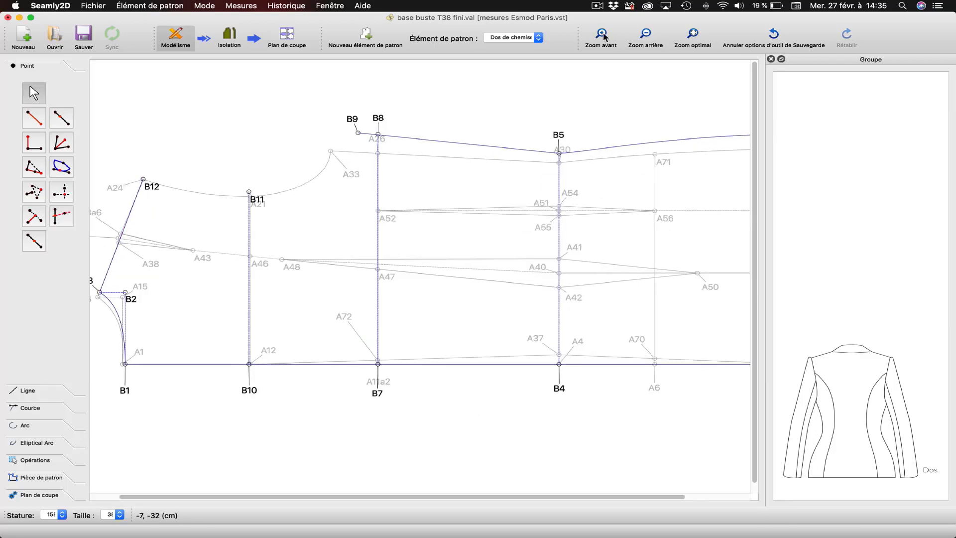
{"action": "left_click", "coordinate": [605, 36]}
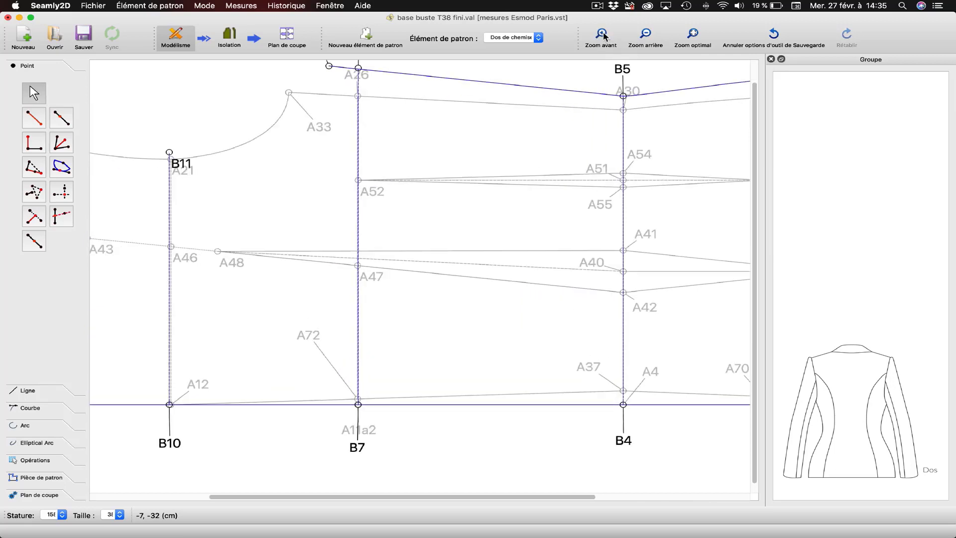
{"action": "left_click_drag", "start_coordinate": [467, 495], "coordinate": [252, 504]}
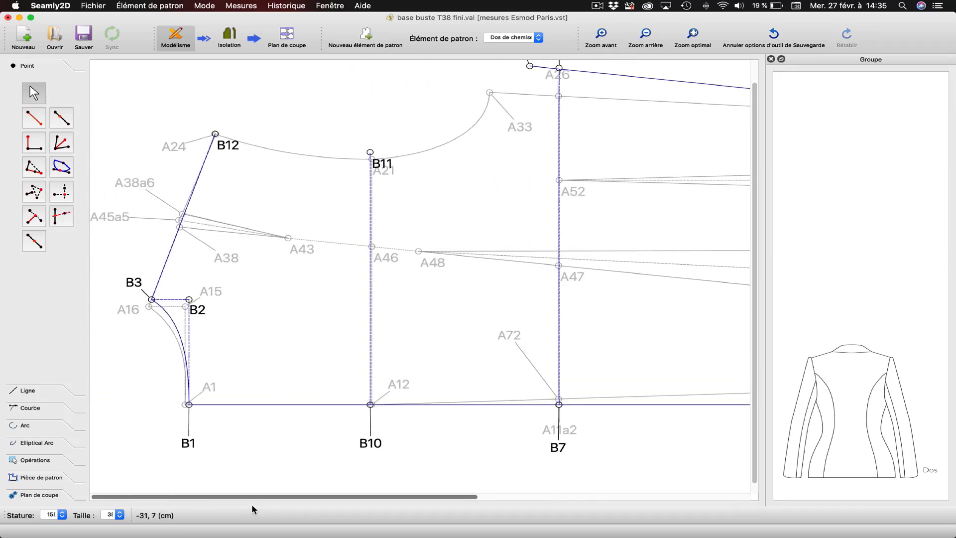
{"action": "left_click", "coordinate": [601, 36]}
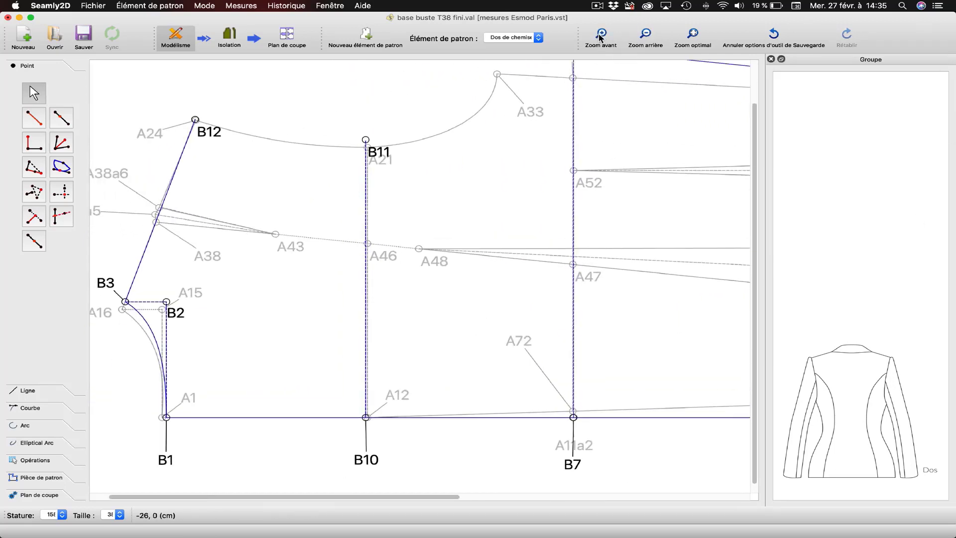
{"action": "left_click", "coordinate": [602, 36]}
{"action": "left_click_drag", "start_coordinate": [753, 207], "coordinate": [756, 129]}
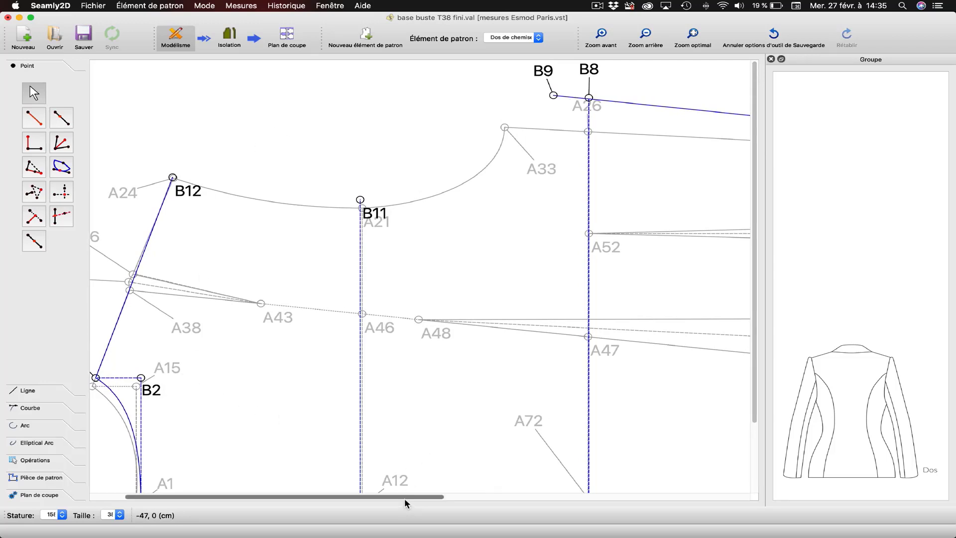
{"action": "left_click_drag", "start_coordinate": [404, 498], "coordinate": [358, 501]}
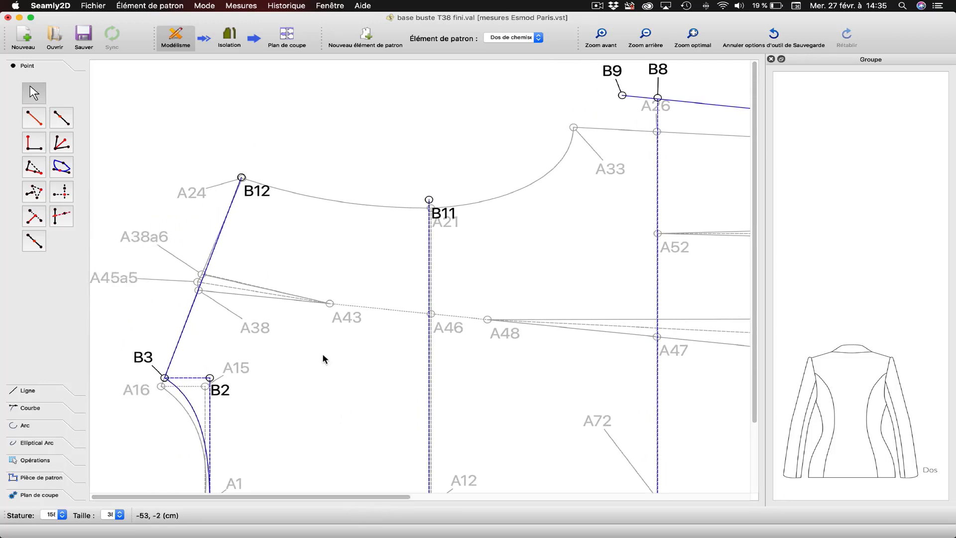
{"action": "left_click", "coordinate": [26, 411]}
{"action": "left_click", "coordinate": [34, 153]}
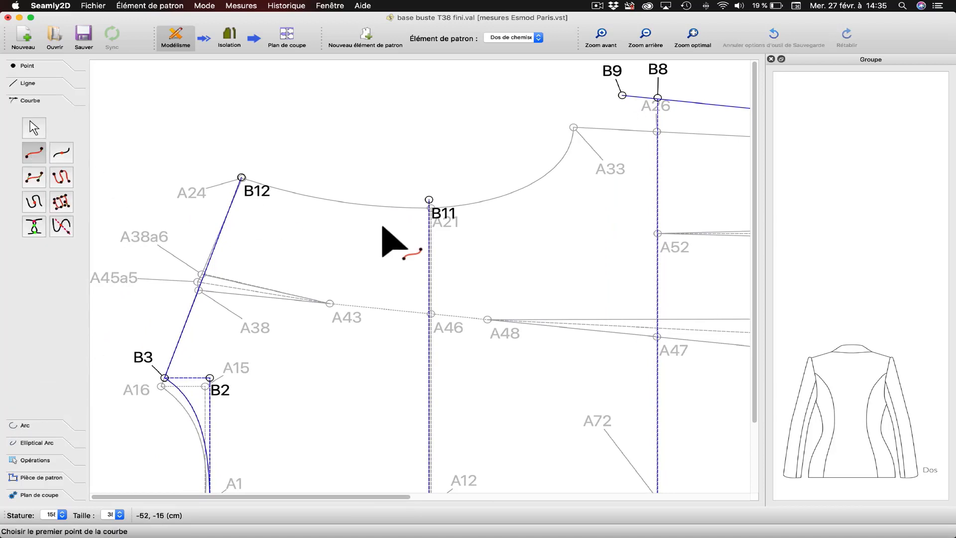
{"action": "left_click", "coordinate": [259, 189]}
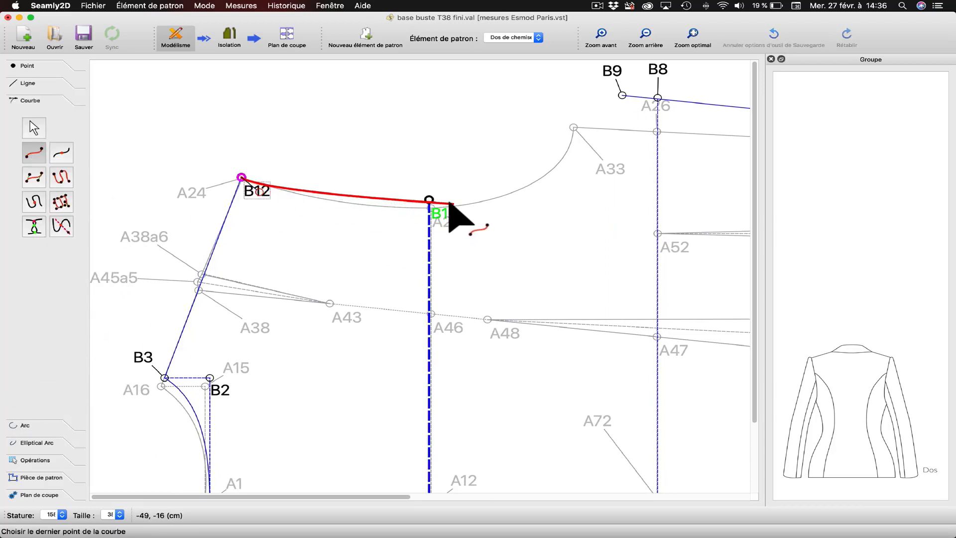
{"action": "left_click", "coordinate": [447, 213]}
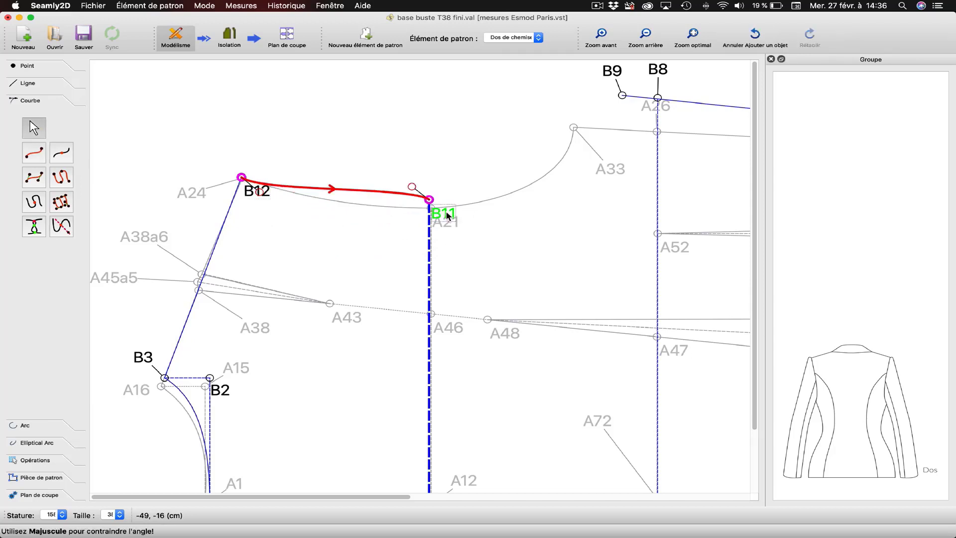
{"action": "left_click_drag", "start_coordinate": [412, 187], "coordinate": [383, 202]}
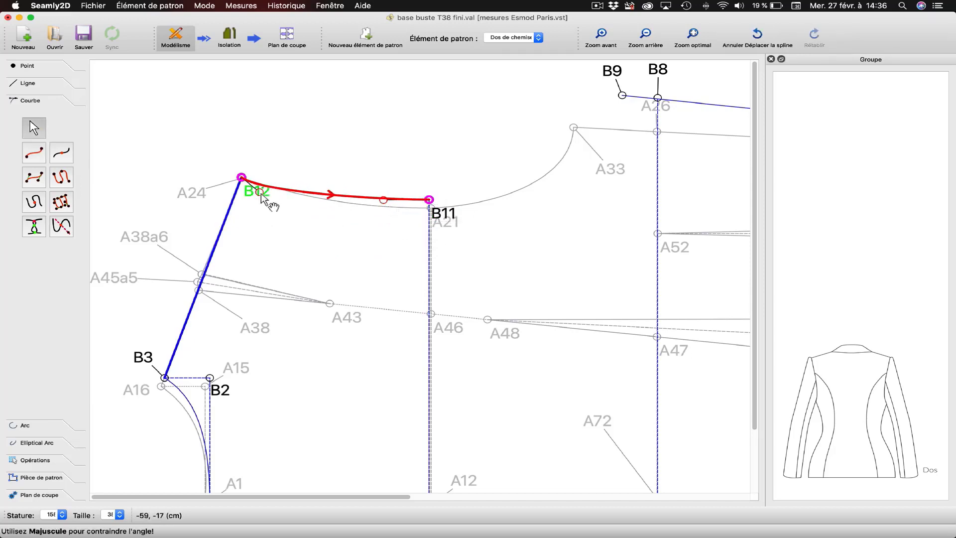
{"action": "left_click_drag", "start_coordinate": [262, 195], "coordinate": [293, 198]}
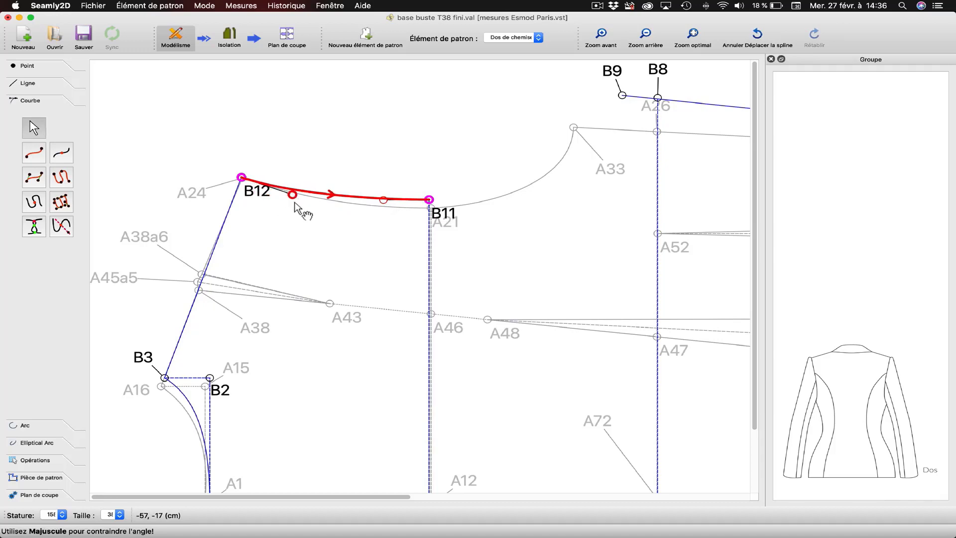
Draw a simple curve from B11 to B9 for the lower part of the armhole.
{"action": "left_click", "coordinate": [34, 152]}
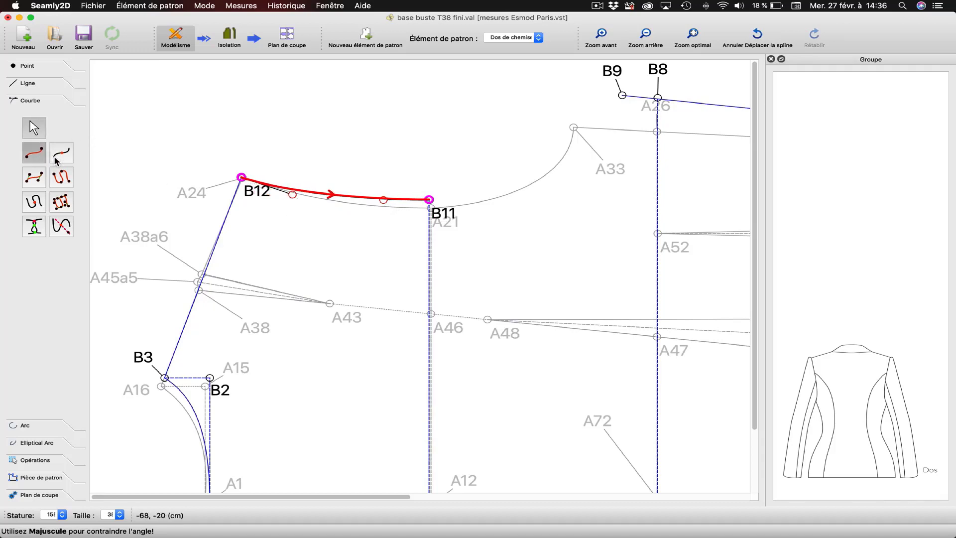
{"action": "left_click", "coordinate": [445, 217]}
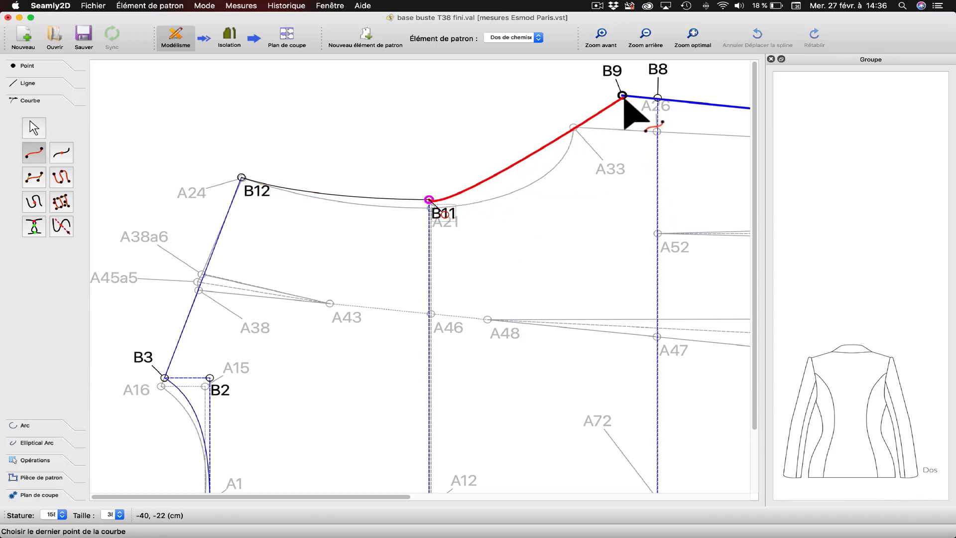
{"action": "left_click", "coordinate": [623, 95]}
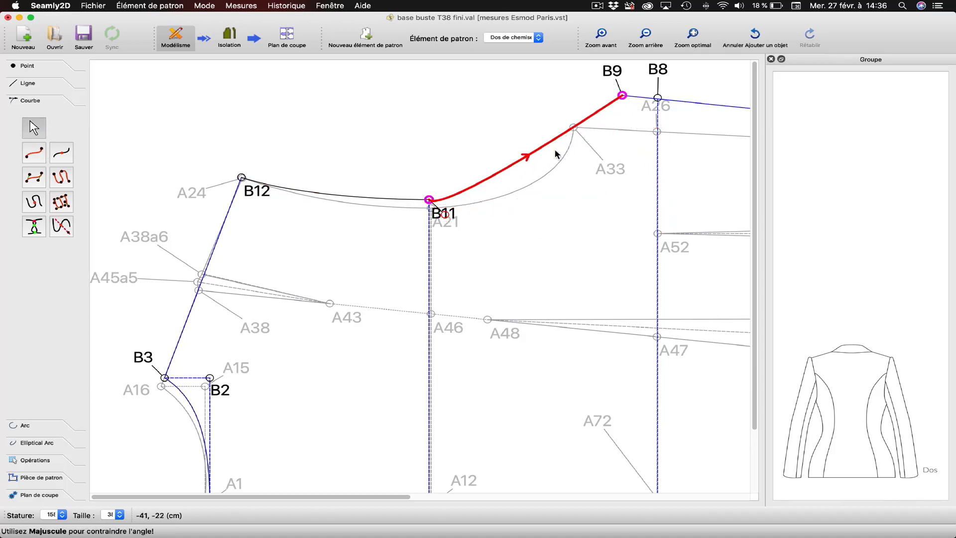
Shape the B11–B9 armhole curve to leave B11 level and meet B9 at 270°, and colour it blue (bleu).
{"action": "left_click_drag", "start_coordinate": [503, 216], "coordinate": [555, 205]}
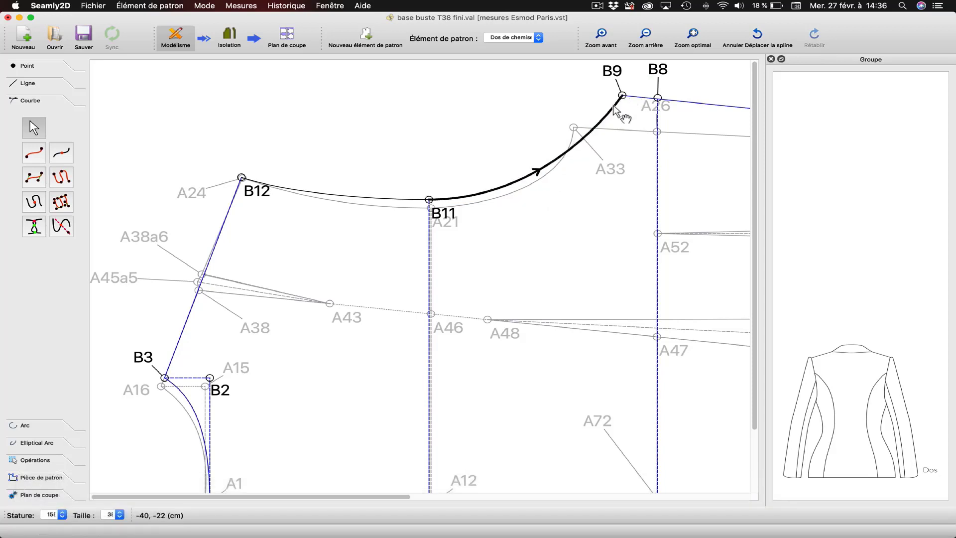
{"action": "left_click_drag", "start_coordinate": [615, 118], "coordinate": [617, 153], "text": "shift"}
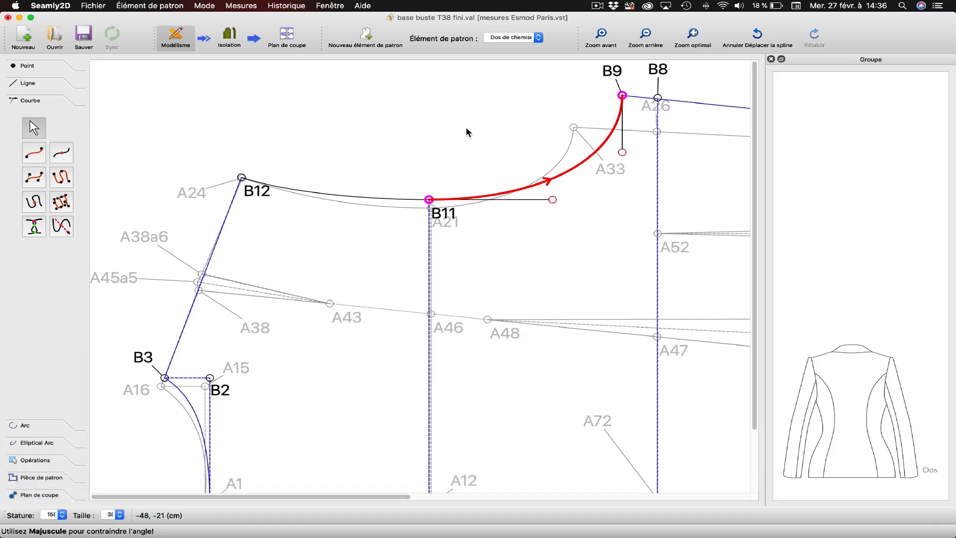
{"action": "right_click", "coordinate": [564, 174]}
{"action": "left_click", "coordinate": [573, 181]}
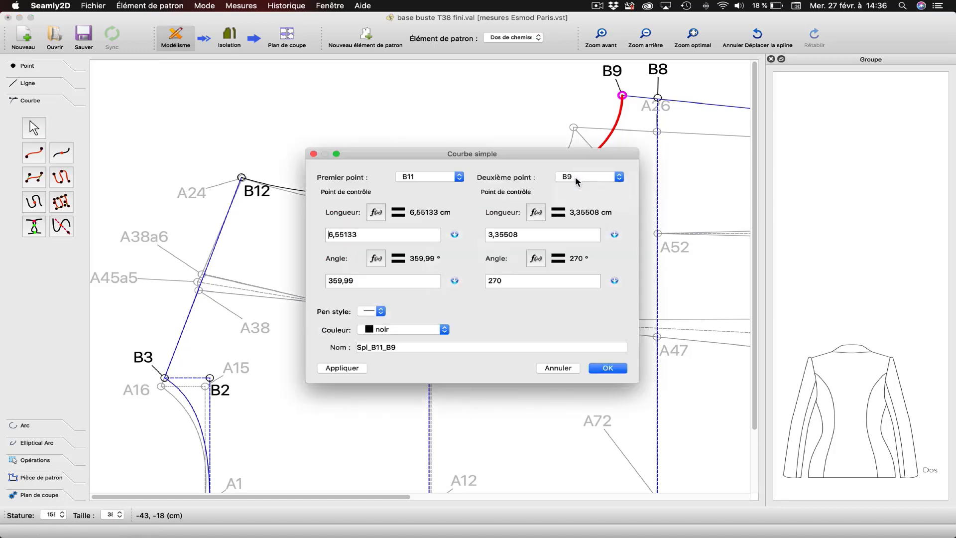
{"action": "left_click", "coordinate": [381, 332]}
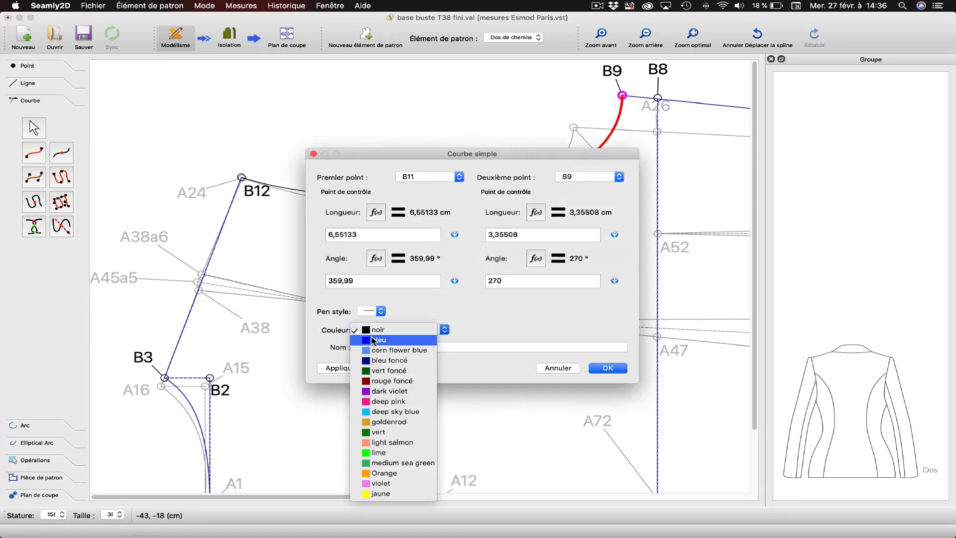
{"action": "left_click", "coordinate": [369, 342]}
{"action": "left_click", "coordinate": [332, 369]}
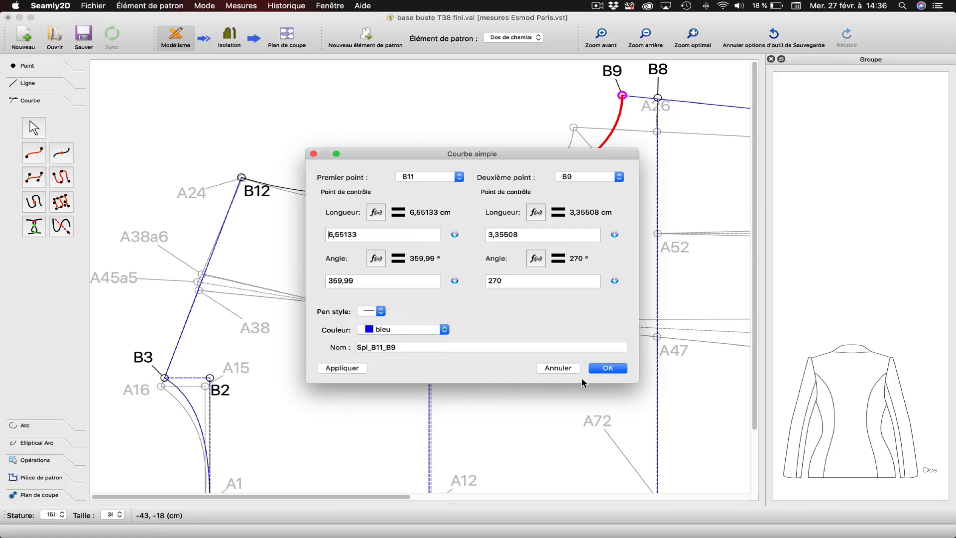
{"action": "left_click", "coordinate": [604, 376]}
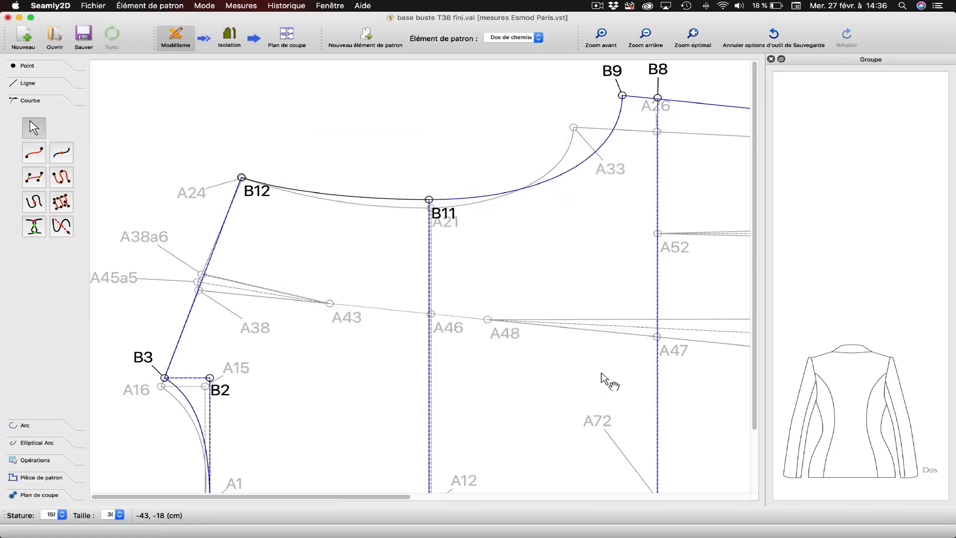
Set the colour of the B12–B11 armhole curve to corn flower blue and confirm it.
{"action": "left_click", "coordinate": [412, 200]}
{"action": "right_click", "coordinate": [412, 200]}
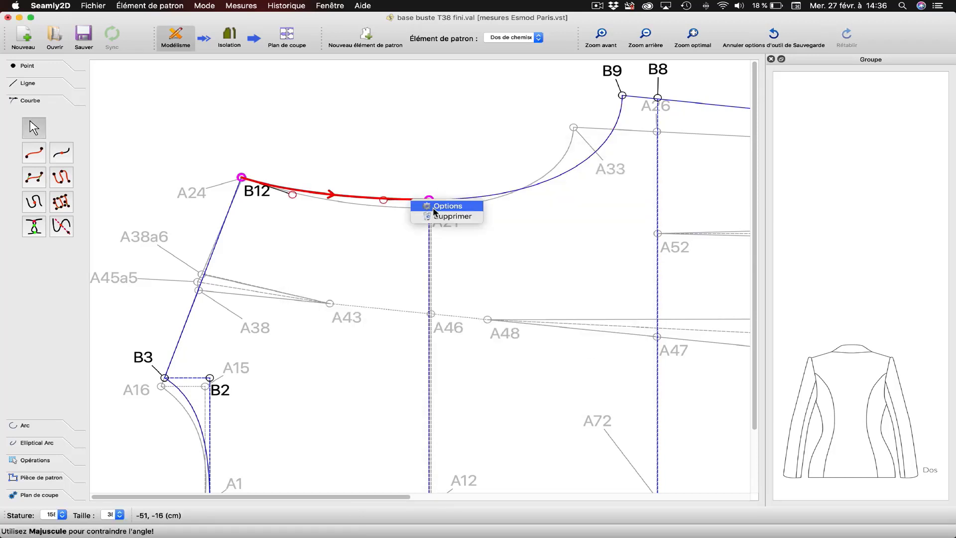
{"action": "left_click", "coordinate": [434, 207]}
{"action": "left_click", "coordinate": [391, 331]}
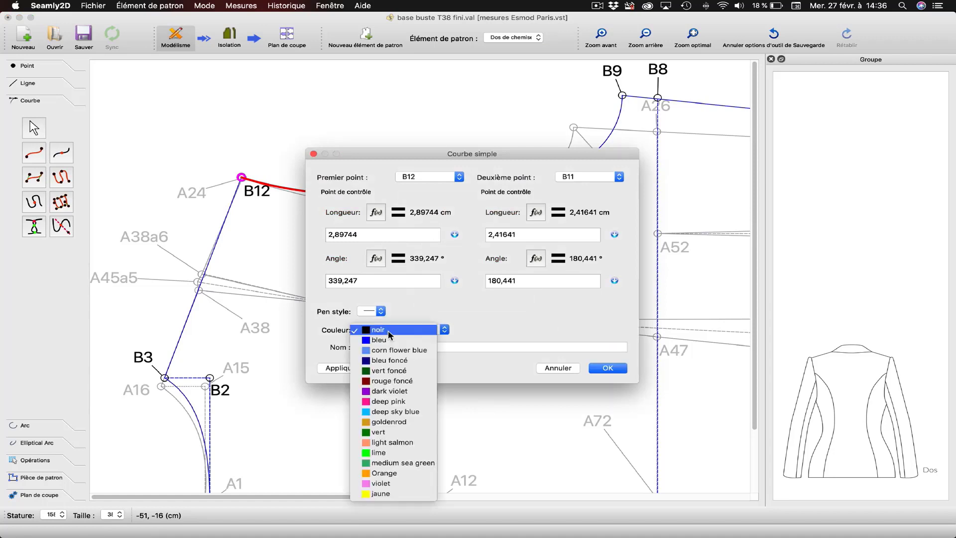
{"action": "left_click", "coordinate": [399, 350]}
{"action": "left_click", "coordinate": [350, 368]}
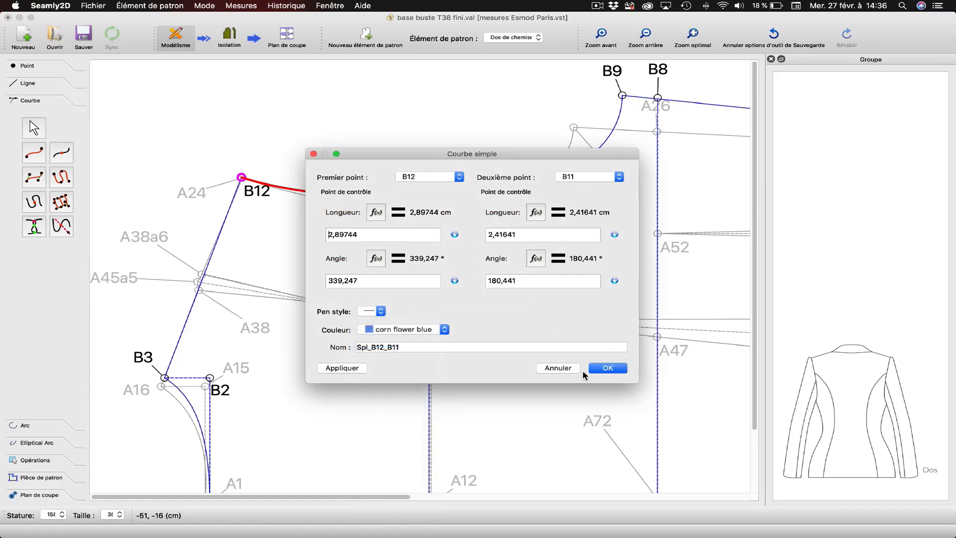
{"action": "left_click", "coordinate": [597, 371]}
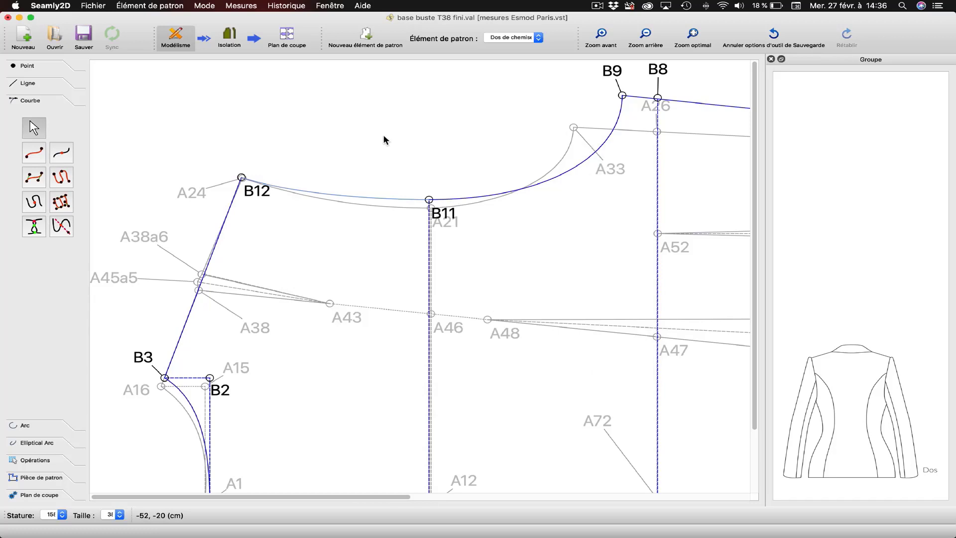
Place a point at a distance from B4 towards B5 with its length set to the line length Ligne_A37_A40.
{"action": "left_click", "coordinate": [694, 35]}
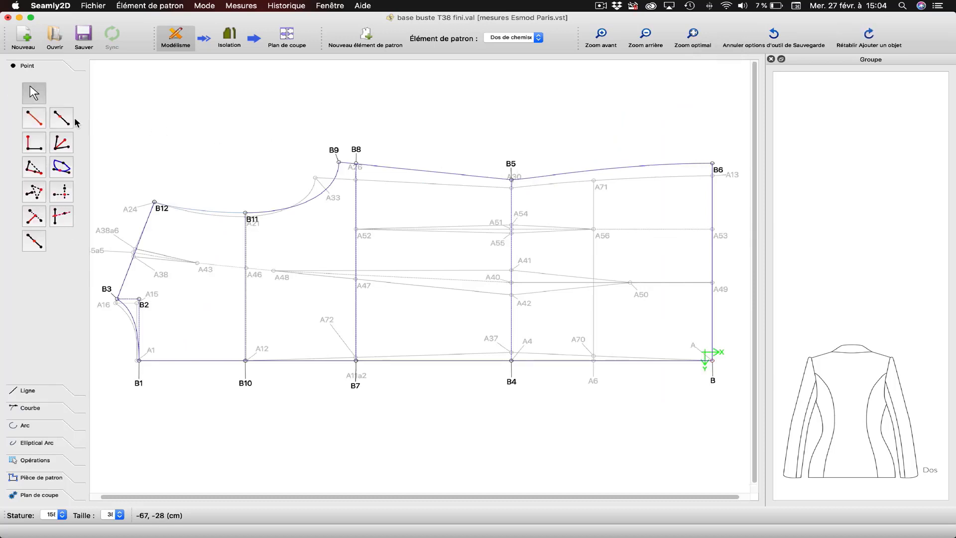
{"action": "left_click", "coordinate": [61, 118]}
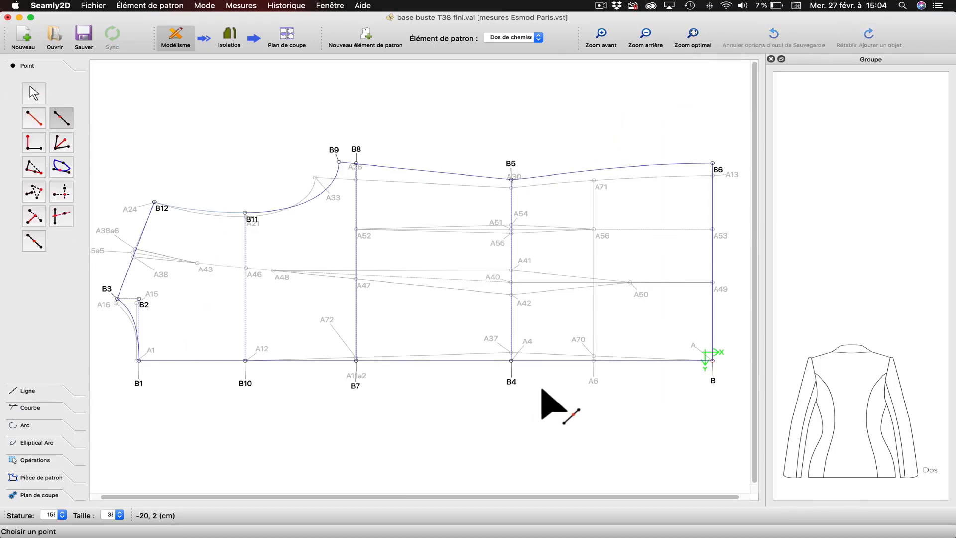
{"action": "left_click", "coordinate": [513, 380]}
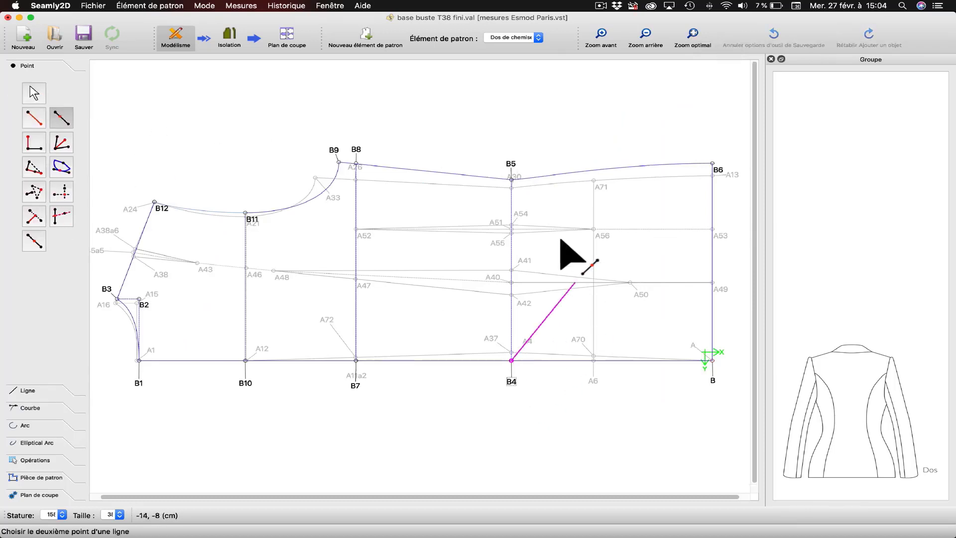
{"action": "left_click", "coordinate": [511, 169]}
{"action": "left_click", "coordinate": [496, 202]}
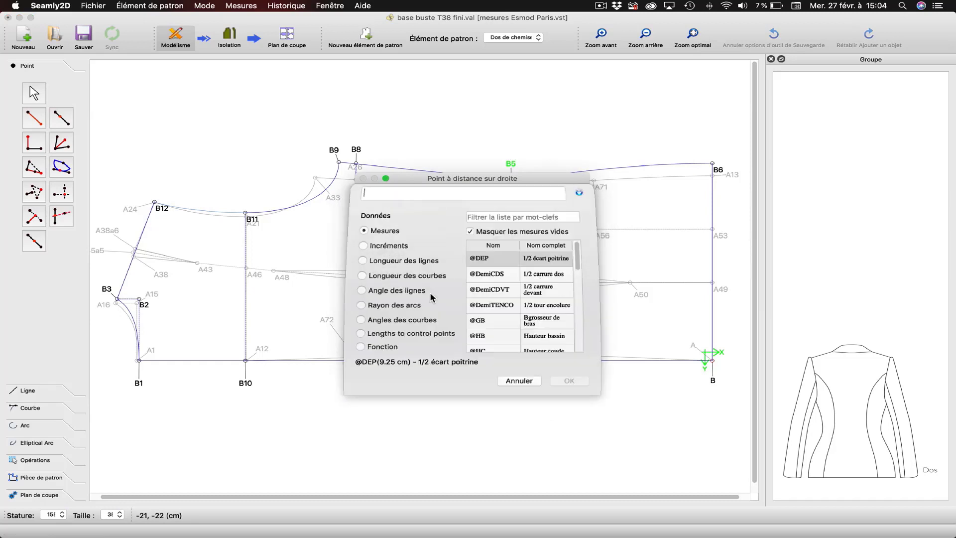
{"action": "left_click", "coordinate": [431, 295]}
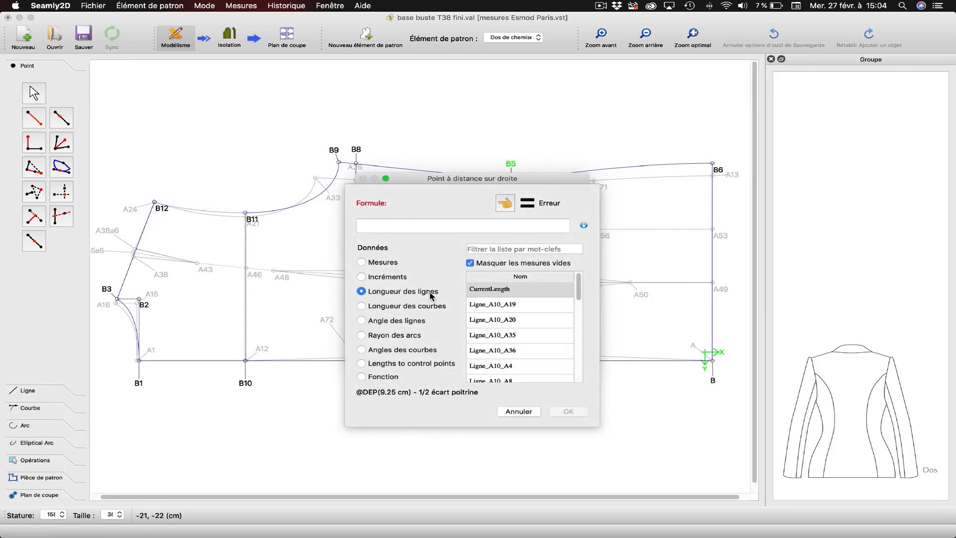
{"action": "left_click", "coordinate": [492, 250]}
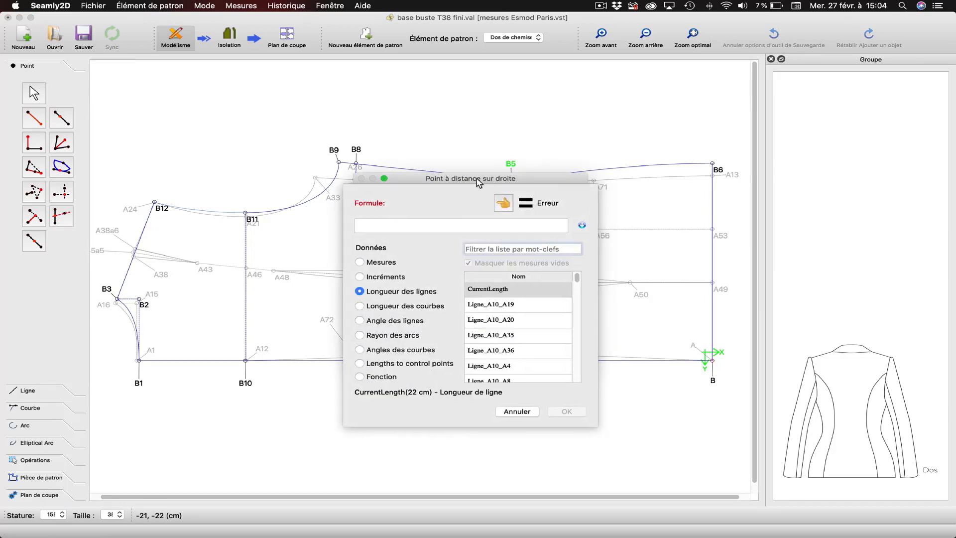
{"action": "left_click_drag", "start_coordinate": [490, 180], "coordinate": [362, 159]}
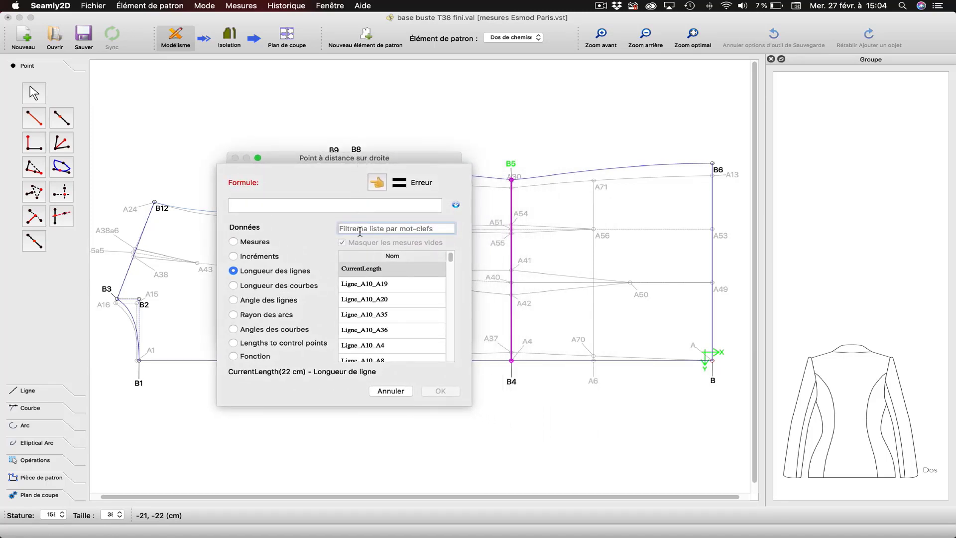
{"action": "type", "text": "A"}
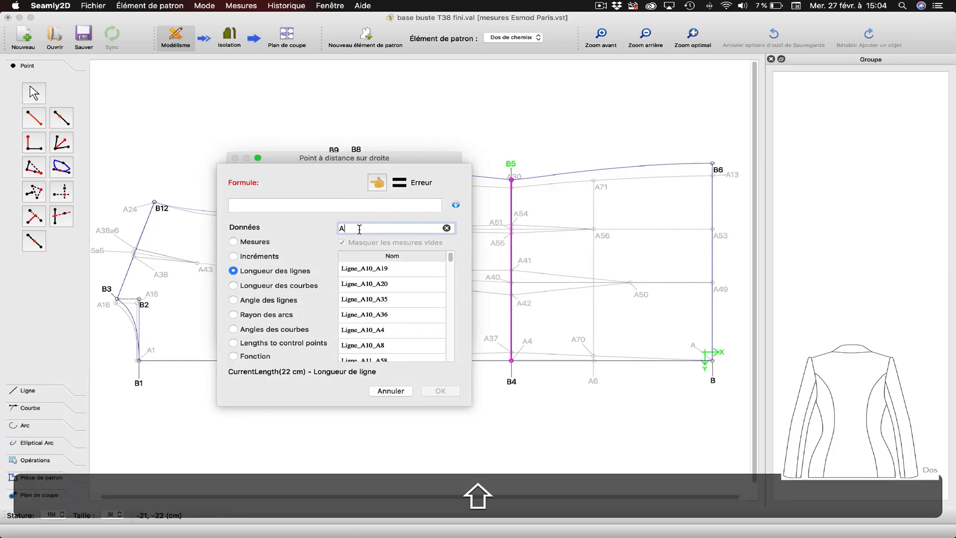
{"action": "type", "text": "37"}
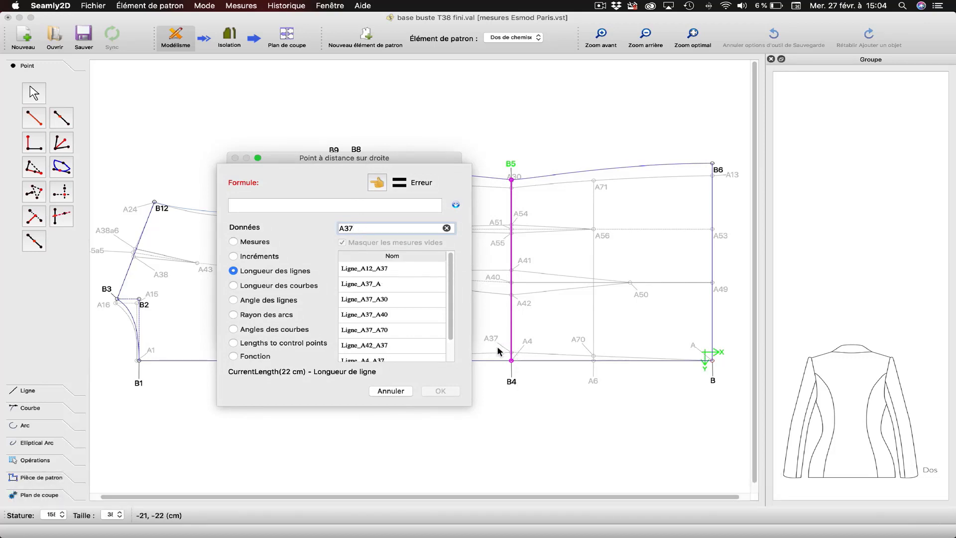
{"action": "double_click", "coordinate": [375, 315]}
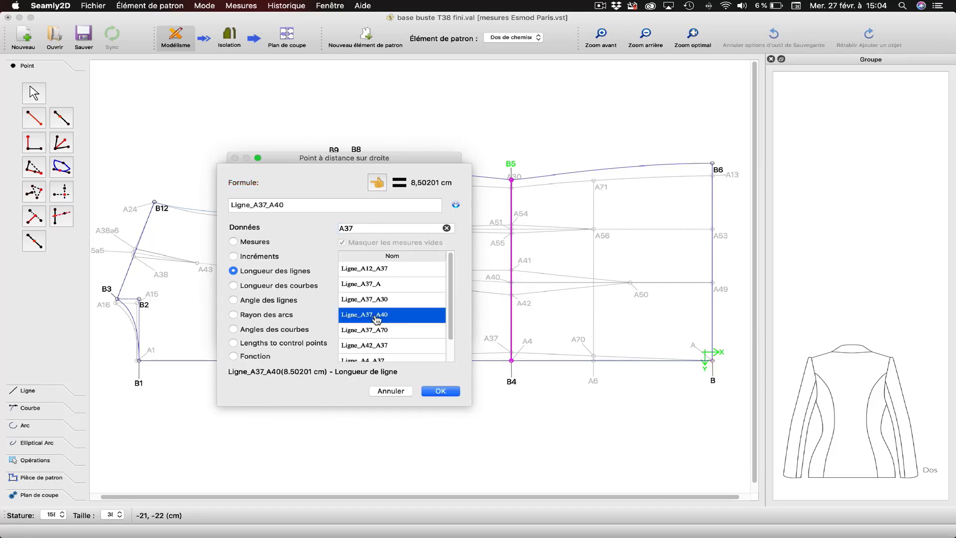
{"action": "left_click", "coordinate": [324, 208]}
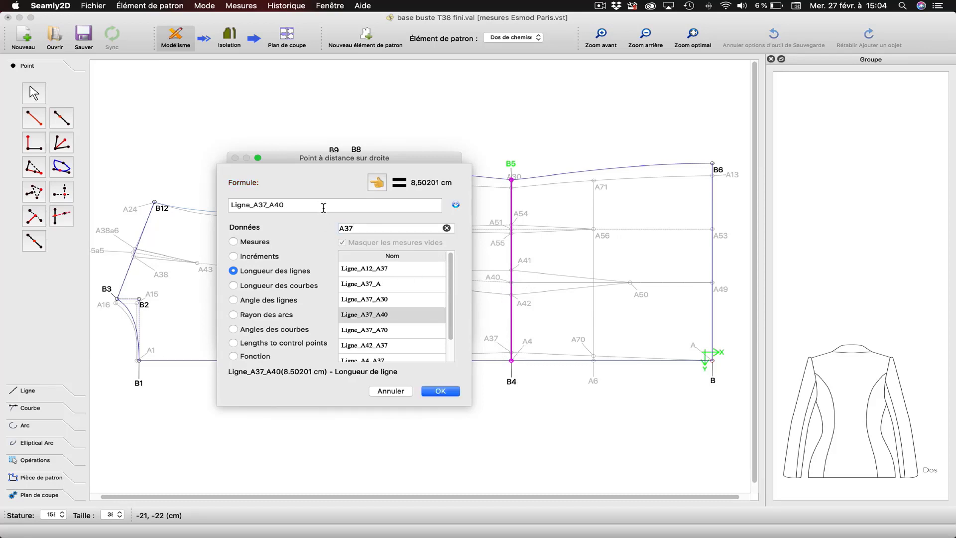
{"action": "left_click", "coordinate": [440, 391]}
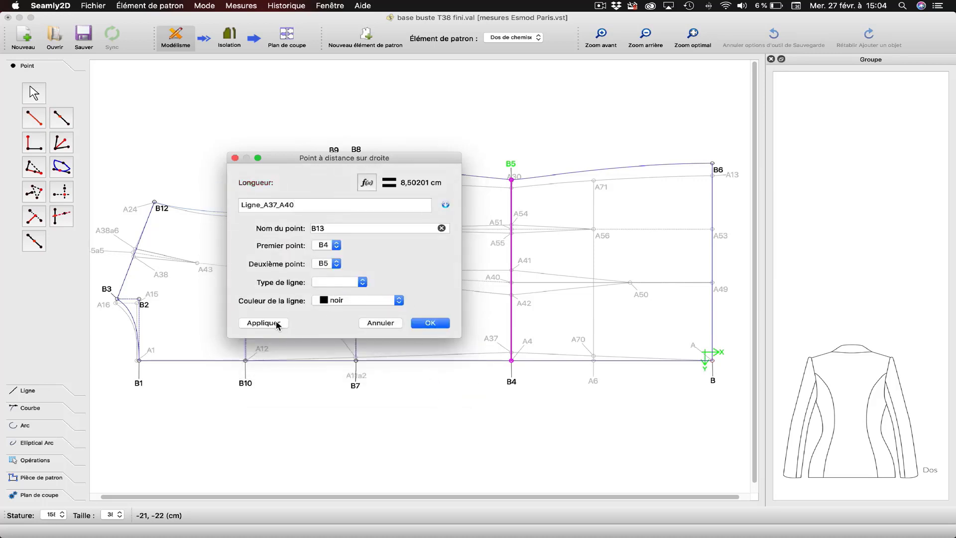
{"action": "left_click", "coordinate": [278, 324]}
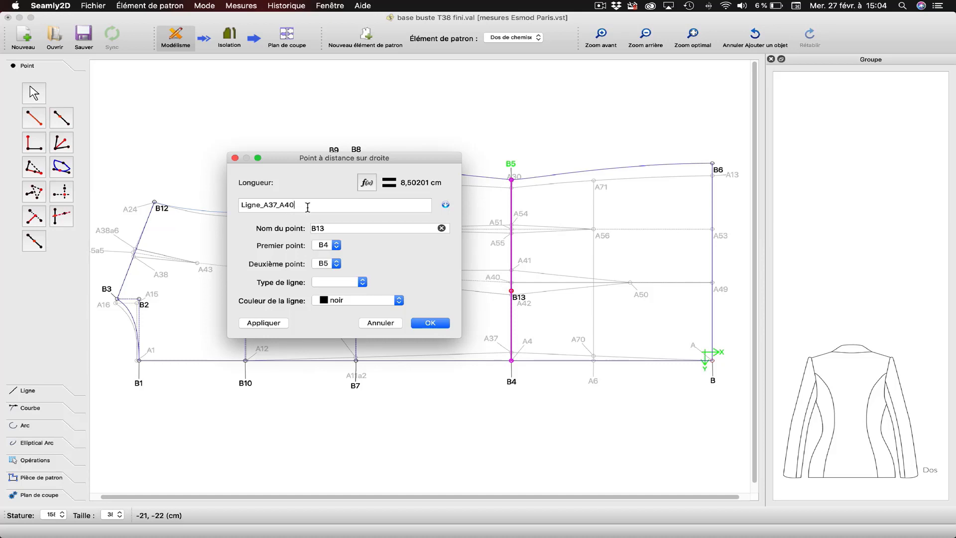
Extend the new B4–B5 point's length formula to Ligne_A37_A40+1, apply it and confirm the point.
{"action": "key", "text": "shift"}
{"action": "type", "text": "1"}
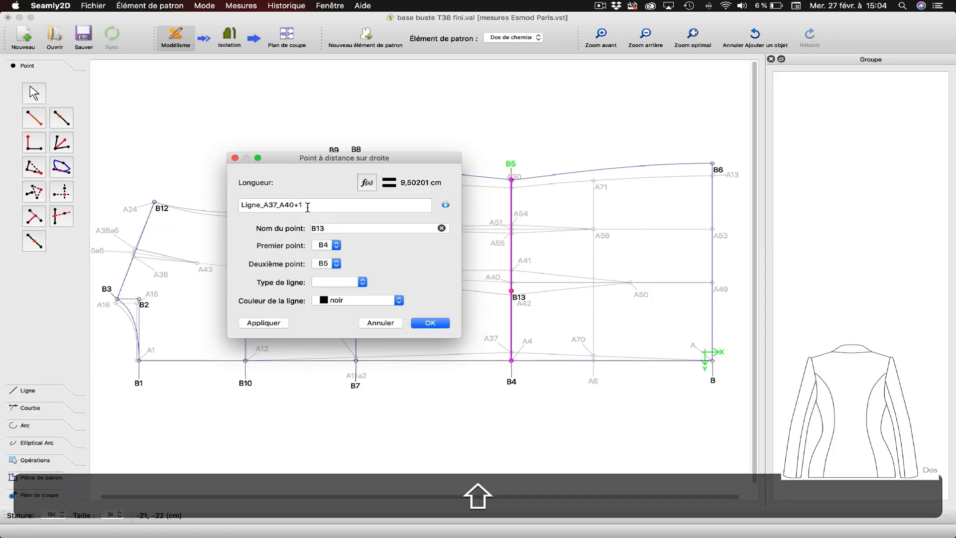
{"action": "left_click", "coordinate": [274, 324]}
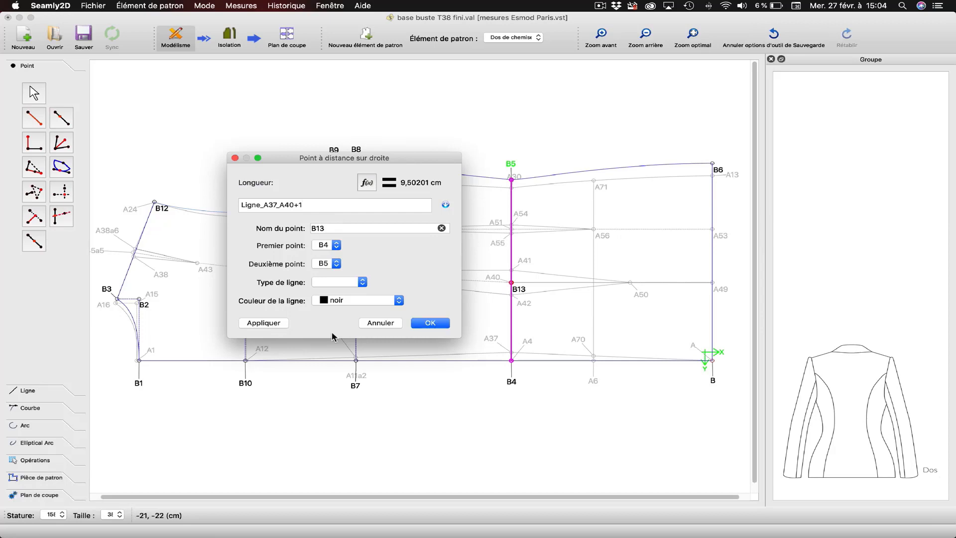
{"action": "left_click", "coordinate": [433, 324]}
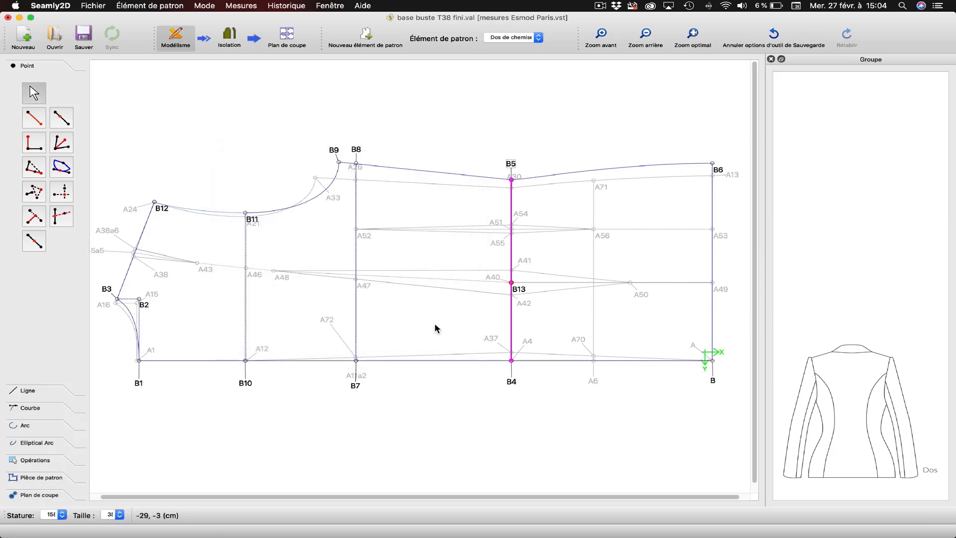
{"action": "left_click", "coordinate": [435, 131]}
Begin a point at a distance on the line from B13 towards B5.
{"action": "left_click", "coordinate": [62, 118]}
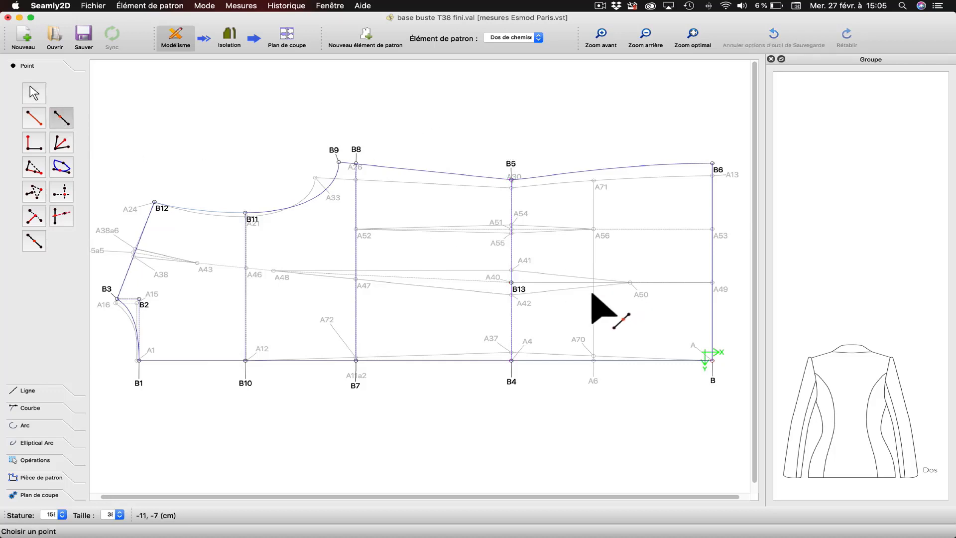
{"action": "left_click", "coordinate": [520, 292]}
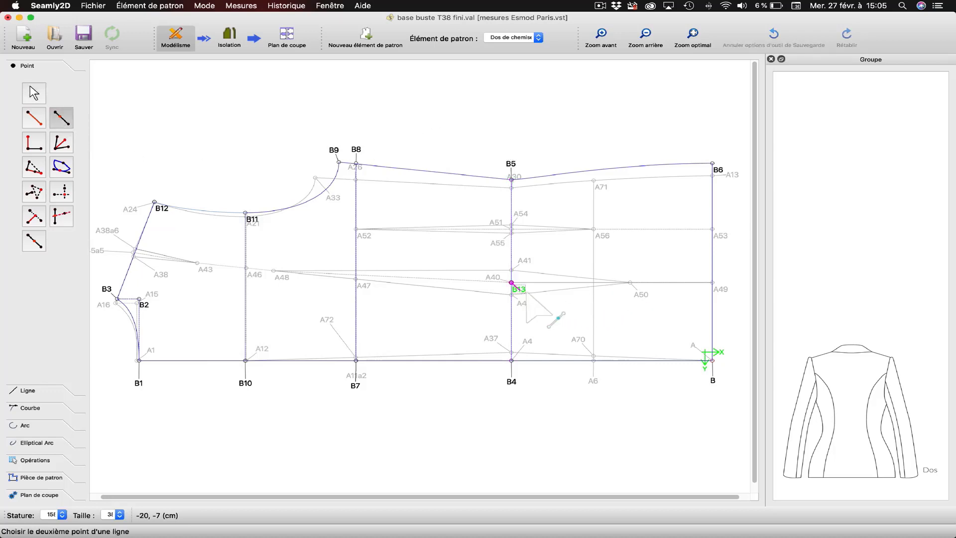
{"action": "left_click", "coordinate": [512, 165]}
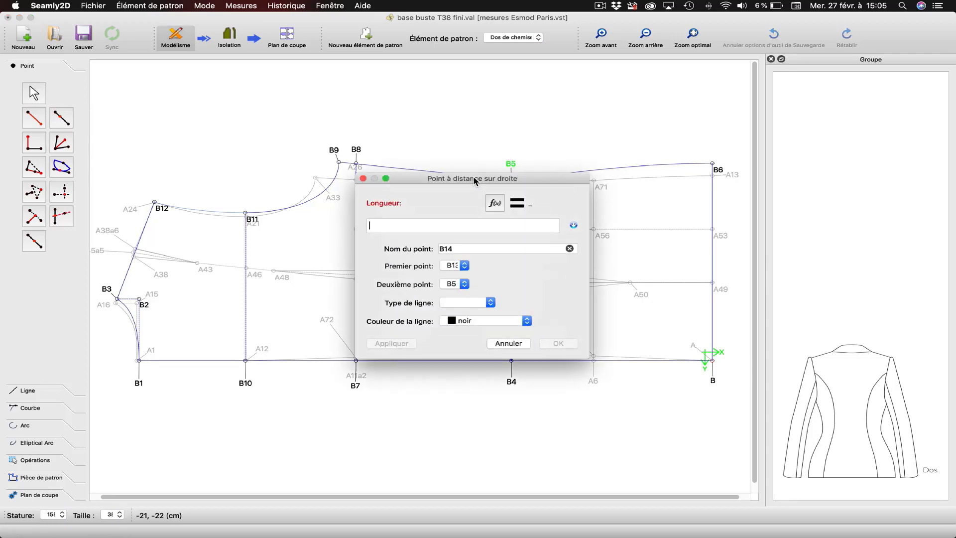
{"action": "left_click_drag", "start_coordinate": [460, 176], "coordinate": [315, 171]}
Set the length of the new point from B13 to the line length Ligne_A40_A41.
{"action": "left_click", "coordinate": [332, 190]}
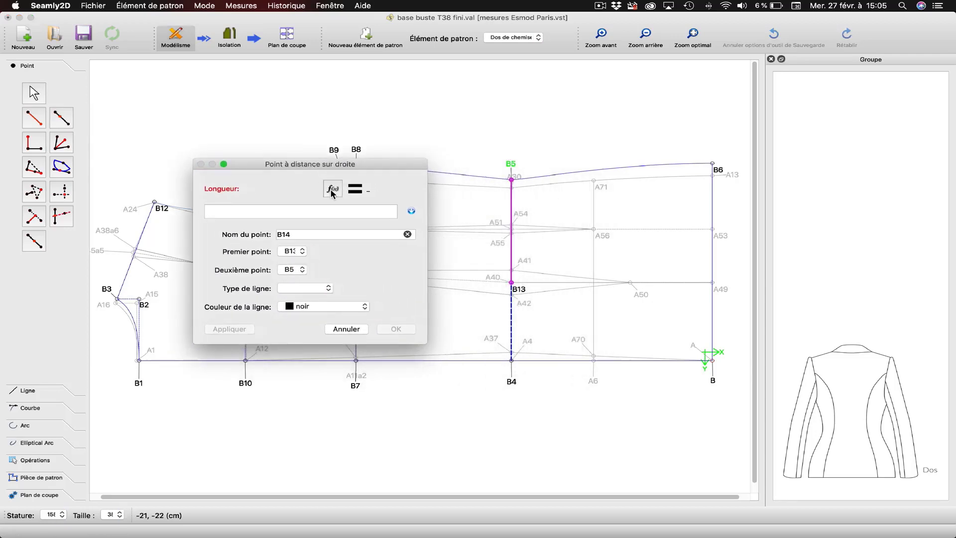
{"action": "left_click", "coordinate": [287, 210]}
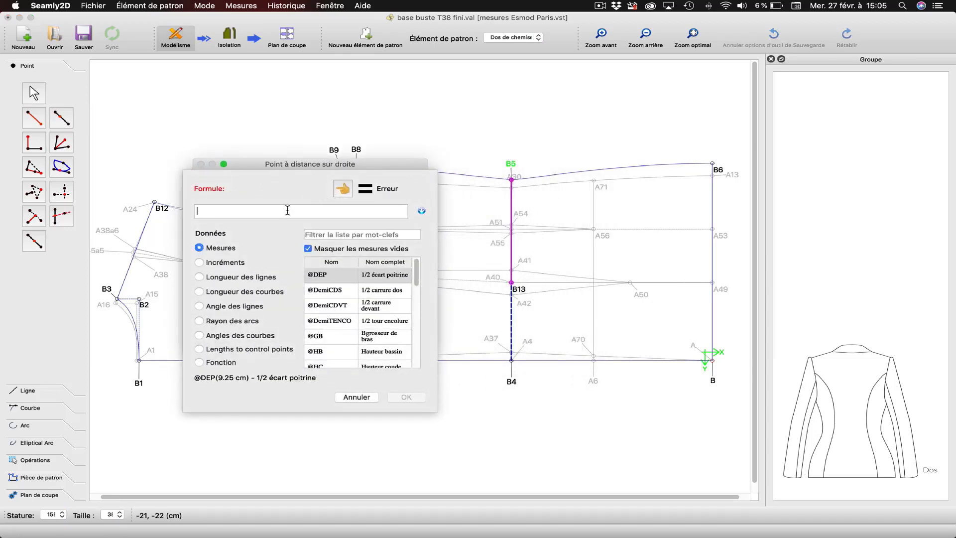
{"action": "left_click", "coordinate": [320, 235]}
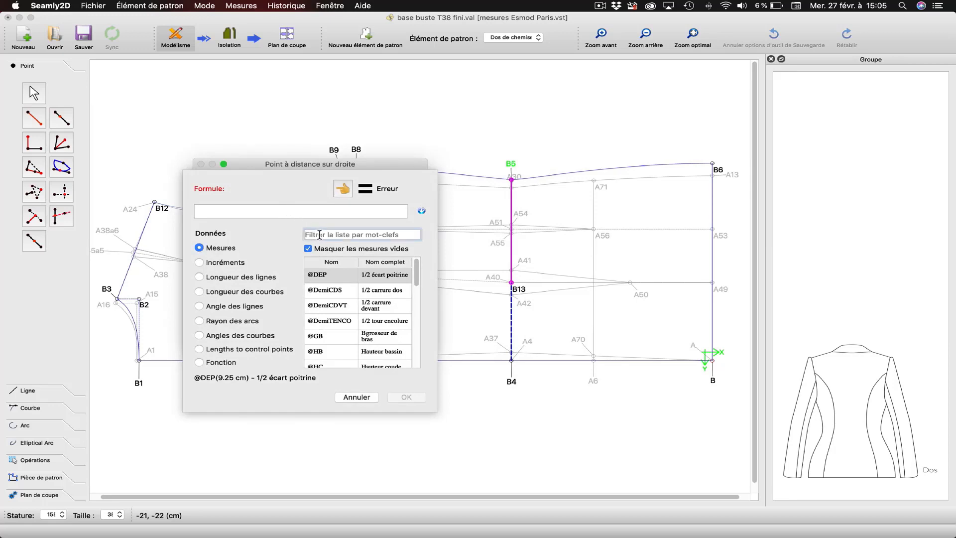
{"action": "key", "text": "shift"}
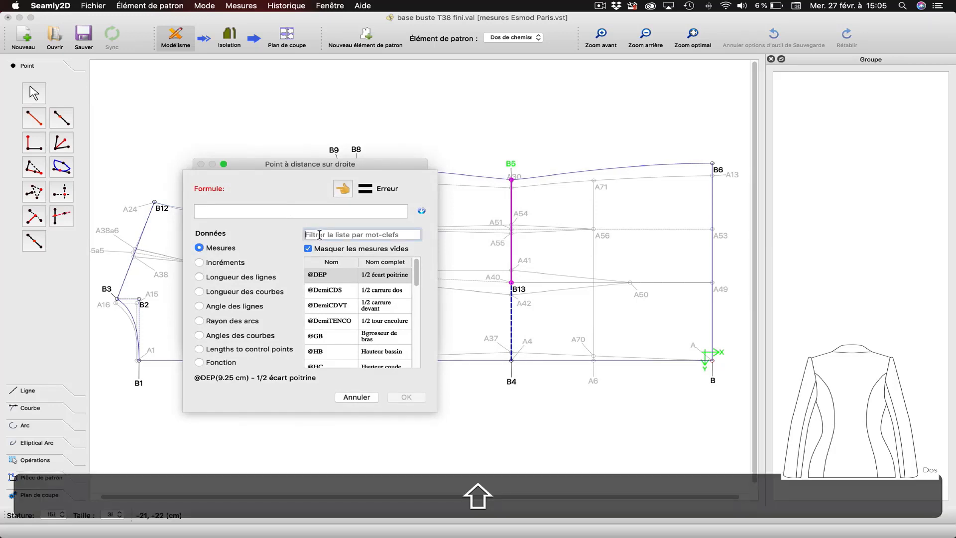
{"action": "type", "text": "A40"}
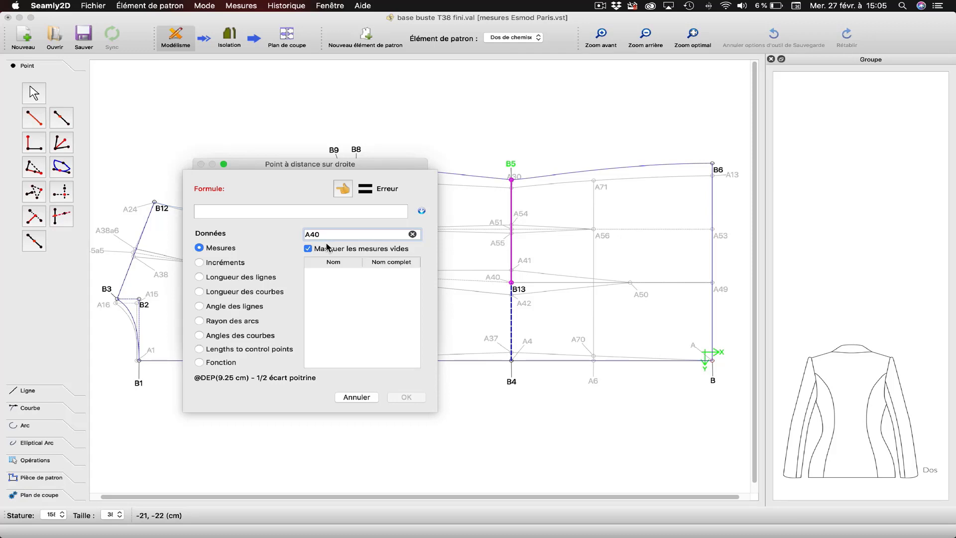
{"action": "left_click", "coordinate": [261, 279]}
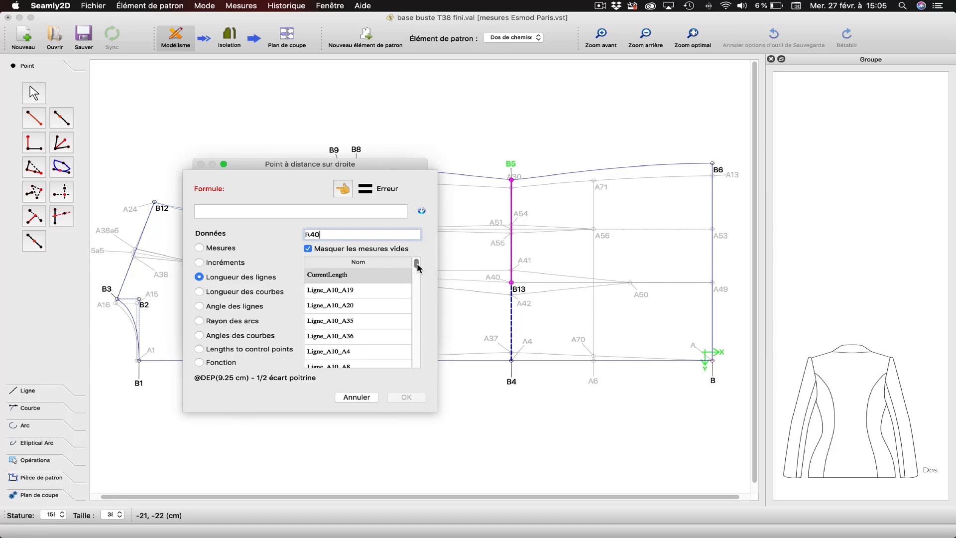
{"action": "left_click_drag", "start_coordinate": [417, 264], "coordinate": [417, 256]}
{"action": "left_click", "coordinate": [334, 233]}
{"action": "type", "text": "A4"}
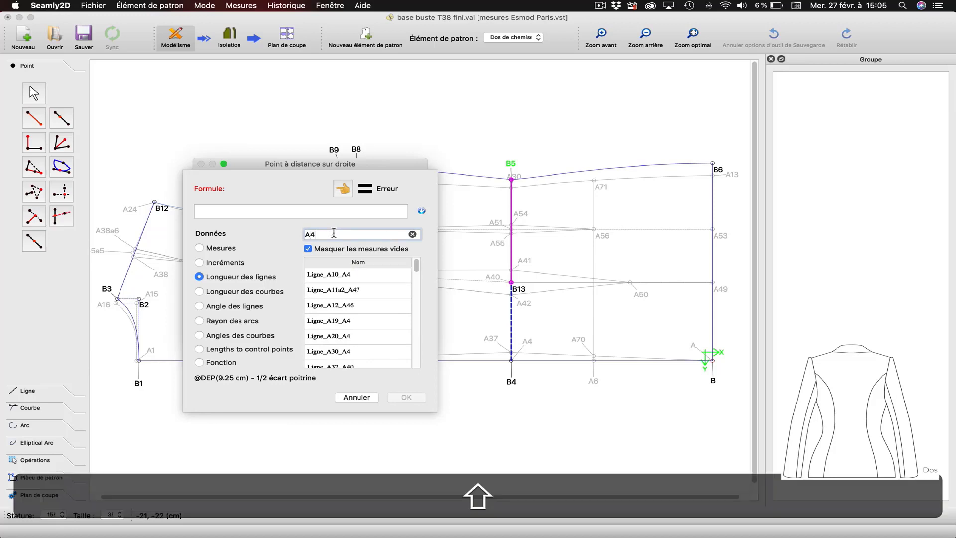
{"action": "type", "text": "0"}
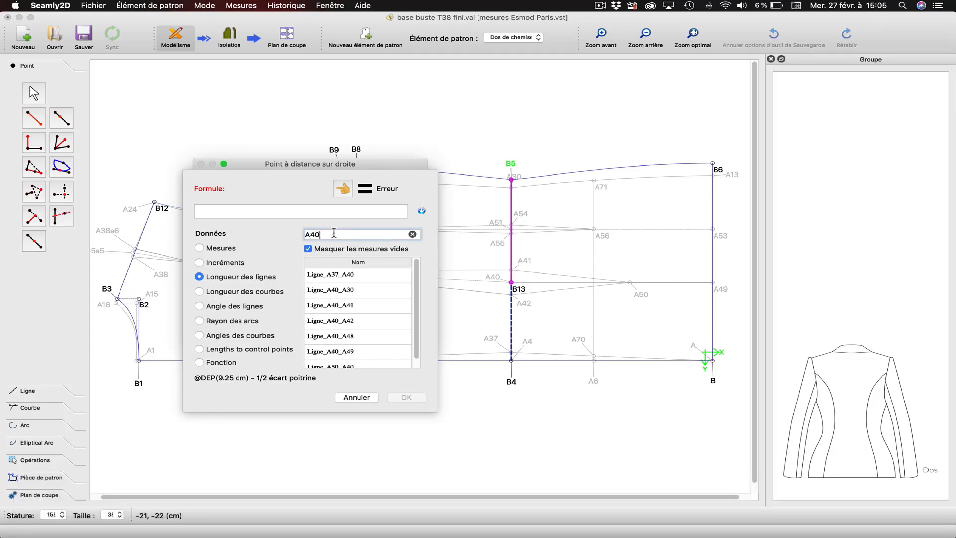
{"action": "left_click", "coordinate": [338, 308]}
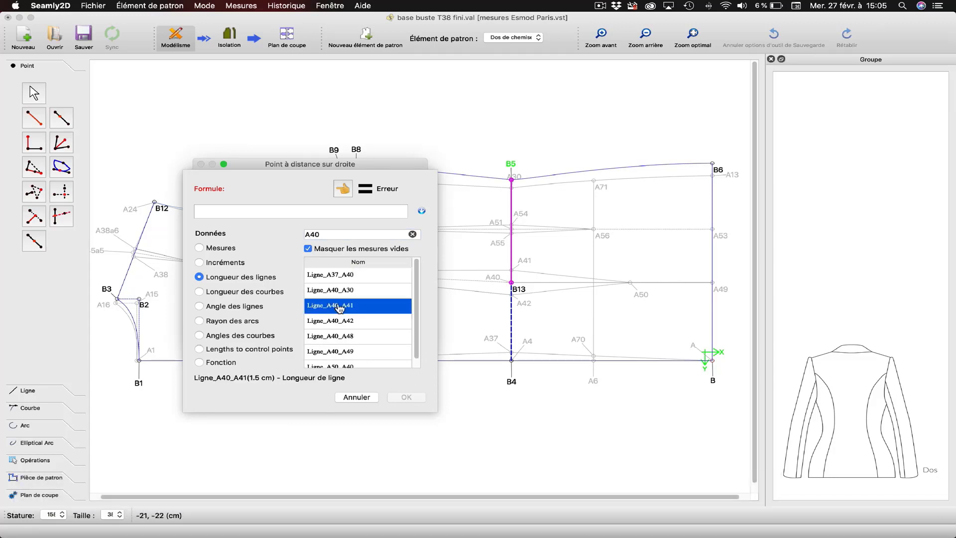
{"action": "double_click", "coordinate": [339, 308]}
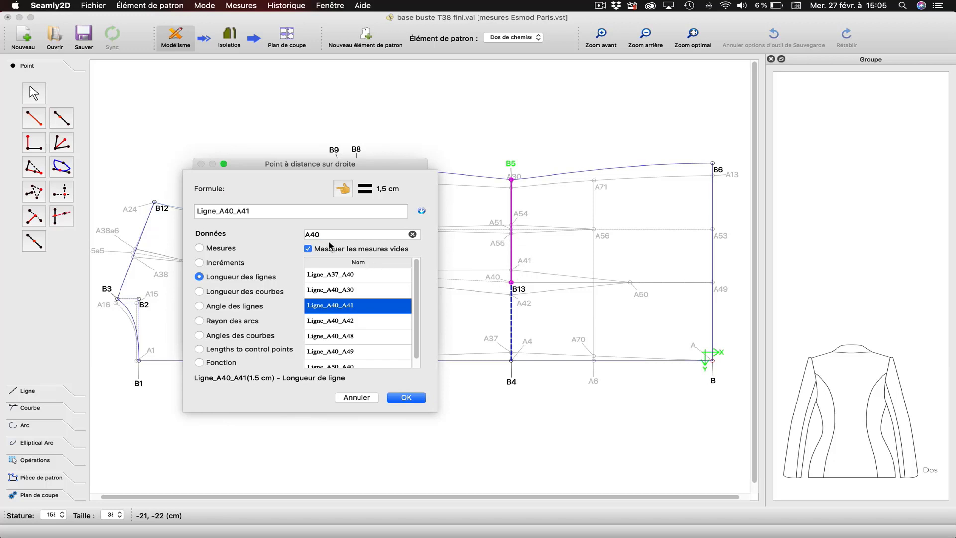
Extend the new B13–B5 point's length formula to Ligne_A40_A41+0,5, confirm the formula and apply it.
{"action": "left_click", "coordinate": [294, 213]}
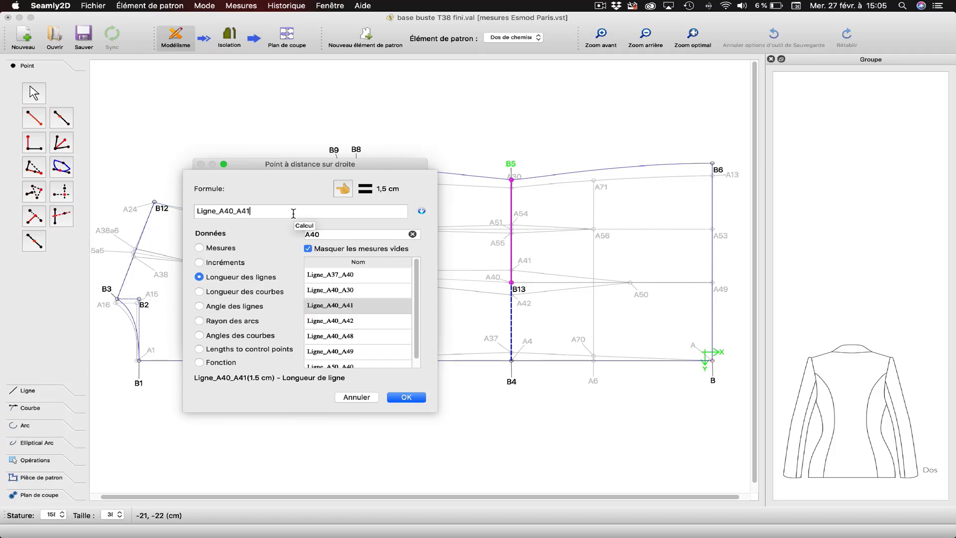
{"action": "key", "text": "shift"}
{"action": "type", "text": "_"}
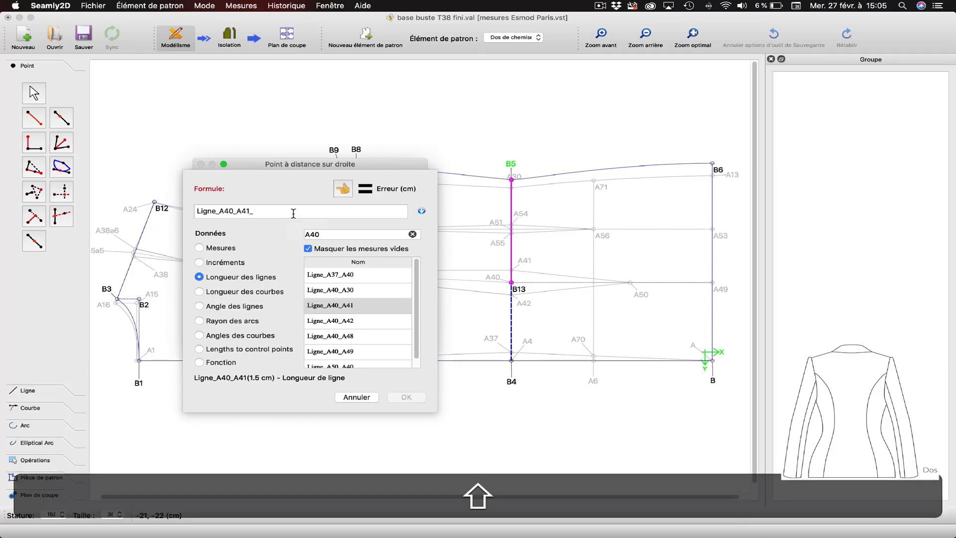
{"action": "key", "text": "BackSpace"}
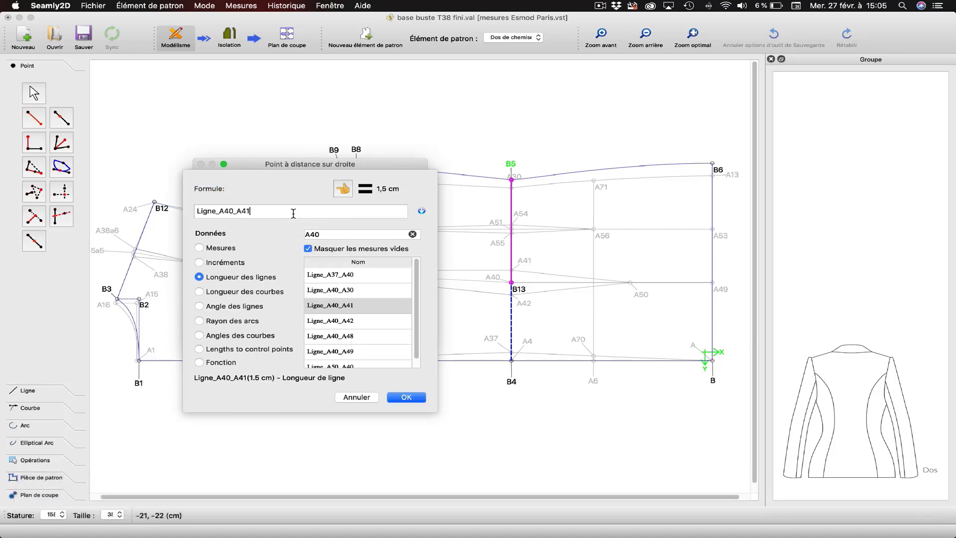
{"action": "key", "text": "shift"}
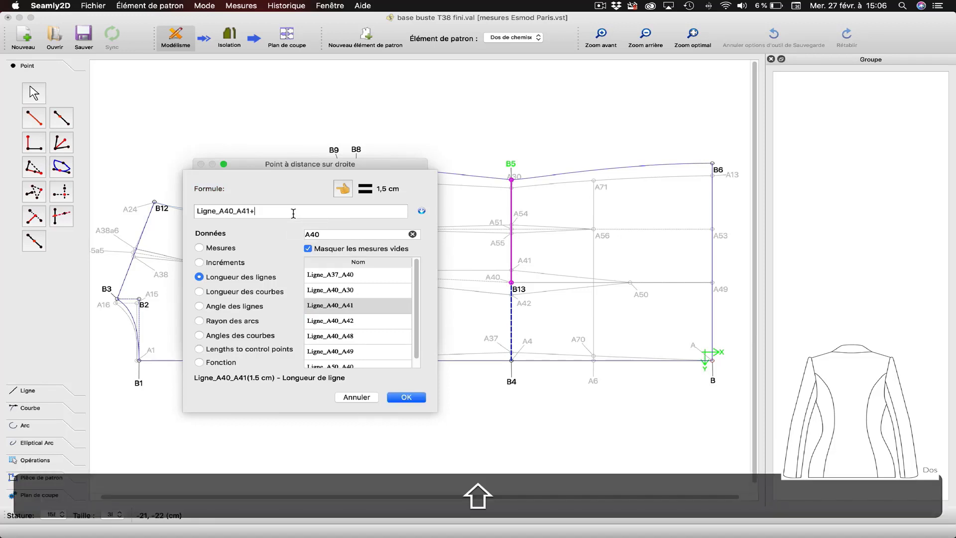
{"action": "type", "text": "0,5"}
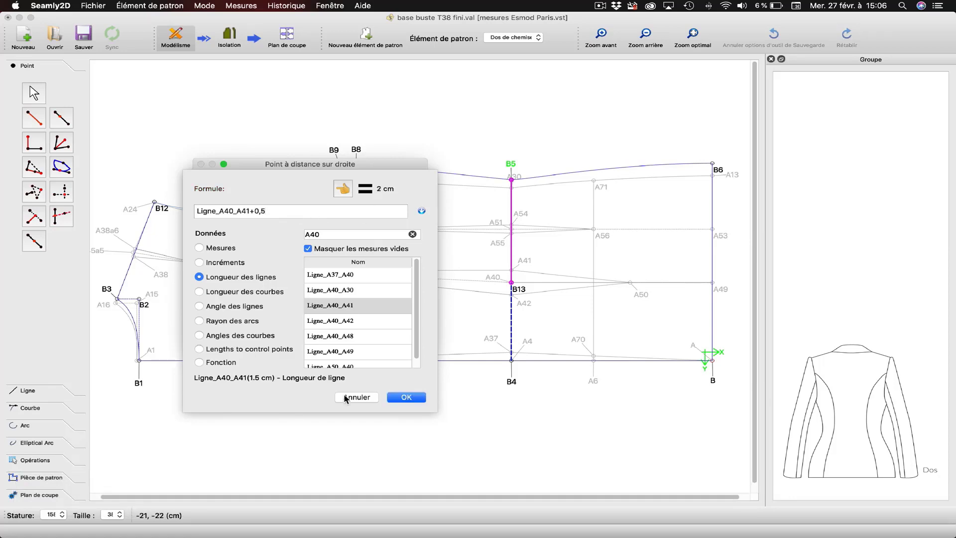
{"action": "left_click", "coordinate": [413, 398]}
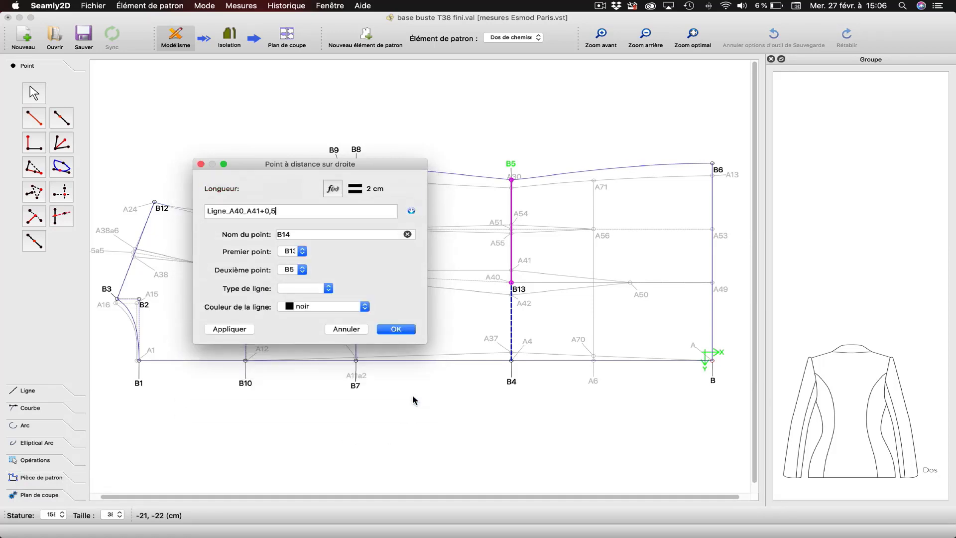
{"action": "left_click", "coordinate": [229, 329]}
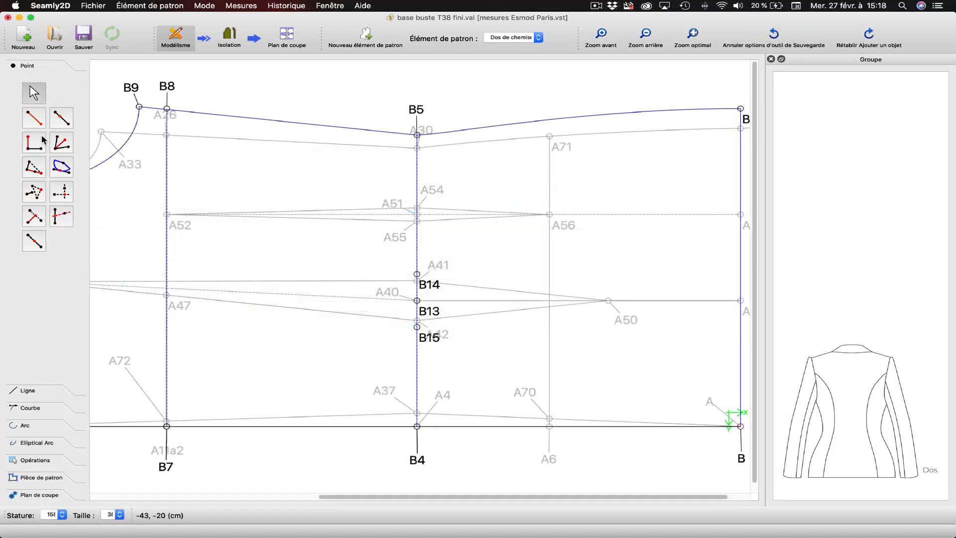
Place a point on the perpendicular to B13–B15 at B13, with a length of 13 cm, and apply it.
{"action": "left_click", "coordinate": [34, 143]}
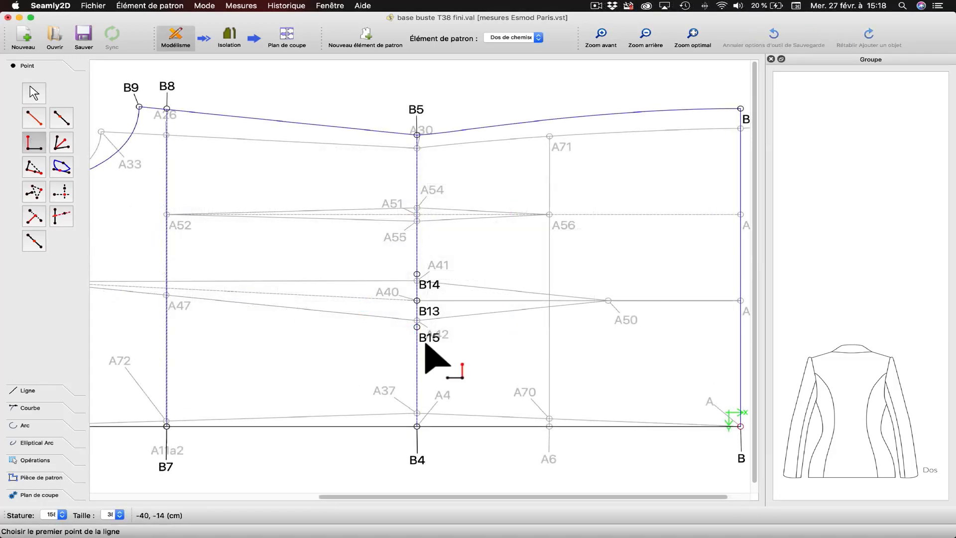
{"action": "left_click", "coordinate": [417, 301]}
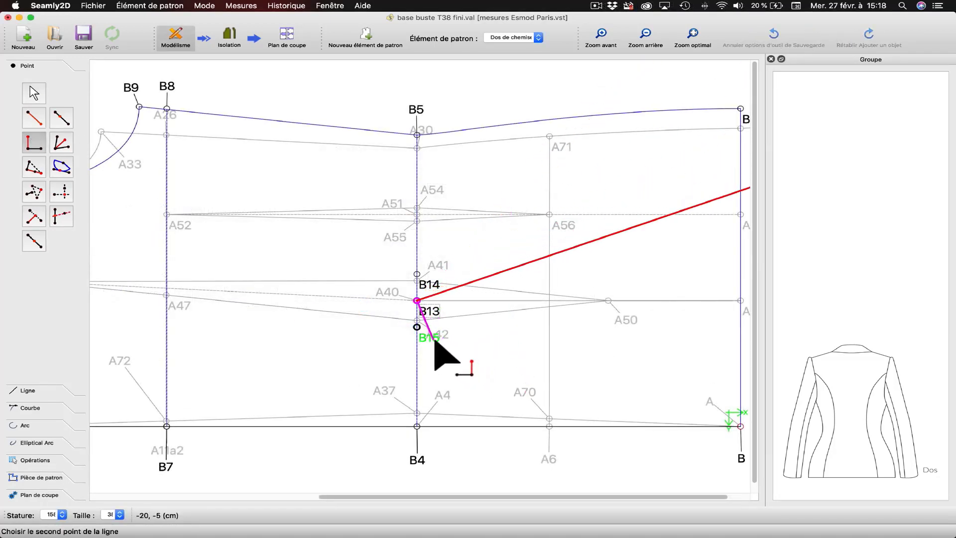
{"action": "left_click", "coordinate": [417, 328]}
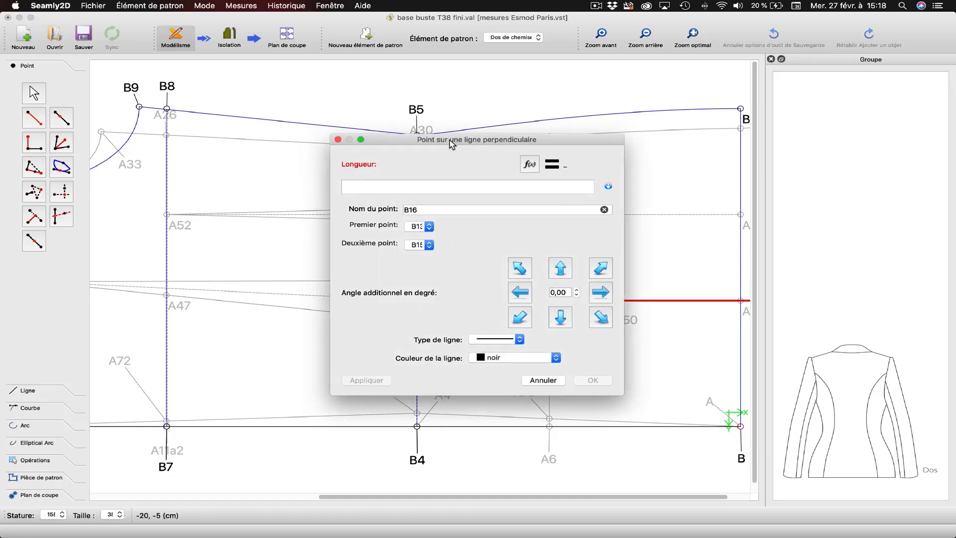
{"action": "left_click_drag", "start_coordinate": [451, 144], "coordinate": [212, 36]}
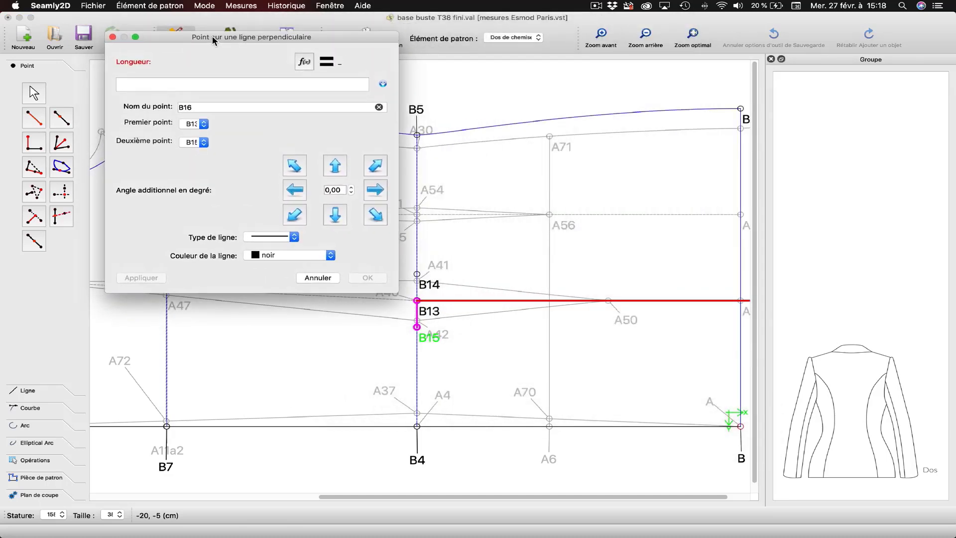
{"action": "left_click", "coordinate": [171, 85]}
{"action": "type", "text": "13"}
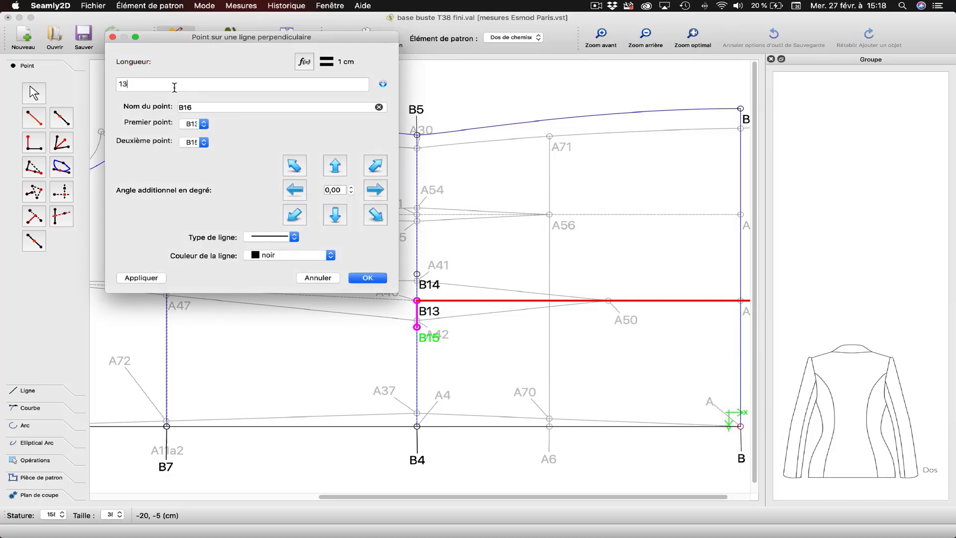
{"action": "left_click", "coordinate": [155, 280]}
Give the perpendicular line from B13 a dashed line type and a blue colour, and confirm the point.
{"action": "left_click", "coordinate": [272, 238]}
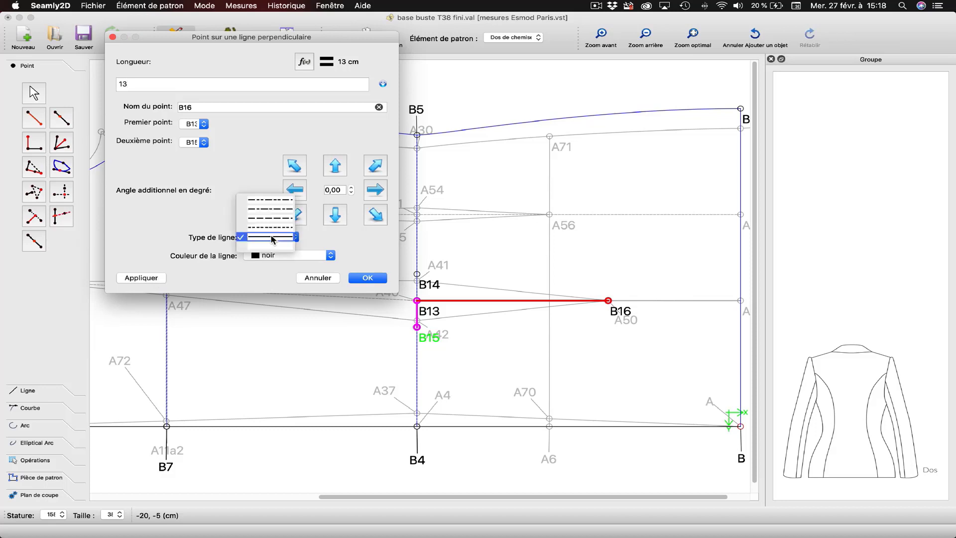
{"action": "left_click", "coordinate": [273, 228]}
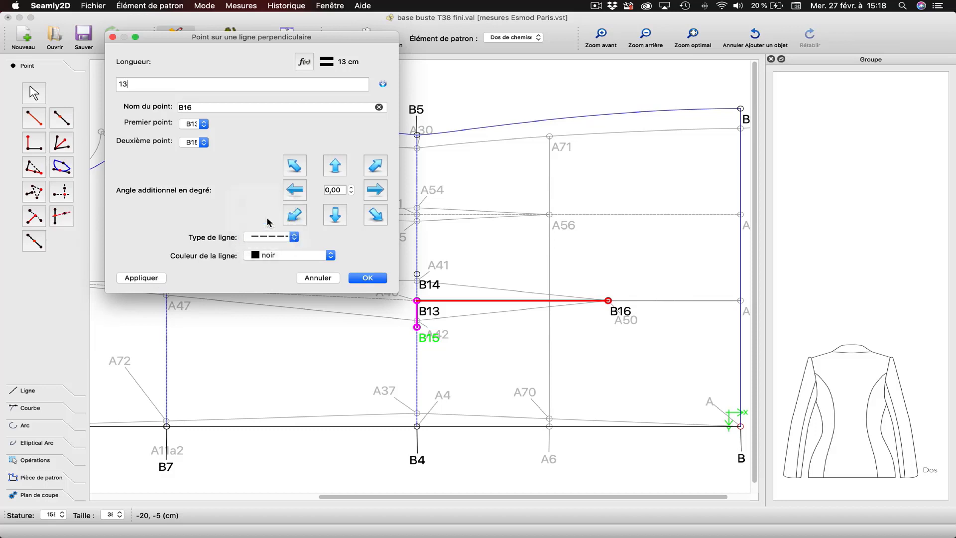
{"action": "left_click", "coordinate": [257, 256]}
{"action": "left_click", "coordinate": [253, 266]}
{"action": "left_click", "coordinate": [369, 277]}
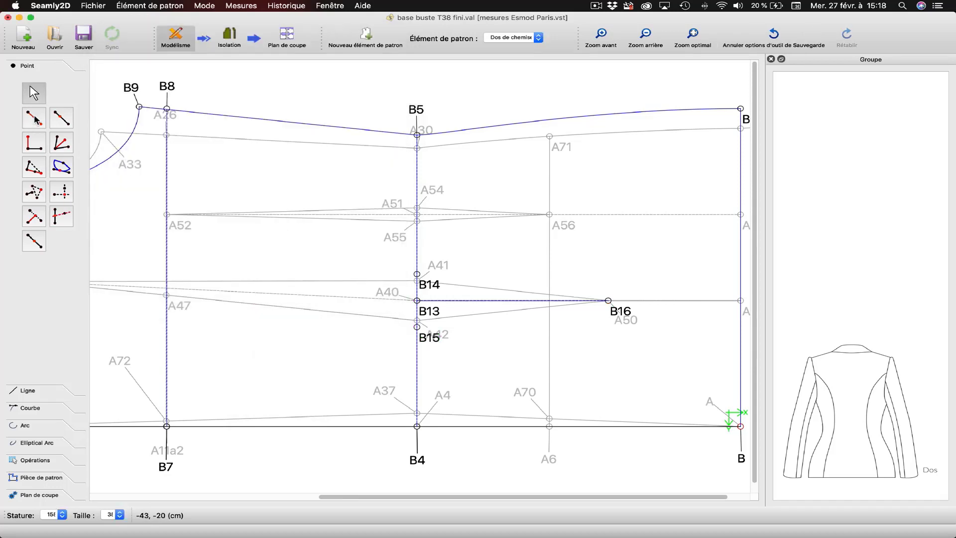
Draw a line between points B15 and B16 for the lower side of the waist dart.
{"action": "left_click", "coordinate": [45, 390]}
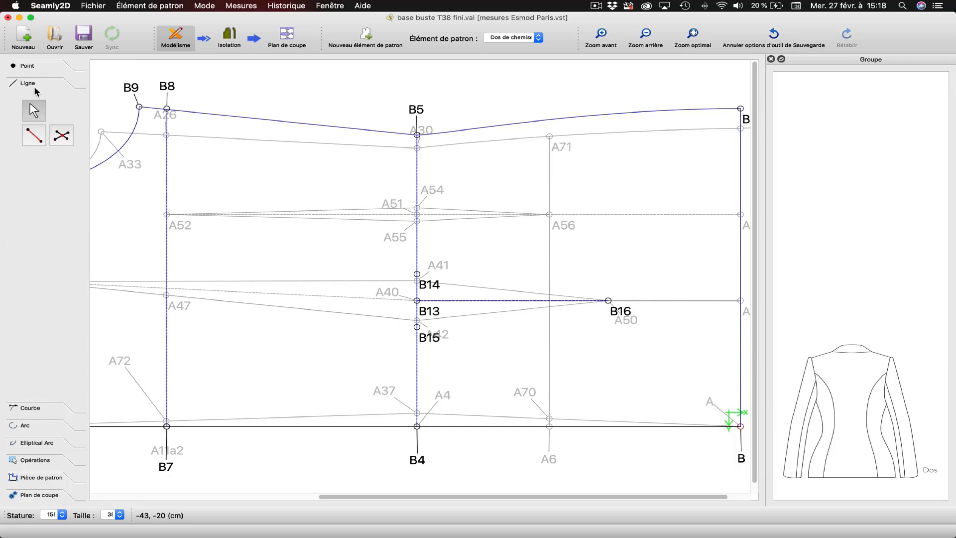
{"action": "left_click", "coordinate": [34, 135]}
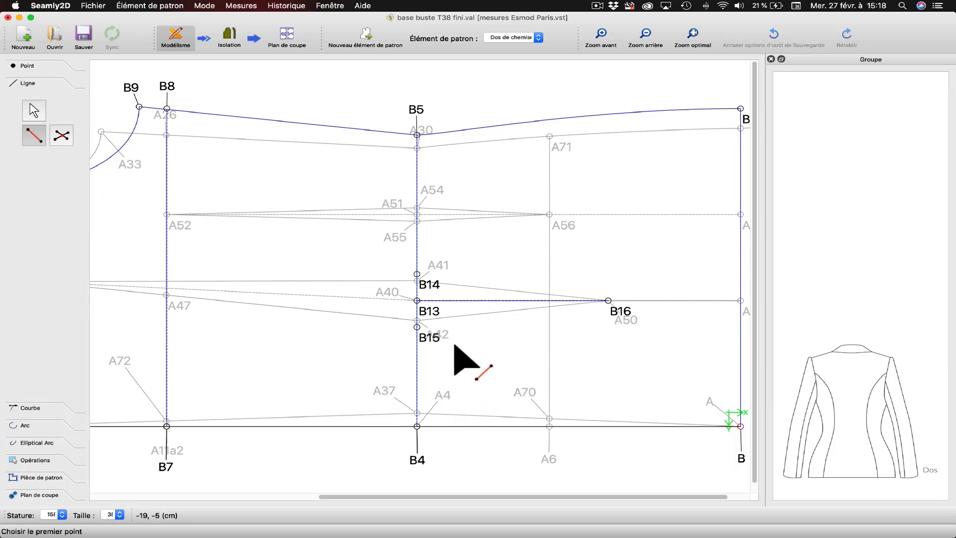
{"action": "left_click", "coordinate": [434, 341]}
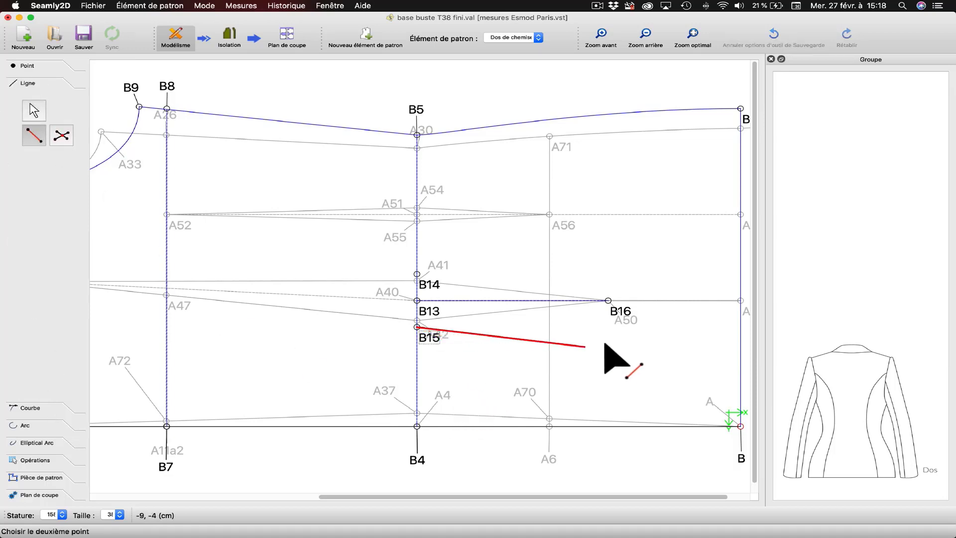
{"action": "left_click", "coordinate": [622, 314]}
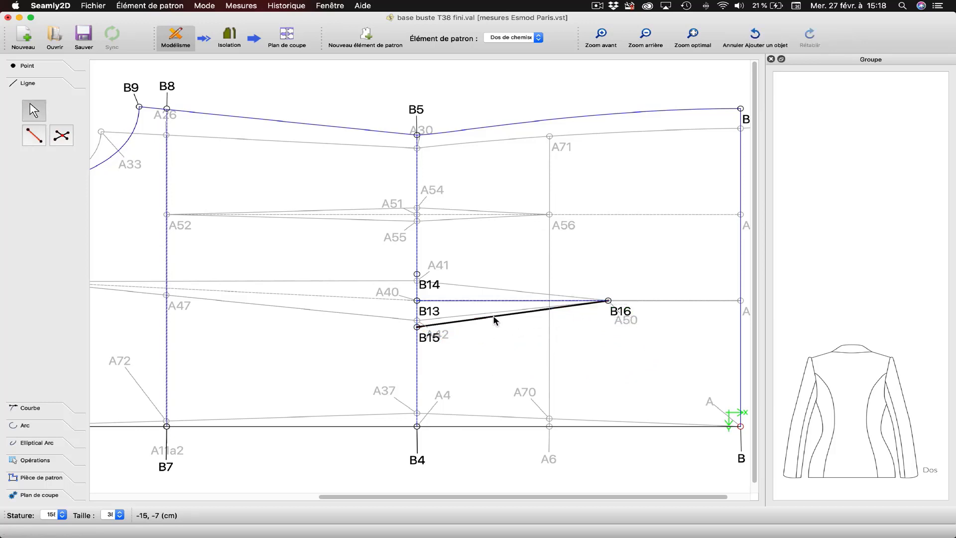
Set the colour of the B15–B16 line to blue, apply it and confirm.
{"action": "right_click", "coordinate": [496, 321]}
{"action": "left_click", "coordinate": [506, 325]}
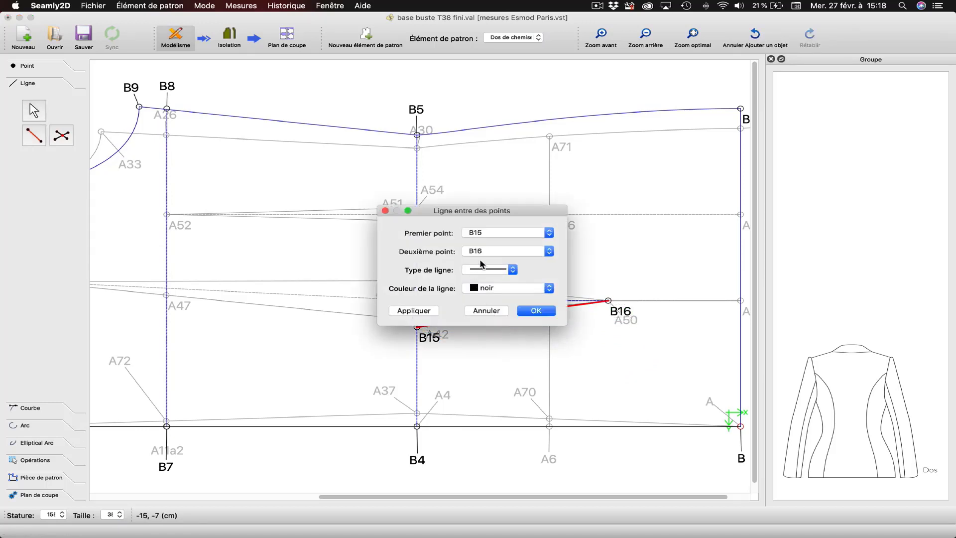
{"action": "left_click", "coordinate": [493, 289]}
{"action": "left_click", "coordinate": [484, 298]}
{"action": "left_click", "coordinate": [427, 312]}
{"action": "key", "text": "Return"}
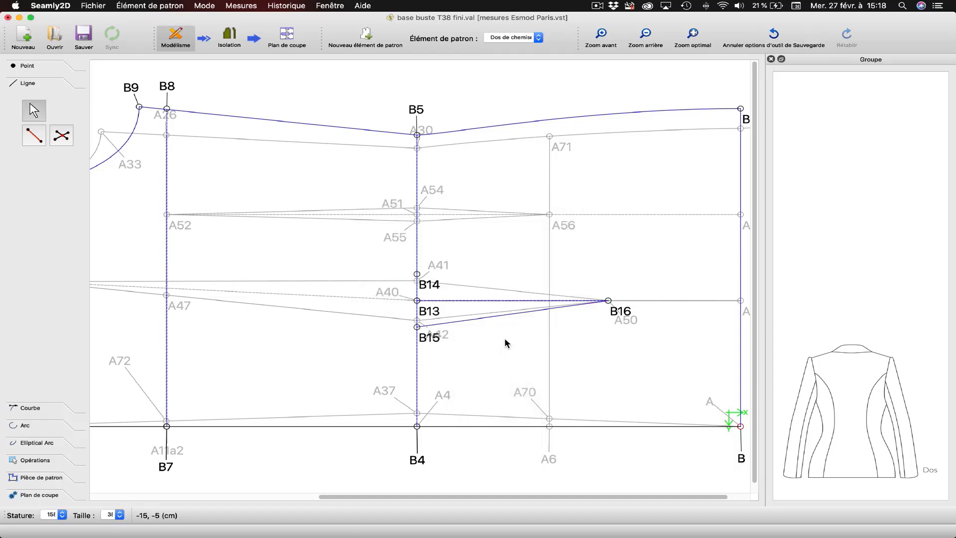
Draw a line between points B14 and B16 for the upper side of the waist dart.
{"action": "left_click", "coordinate": [33, 135]}
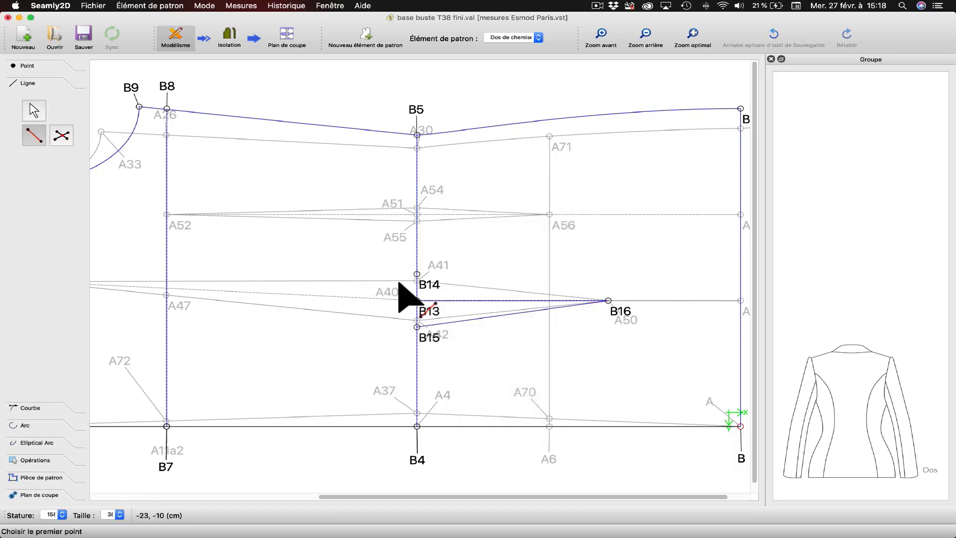
{"action": "left_click", "coordinate": [416, 274]}
{"action": "left_click", "coordinate": [624, 316]}
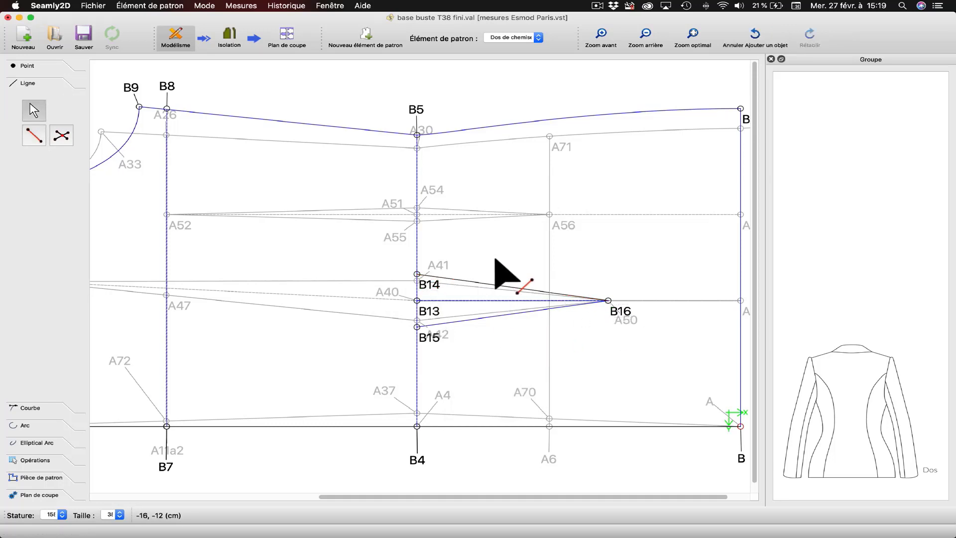
Set the colour of the B14–B16 line to blue, apply it and confirm.
{"action": "right_click", "coordinate": [495, 287]}
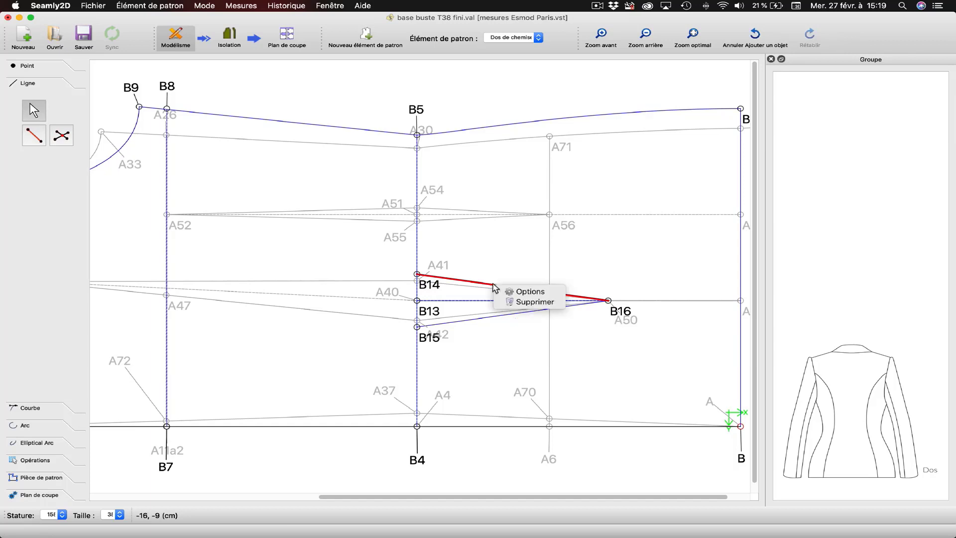
{"action": "left_click", "coordinate": [515, 292]}
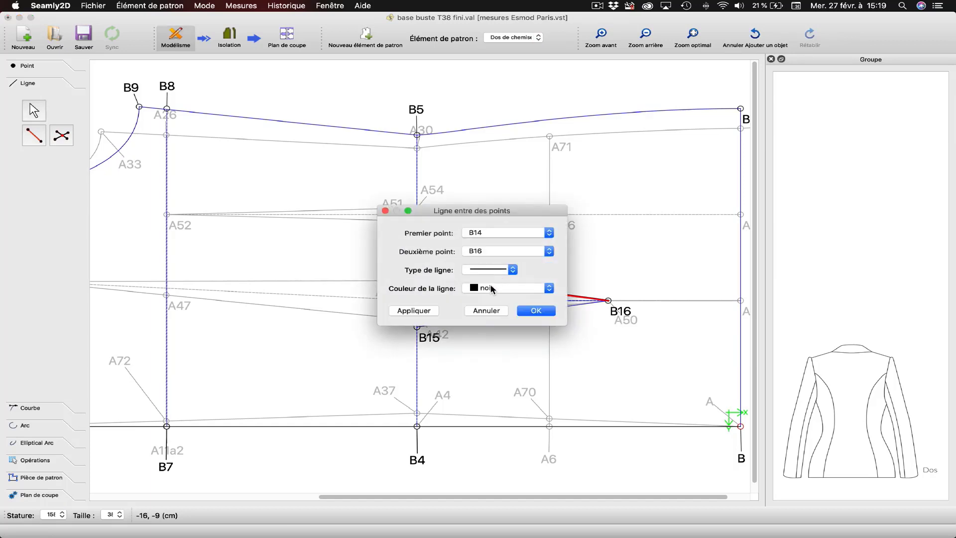
{"action": "left_click", "coordinate": [496, 289]}
{"action": "left_click", "coordinate": [480, 297]}
{"action": "left_click", "coordinate": [433, 310]}
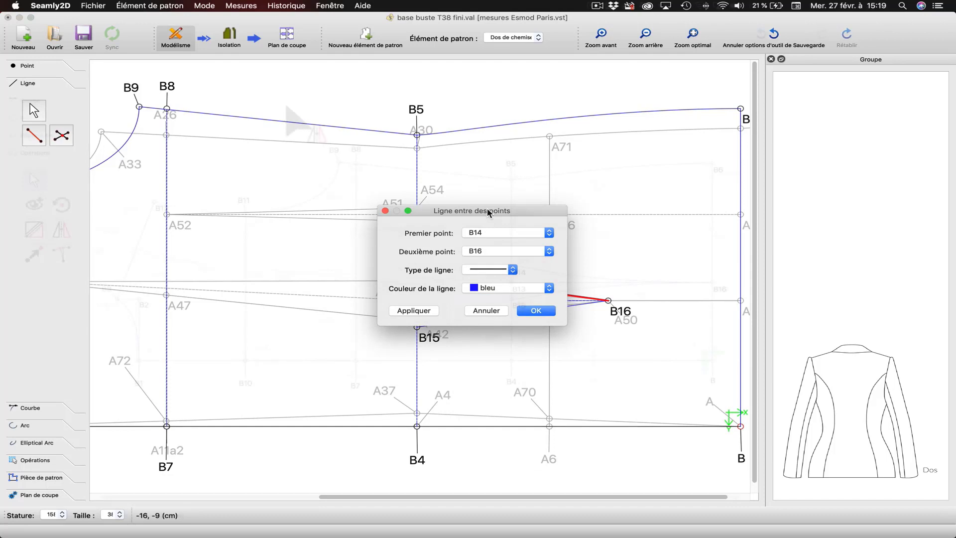
{"action": "left_click_drag", "start_coordinate": [490, 211], "coordinate": [234, 163]}
{"action": "left_click_drag", "start_coordinate": [234, 163], "coordinate": [279, 139]}
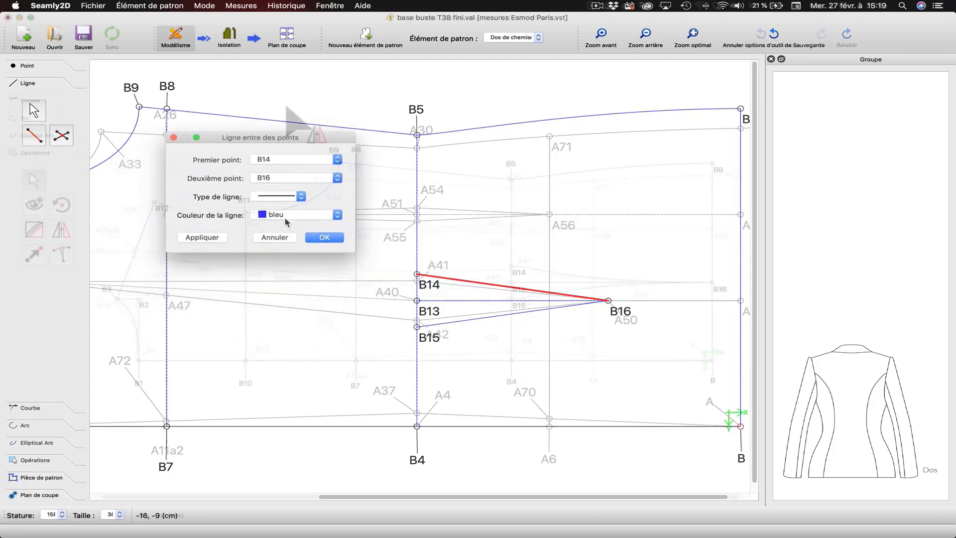
{"action": "left_click", "coordinate": [321, 238]}
{"action": "left_click", "coordinate": [591, 5]}
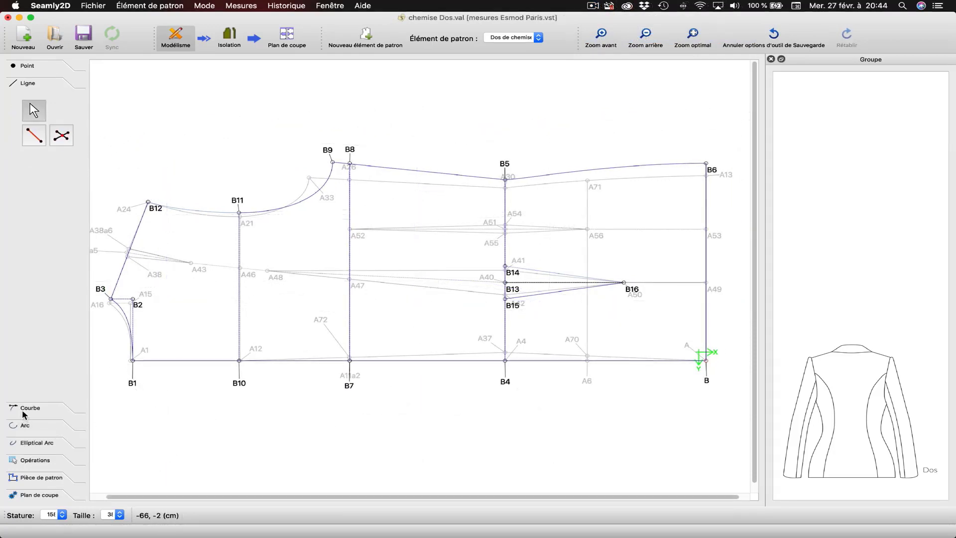
Segment the armhole curve between B12 and B11 at a length of 7 cm, placing point B17.
{"action": "left_click", "coordinate": [25, 409]}
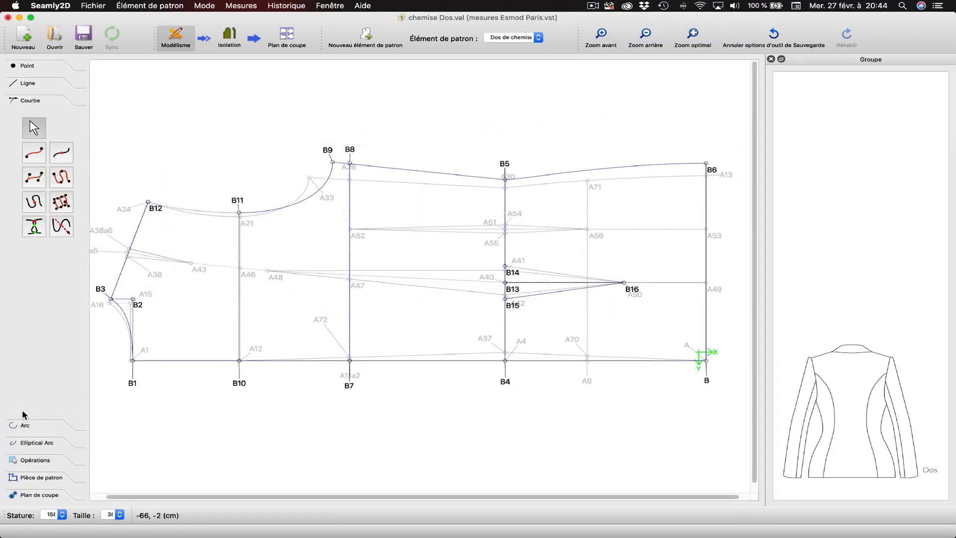
{"action": "left_click", "coordinate": [61, 153]}
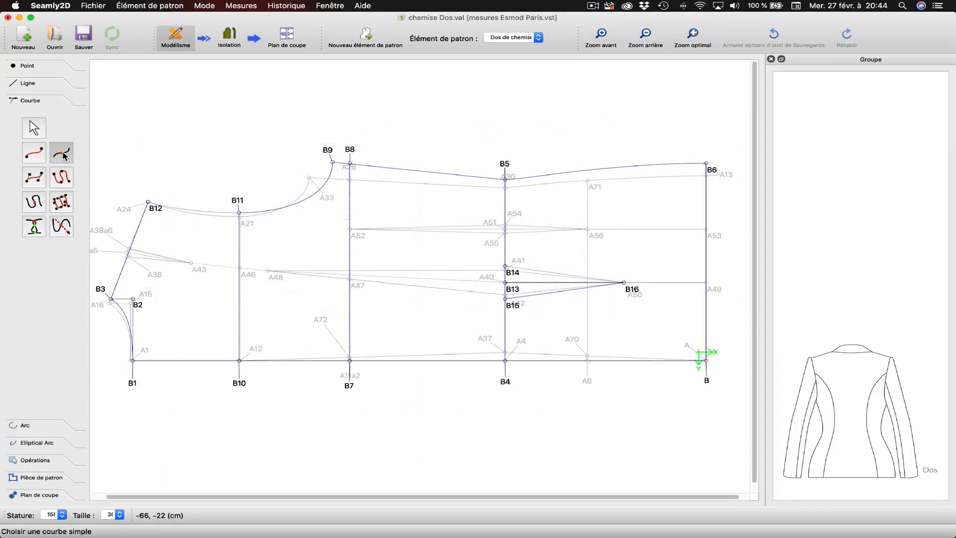
{"action": "left_click", "coordinate": [180, 206]}
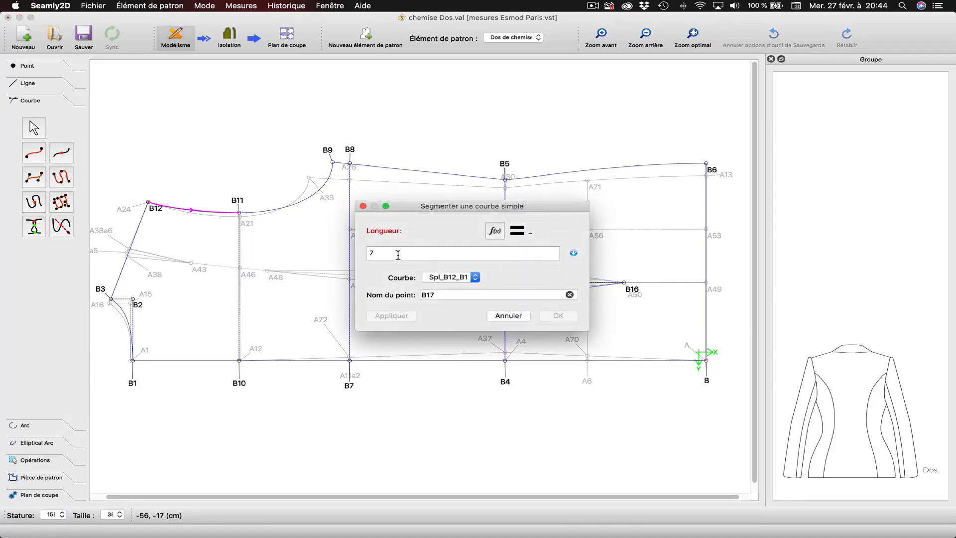
{"action": "left_click", "coordinate": [396, 317]}
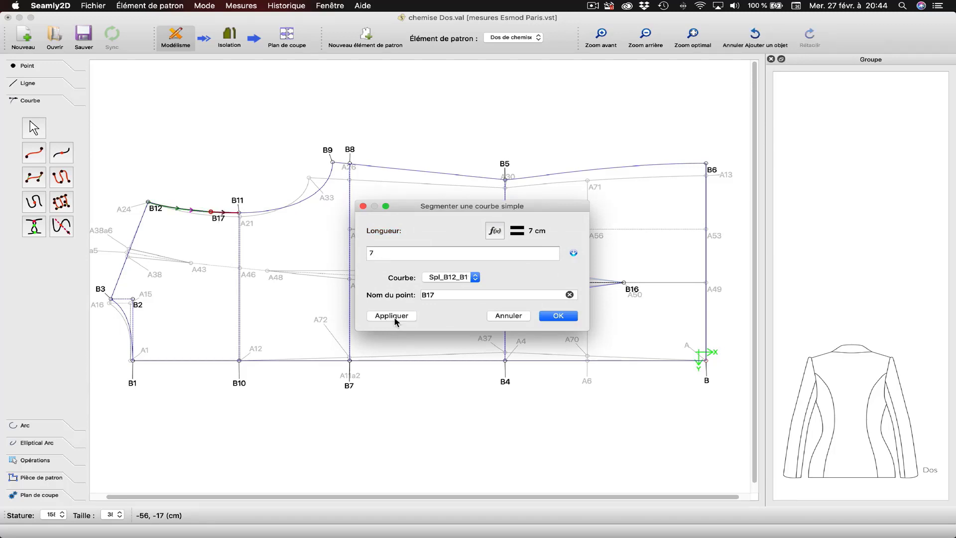
{"action": "left_click", "coordinate": [558, 316]}
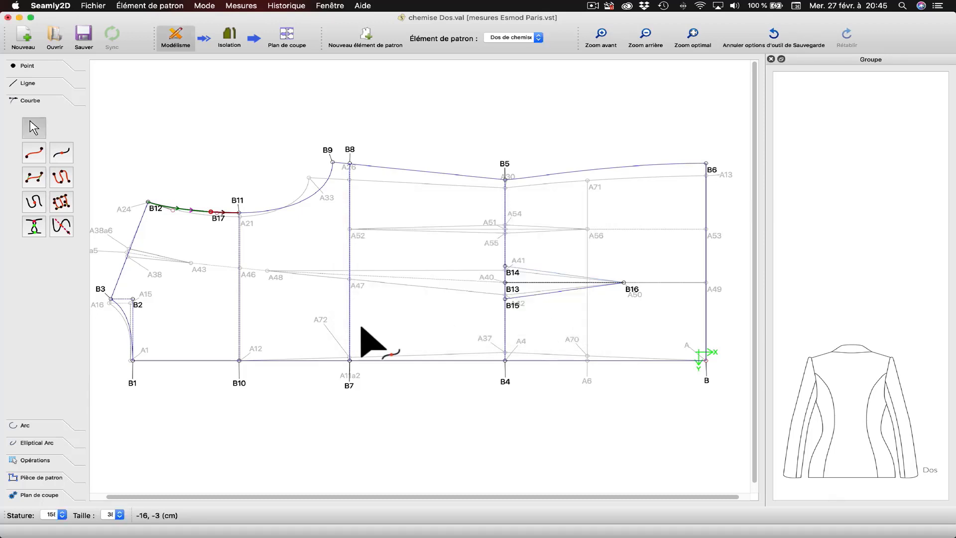
Draw a simple curve from B17 to B15, steep at B17 and nearly parallel to the centre back line at B15.
{"action": "left_click", "coordinate": [39, 158]}
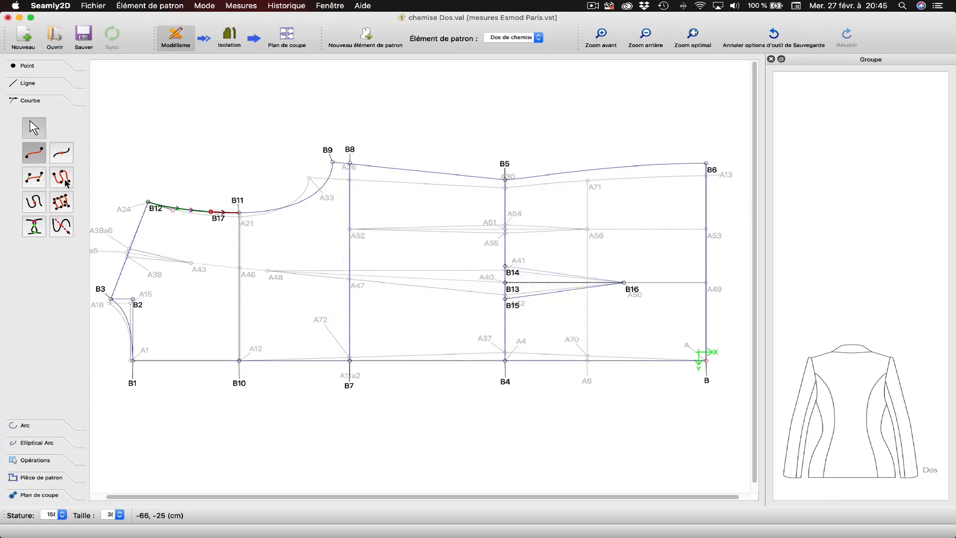
{"action": "left_click", "coordinate": [218, 224]}
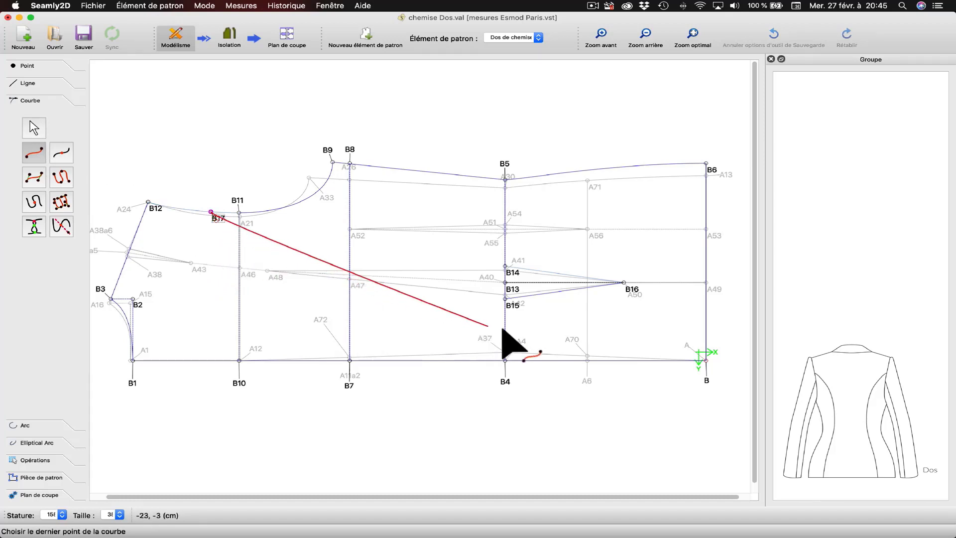
{"action": "left_click", "coordinate": [508, 301]}
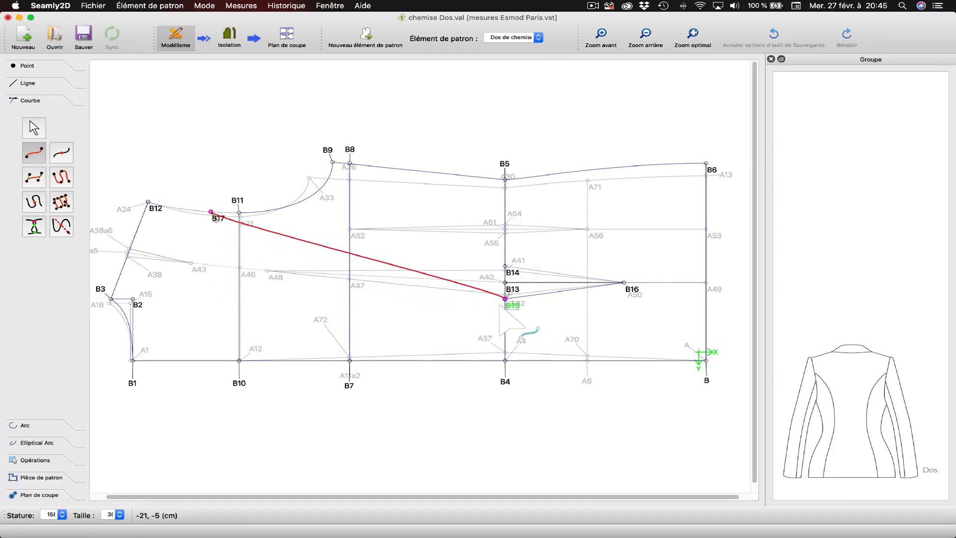
{"action": "left_click_drag", "start_coordinate": [517, 310], "coordinate": [638, 305]}
{"action": "key", "text": "Return"}
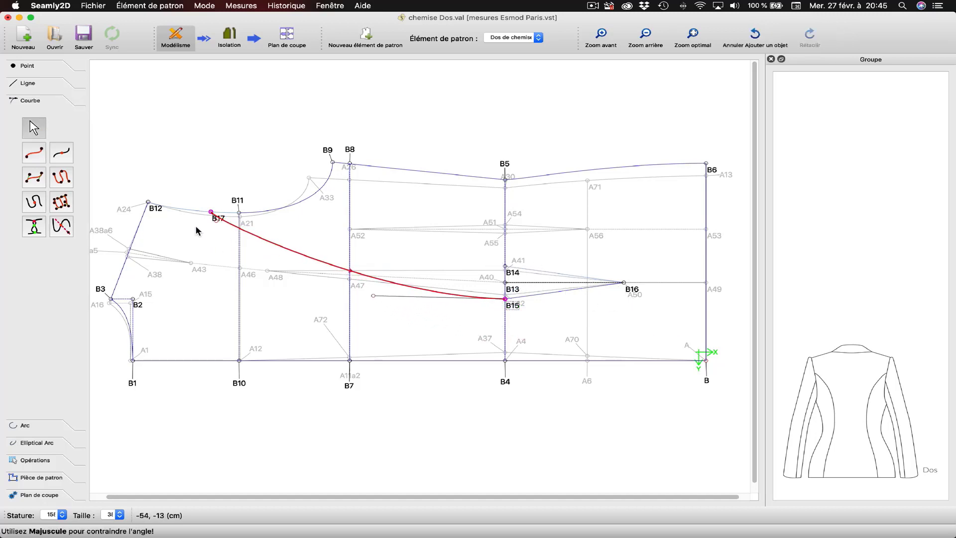
{"action": "left_click_drag", "start_coordinate": [217, 226], "coordinate": [232, 289]}
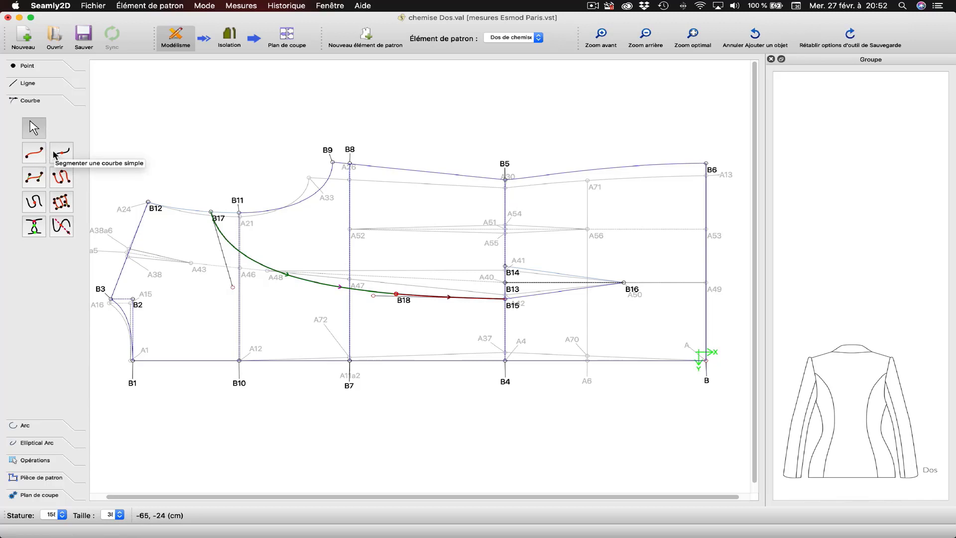
Segment the B17–B15 curve at a length of 8 cm with point B19 and apply it.
{"action": "left_click", "coordinate": [56, 154]}
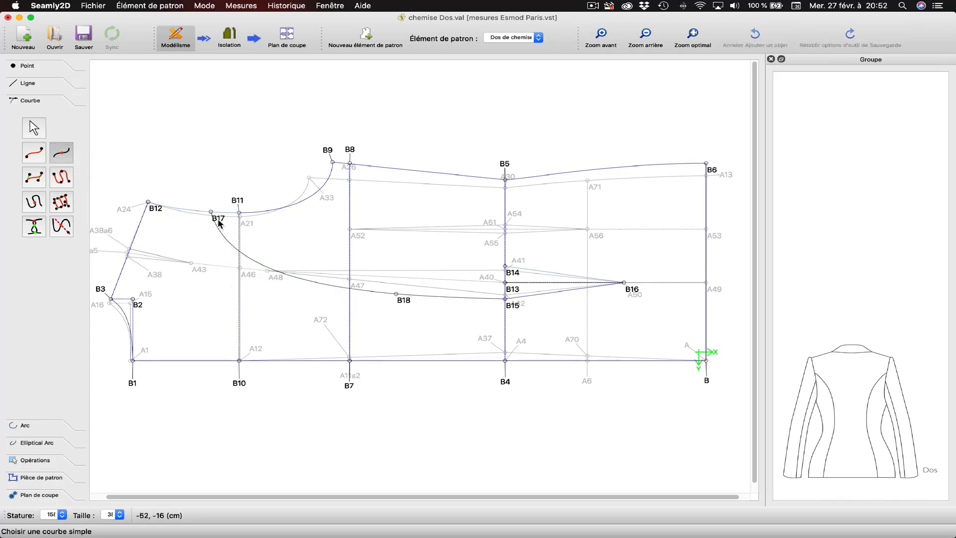
{"action": "left_click", "coordinate": [219, 231]}
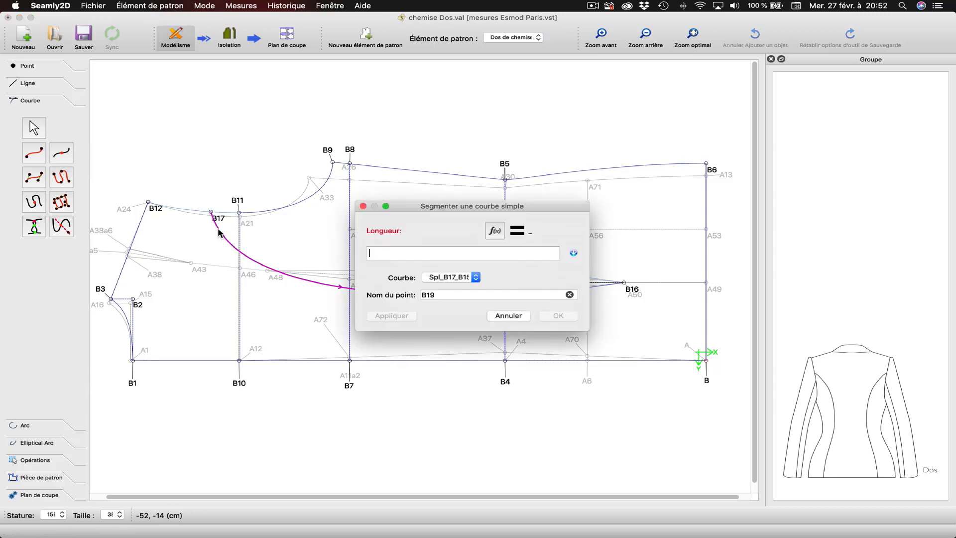
{"action": "left_click_drag", "start_coordinate": [435, 204], "coordinate": [441, 143]}
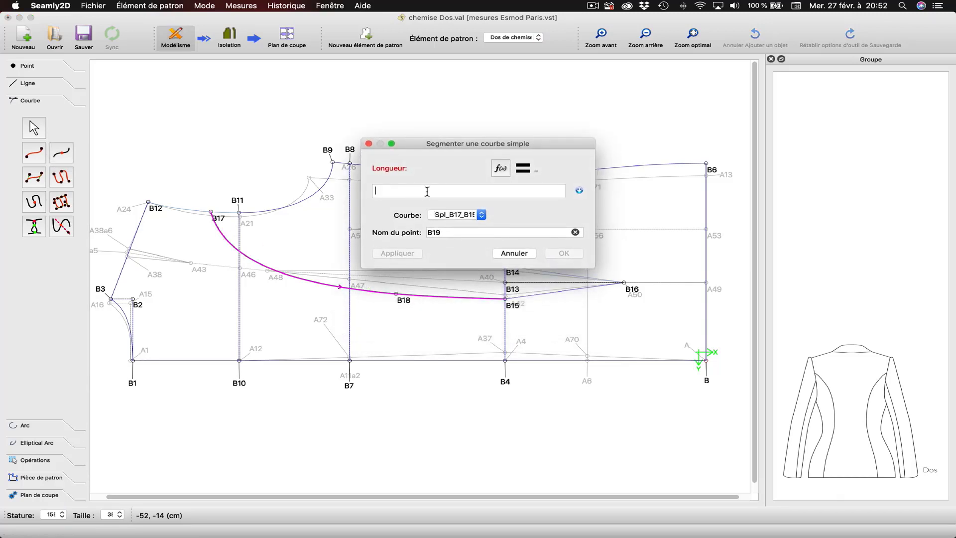
{"action": "type", "text": "8"}
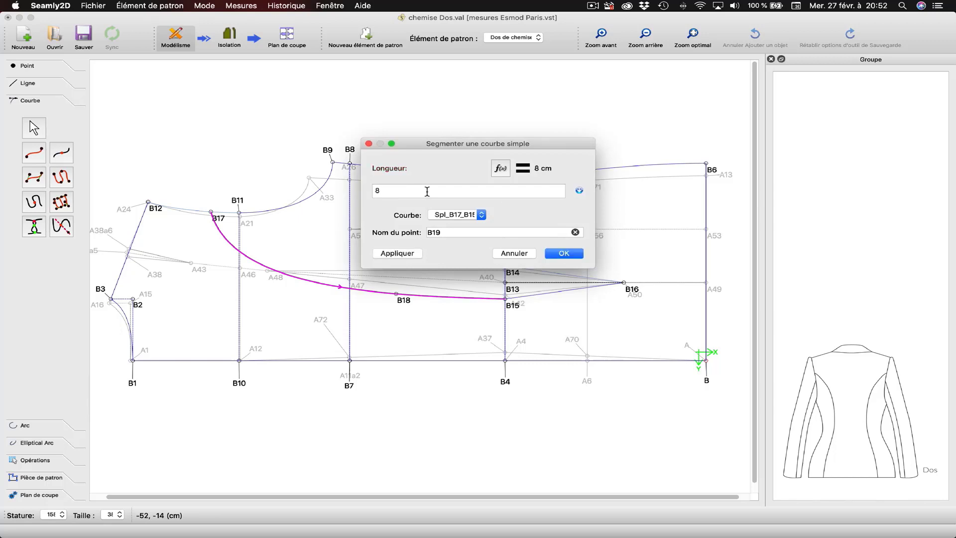
{"action": "left_click", "coordinate": [405, 253]}
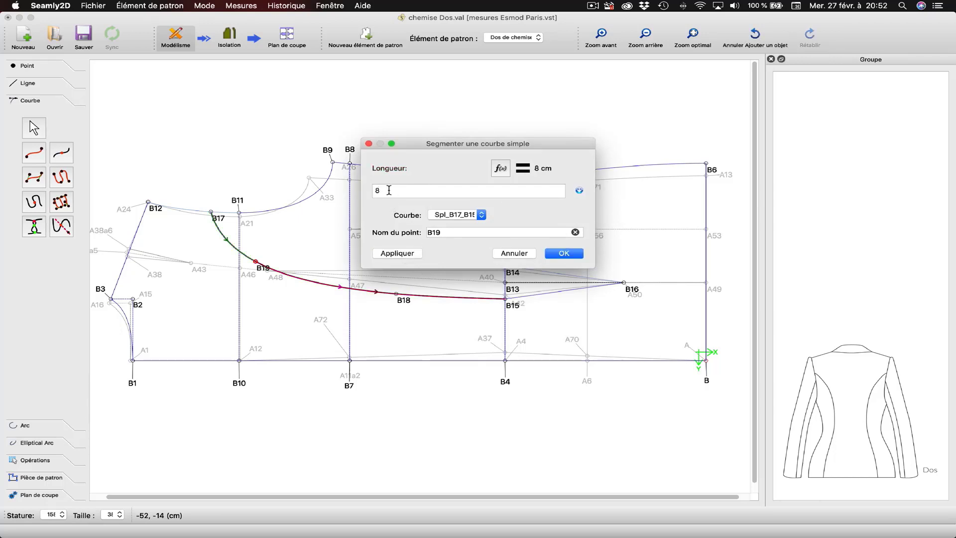
Change the segment length for point B19 to 10 cm, apply it and confirm.
{"action": "left_click_drag", "start_coordinate": [389, 191], "coordinate": [366, 189]}
{"action": "type", "text": "10"}
{"action": "left_click", "coordinate": [400, 255]}
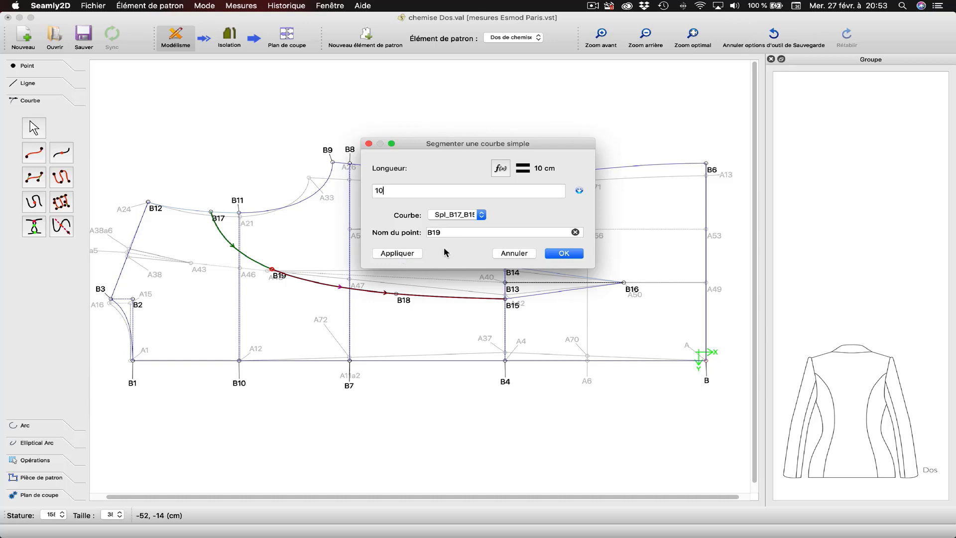
{"action": "left_click", "coordinate": [564, 253]}
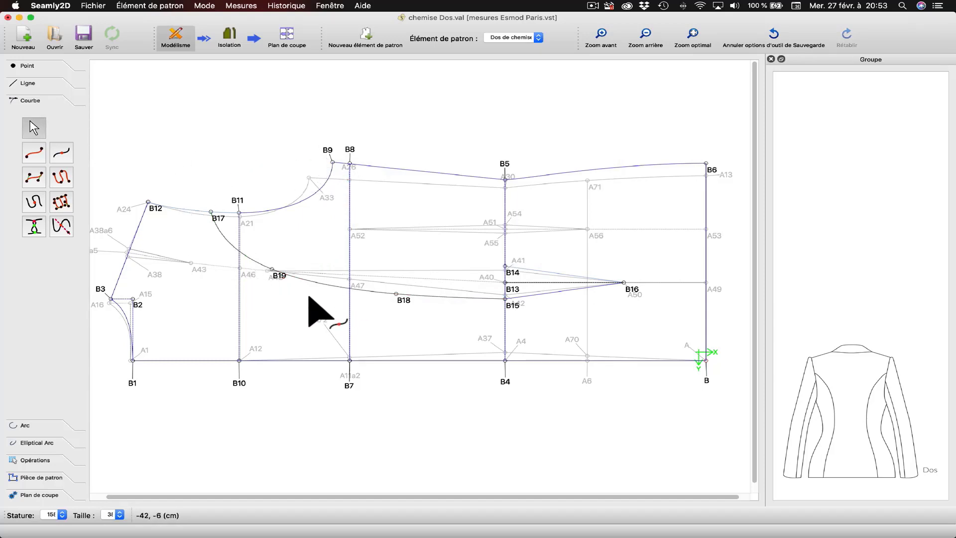
Draw a simple curve from B14 to B19, following the B17–B15 curve's direction at B19 and horizontal at B14.
{"action": "left_click", "coordinate": [32, 157]}
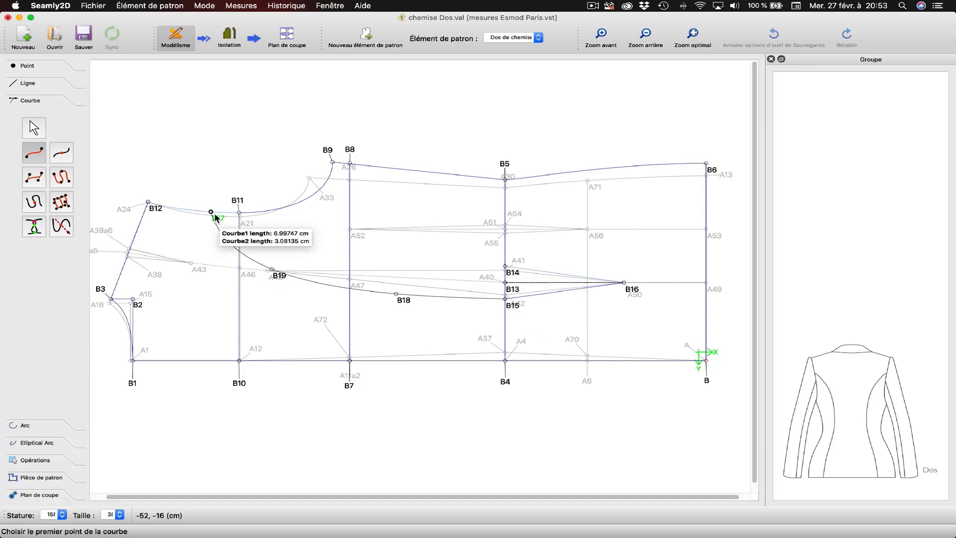
{"action": "left_click", "coordinate": [505, 266]}
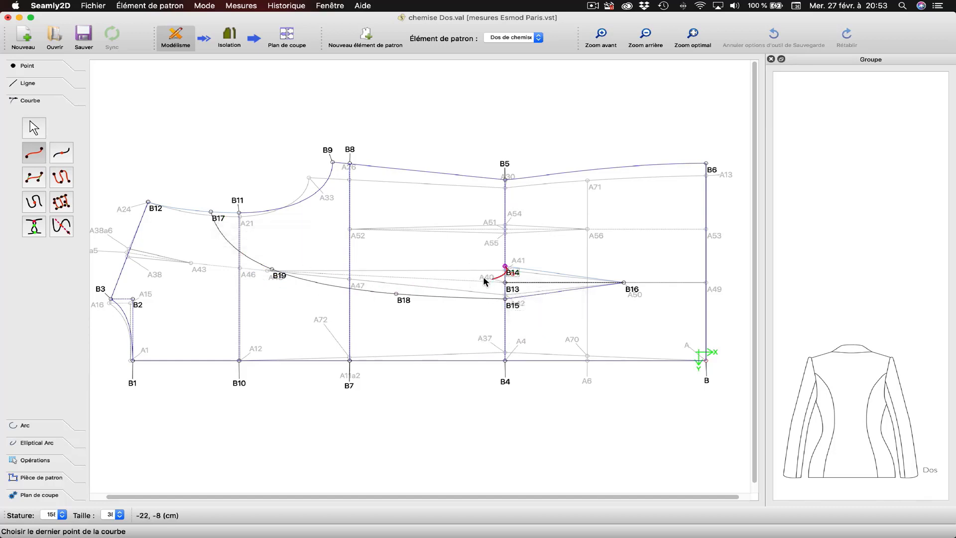
{"action": "left_click", "coordinate": [274, 271]}
{"action": "left_click_drag", "start_coordinate": [278, 276], "coordinate": [227, 247]}
{"action": "key", "text": "Return"}
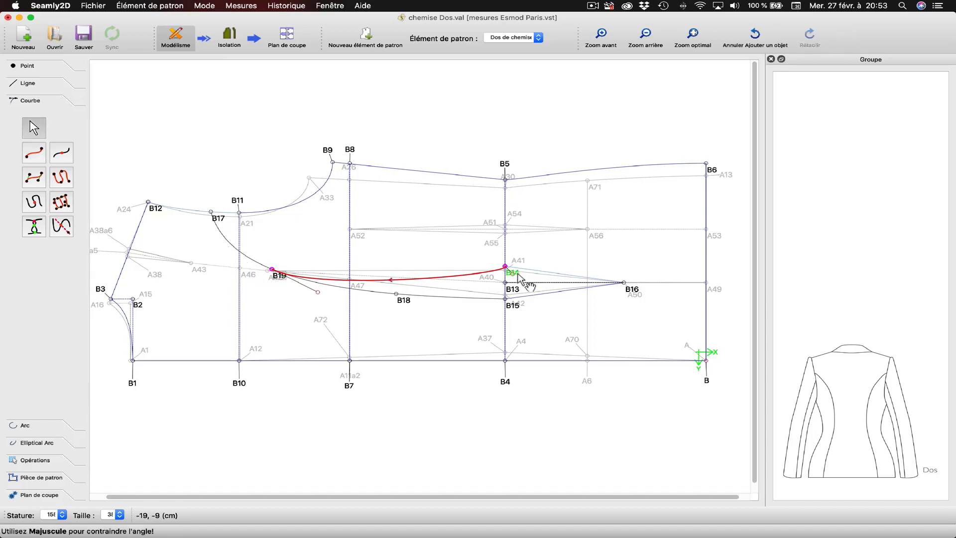
{"action": "left_click_drag", "start_coordinate": [517, 281], "coordinate": [419, 267]}
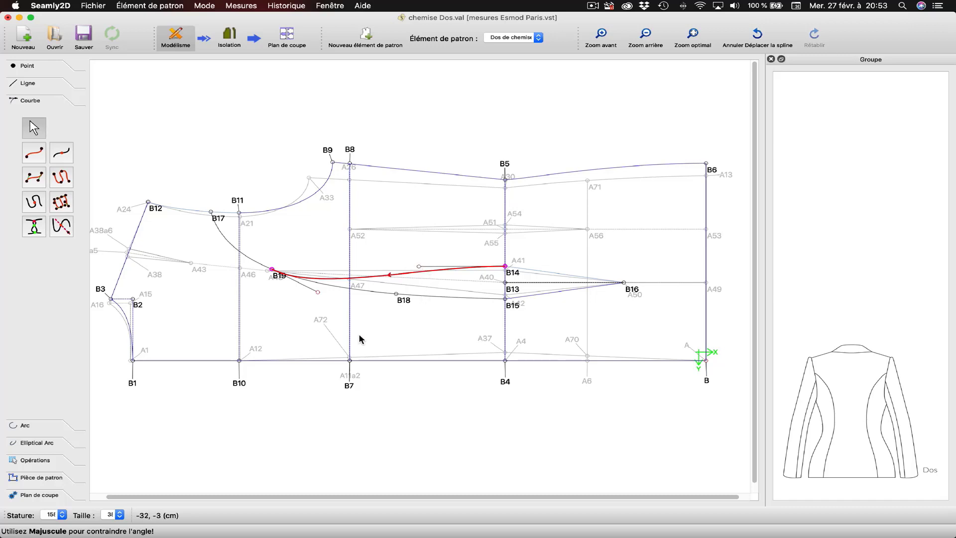
{"action": "left_click_drag", "start_coordinate": [318, 293], "coordinate": [323, 297]}
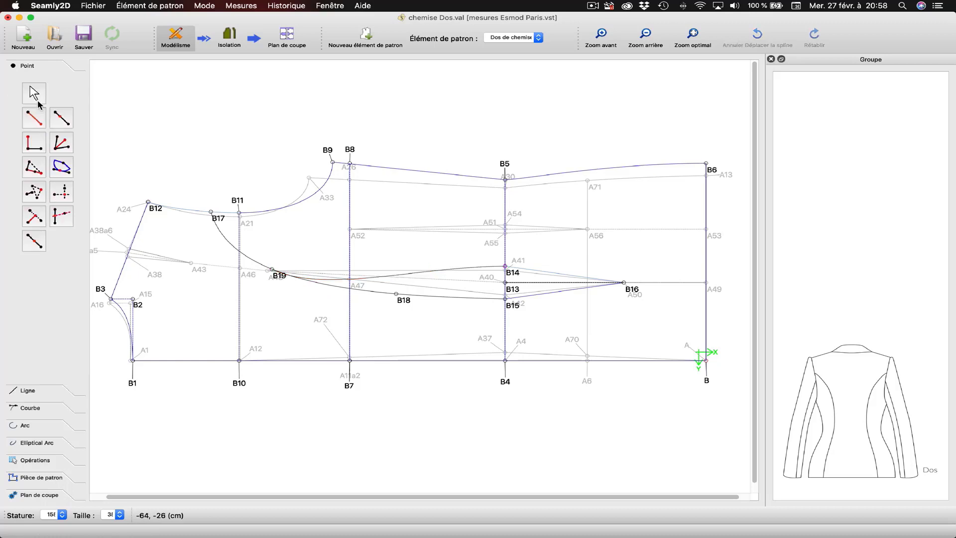
Set the length of the perpendicular from B13 to point B16 to 22 cm, apply it and confirm.
{"action": "left_click", "coordinate": [37, 100]}
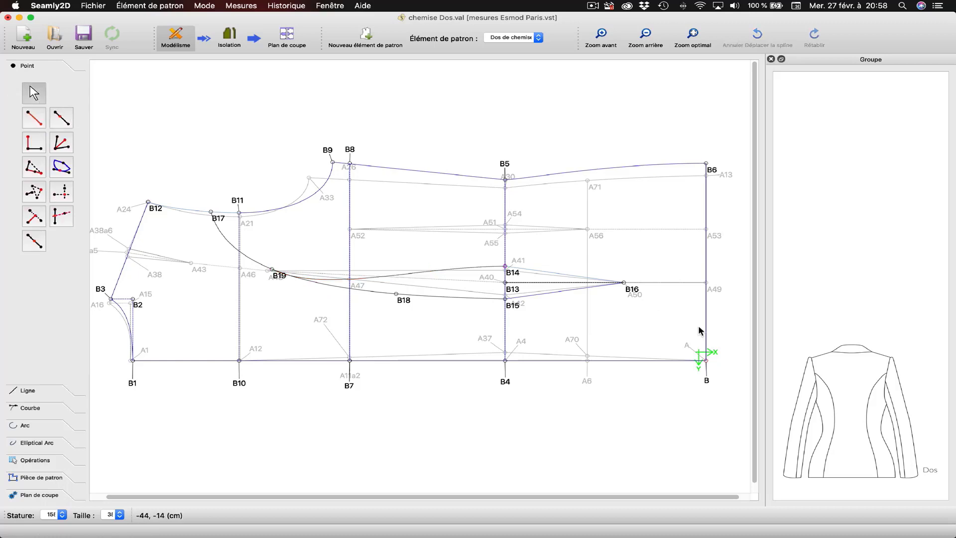
{"action": "right_click", "coordinate": [638, 290]}
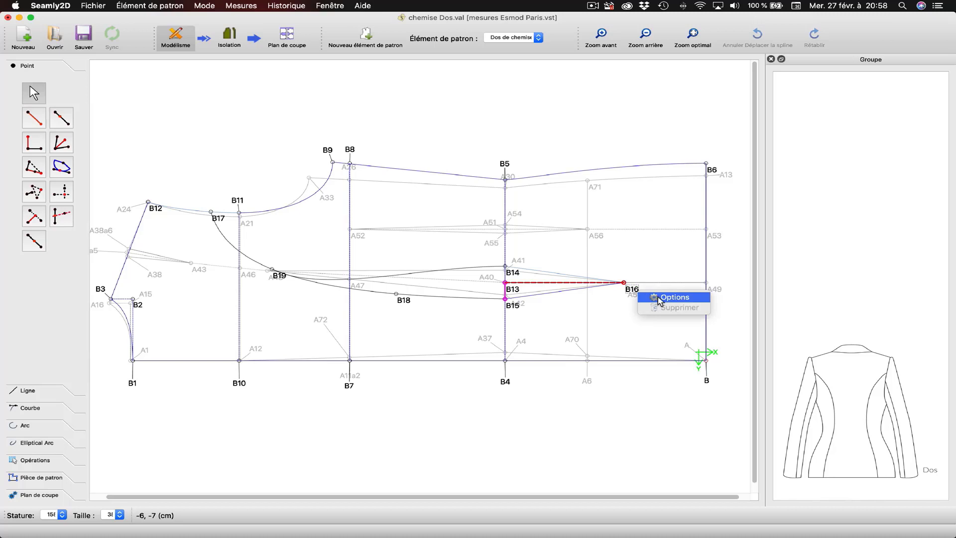
{"action": "left_click", "coordinate": [658, 297]}
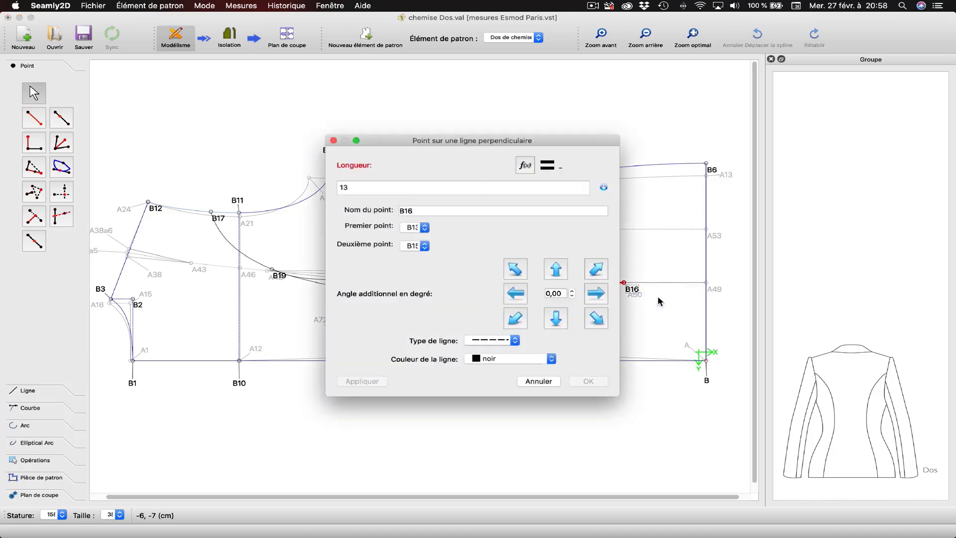
{"action": "double_click", "coordinate": [355, 186]}
{"action": "type", "text": "22"}
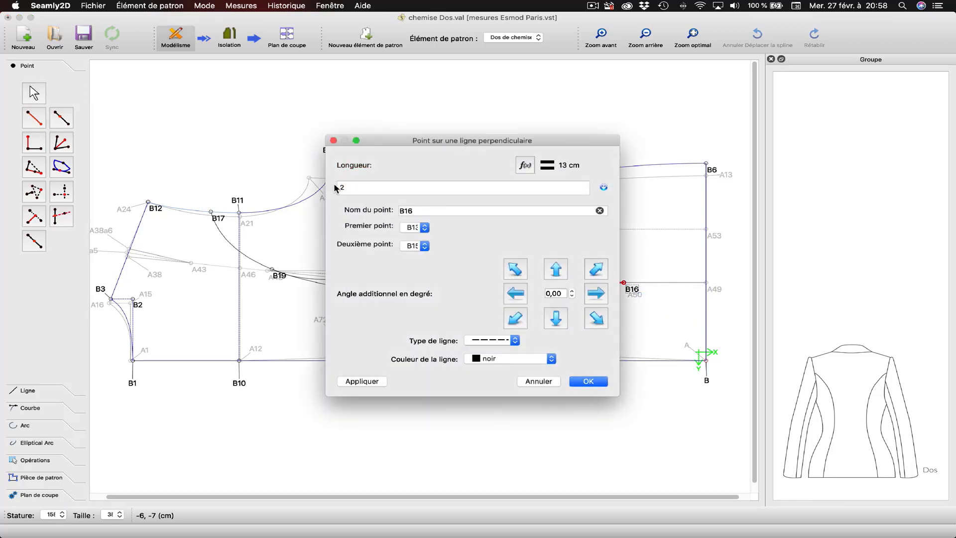
{"action": "left_click", "coordinate": [370, 382]}
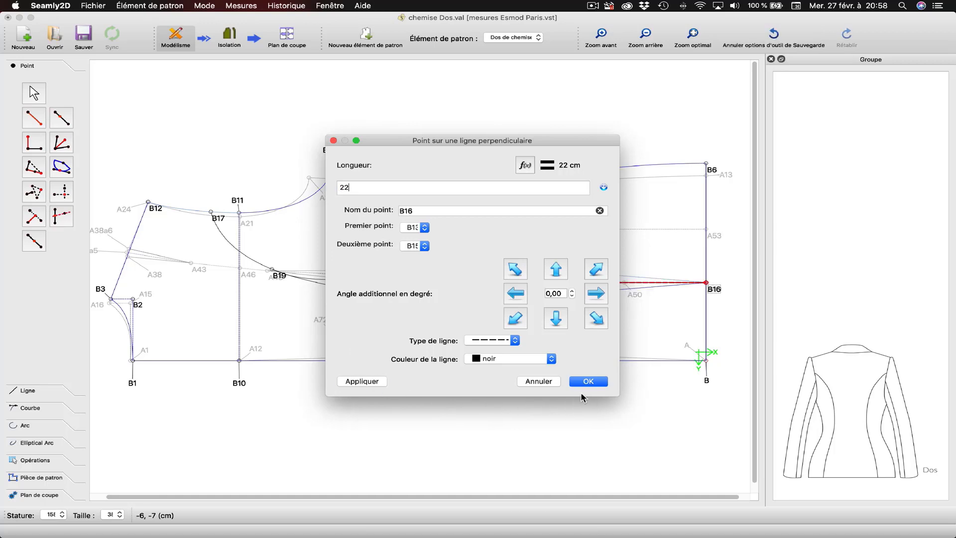
{"action": "left_click", "coordinate": [589, 381]}
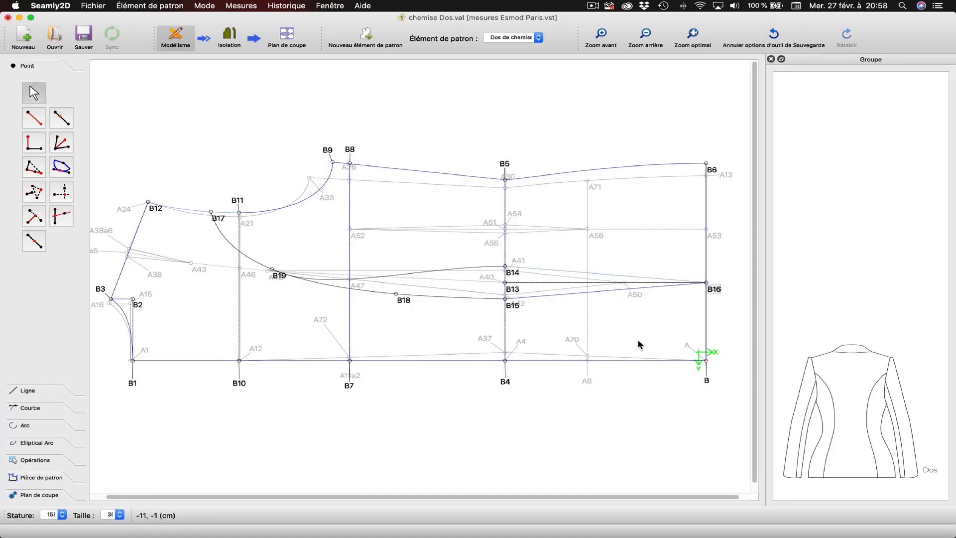
Delete the straight dart lines B15–B16 and B14–B16.
{"action": "right_click", "coordinate": [623, 293]}
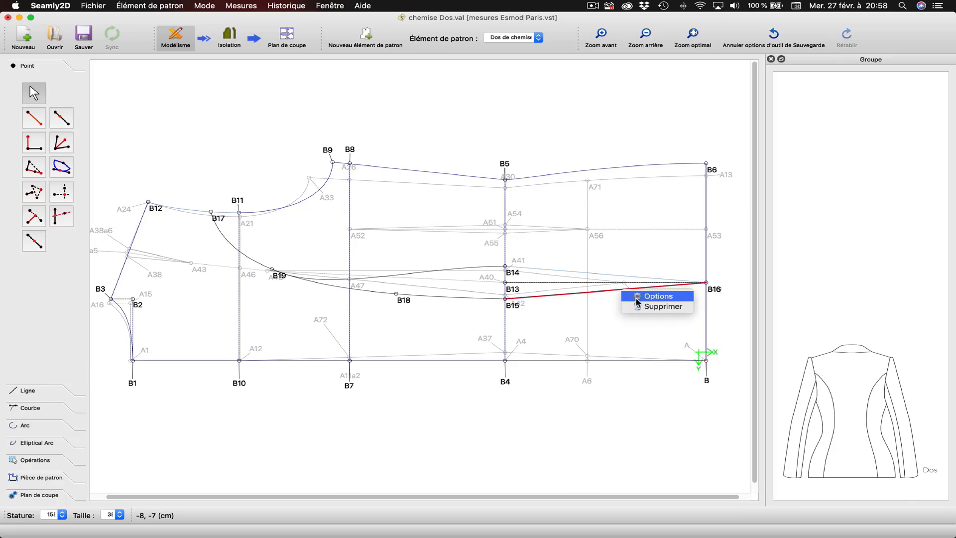
{"action": "left_click", "coordinate": [637, 306]}
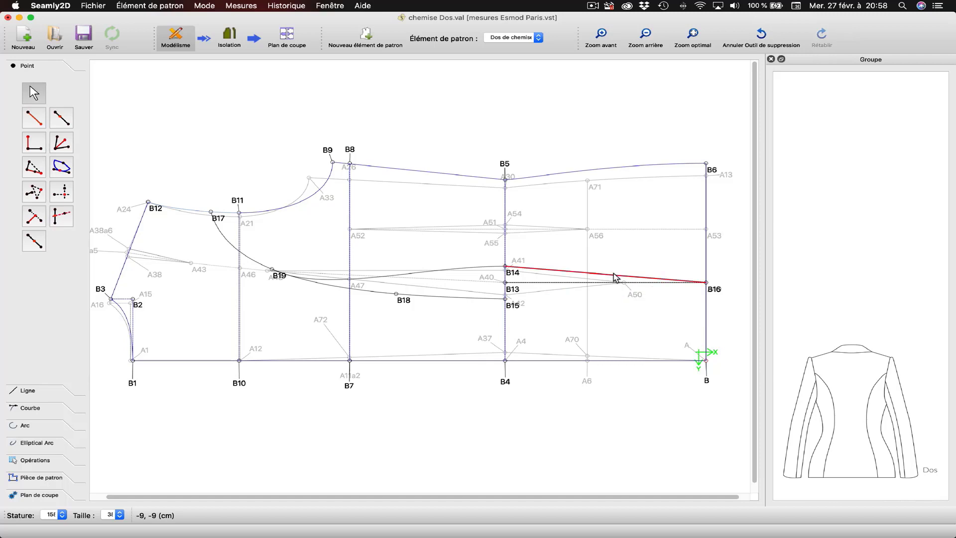
{"action": "right_click", "coordinate": [617, 278]}
{"action": "left_click", "coordinate": [643, 293]}
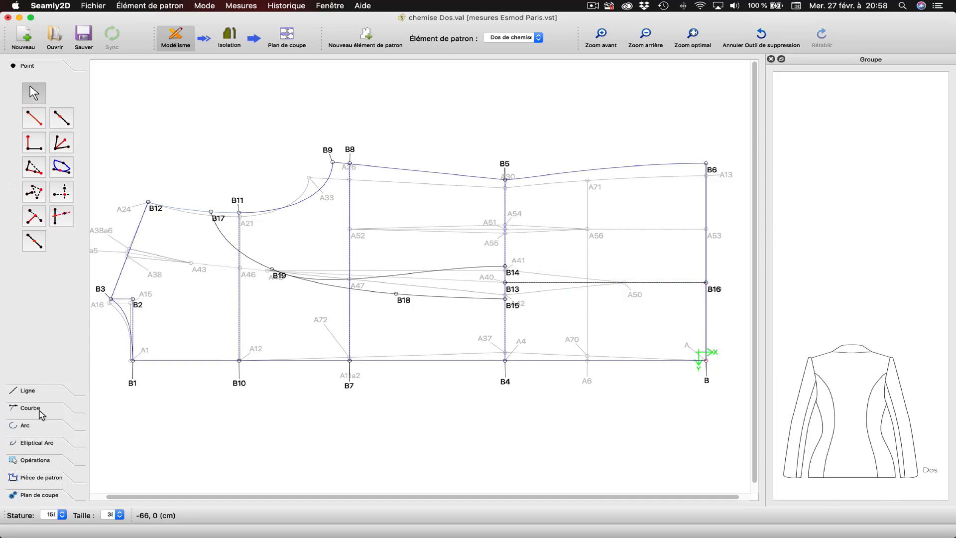
Draw a simple curve from B15 to B16 as the lower side of the waist dart.
{"action": "left_click", "coordinate": [41, 410]}
{"action": "left_click", "coordinate": [34, 152]}
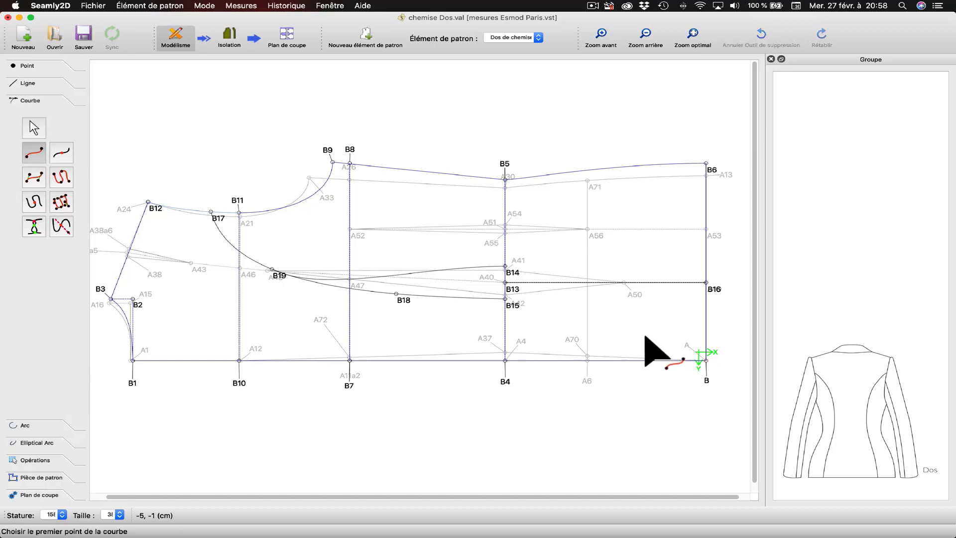
{"action": "key", "text": "shift"}
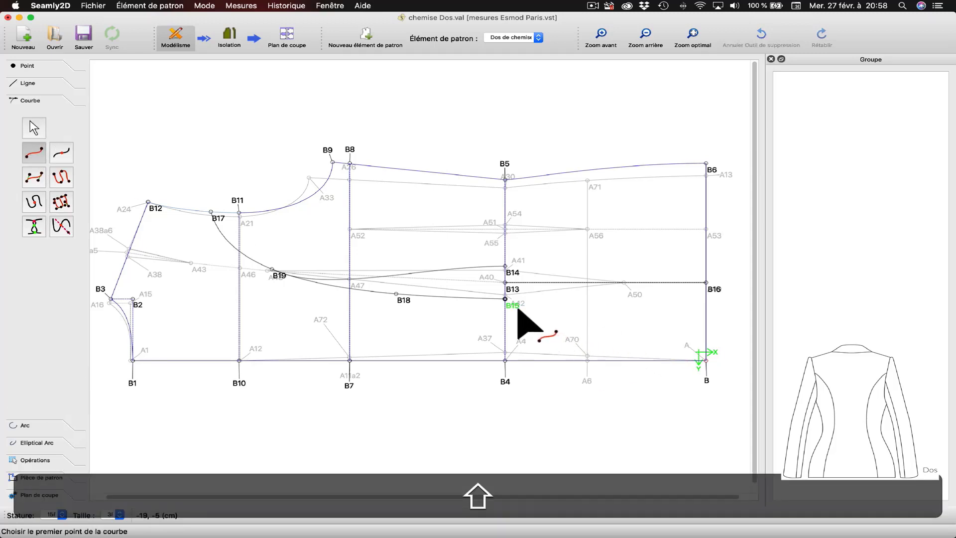
{"action": "left_click", "coordinate": [505, 298]}
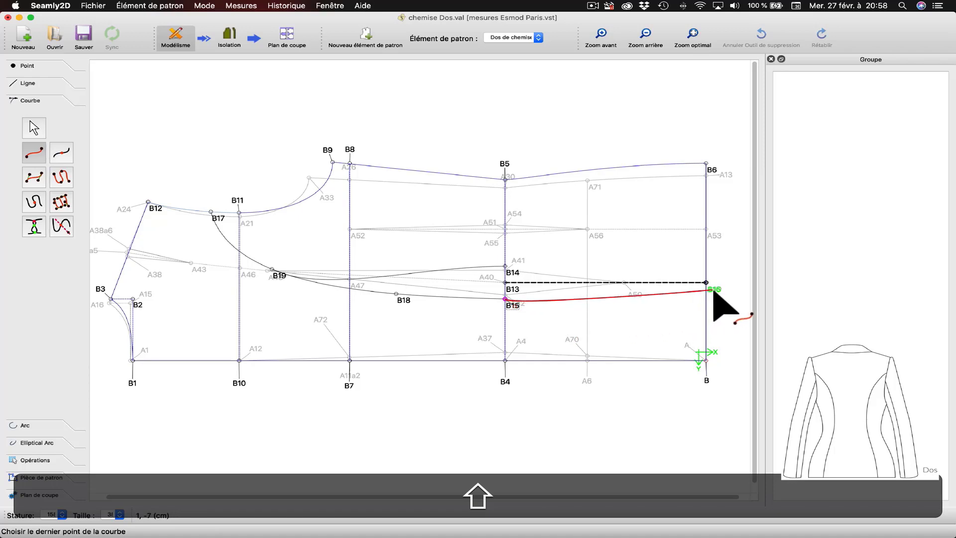
{"action": "left_click", "coordinate": [711, 287]}
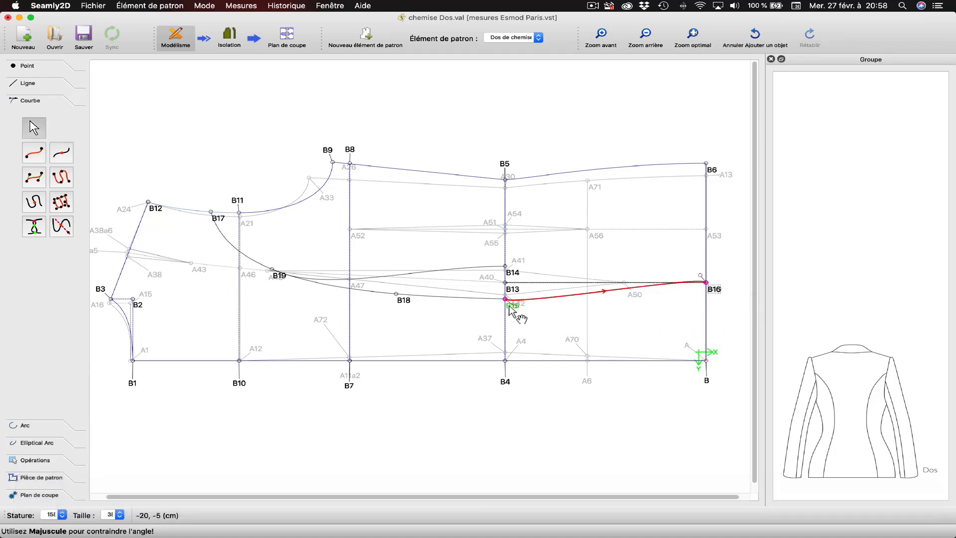
Shape the B15–B16 curve so it leaves B15 and reaches B16 nearly horizontally, bending gently between the two points.
{"action": "left_click_drag", "start_coordinate": [514, 306], "coordinate": [549, 295]}
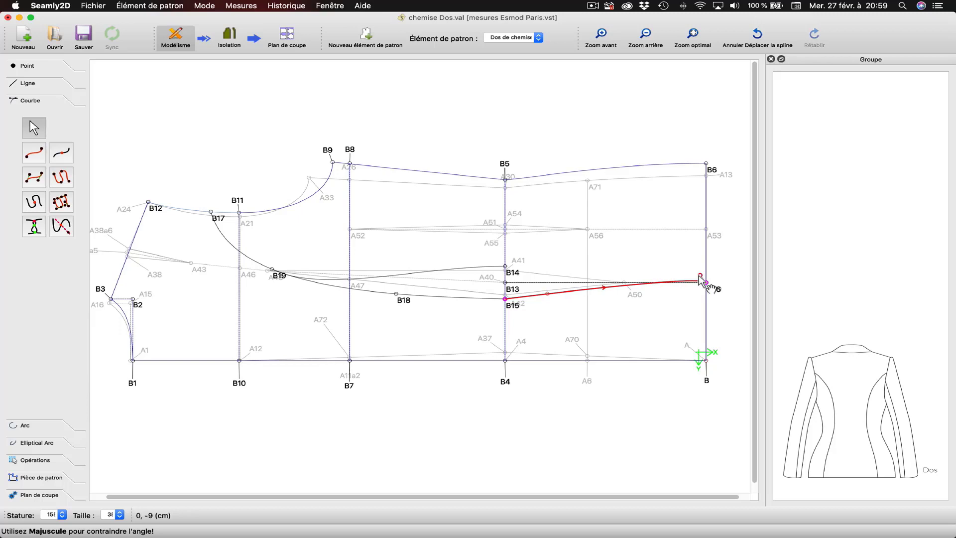
{"action": "left_click_drag", "start_coordinate": [700, 280], "coordinate": [611, 284], "text": "shift"}
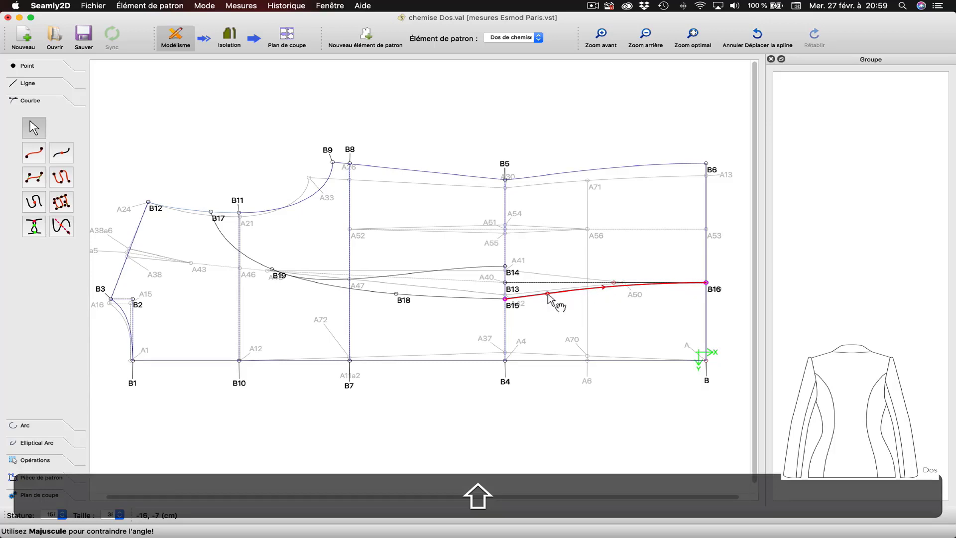
{"action": "left_click_drag", "start_coordinate": [548, 295], "coordinate": [543, 299]}
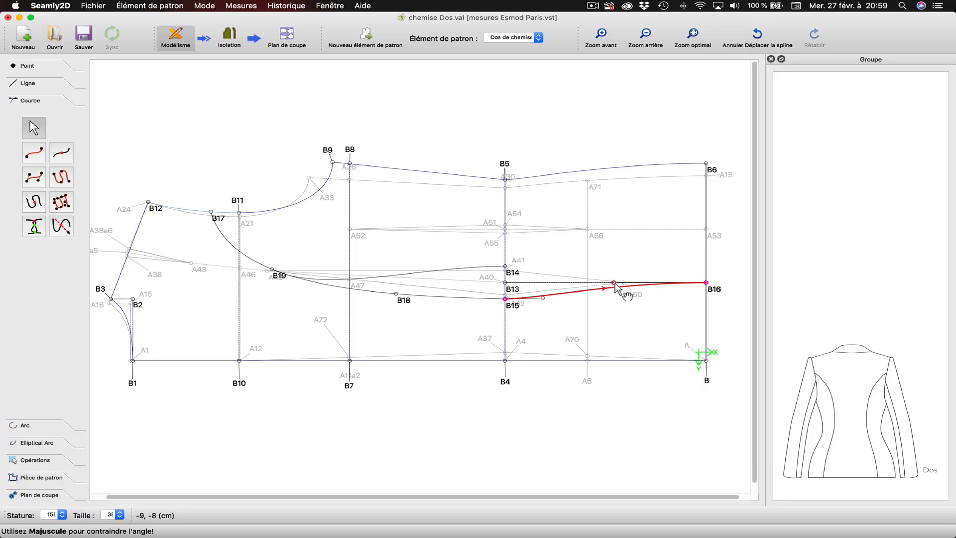
{"action": "left_click_drag", "start_coordinate": [614, 283], "coordinate": [580, 283], "text": "shift"}
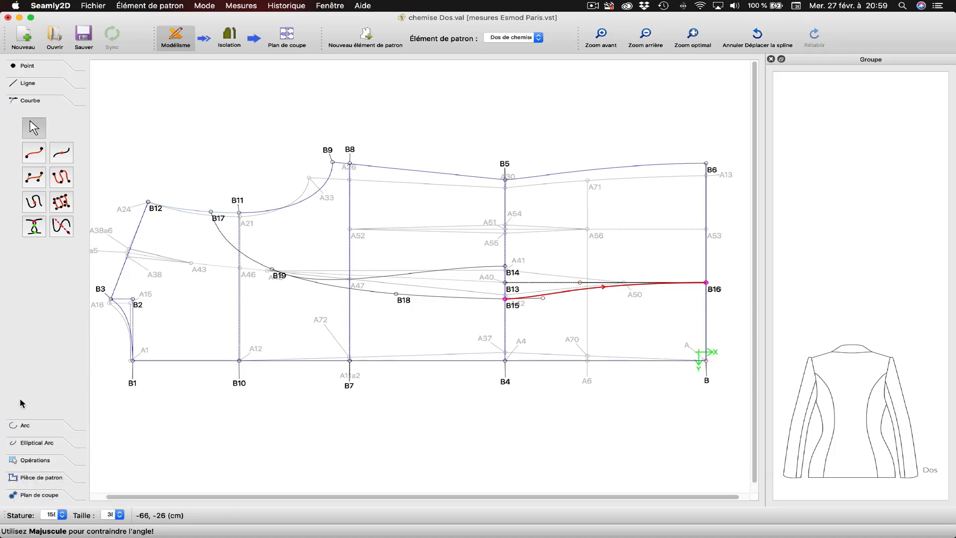
Mirror the B15–B16 curve about the horizontal axis through B16, using the suffix b1.
{"action": "left_click", "coordinate": [35, 460]}
{"action": "left_click", "coordinate": [61, 229]}
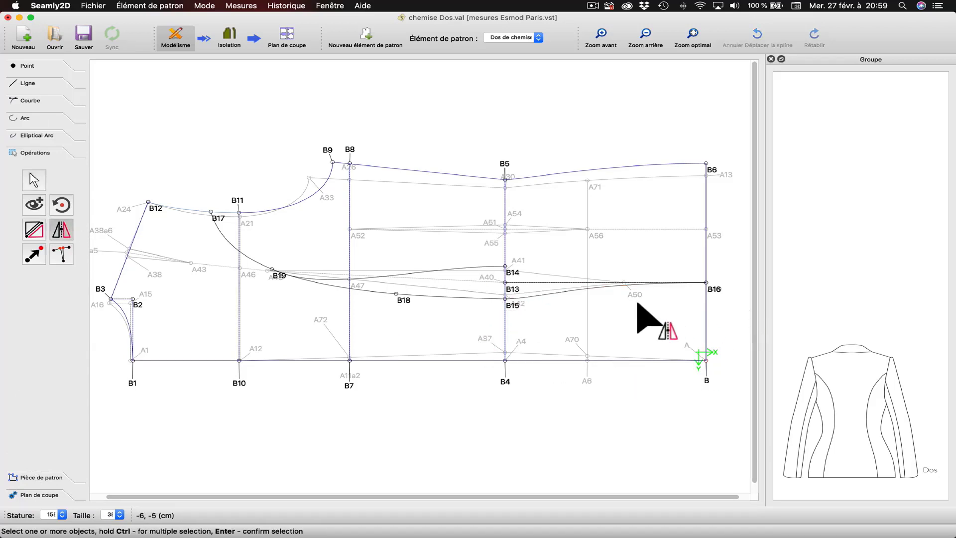
{"action": "left_click", "coordinate": [609, 288]}
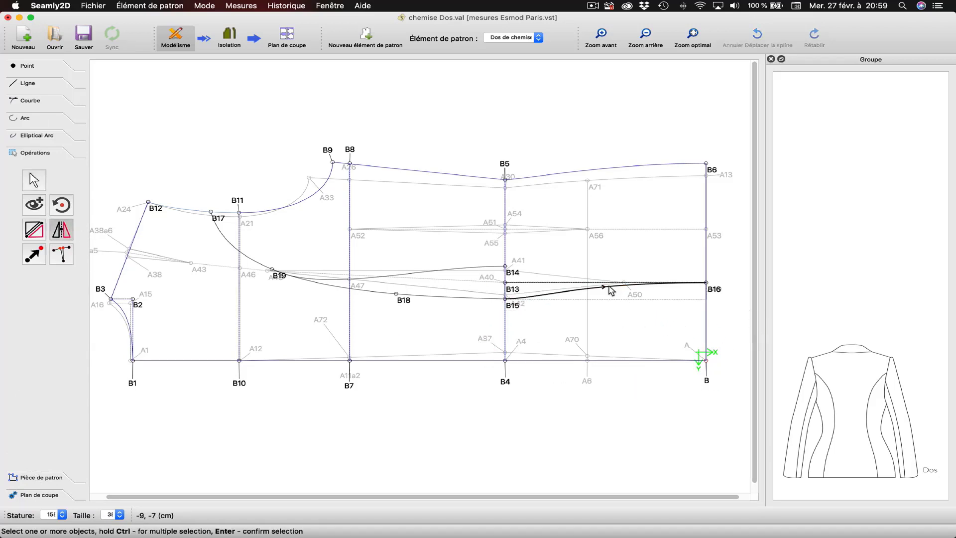
{"action": "key", "text": "Return"}
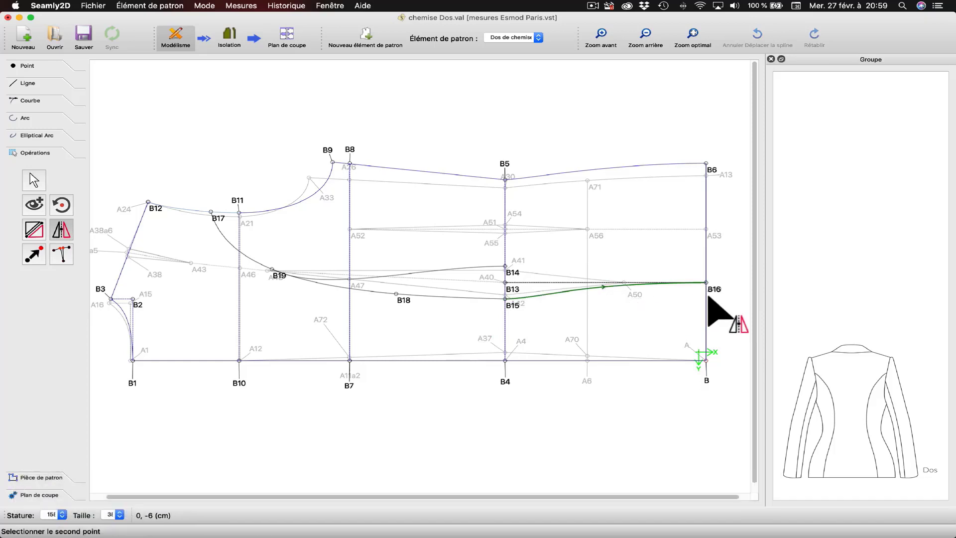
{"action": "left_click", "coordinate": [707, 283]}
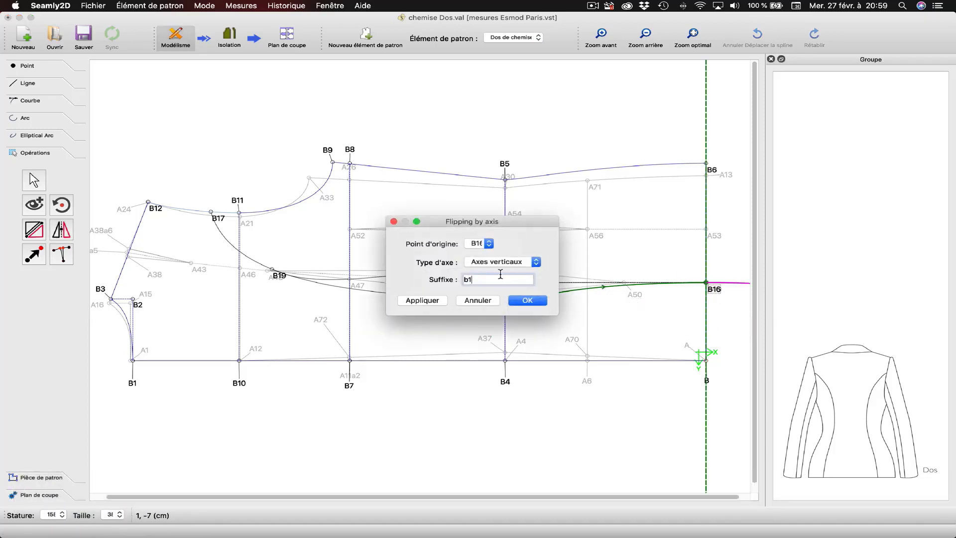
{"action": "left_click", "coordinate": [490, 261]}
{"action": "left_click", "coordinate": [486, 274]}
{"action": "left_click_drag", "start_coordinate": [468, 223], "coordinate": [469, 105]}
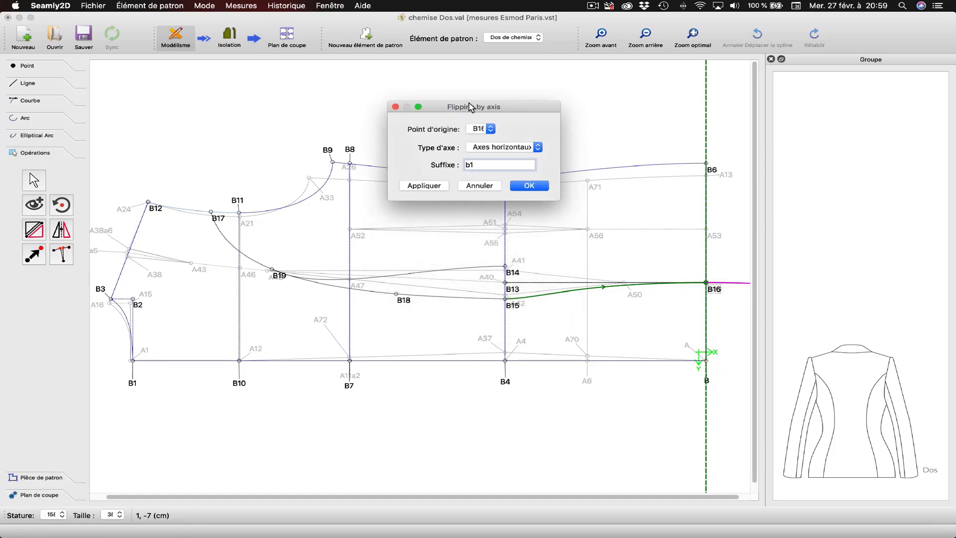
{"action": "left_click", "coordinate": [433, 187]}
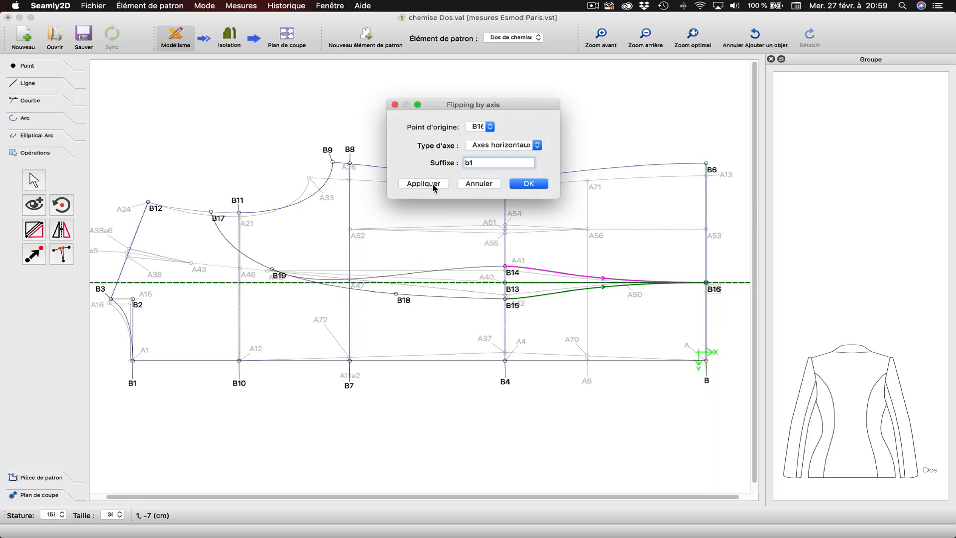
{"action": "left_click", "coordinate": [529, 185]}
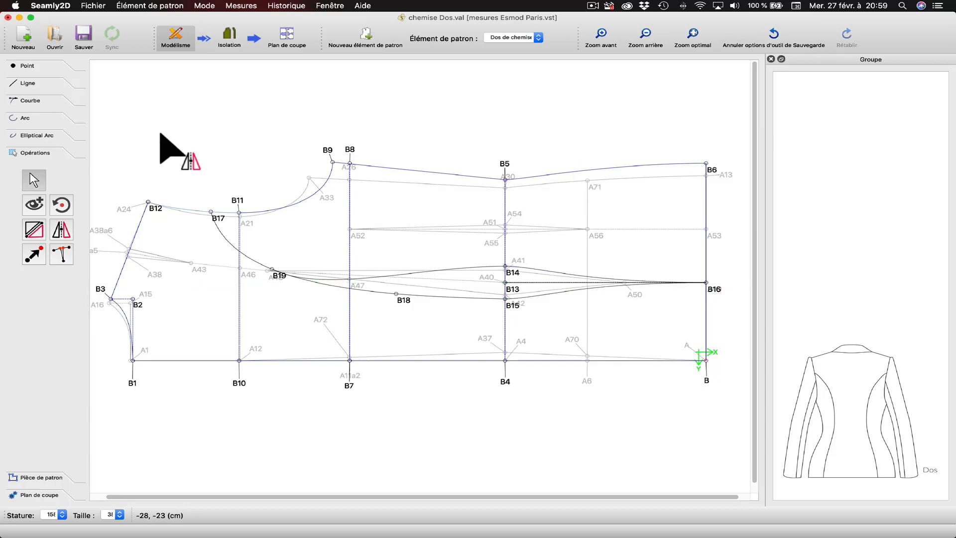
Refine the B15–B16 curve with control handles about 3.6 cm long at B15 and about 14.7 cm long at B16.
{"action": "left_click", "coordinate": [604, 293]}
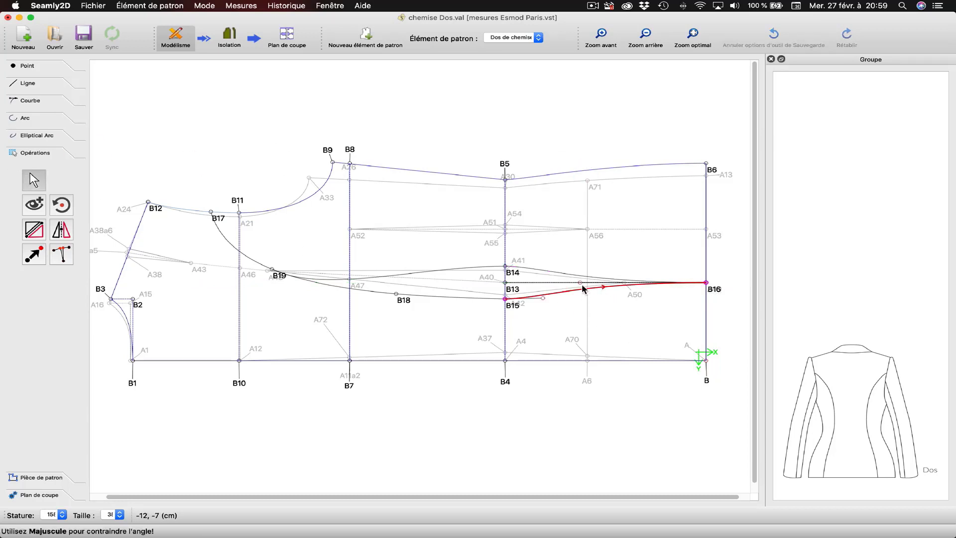
{"action": "left_click_drag", "start_coordinate": [581, 289], "coordinate": [572, 284]}
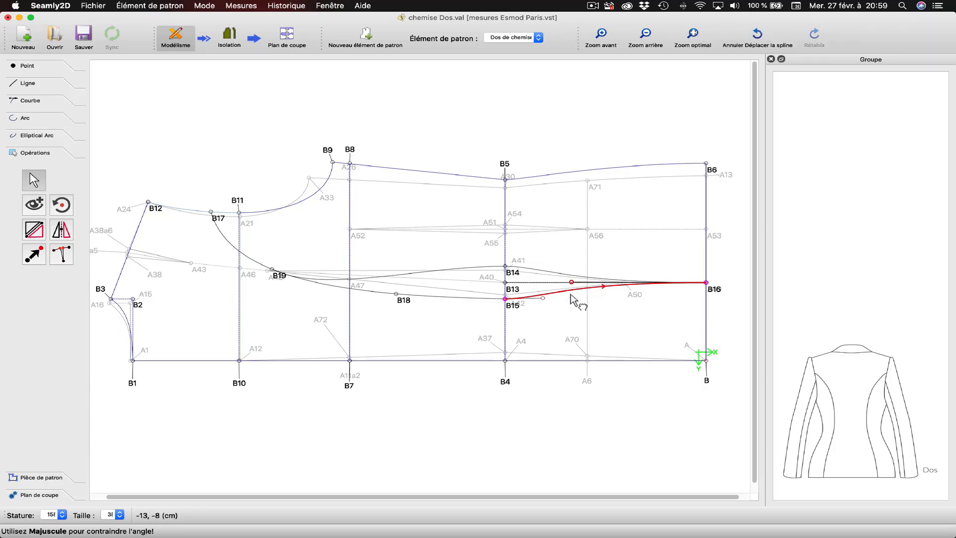
{"action": "left_click_drag", "start_coordinate": [546, 300], "coordinate": [549, 302]}
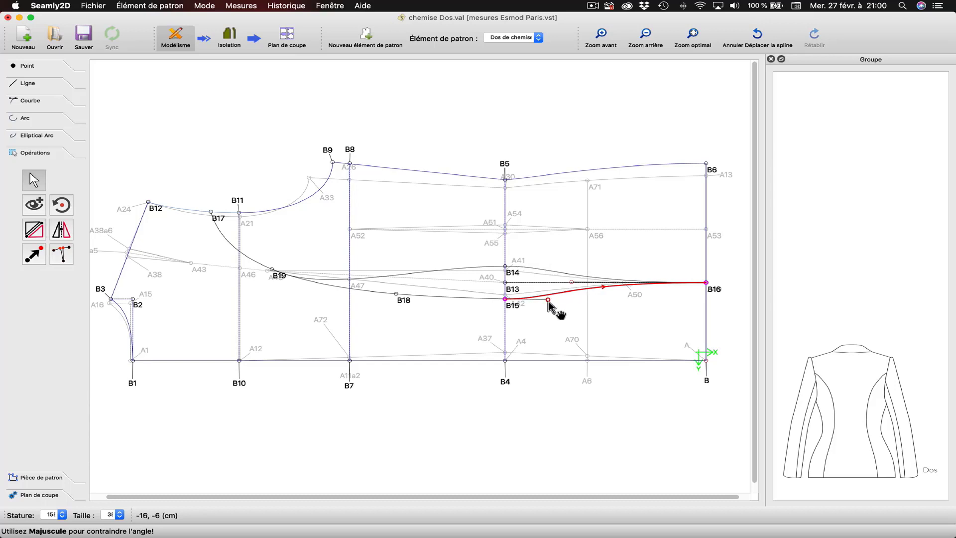
{"action": "left_click_drag", "start_coordinate": [547, 301], "coordinate": [538, 303]}
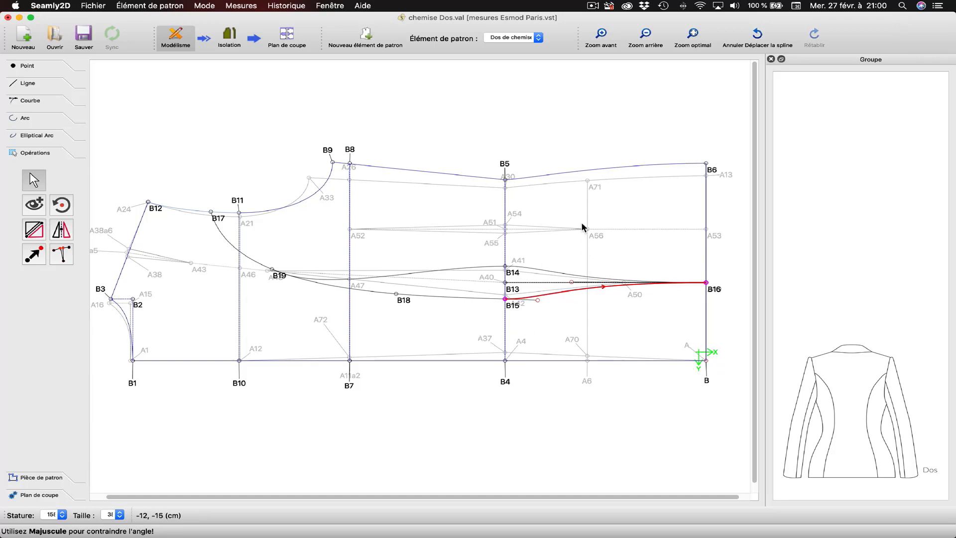
Set the B15–B16 curve's colour to blue (bleu) and confirm.
{"action": "left_click", "coordinate": [566, 311]}
{"action": "left_click", "coordinate": [564, 291]}
{"action": "right_click", "coordinate": [564, 292]}
{"action": "left_click", "coordinate": [597, 299]}
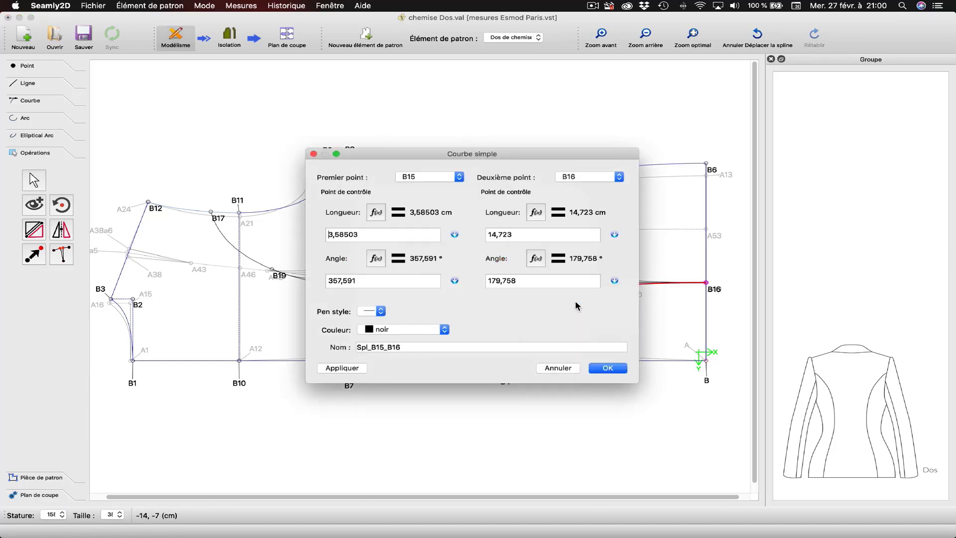
{"action": "left_click", "coordinate": [383, 329]}
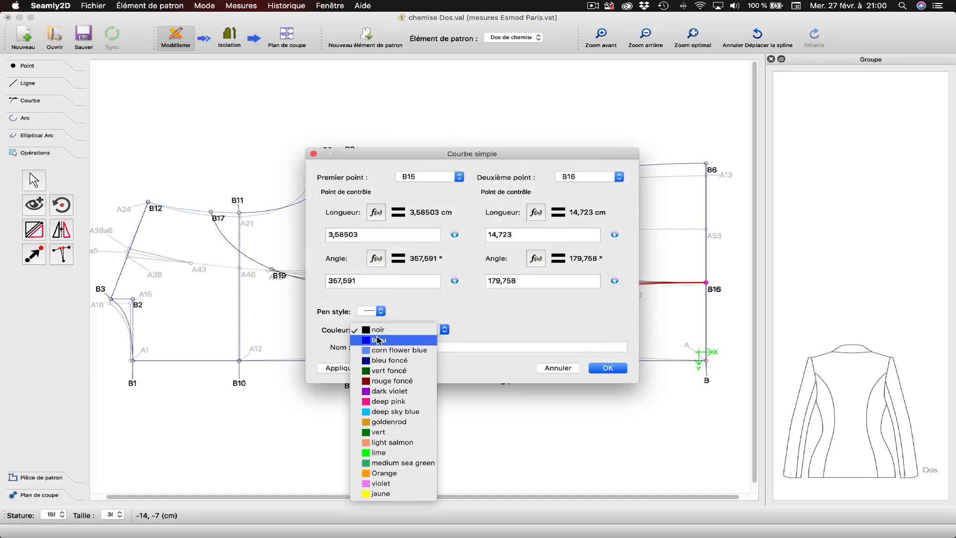
{"action": "left_click", "coordinate": [380, 340]}
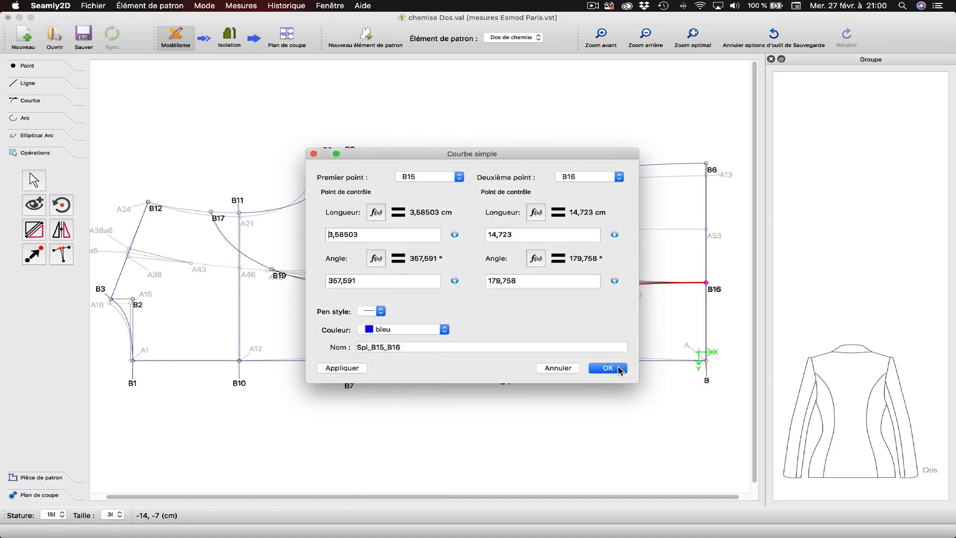
{"action": "left_click", "coordinate": [619, 370]}
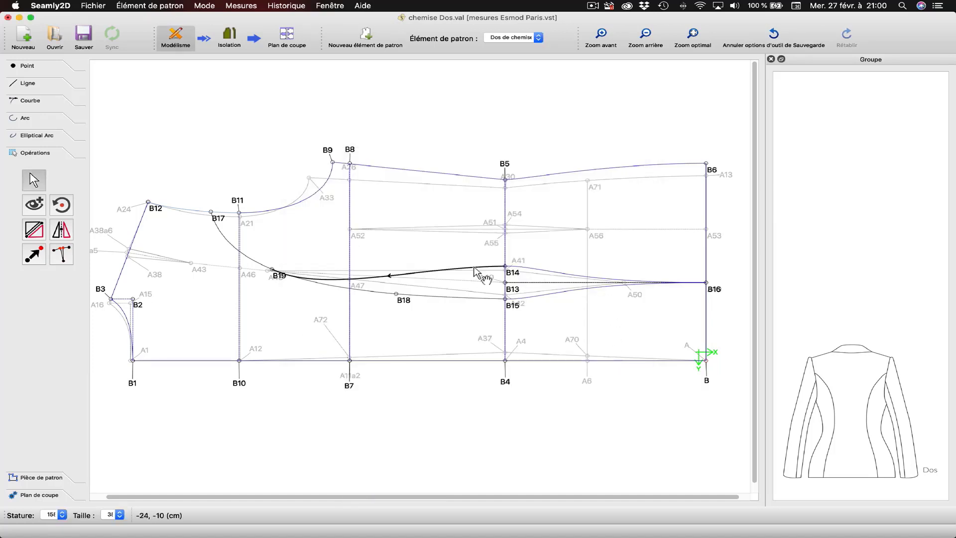
Set the B14–B19 curve's colour to corn flower blue and confirm.
{"action": "left_click", "coordinate": [475, 271]}
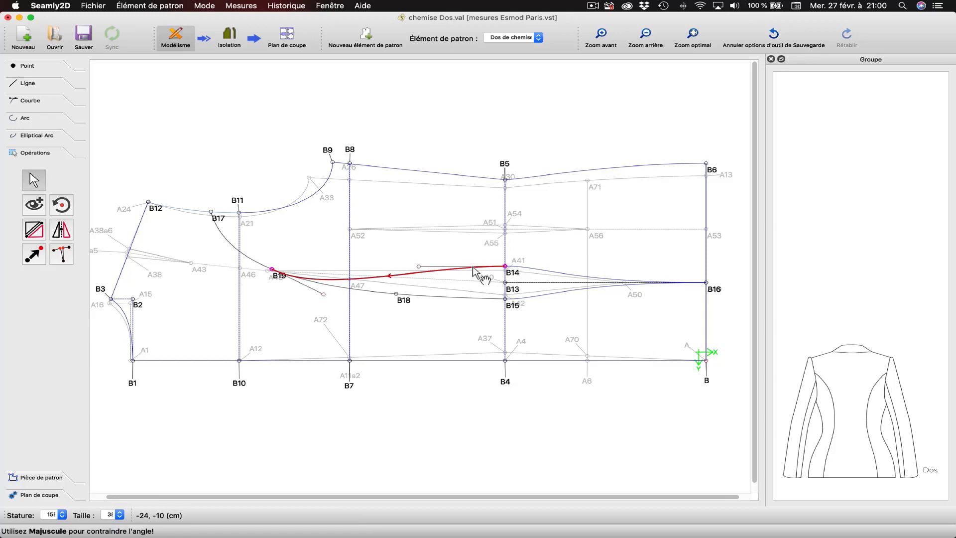
{"action": "right_click", "coordinate": [474, 270]}
{"action": "left_click", "coordinate": [490, 276]}
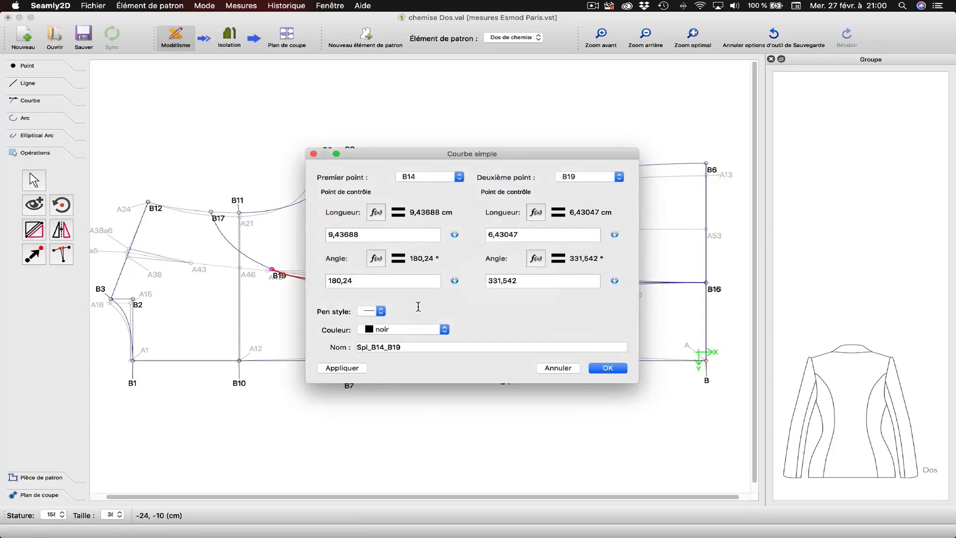
{"action": "left_click", "coordinate": [380, 329]}
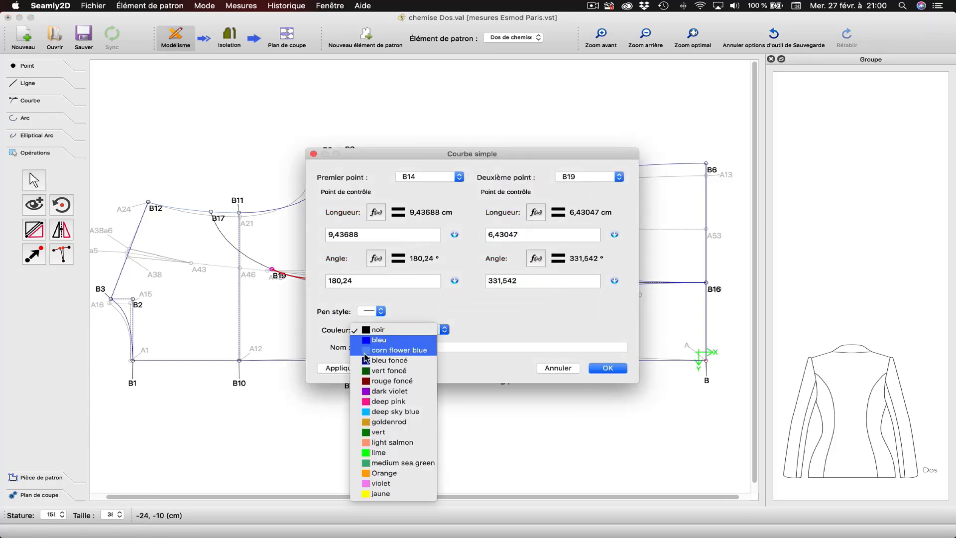
{"action": "left_click", "coordinate": [384, 346]}
{"action": "left_click", "coordinate": [349, 368]}
{"action": "left_click", "coordinate": [607, 369]}
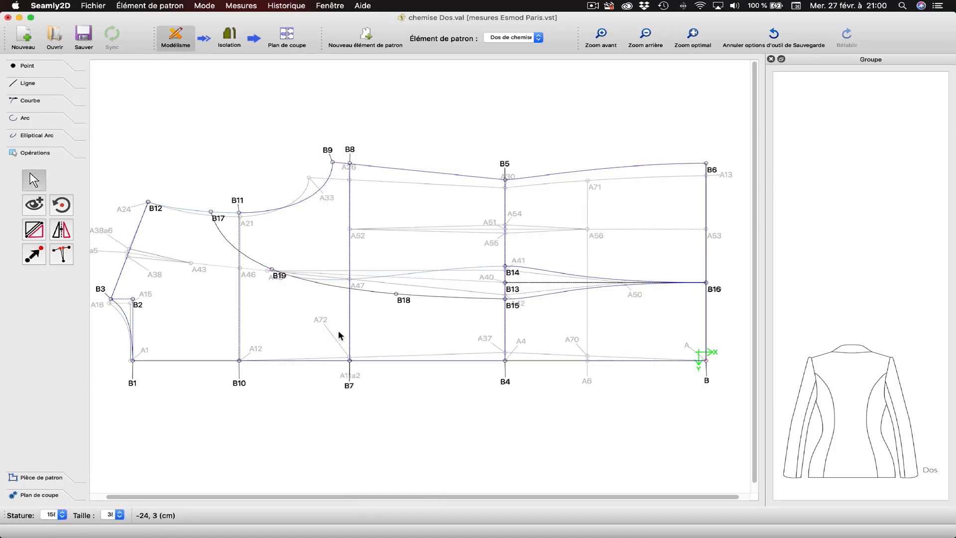
Set the colour of the B17–B15 princess seam curve to blue (bleu) and confirm.
{"action": "left_click", "coordinate": [340, 288]}
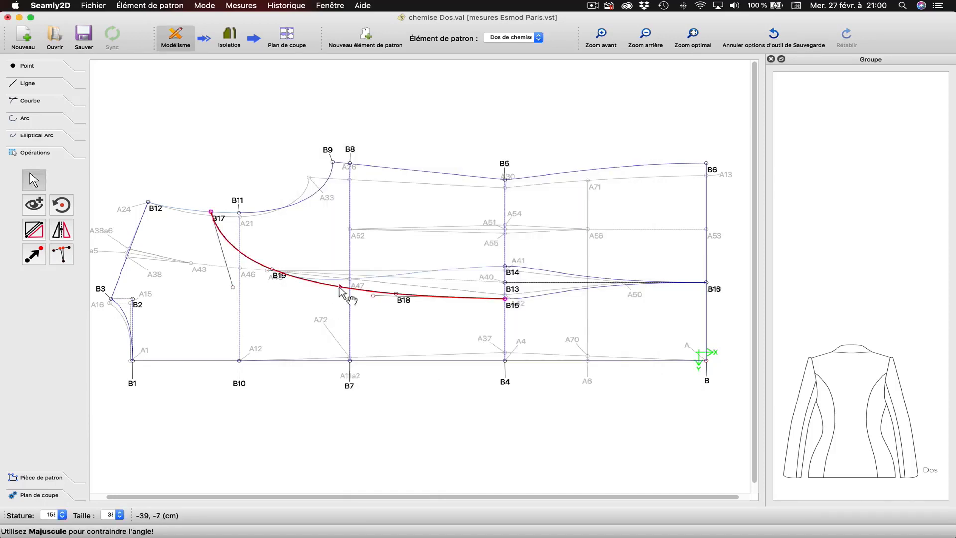
{"action": "right_click", "coordinate": [339, 289]}
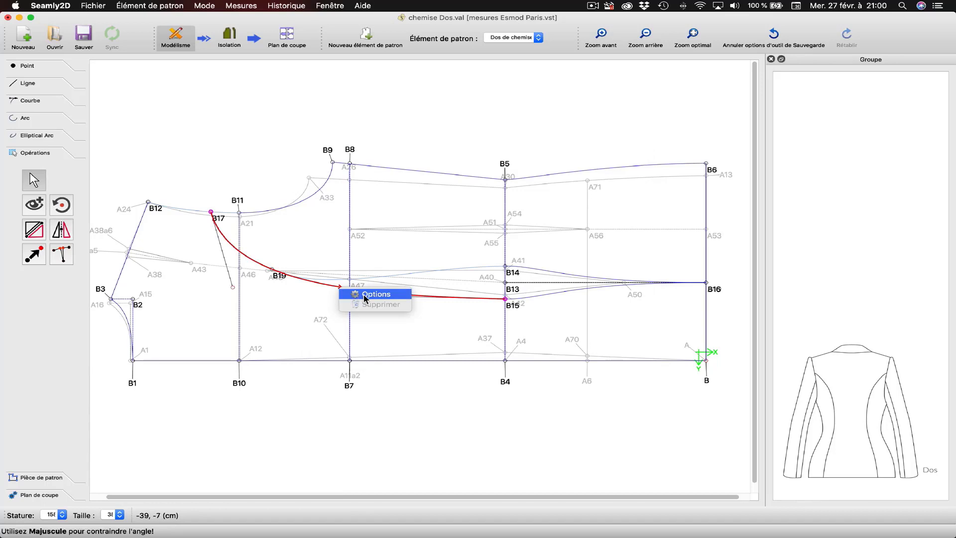
{"action": "left_click", "coordinate": [376, 294]}
{"action": "left_click", "coordinate": [376, 332]}
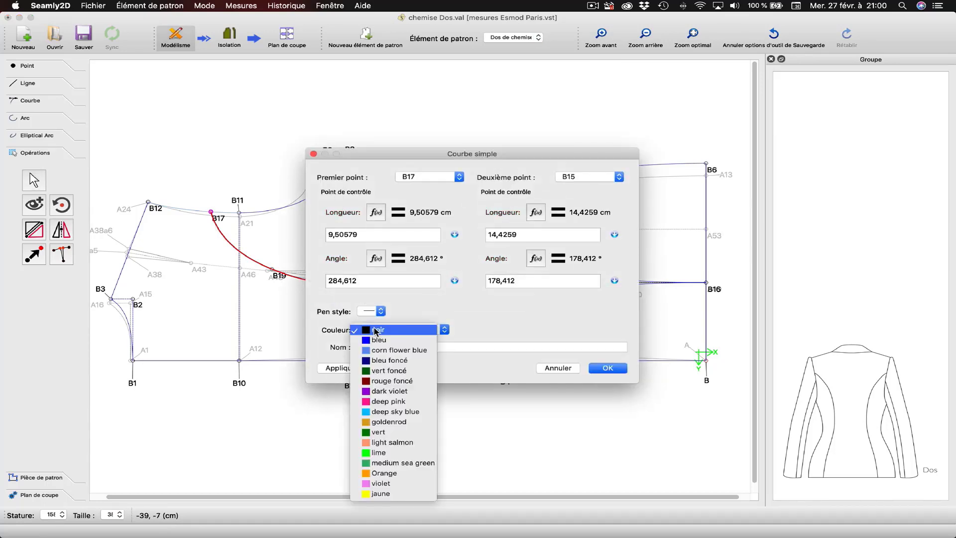
{"action": "left_click", "coordinate": [378, 340]}
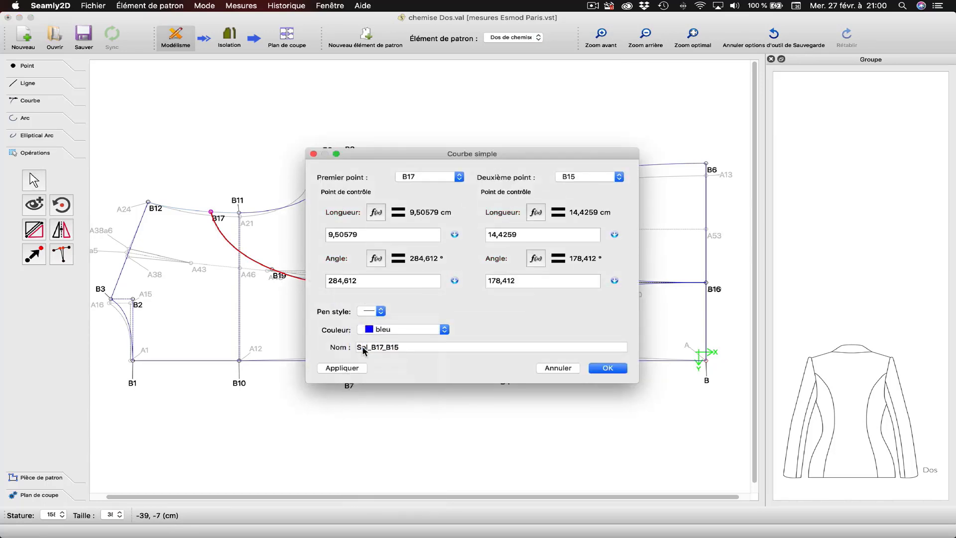
{"action": "left_click", "coordinate": [608, 368]}
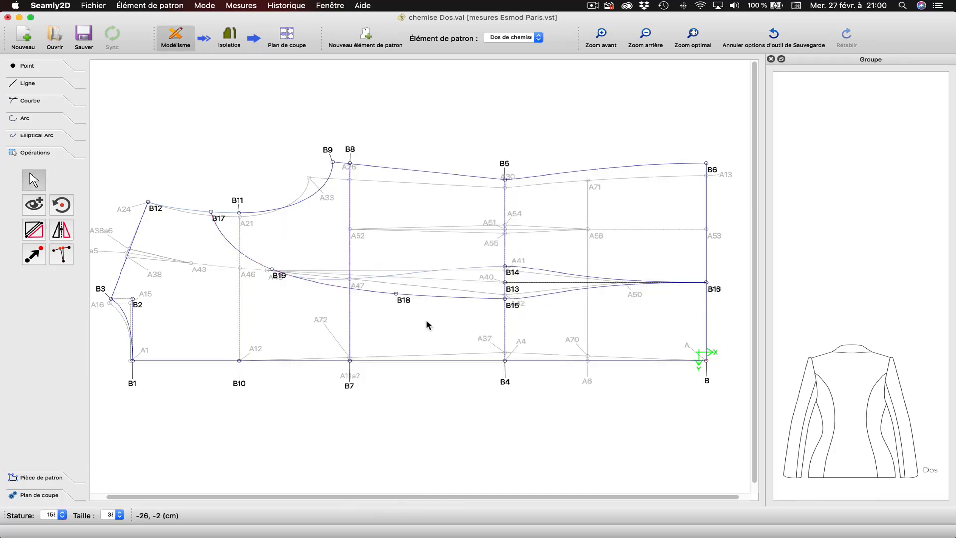
Change the B14–B19 curve's colour to blue (bleu), confirm, and fit the whole draft in view.
{"action": "left_click", "coordinate": [430, 273]}
{"action": "right_click", "coordinate": [430, 274]}
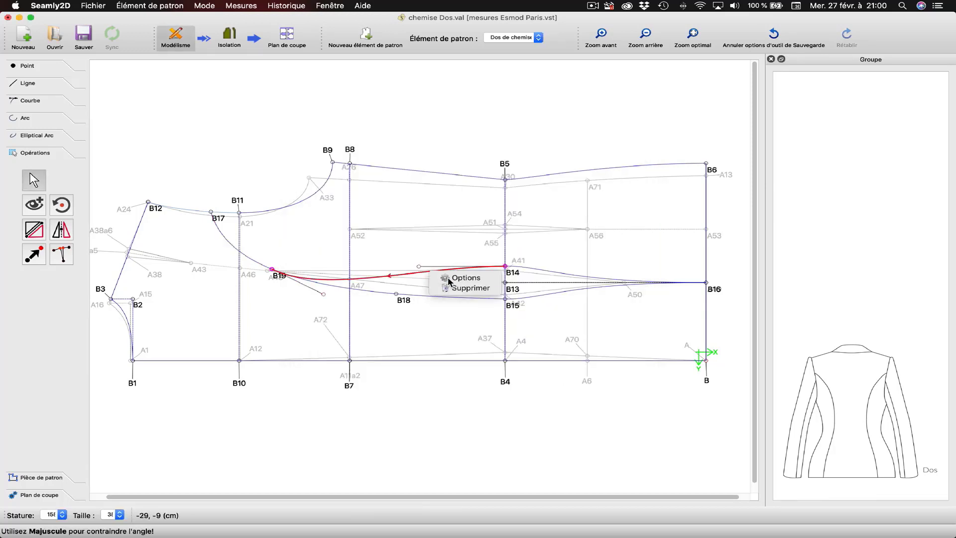
{"action": "left_click", "coordinate": [450, 277]}
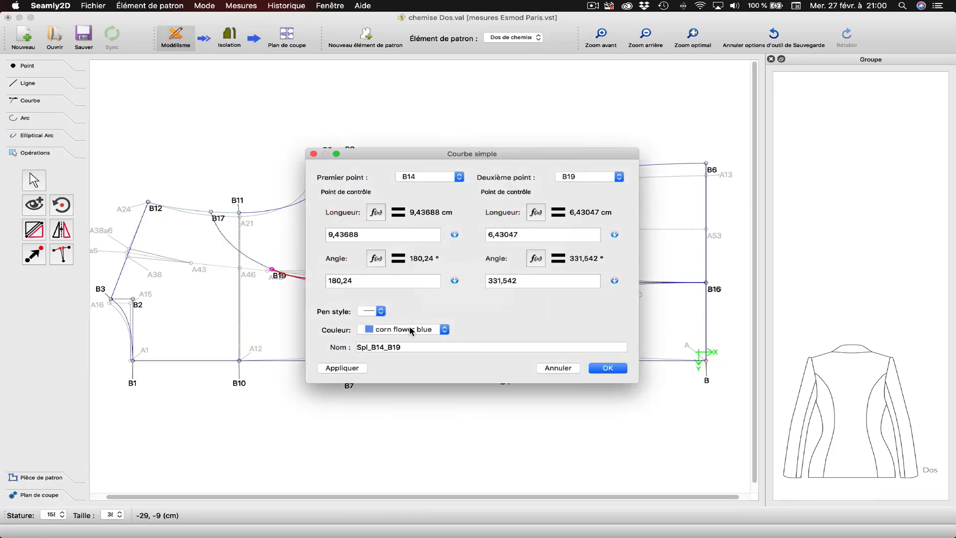
{"action": "left_click", "coordinate": [409, 331]}
{"action": "left_click", "coordinate": [381, 320]}
{"action": "left_click", "coordinate": [607, 369]}
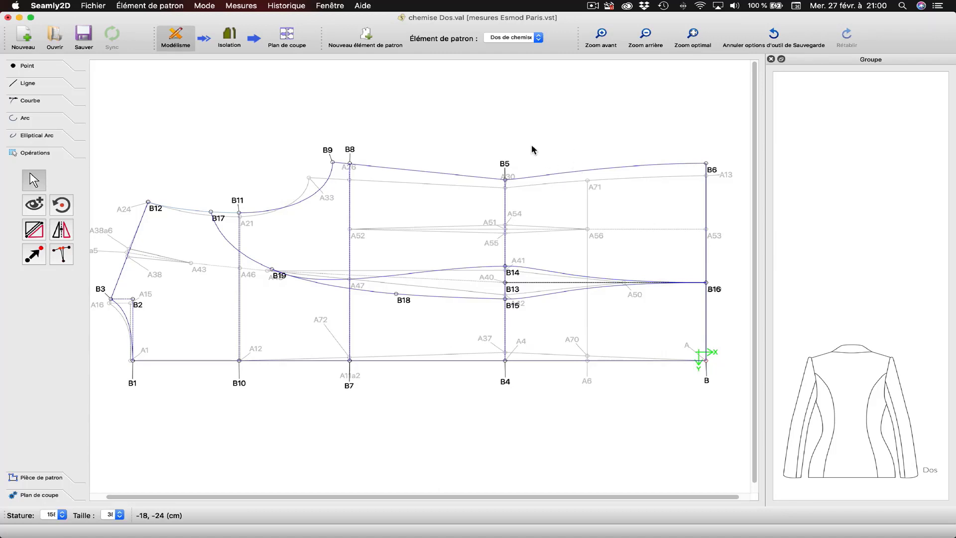
{"action": "left_click", "coordinate": [694, 34]}
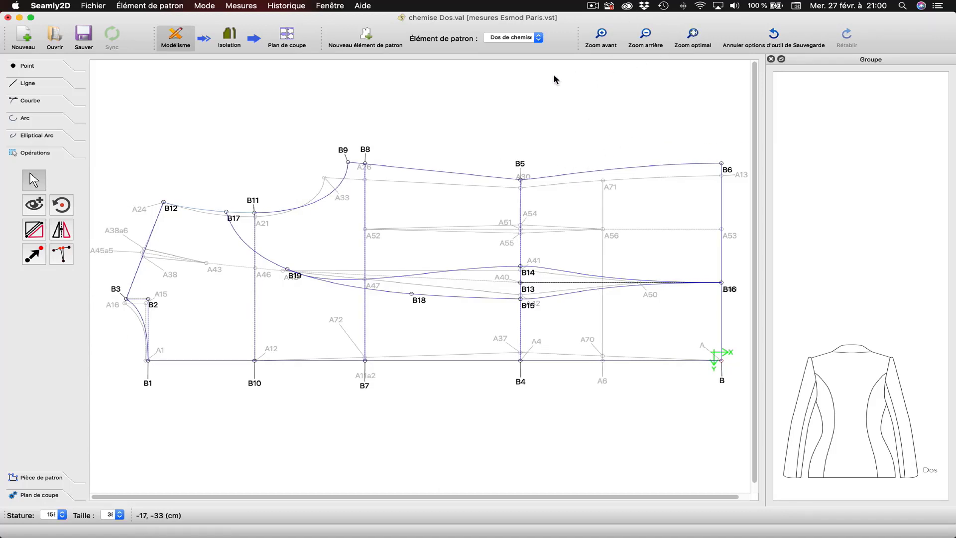